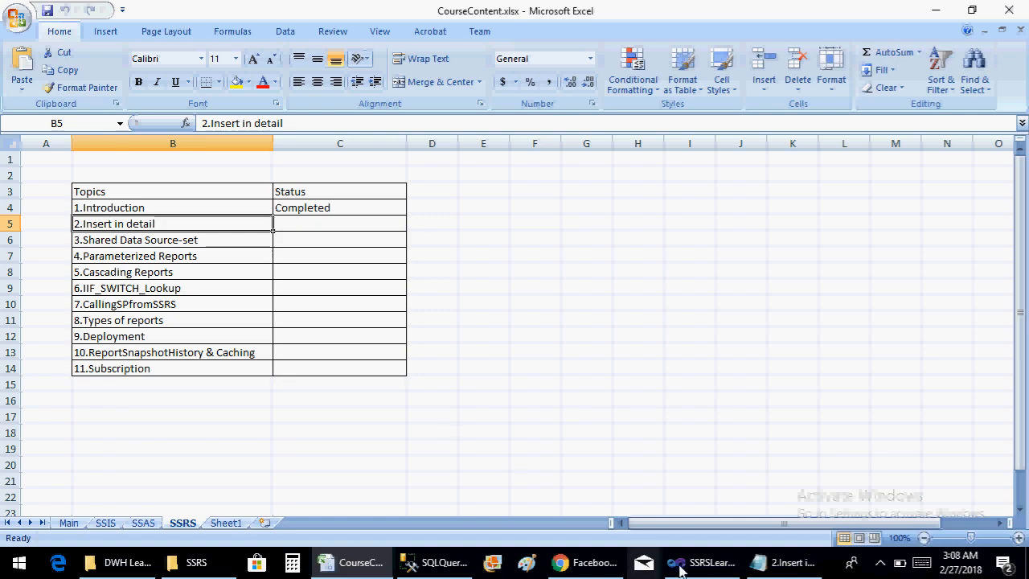
Switch to the SSRSLearningProject in Visual Studio and add a new empty report named InsertinDetail.rdl to the Reports folder
left_click(684, 564)
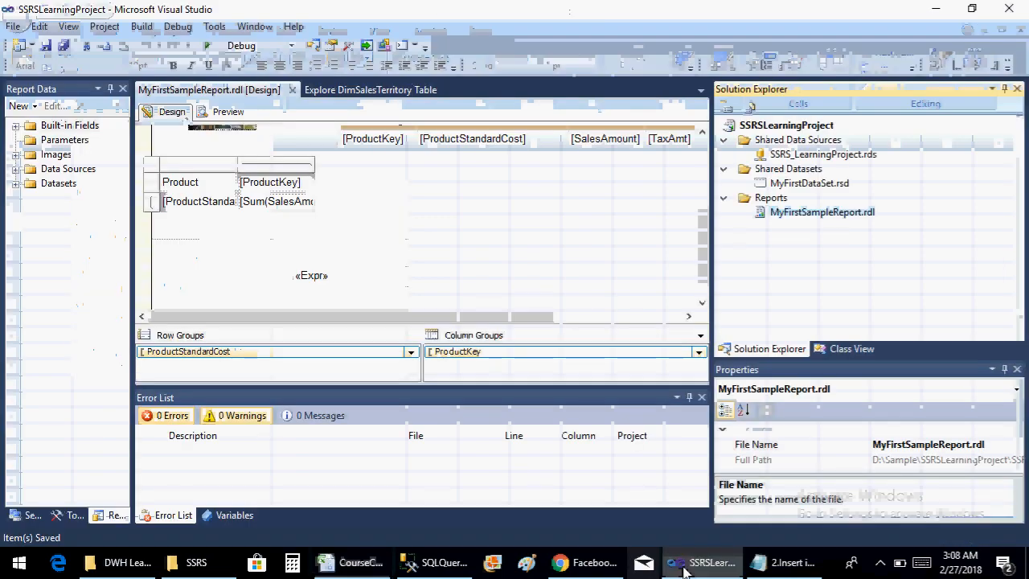
right_click(774, 198)
mouse_move(835, 236)
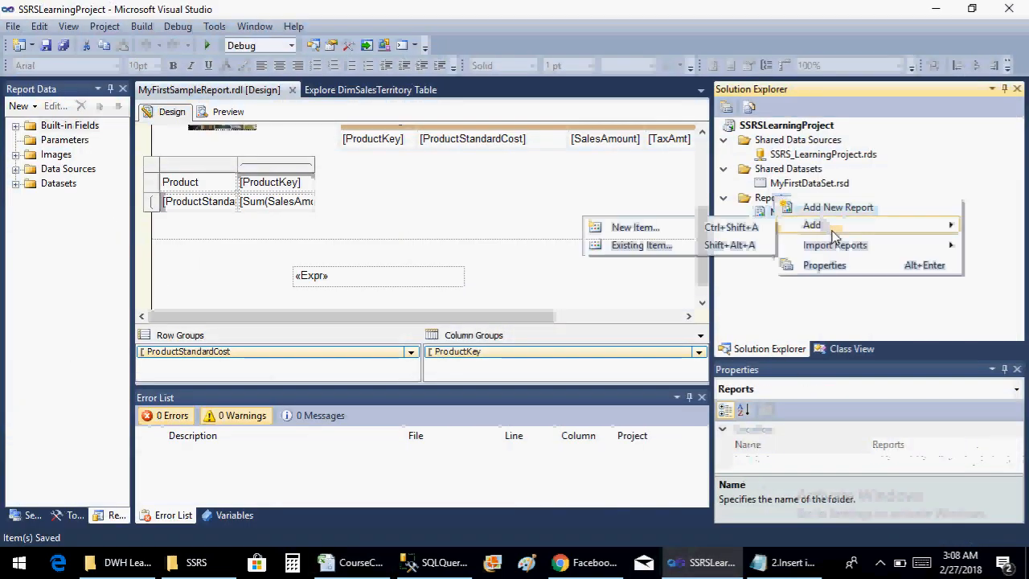
left_click(708, 227)
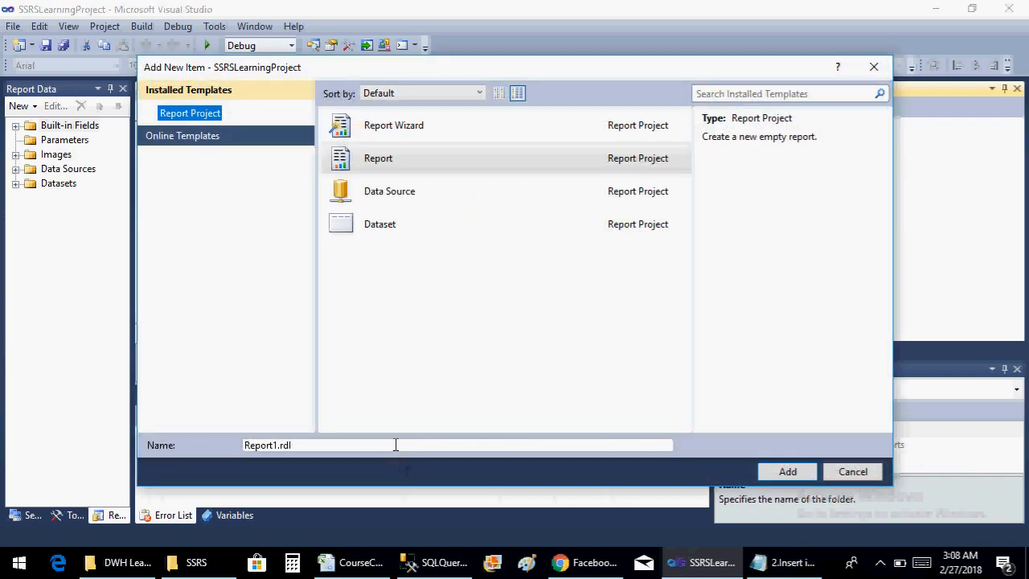
left_click(394, 444)
key("BackSpace")
key("BackSpace")
key("BackSpace")
key("BackSpace")
key("BackSpace")
key("BackSpace")
key("BackSpace")
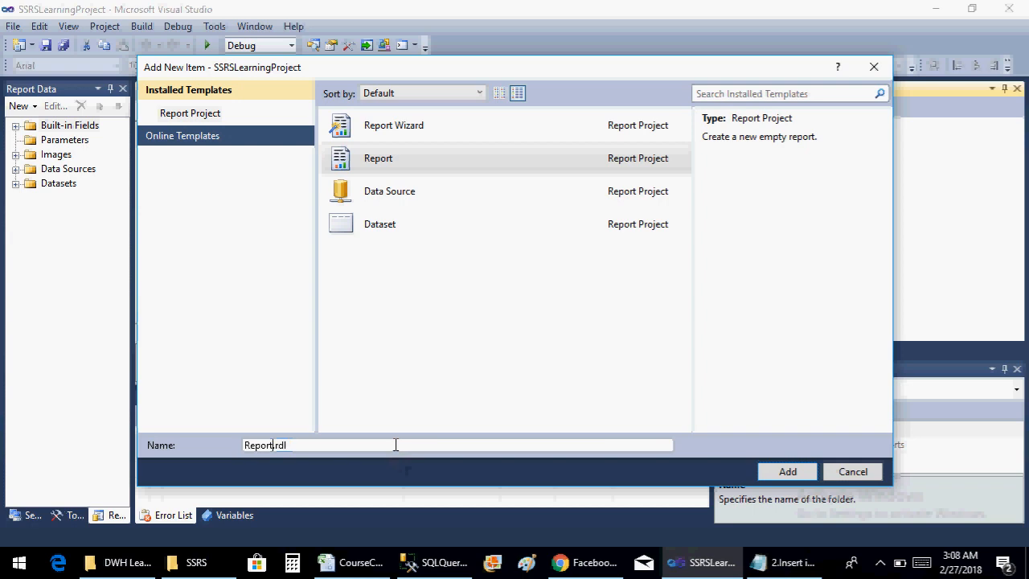
type("Inser")
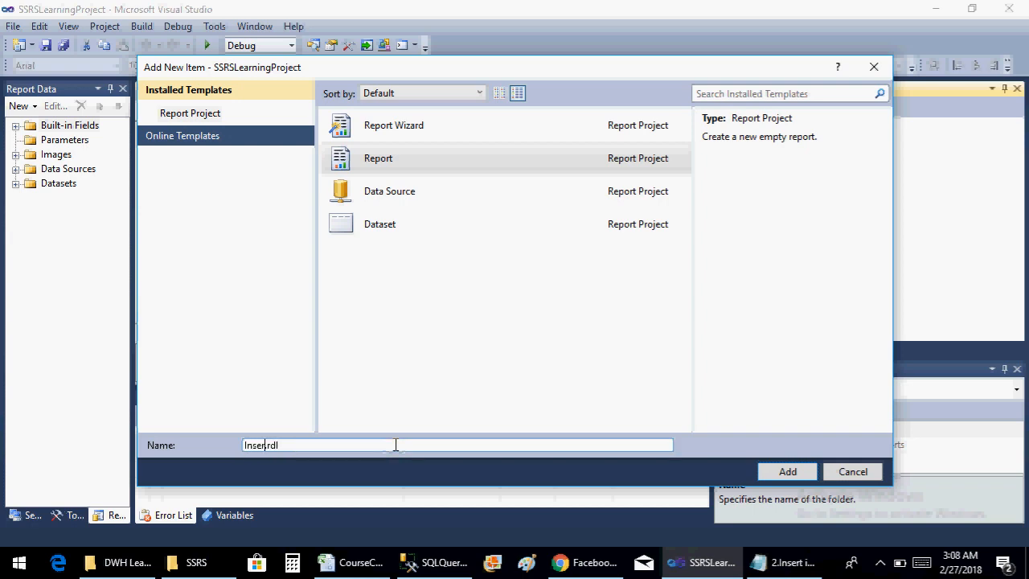
type("tinDetail")
left_click(794, 473)
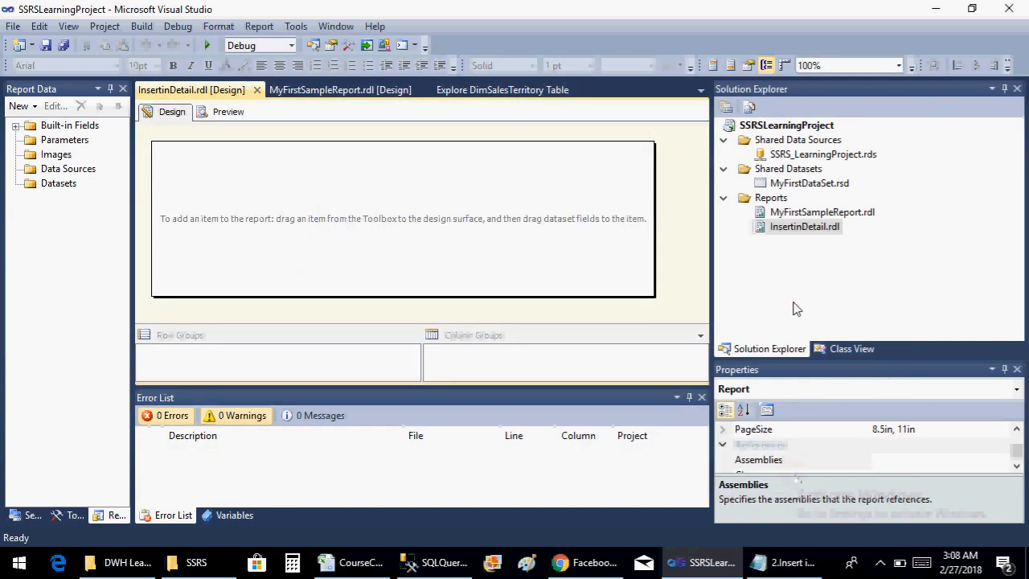
Go through the Notepad lesson notes, highlighting the textbox, table/matrix/list, header/footer and indication, subreport and chart topics in turn
left_click(764, 562)
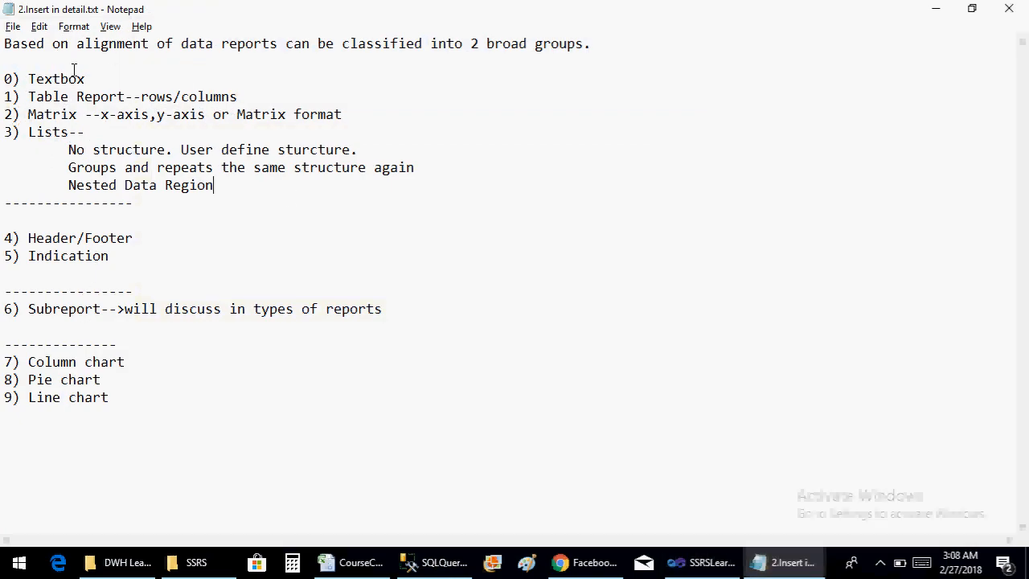
left_click_drag(29, 79, 107, 82)
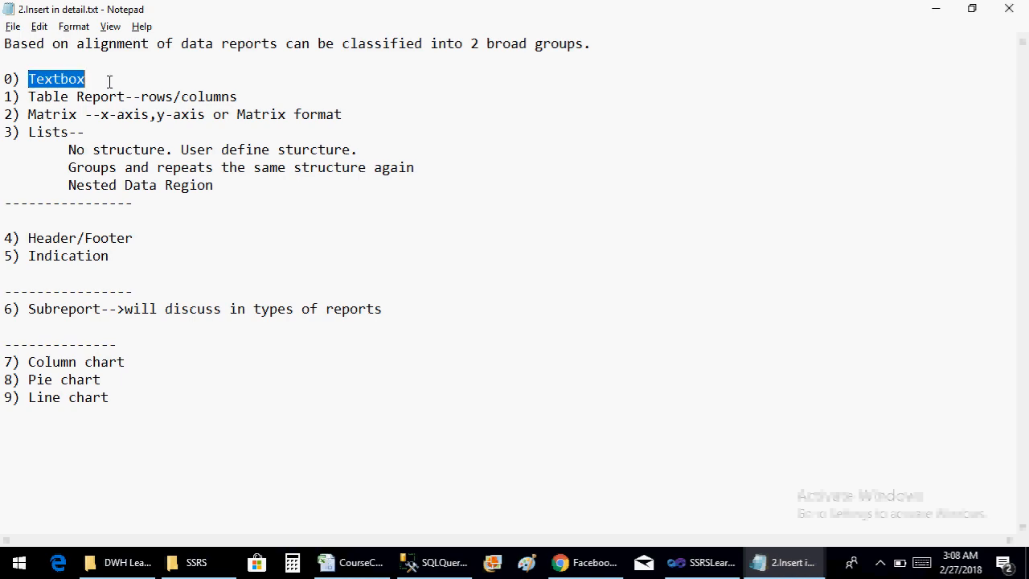
left_click_drag(30, 96, 78, 131)
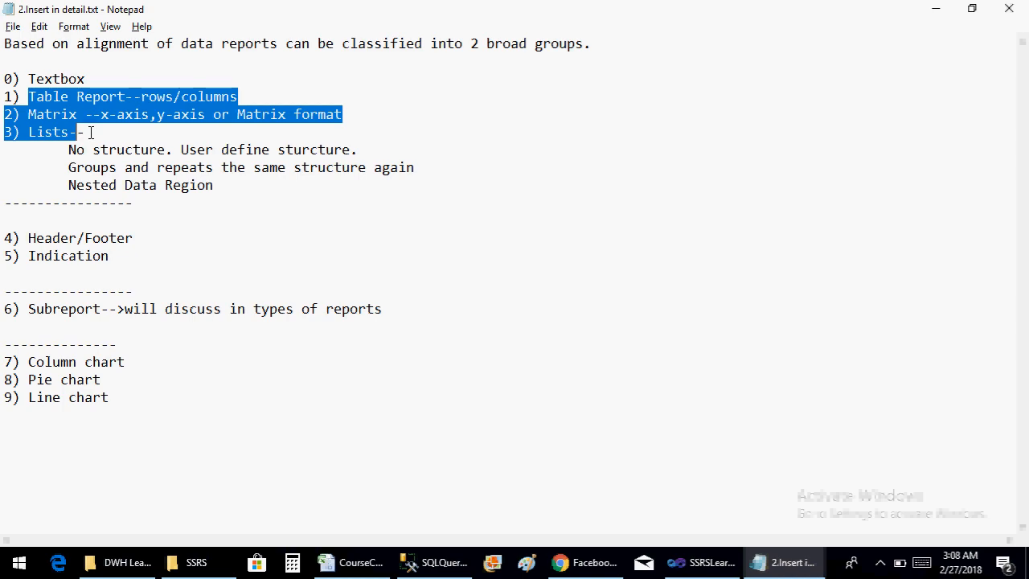
key("Down")
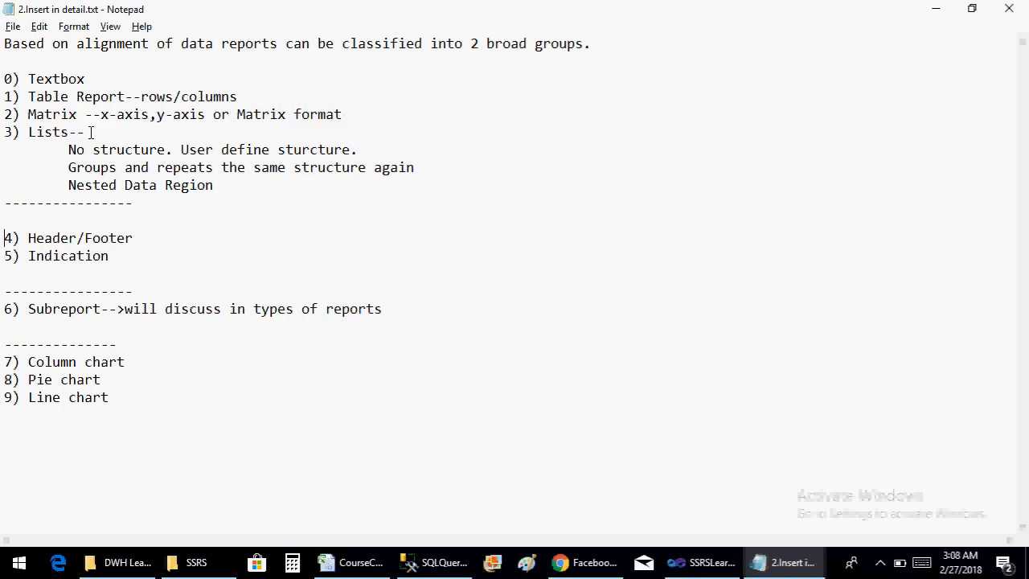
key("shift+End")
key("shift+Down")
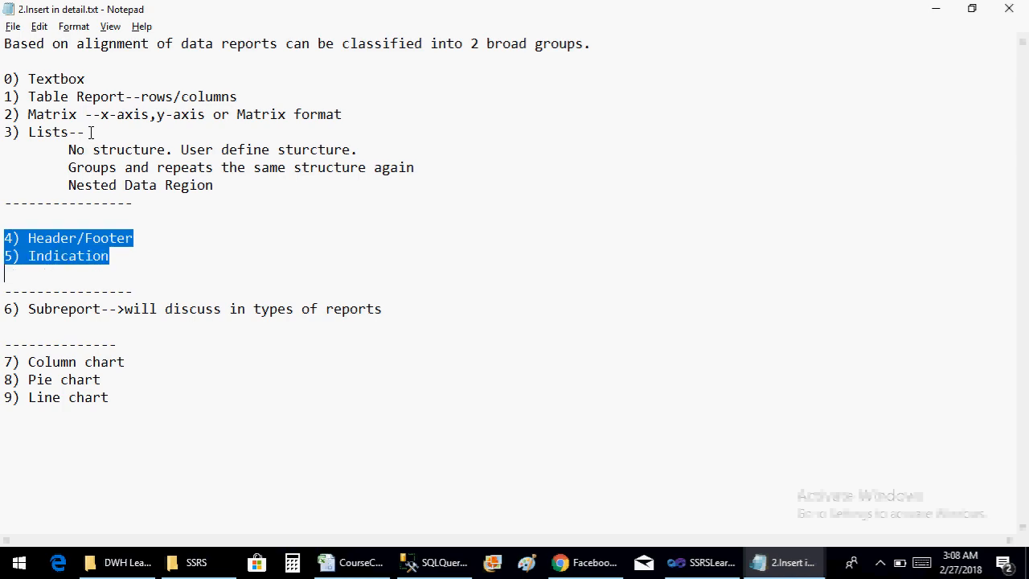
key("Down")
key("Down")
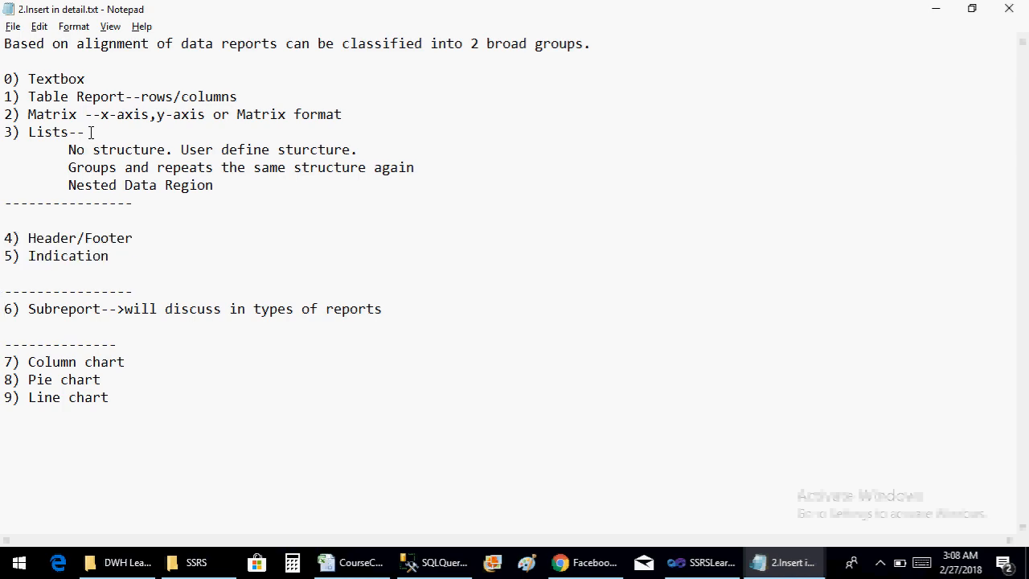
key("shift+Up")
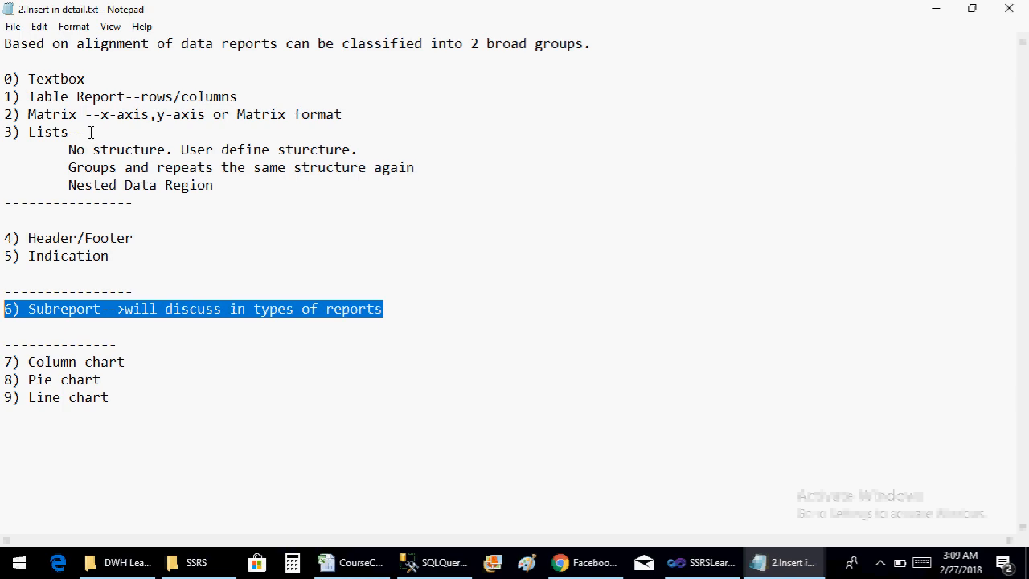
key("Down")
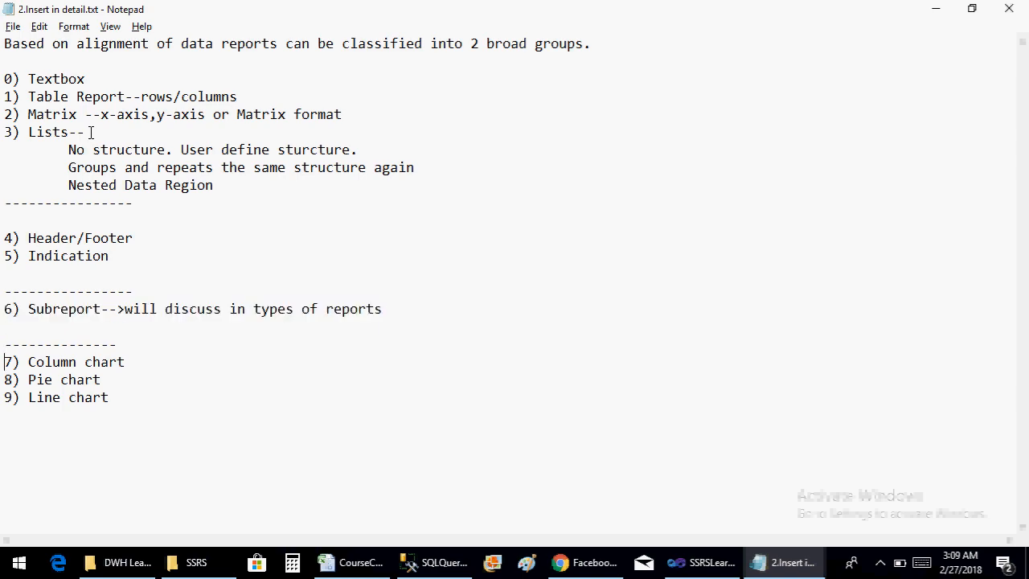
key("shift+Down")
key("shift+Down")
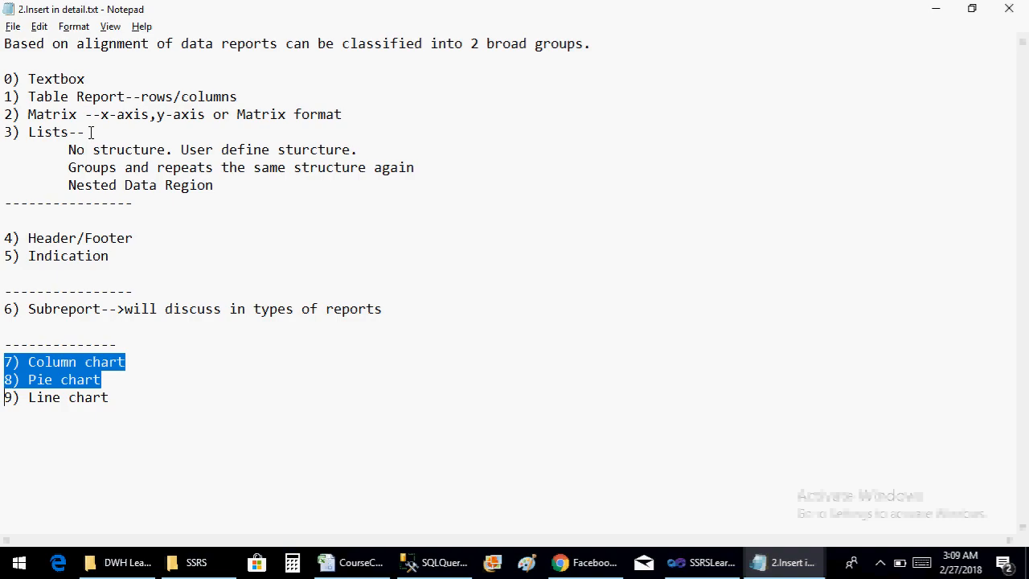
Back in Visual Studio, add a report data source named SharedDataSource that references the shared data source SSRS_LearningProject
key("alt+Tab")
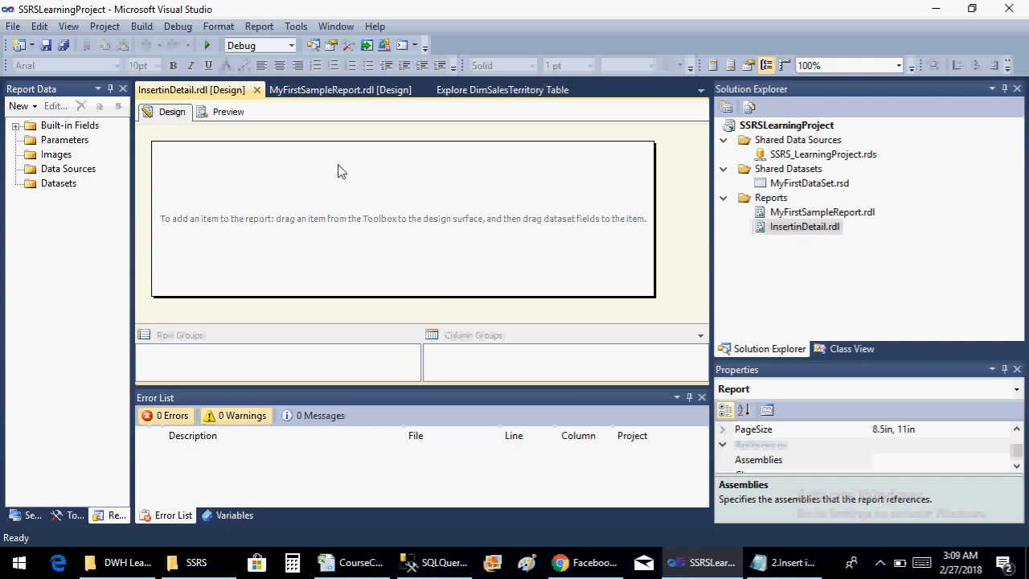
right_click(50, 169)
left_click(77, 180)
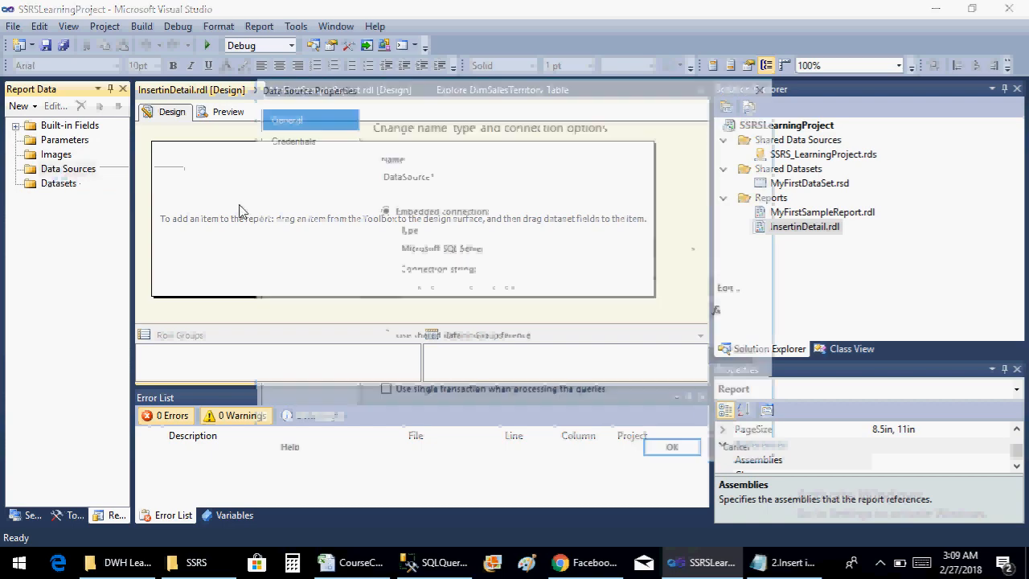
left_click(385, 338)
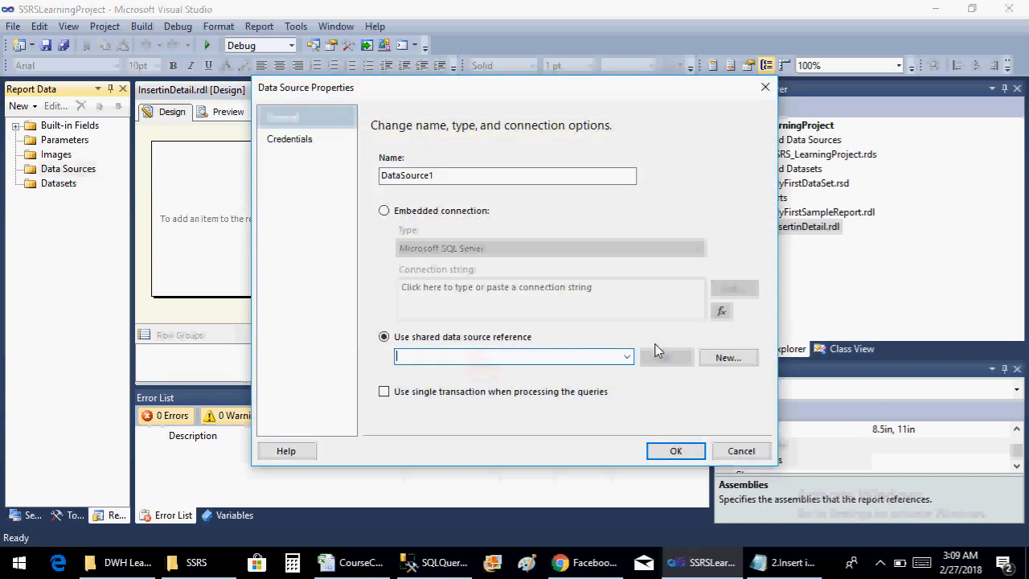
left_click(628, 358)
left_click(441, 371)
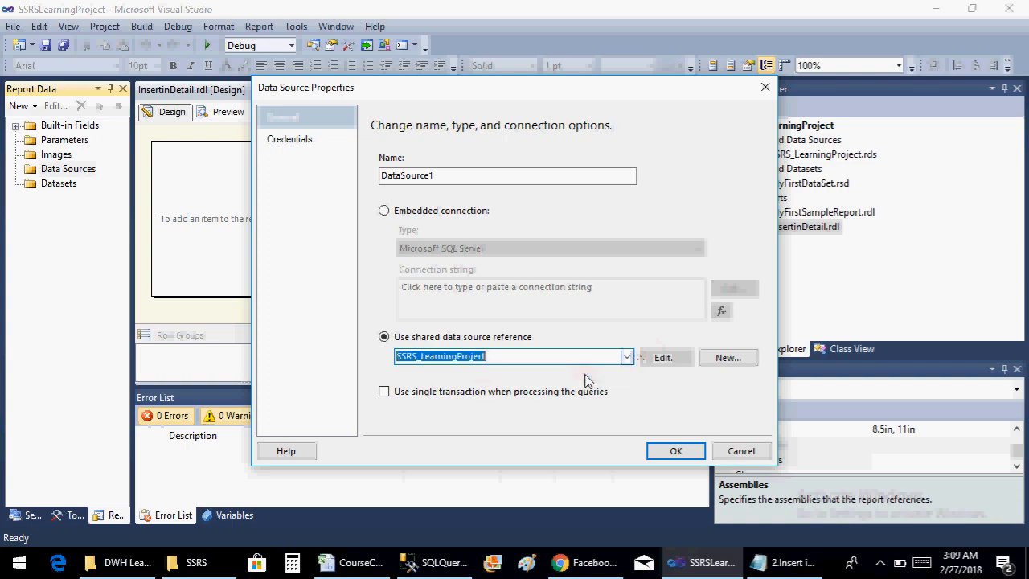
left_click(464, 175)
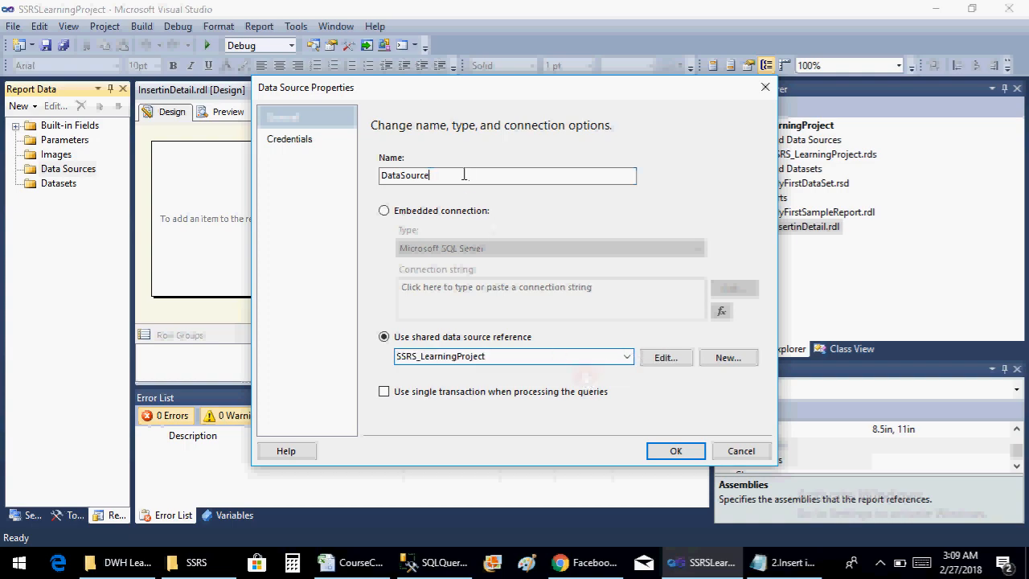
left_click(463, 175)
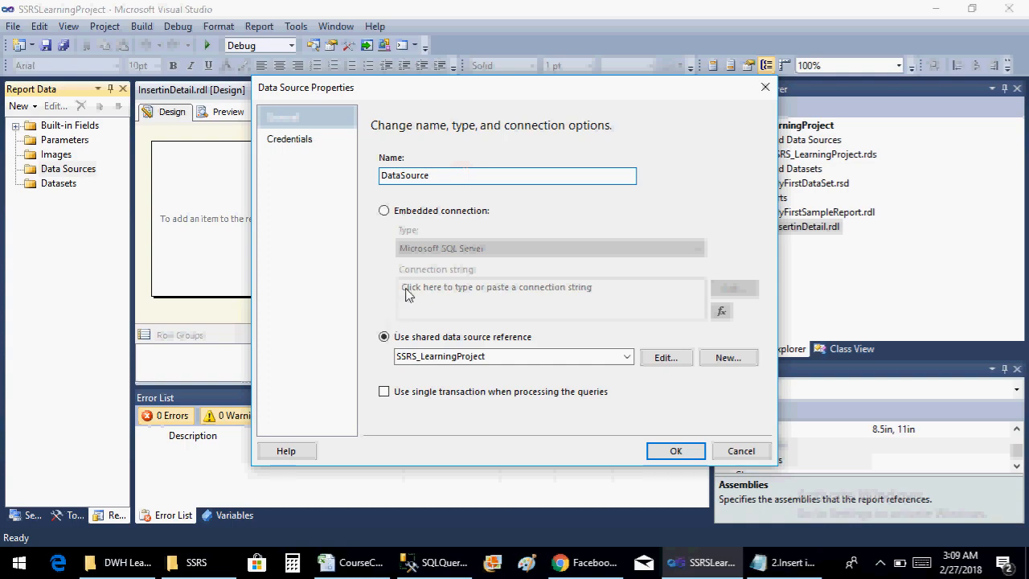
key("Home")
type("Shared")
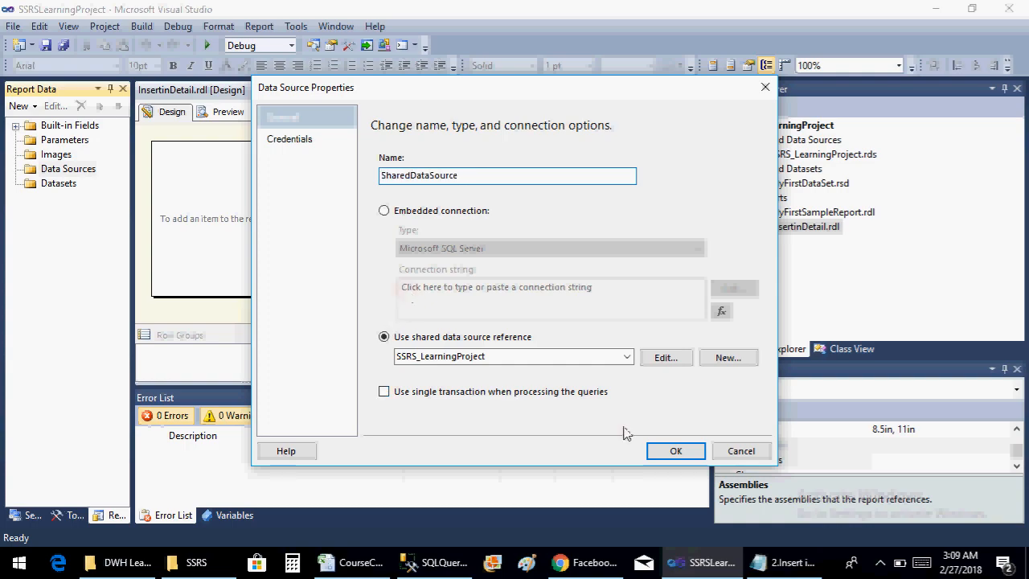
left_click(665, 451)
Start a new dataset embedded in the report, using SharedDataSource as its data source
right_click(49, 201)
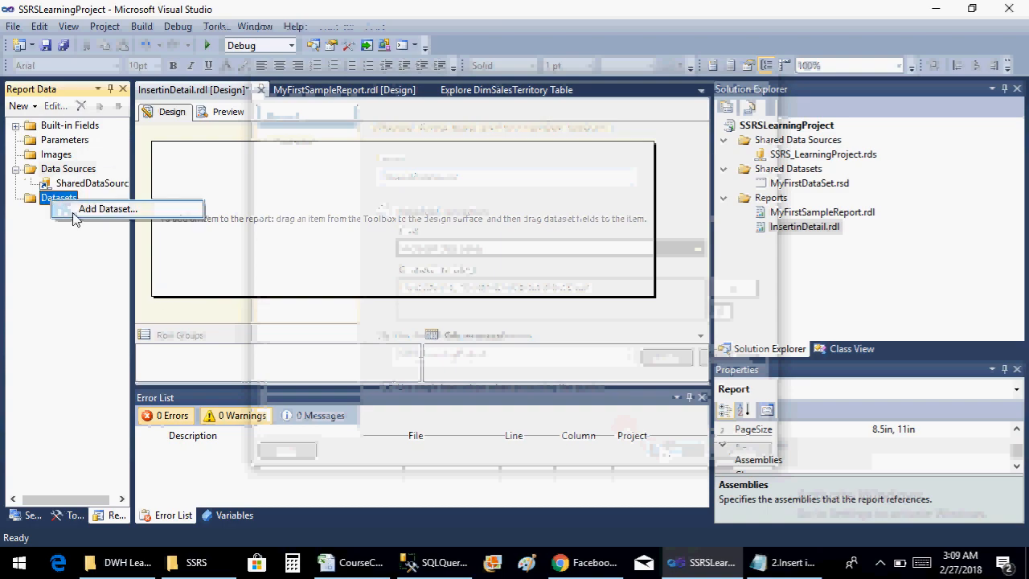
left_click(74, 210)
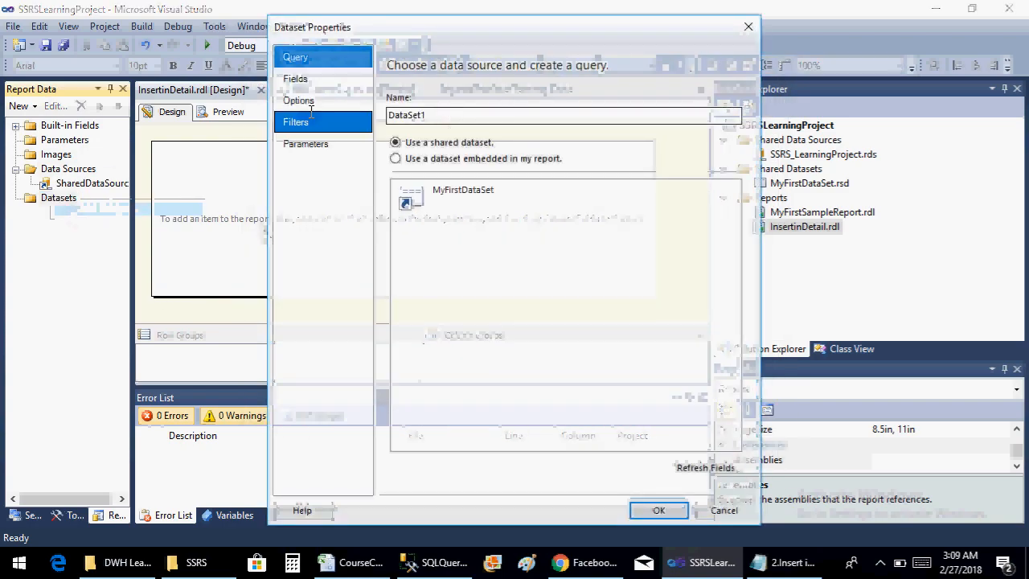
left_click(397, 160)
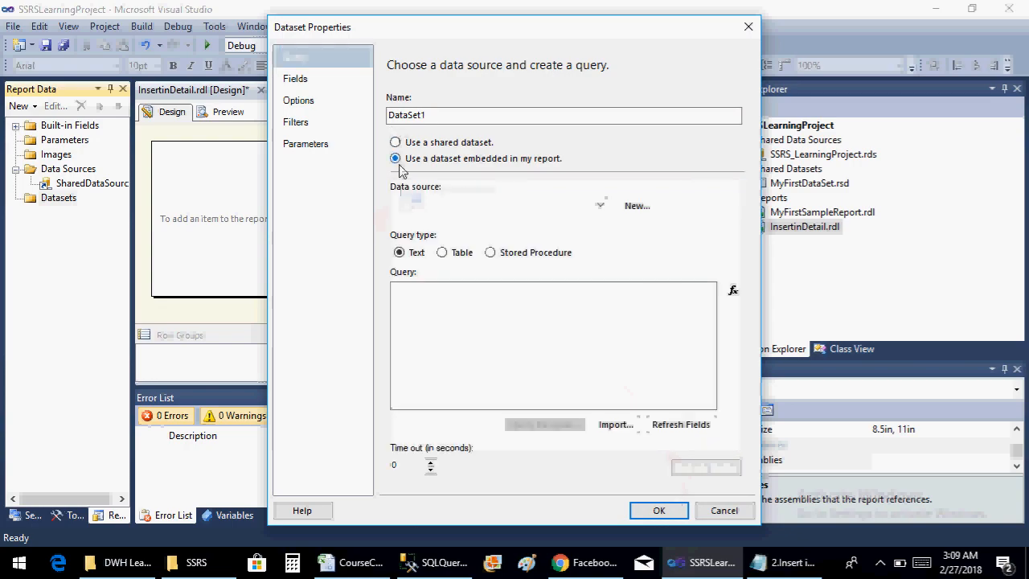
left_click(538, 205)
left_click(527, 223)
left_click(496, 335)
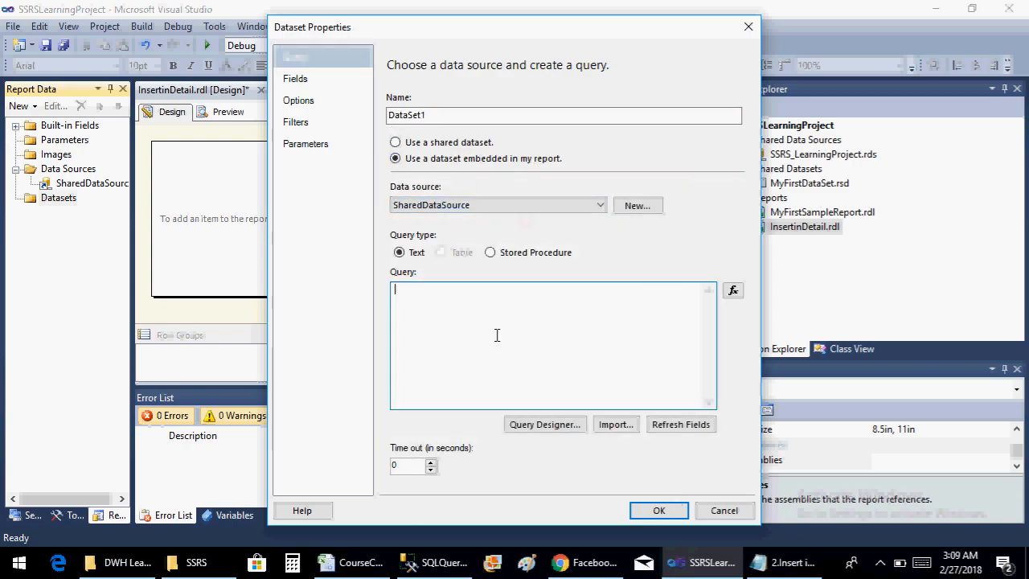
Copy the entire employee sales query from SQL Server Management Studio into the dataset's query and create the dataset
left_click(434, 566)
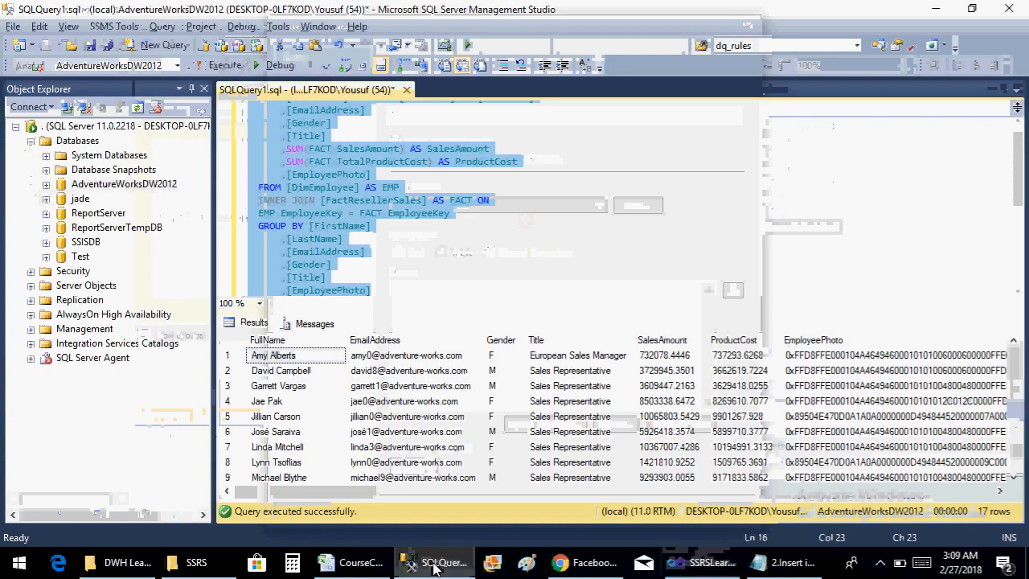
left_click(407, 231)
key("ctrl+a")
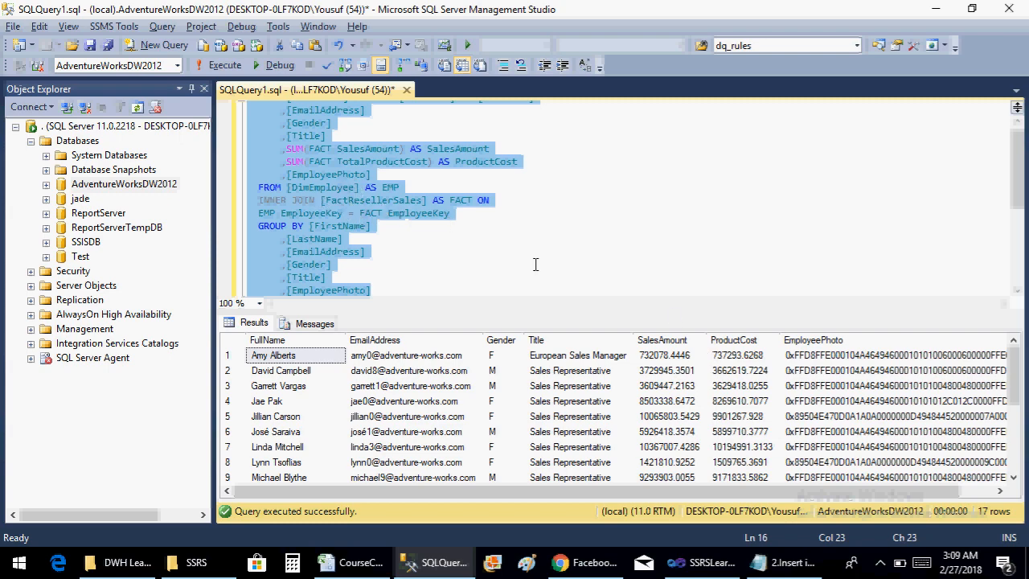
key("alt+Tab")
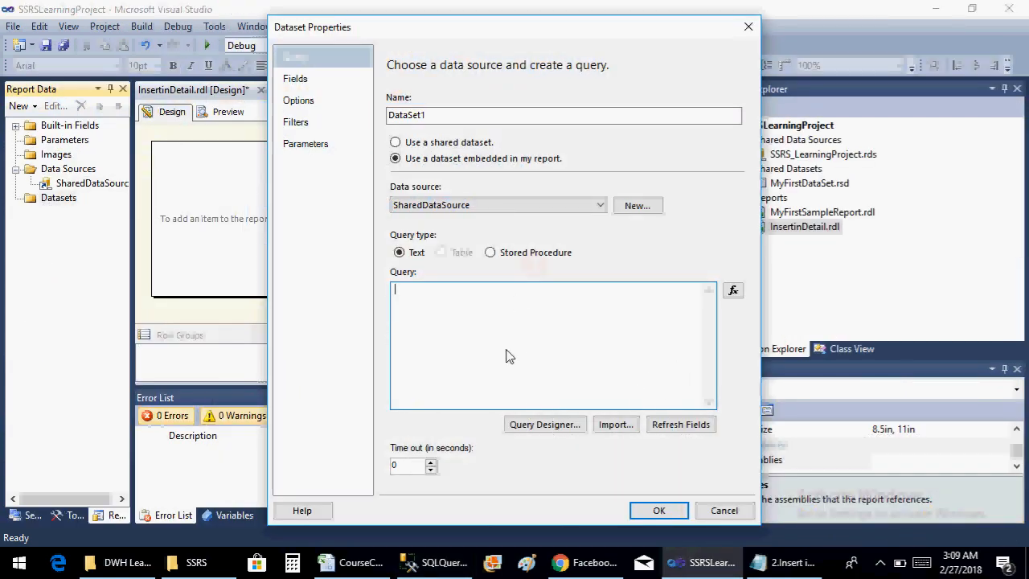
key("ctrl+v")
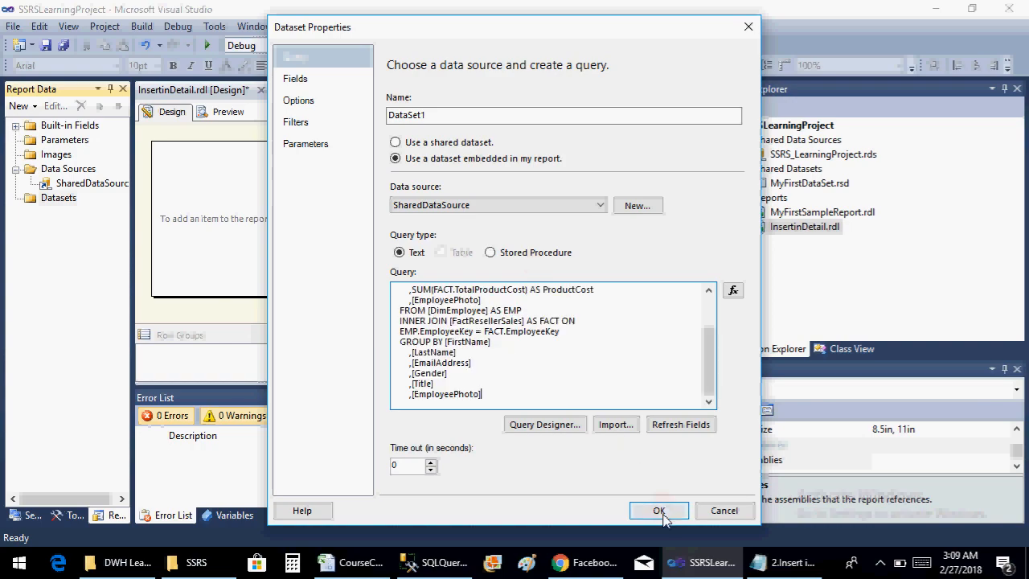
left_click(658, 510)
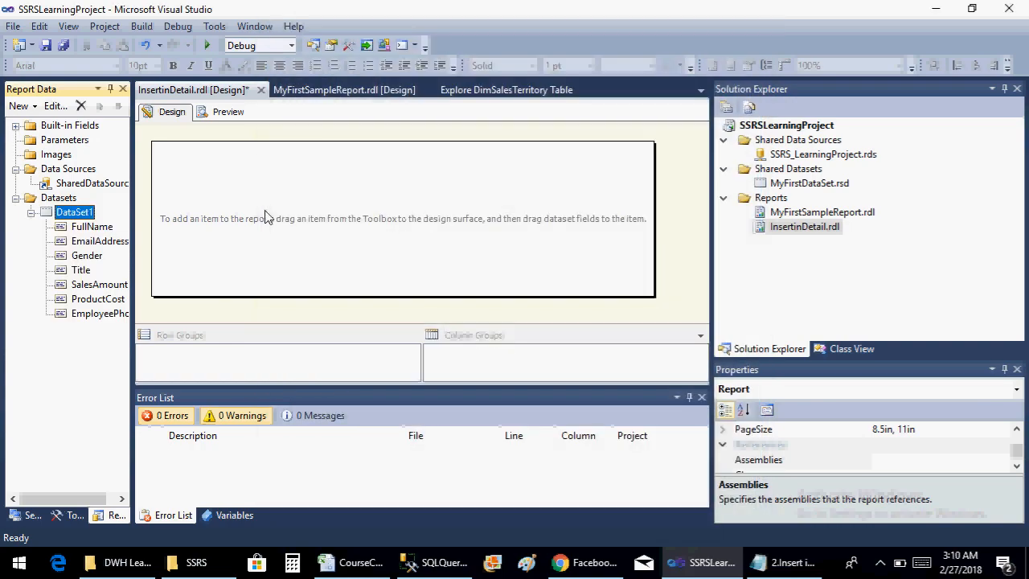
Save the report and widen the Report Data pane enough to fit the full dataset field names
key("ctrl+s")
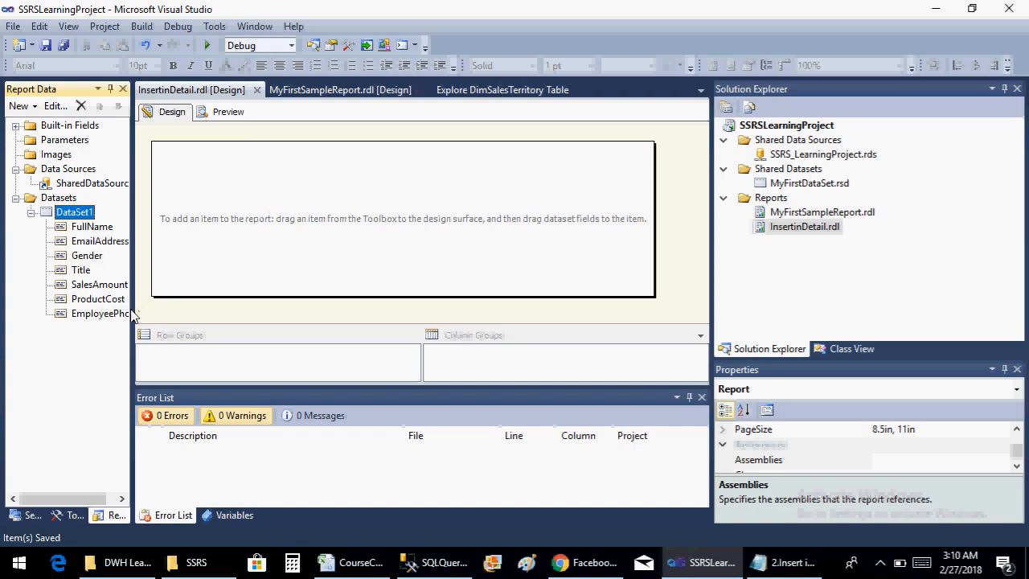
left_click_drag(133, 308, 218, 314)
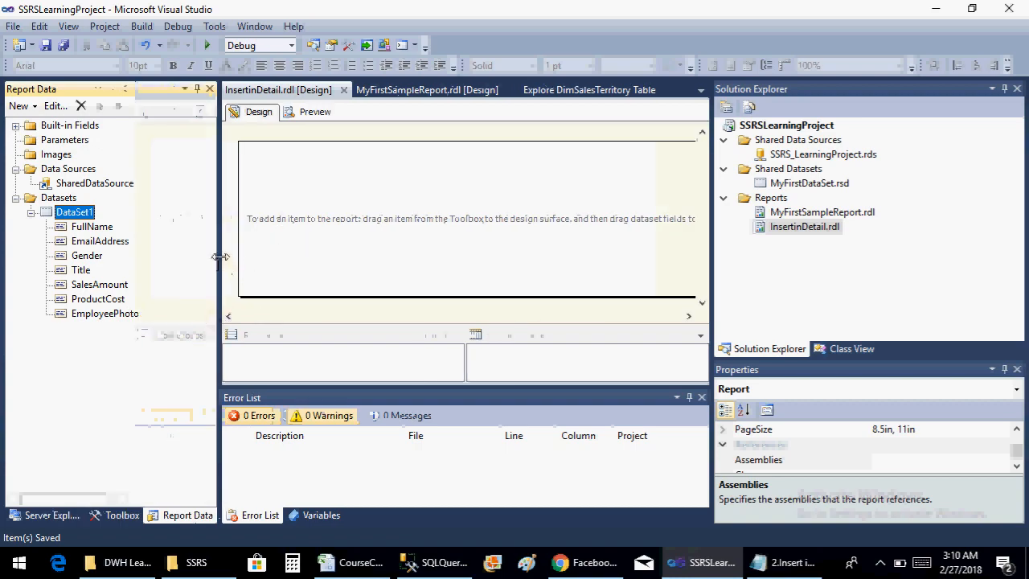
left_click_drag(218, 261, 180, 270)
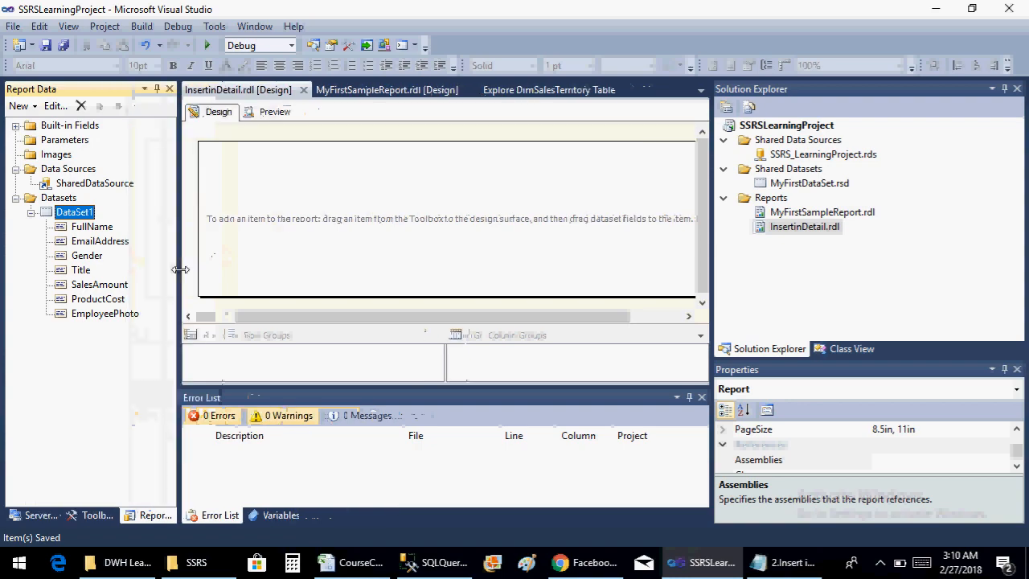
Insert a text box near the top centre of the report body, widen it, and enlarge the design area to show the full body
left_click(316, 206)
right_click(316, 208)
mouse_move(377, 267)
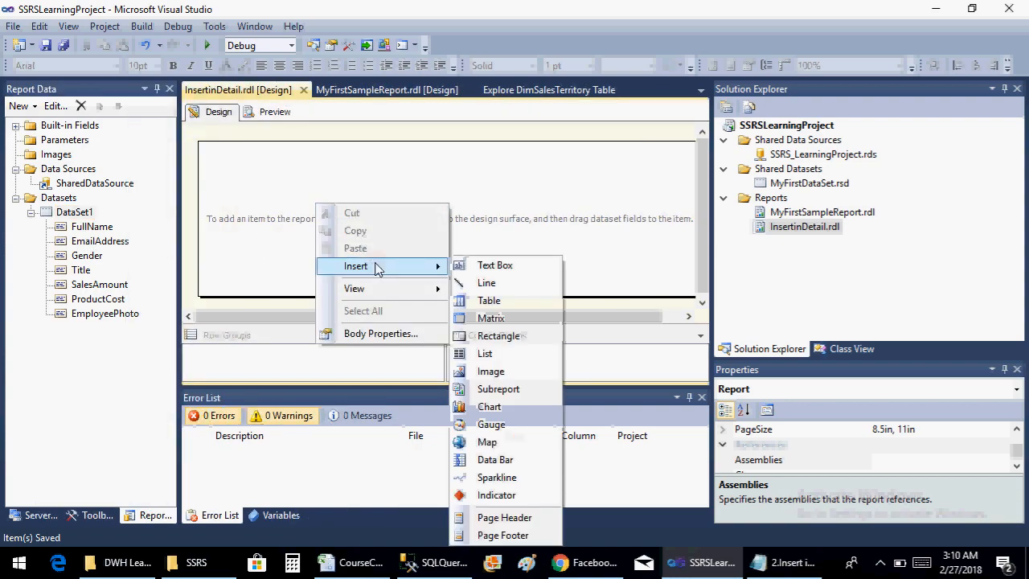
left_click(508, 271)
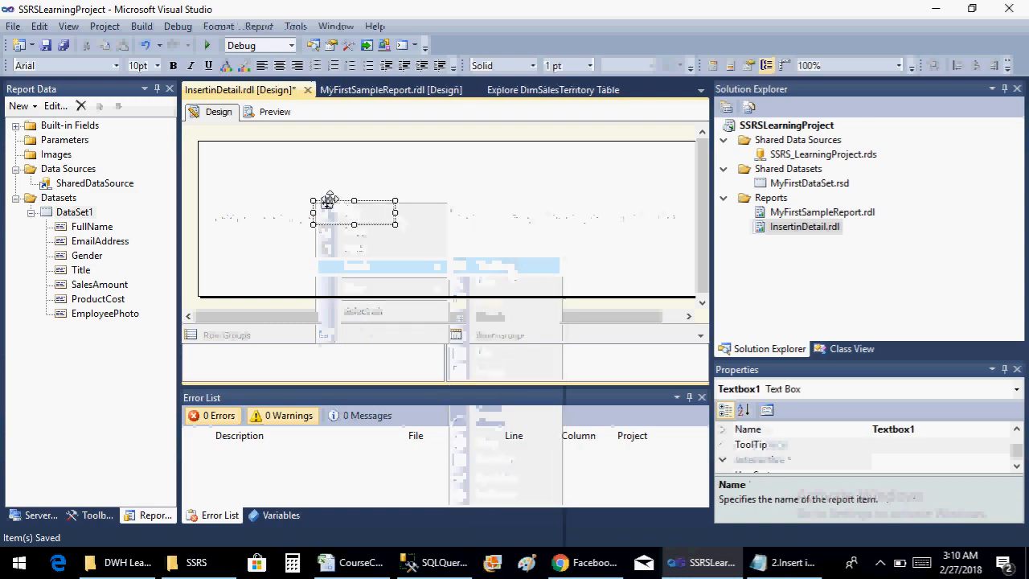
left_click_drag(365, 144, 366, 161)
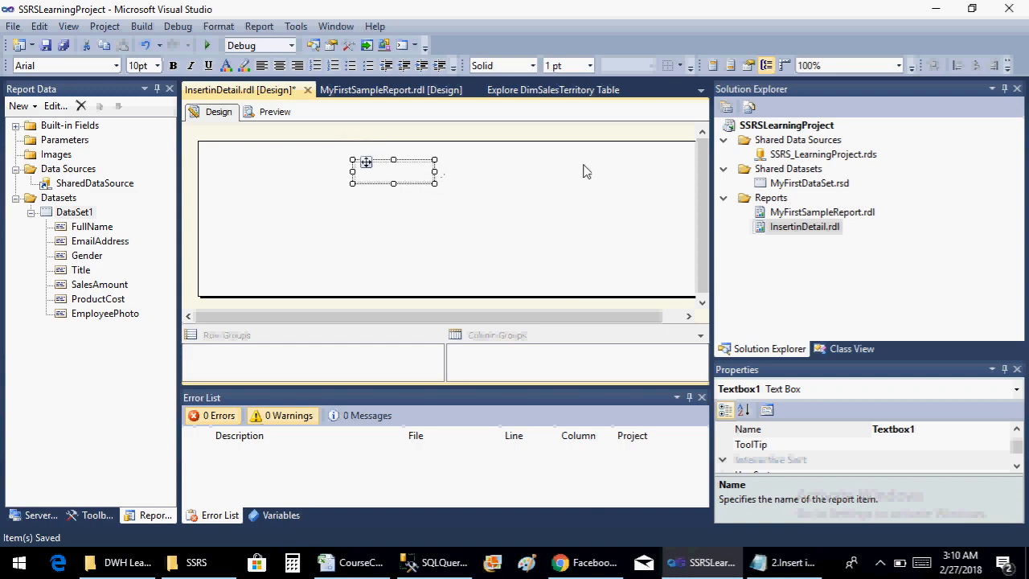
left_click_drag(434, 171, 571, 171)
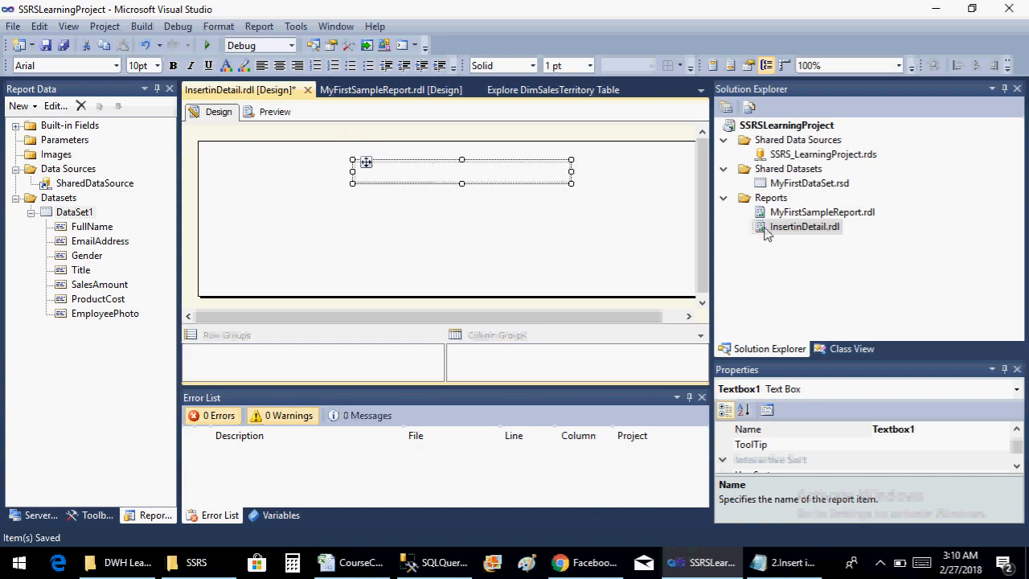
left_click_drag(711, 237, 897, 221)
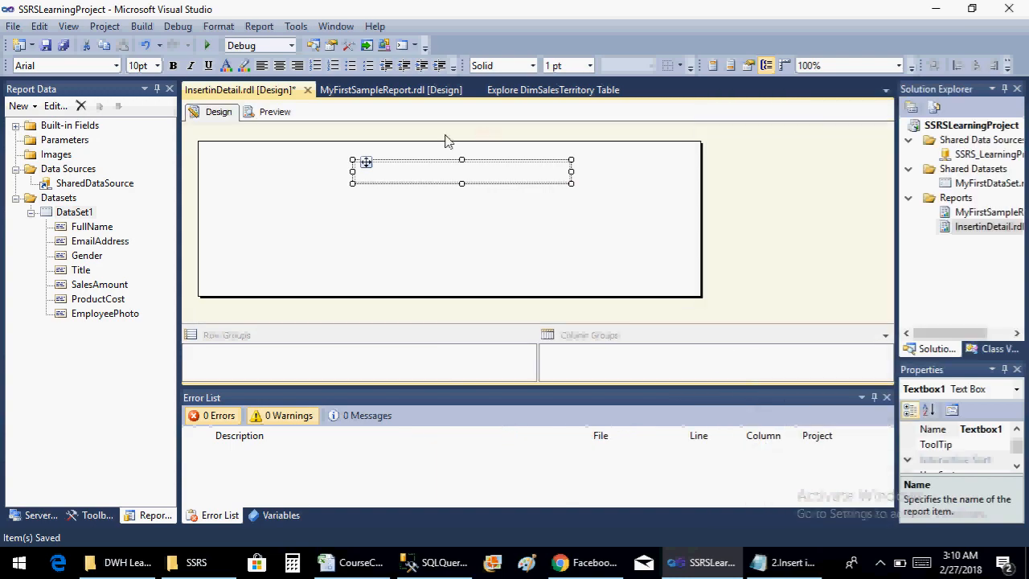
Enter the title "Insert in Detail" in the text box and centre-align it
right_click(399, 172)
key("Down")
key("Down")
key("Down")
key("Down")
key("Down")
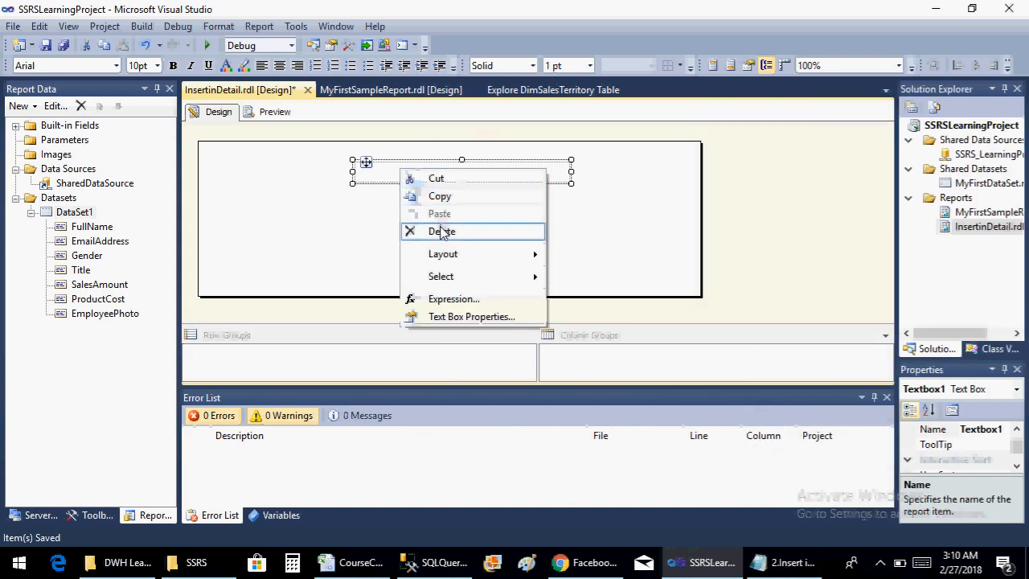
left_click(375, 183)
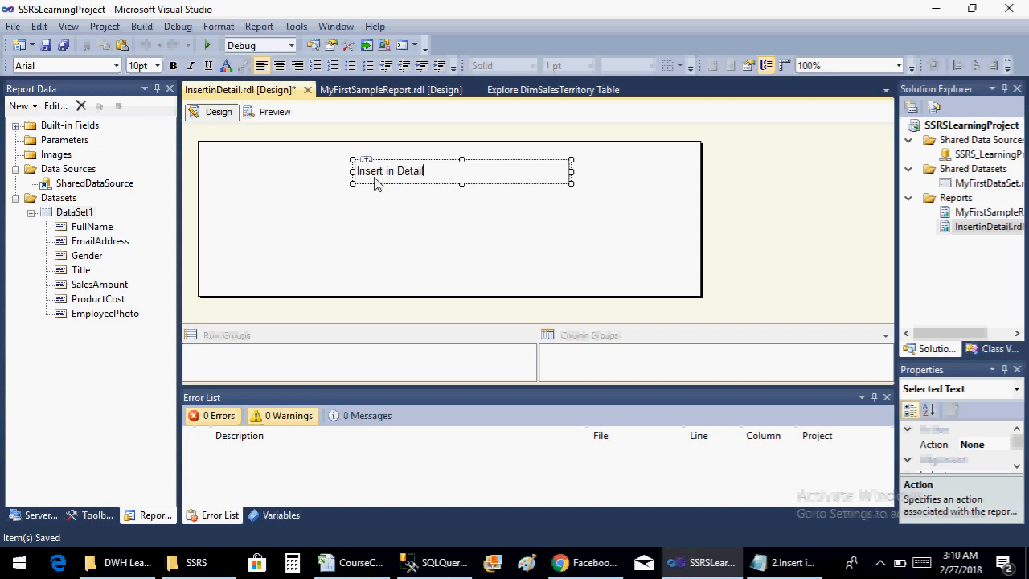
key("ctrl+shift+Left")
key("ctrl+shift+Left")
key("ctrl+shift+Left")
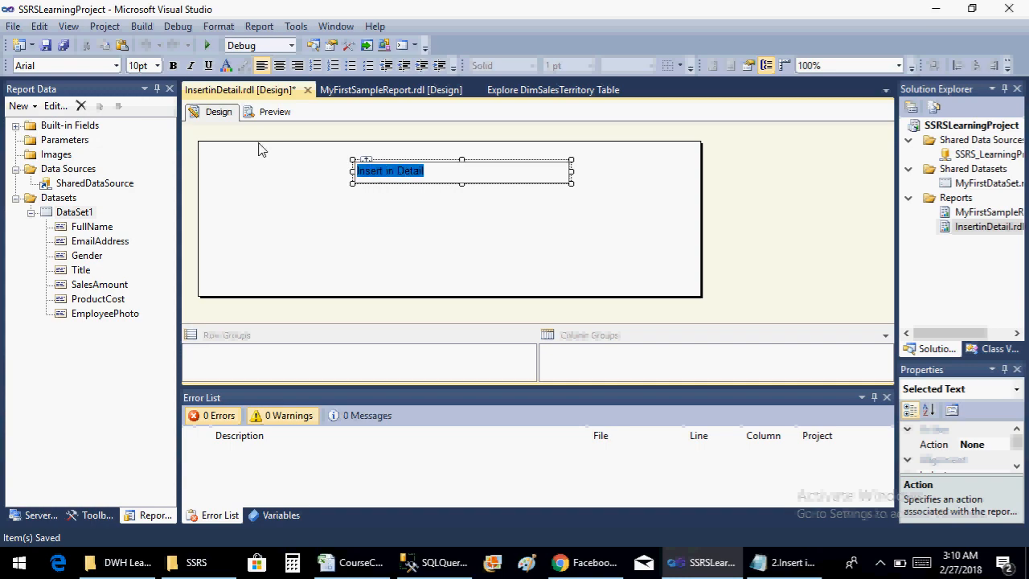
left_click(297, 65)
left_click(279, 65)
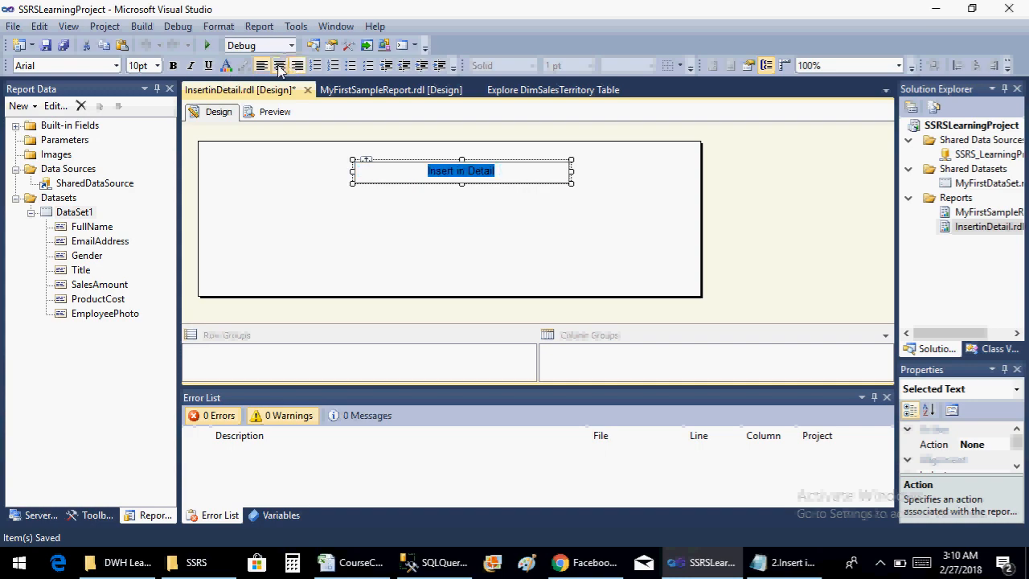
Format the selected title text as bold, coral-orange and 14 pt
left_click(226, 66)
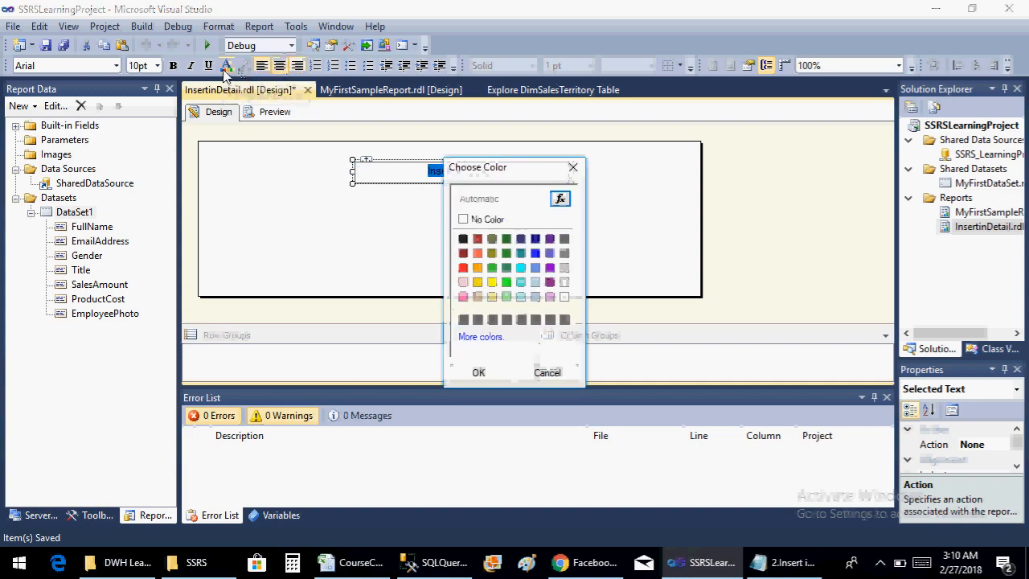
left_click(478, 253)
left_click(489, 375)
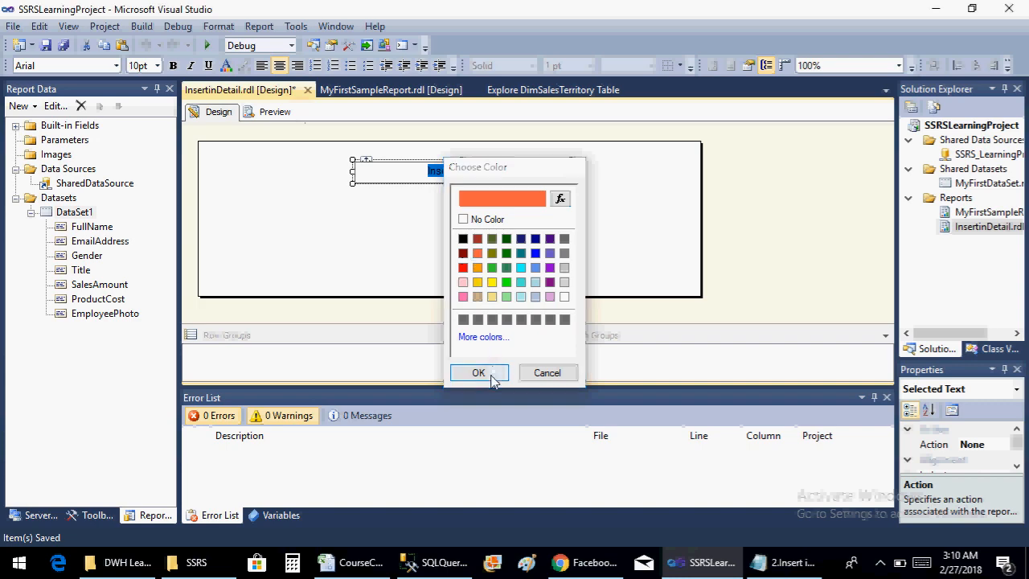
left_click(157, 65)
left_click(142, 141)
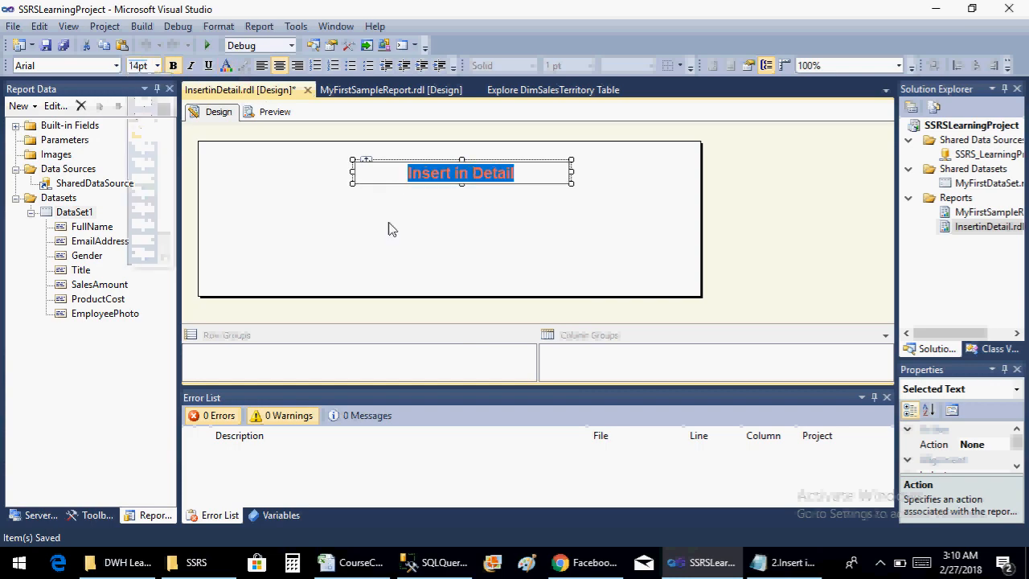
left_click(453, 286)
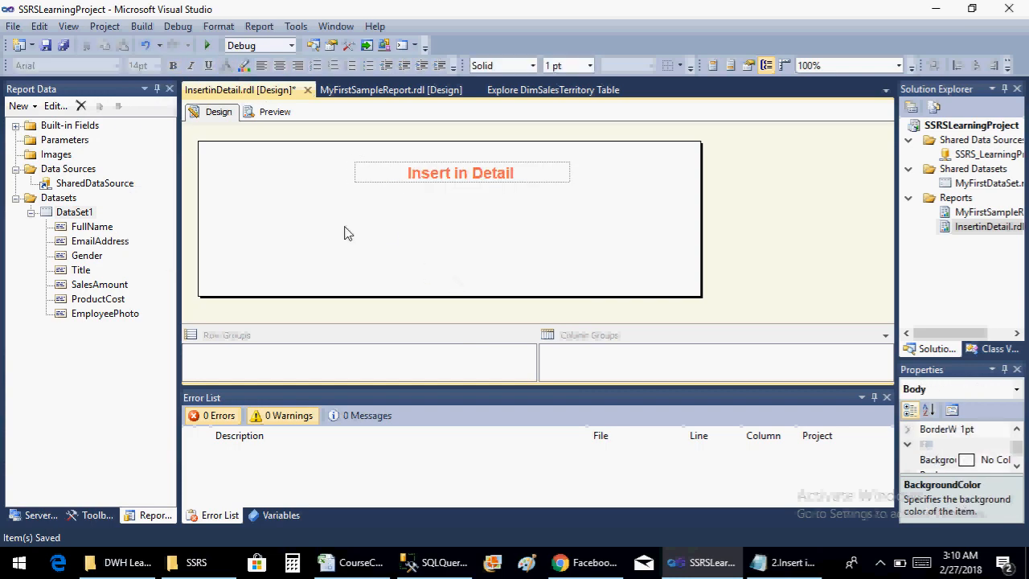
Set the title text box's fill color to black in its properties and save the report
left_click(386, 179)
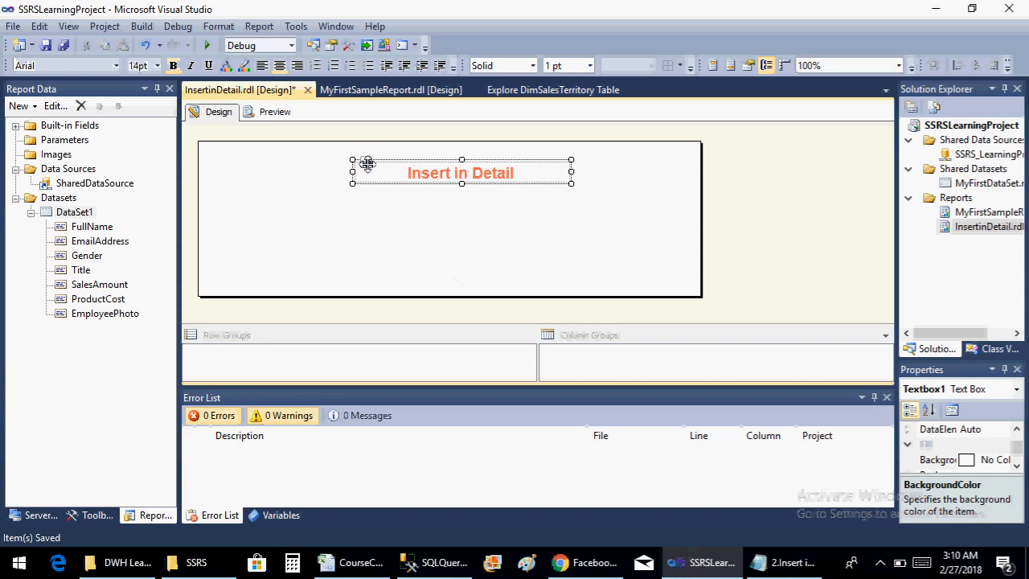
right_click(366, 160)
left_click(434, 319)
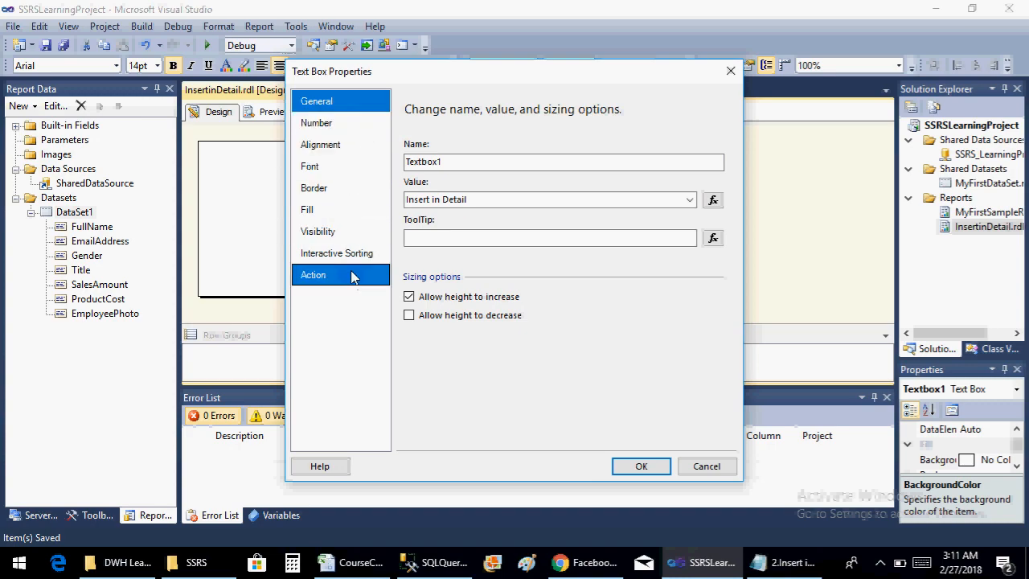
left_click(338, 210)
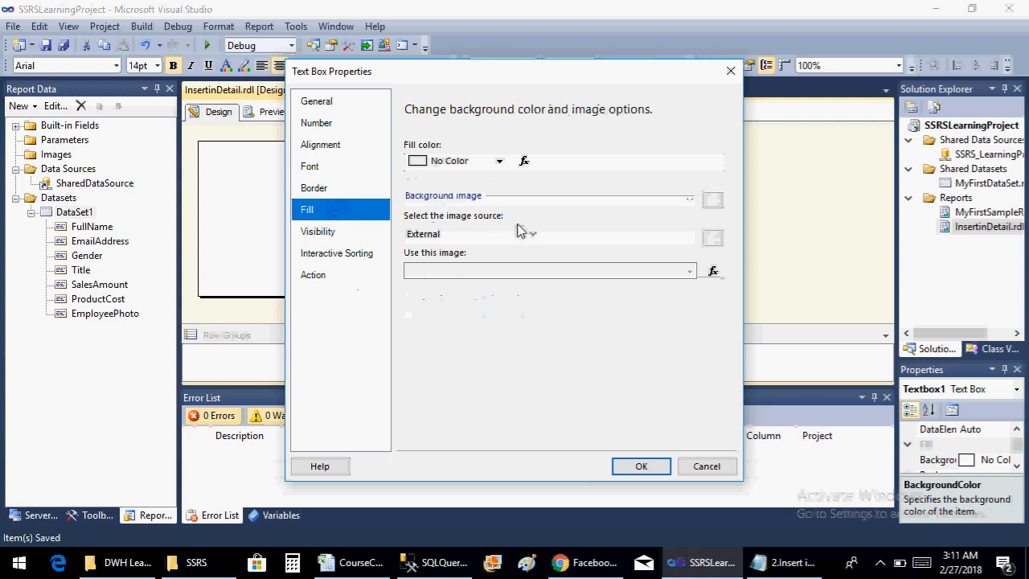
left_click(477, 162)
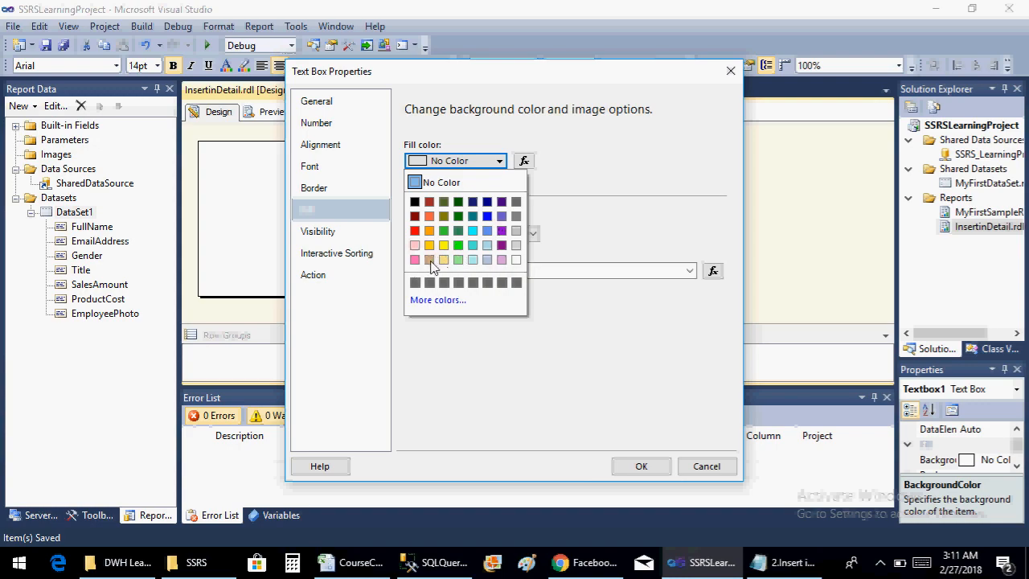
left_click_drag(385, 82, 366, 110)
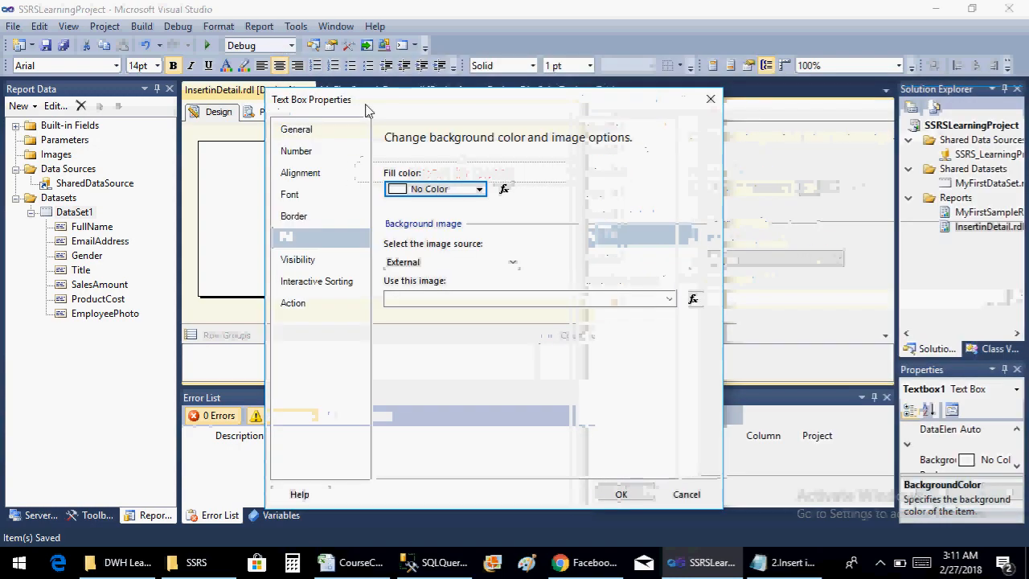
left_click(422, 190)
left_click(394, 230)
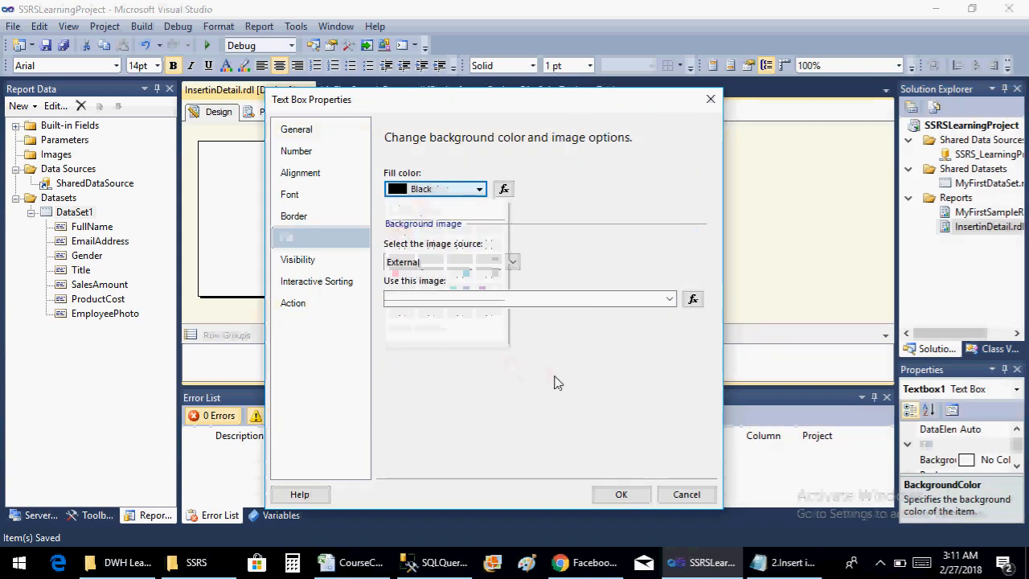
left_click(625, 493)
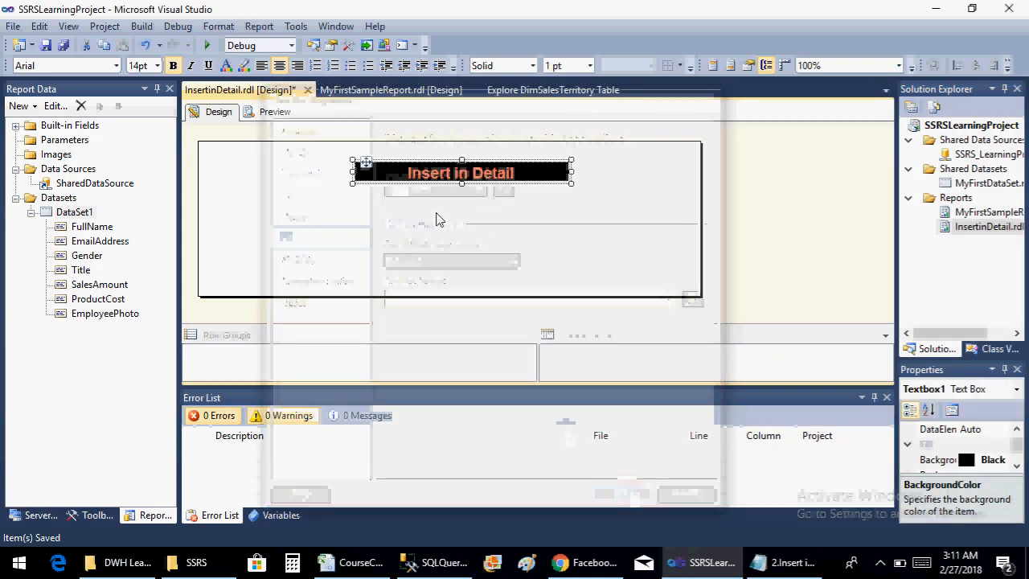
left_click(388, 215)
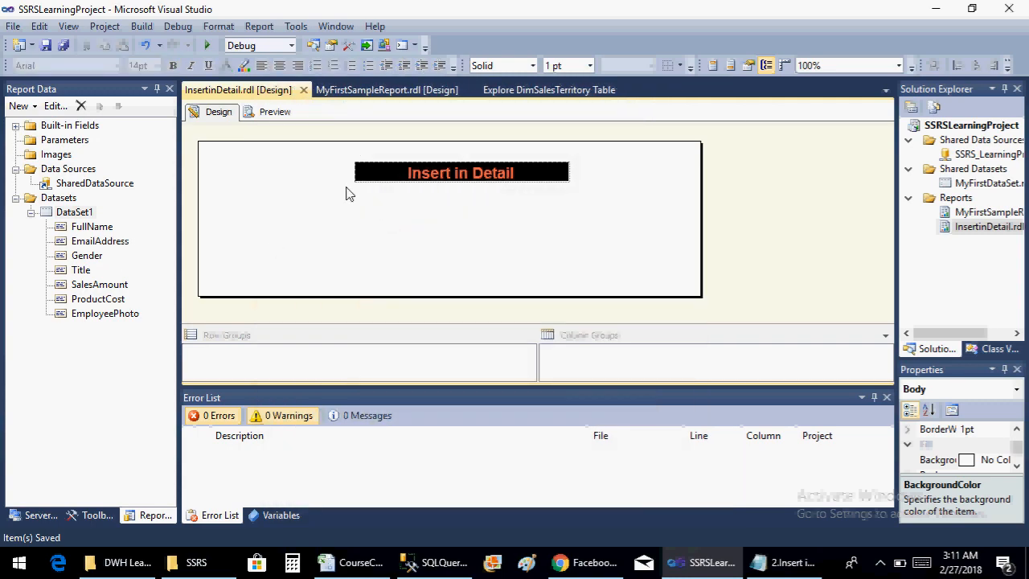
Switch to the 2.Insert in detail.txt notes in Notepad and review the entries on table, matrix and list reports
right_click(222, 217)
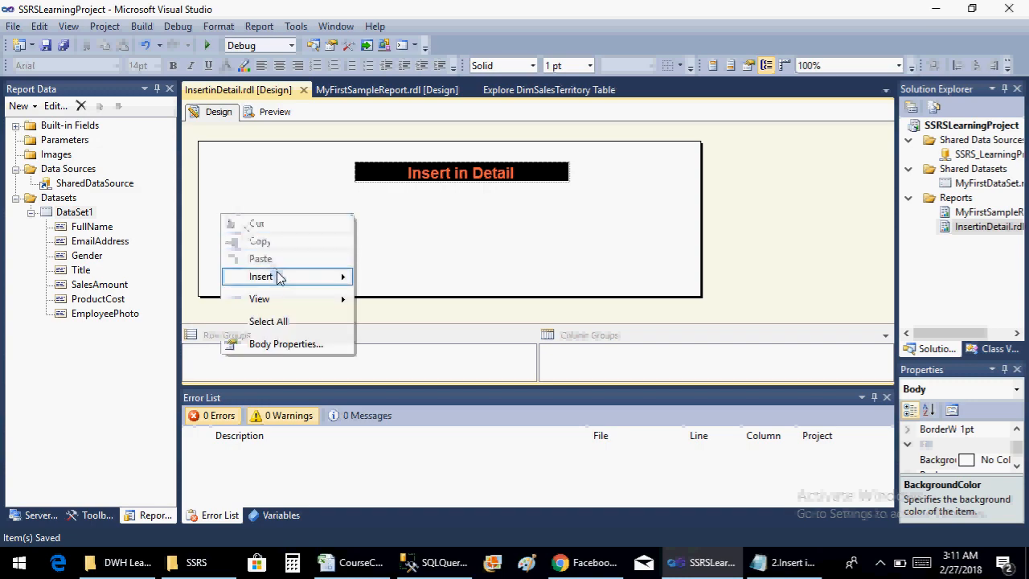
mouse_move(279, 276)
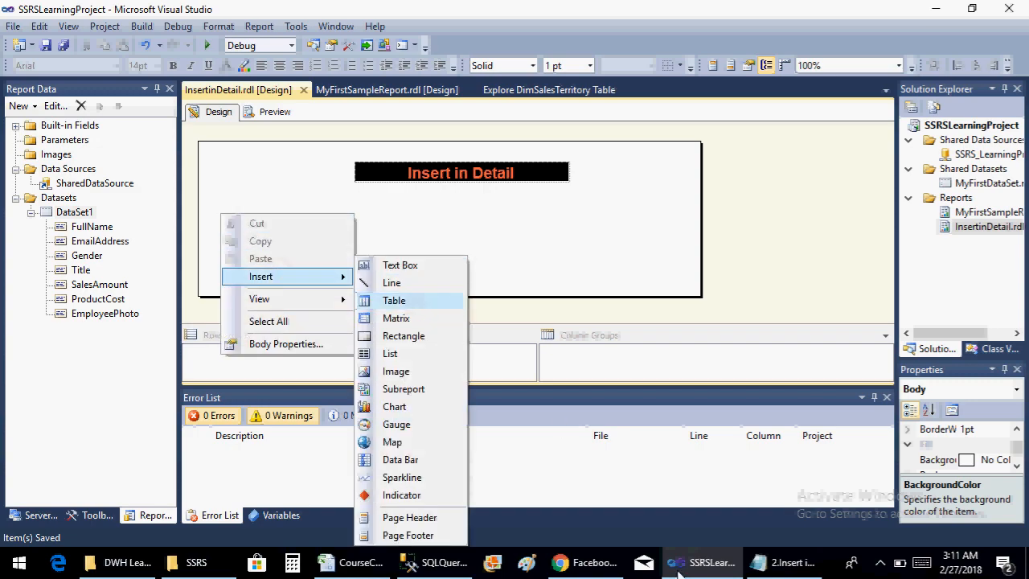
left_click(770, 565)
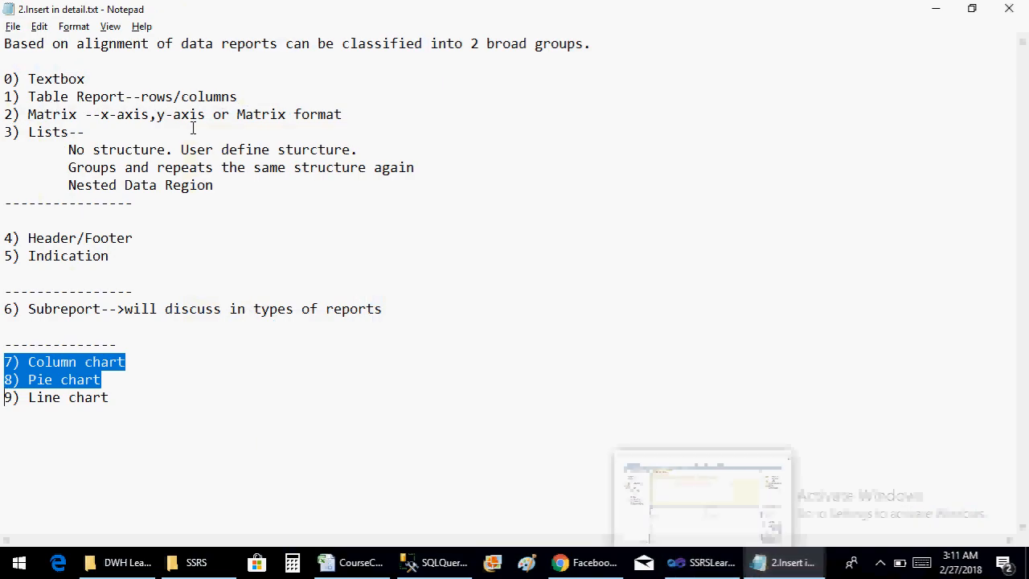
left_click(939, 10)
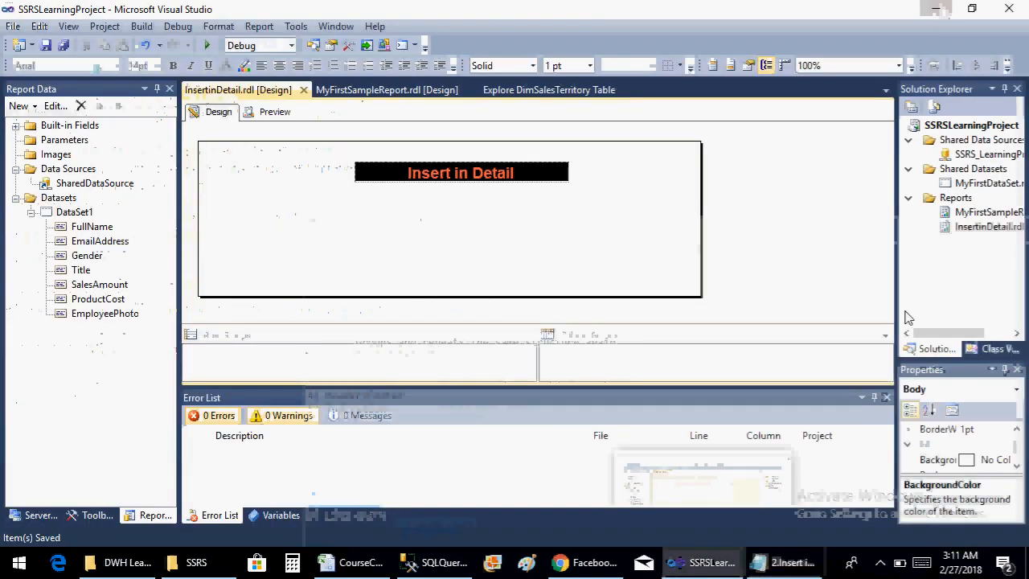
left_click(784, 562)
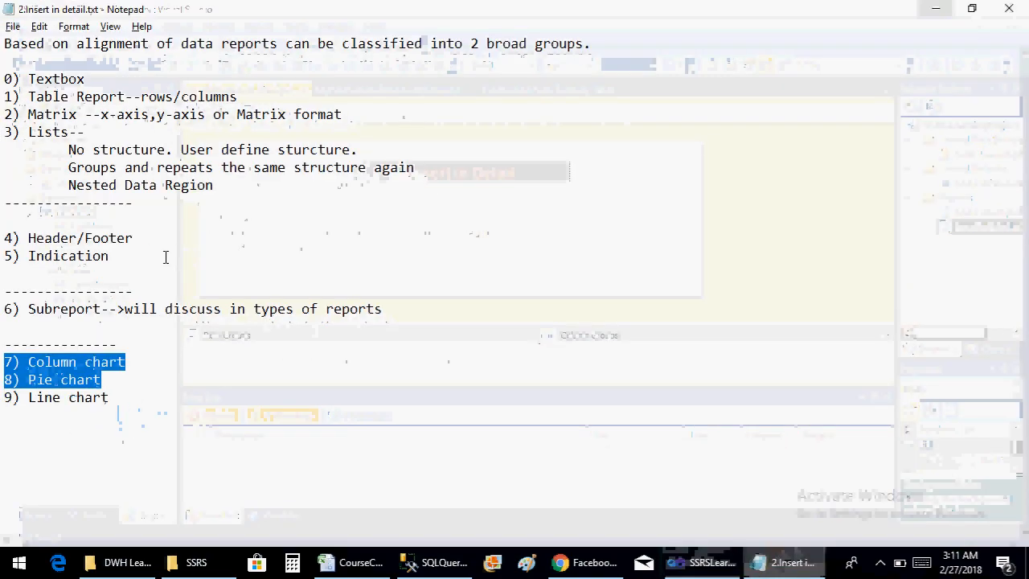
left_click(43, 96)
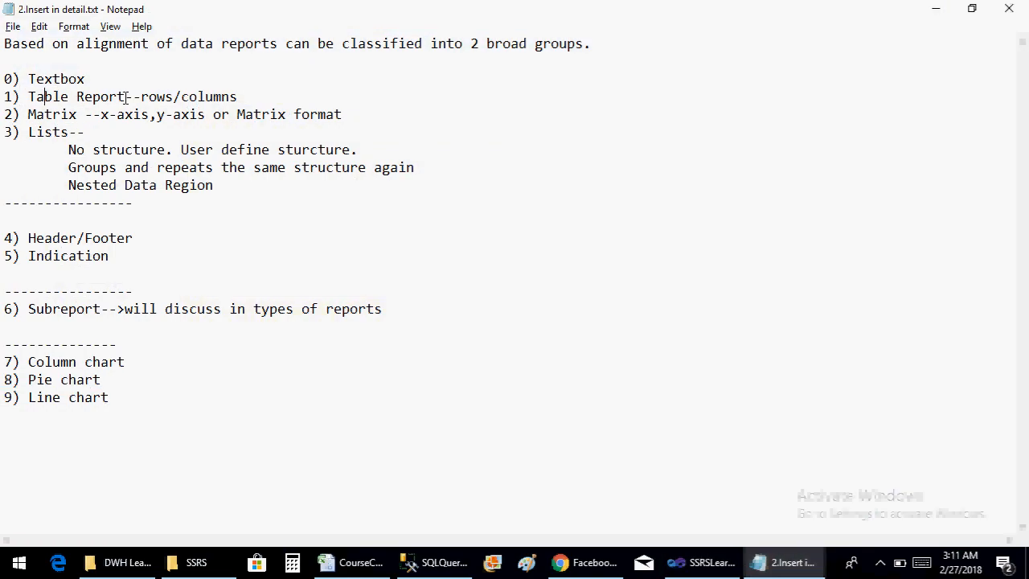
left_click_drag(143, 97, 237, 93)
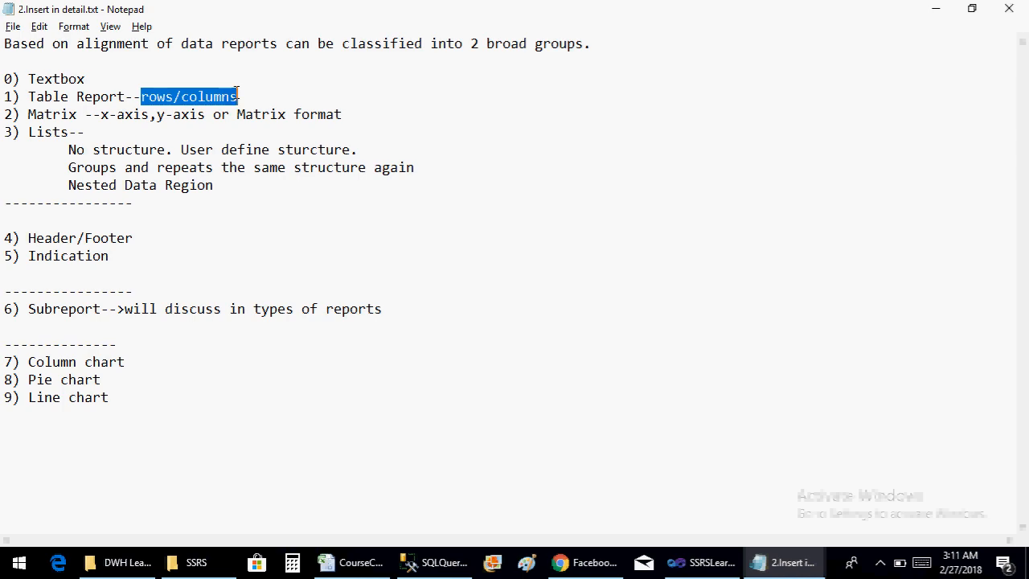
double_click(74, 114)
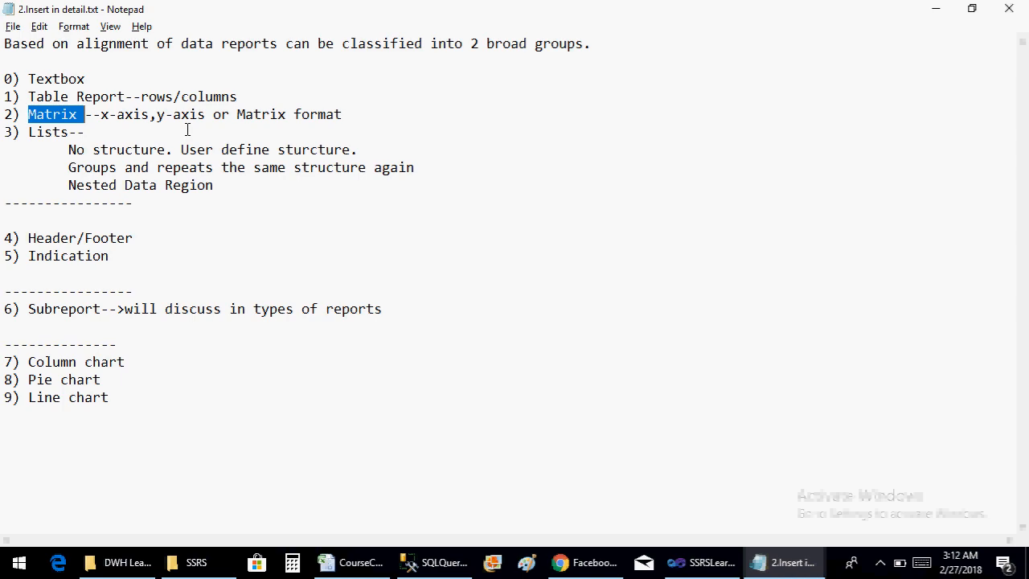
left_click(54, 131)
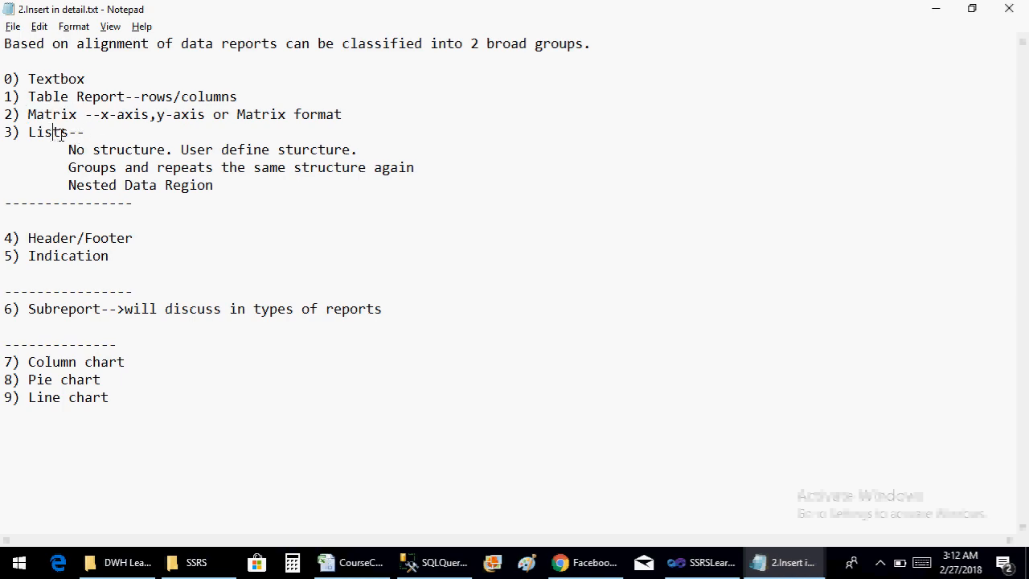
double_click(53, 131)
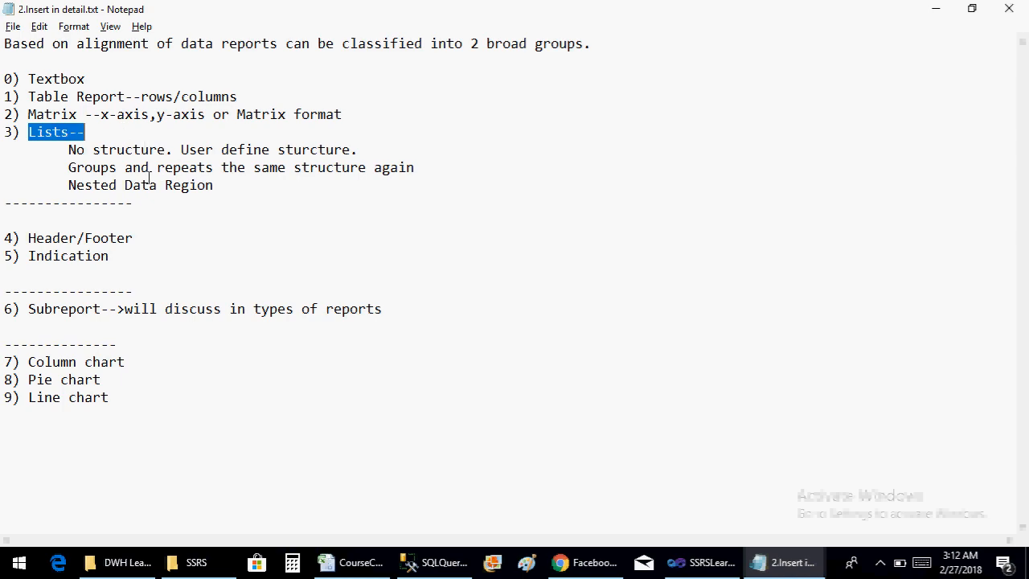
Below the Nested Data Region line, add two example rows, each with a person's name followed by SSE and MBA respectively
left_click(233, 187)
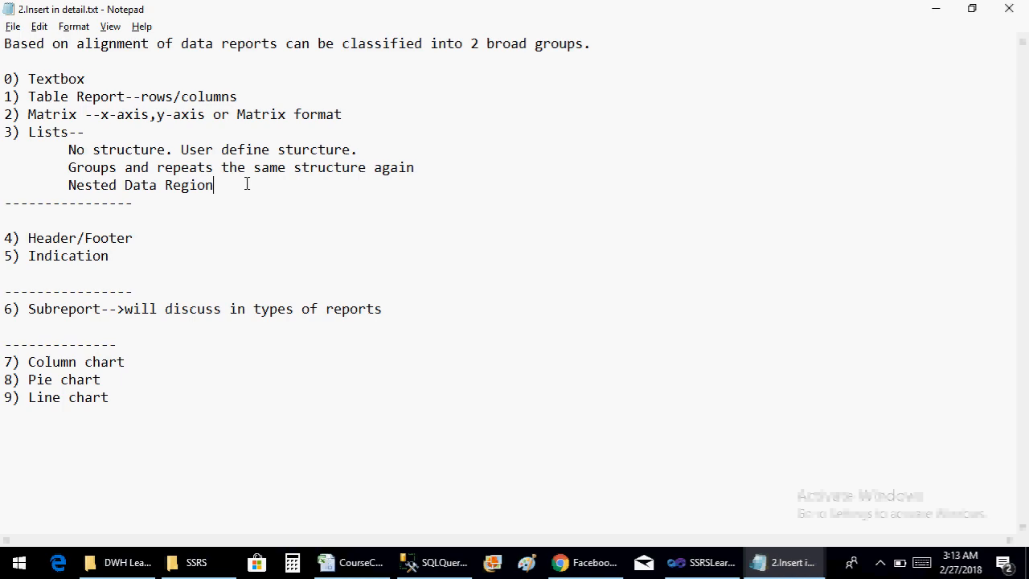
key("Return")
key("Return")
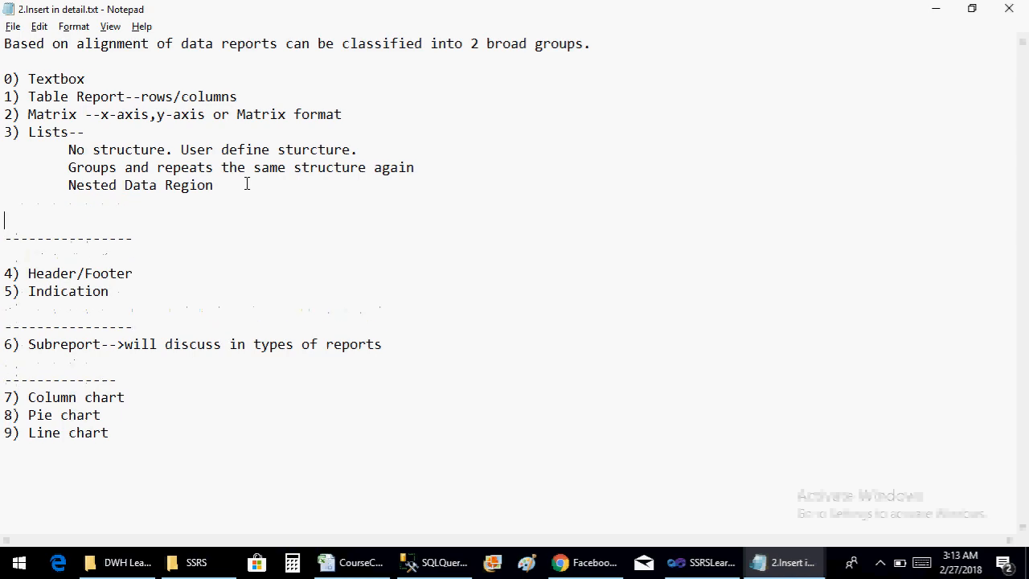
type("YOUNUS SSE")
key("Return")
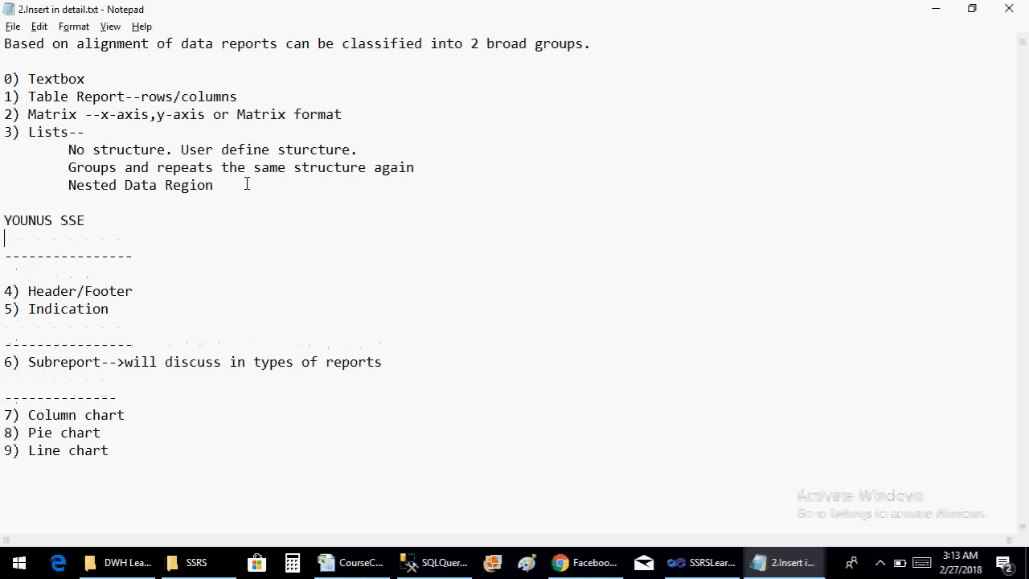
type("RASHEED MBA")
key("Return")
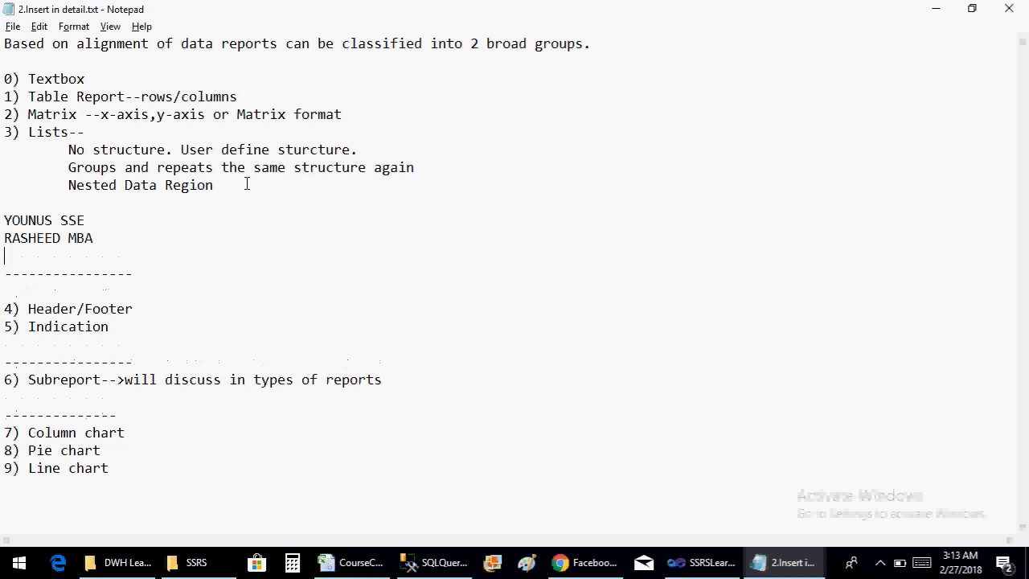
In the example rows, change the second row's MBA to SE and add a third row with a person's name followed by SSE
key("BackSpace")
key("BackSpace")
key("BackSpace")
key("BackSpace")
type("SE")
key("Return")
type("HAMEED  ")
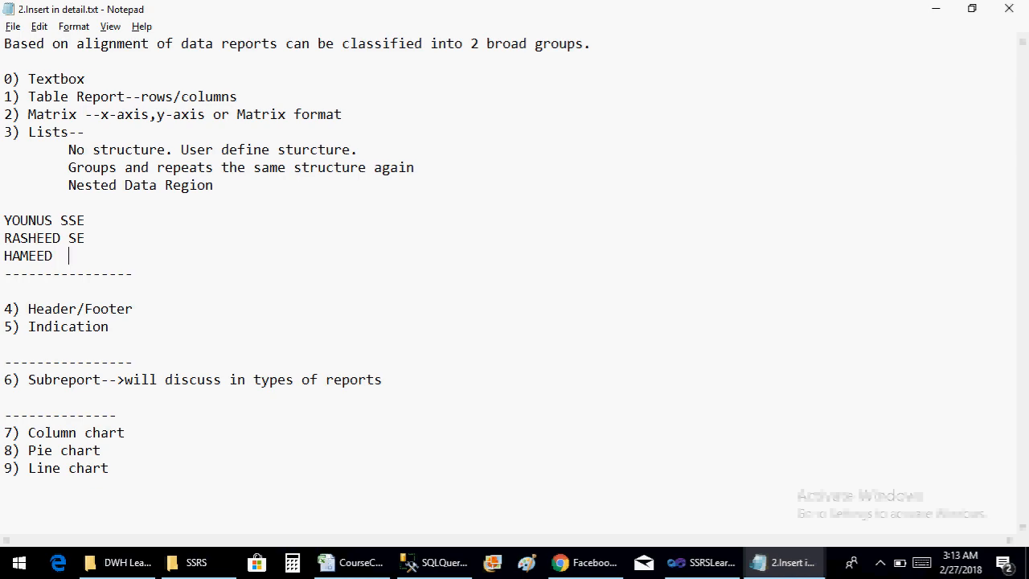
type("SSE")
Delete the three example rows below the Nested Data Region line
key("shift+Home")
key("shift+Up")
key("shift+Up")
key("shift+Up")
key("Delete")
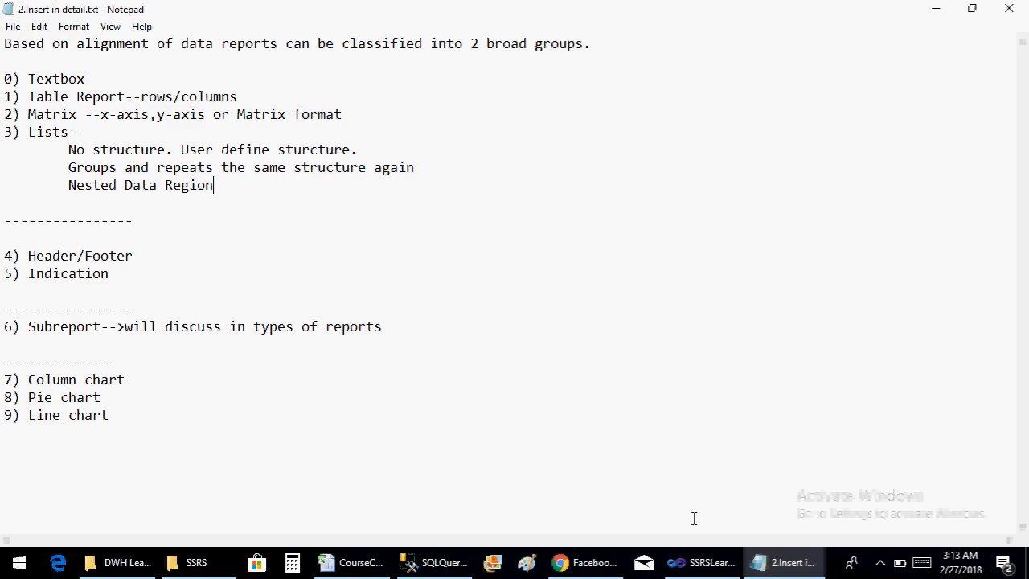
Switch to the InsertinDetail report in Visual Studio, insert a table under the title and widen it
left_click(701, 562)
right_click(278, 251)
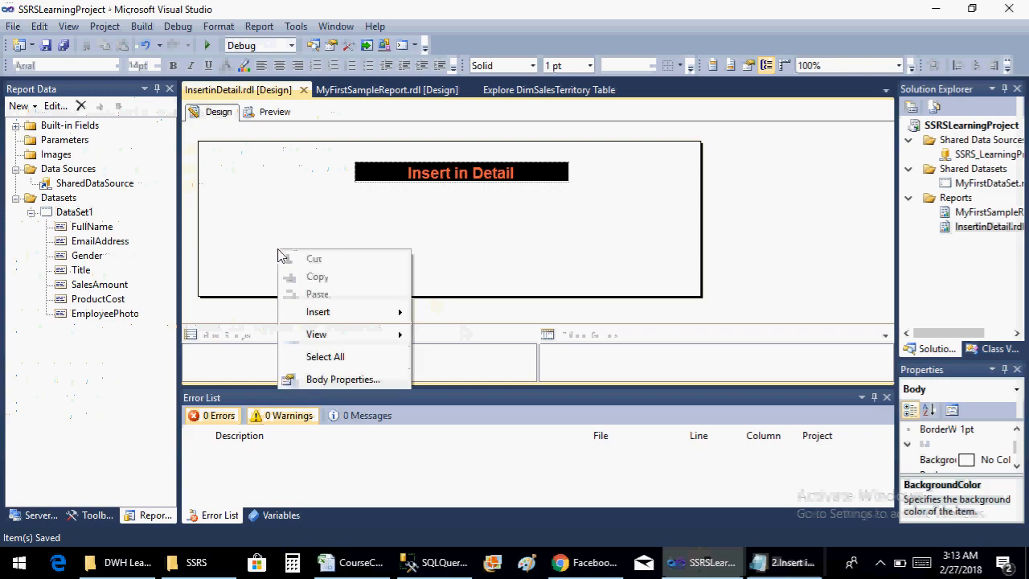
mouse_move(357, 315)
left_click(451, 300)
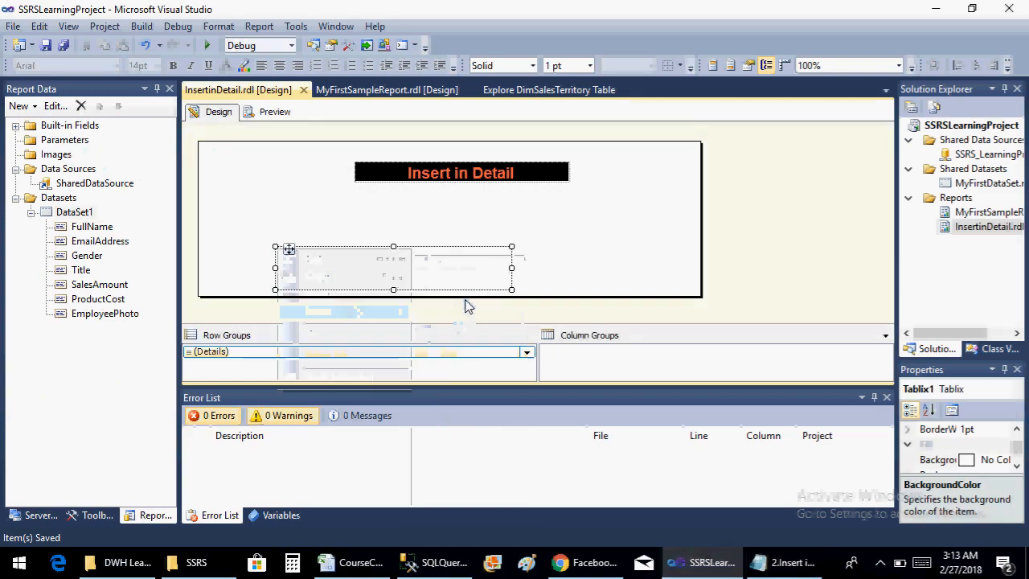
left_click_drag(289, 246, 285, 207)
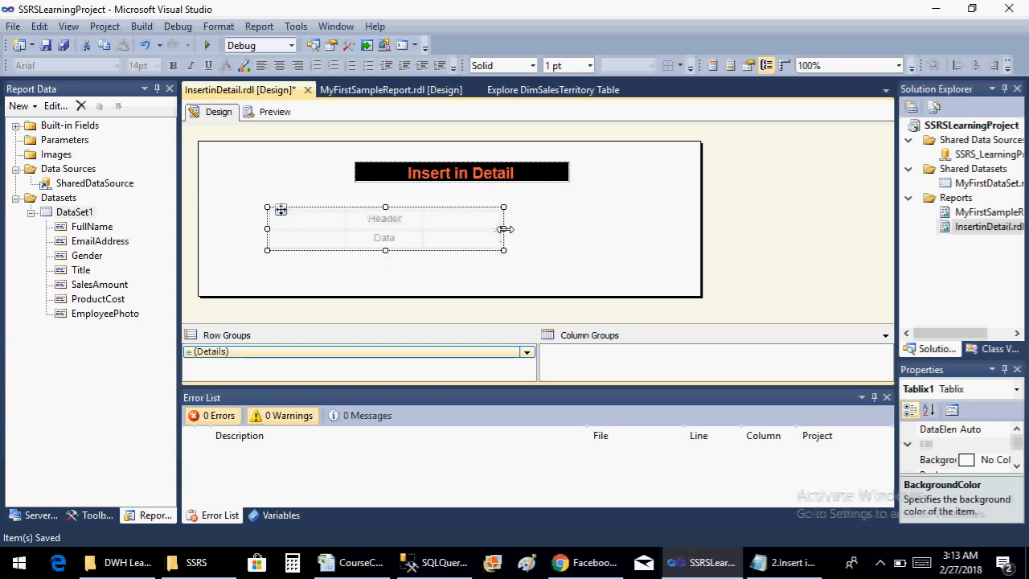
left_click_drag(503, 228, 632, 232)
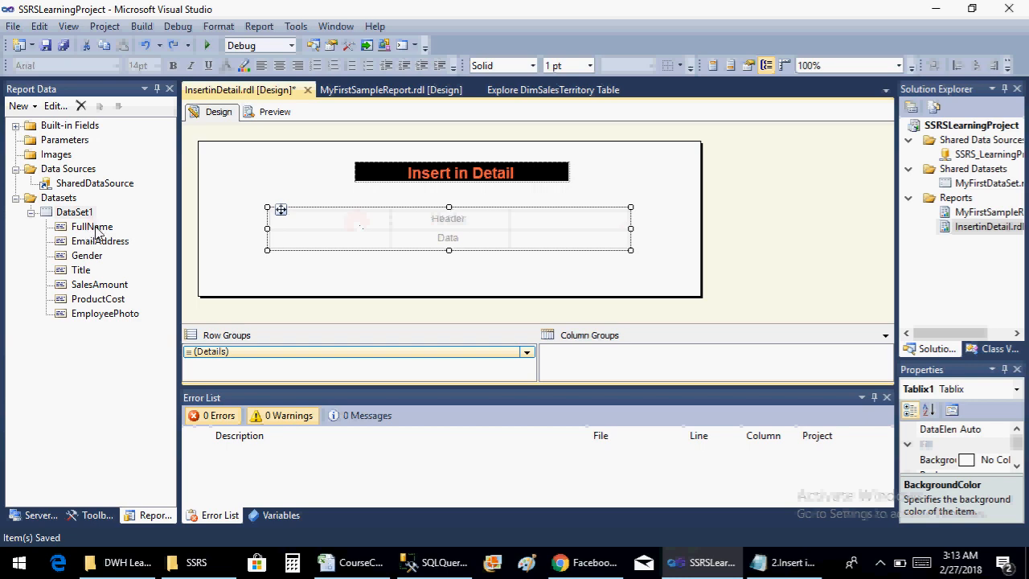
Fill the table's three columns with FullName, EmailAddress and Gender from DataSet1, and add SalesAmount as a fourth column
left_click_drag(90, 227, 299, 221)
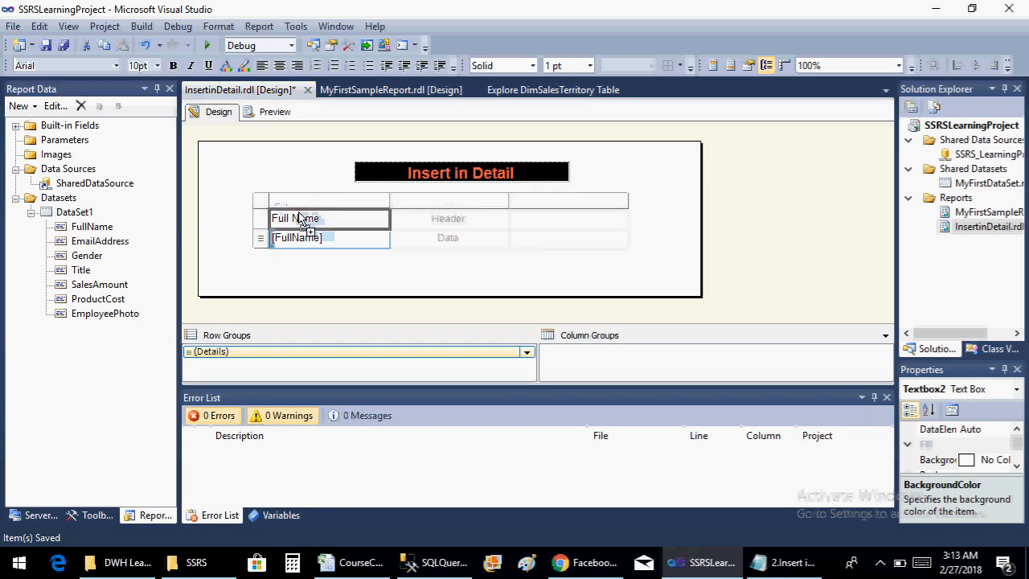
left_click_drag(114, 243, 462, 219)
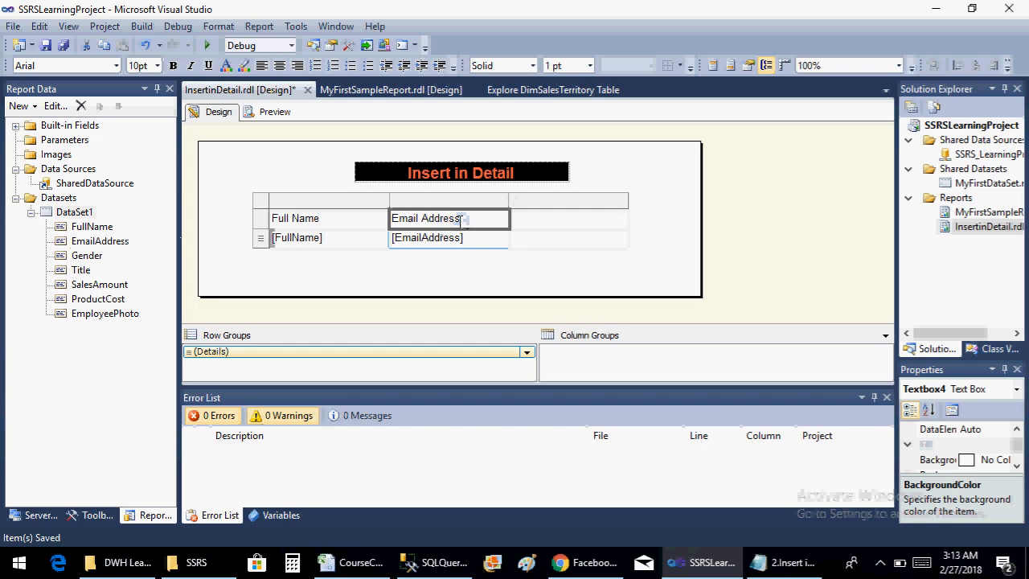
left_click(85, 256)
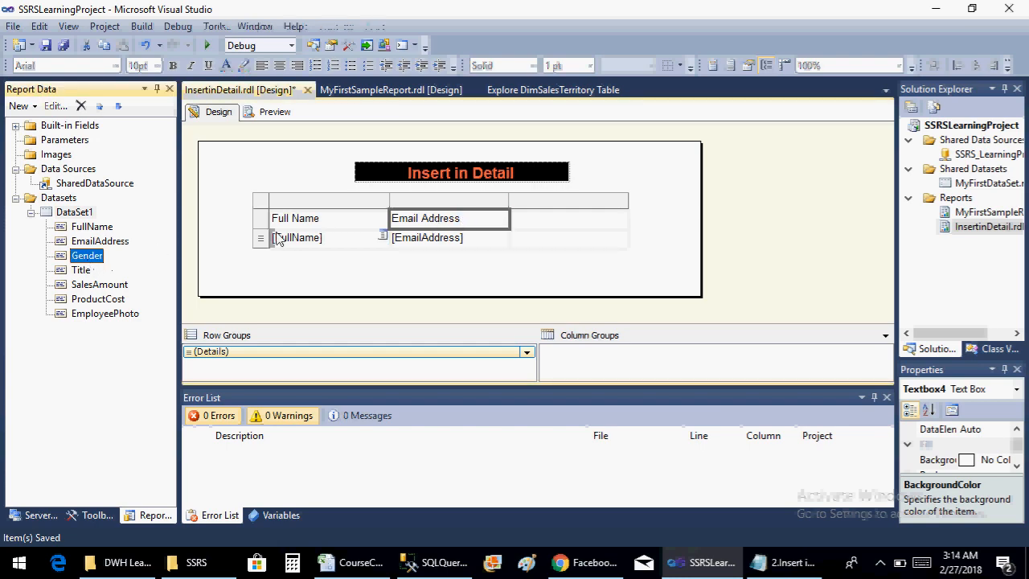
left_click_drag(91, 256, 526, 229)
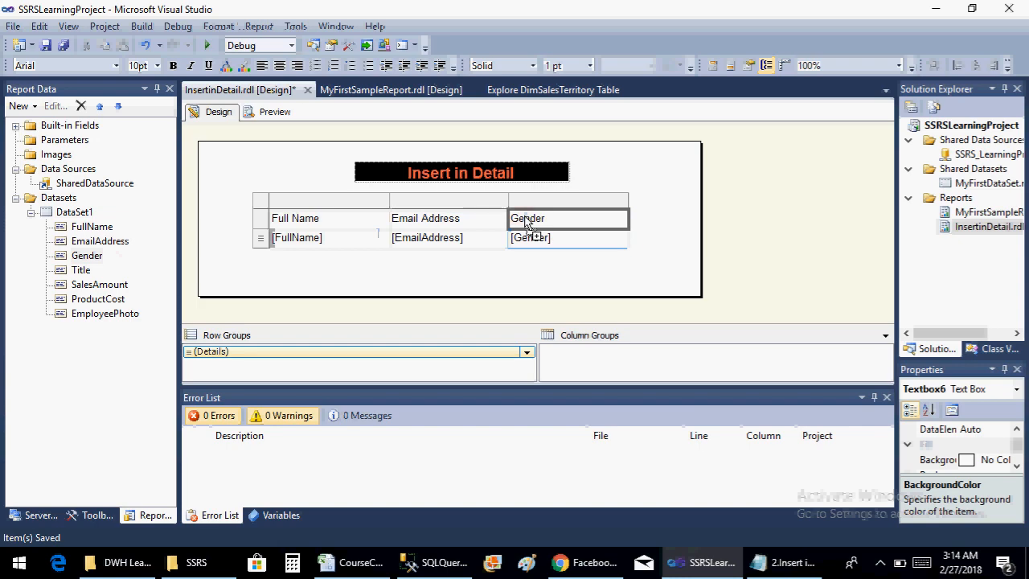
left_click_drag(96, 287, 627, 239)
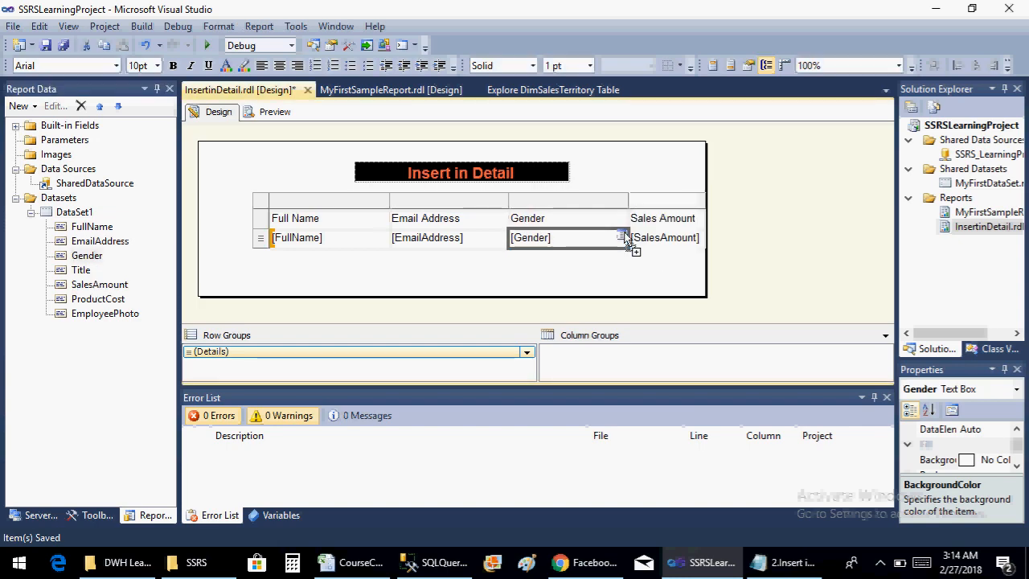
Widen the report body, shift the title text box toward the center over the table, and save the report
left_click_drag(705, 262, 803, 268)
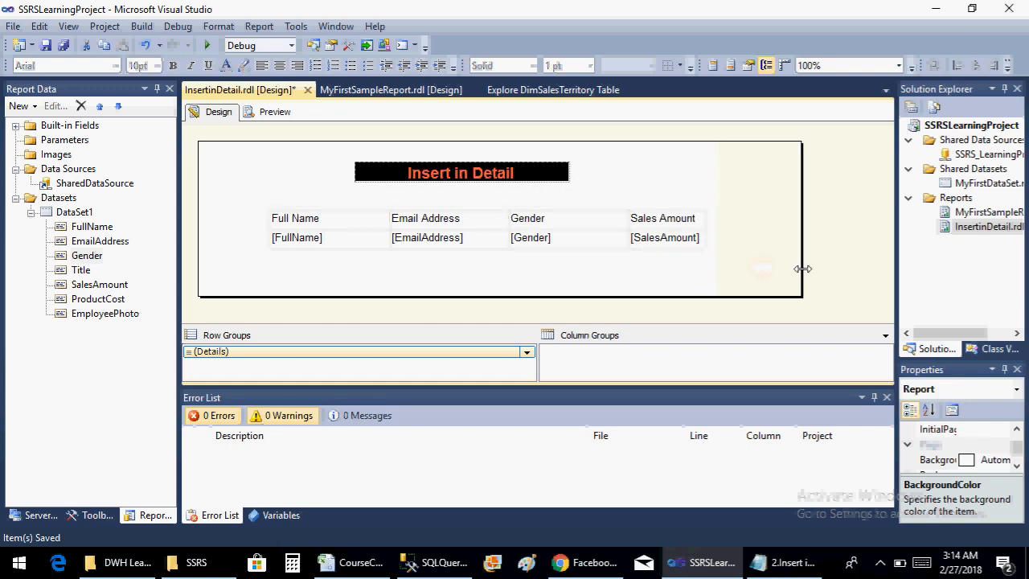
left_click(386, 174)
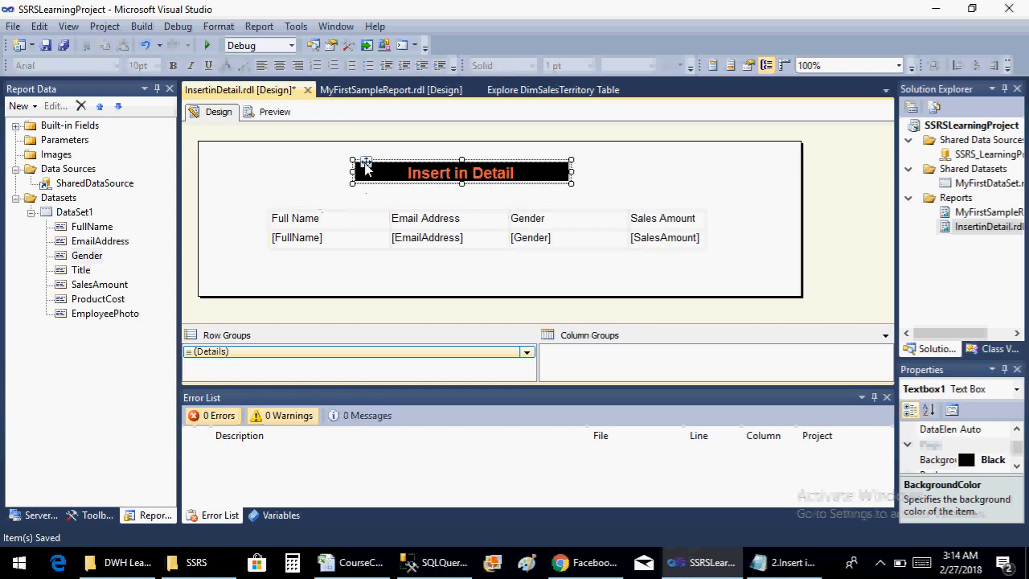
left_click_drag(365, 161, 389, 159)
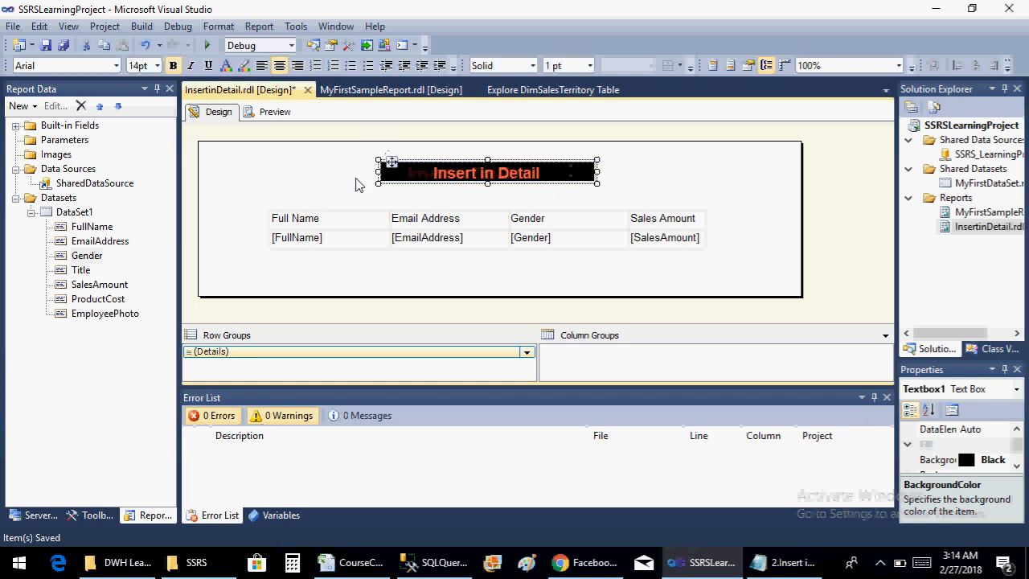
key("ctrl+s")
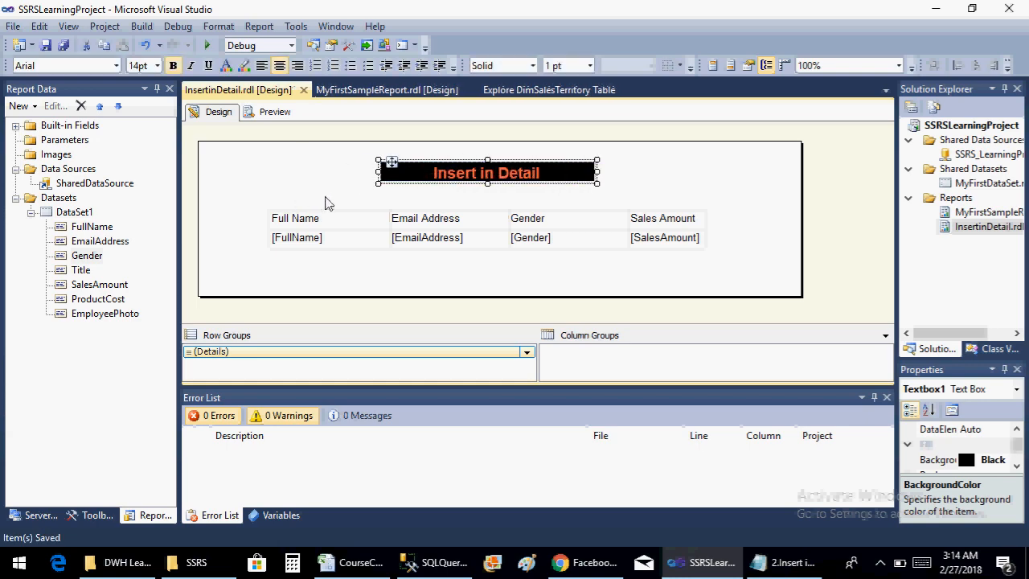
Format all the table's header cells as bold, 12 pt and orange
left_click(317, 216)
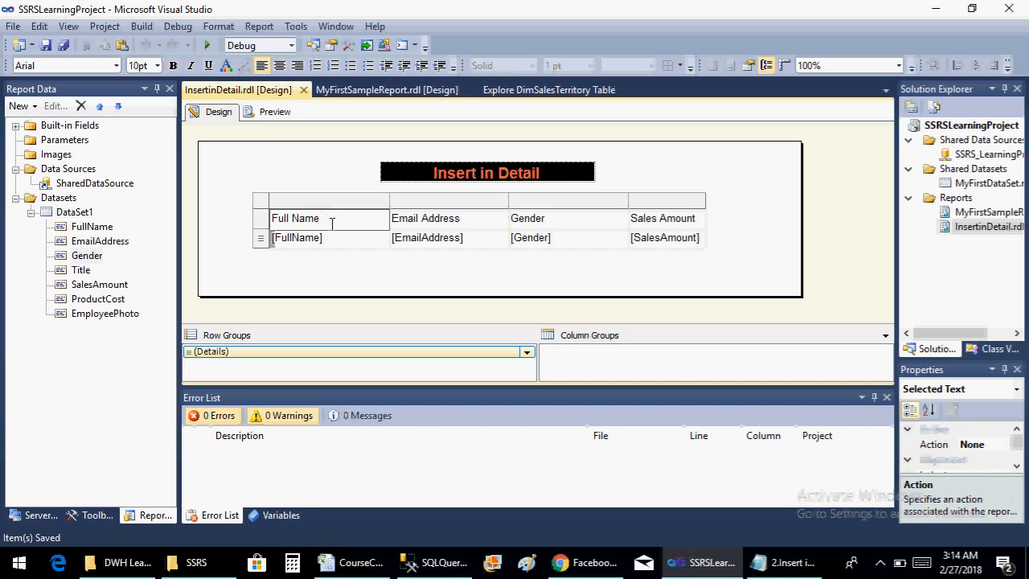
left_click(315, 255)
left_click(293, 219)
key("shift+Right")
key("shift+Right")
key("shift+Right")
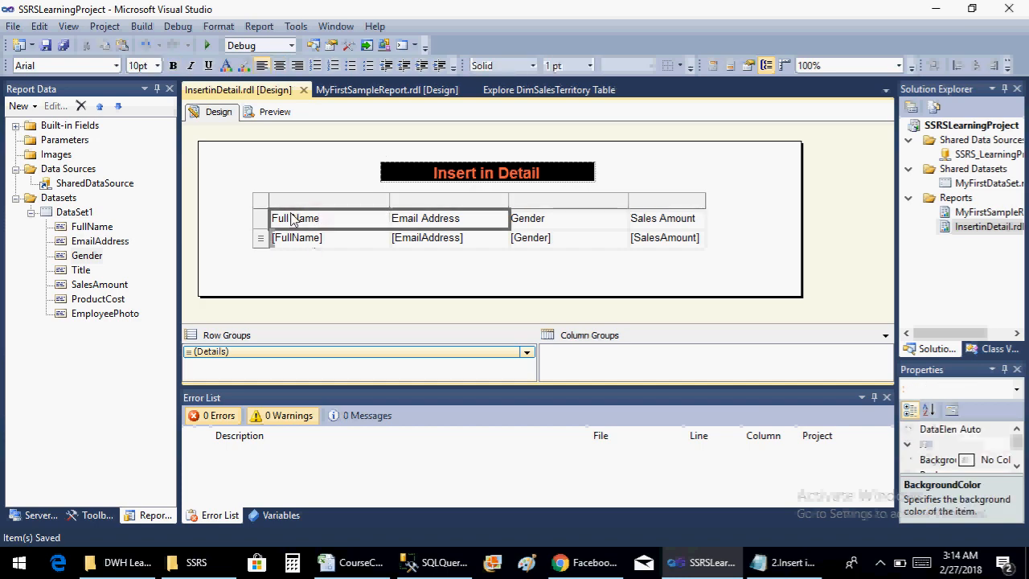
left_click(173, 65)
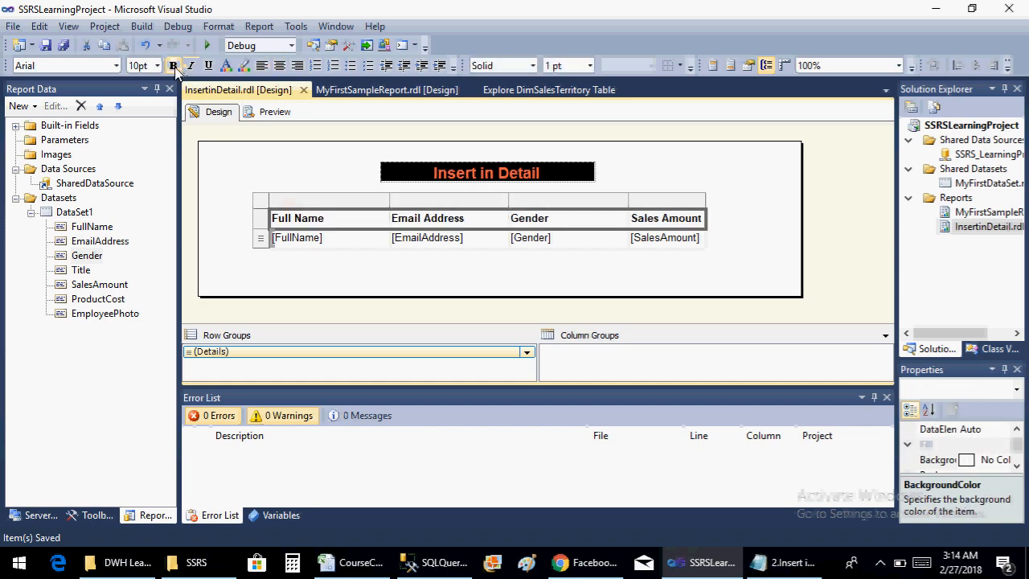
left_click(156, 65)
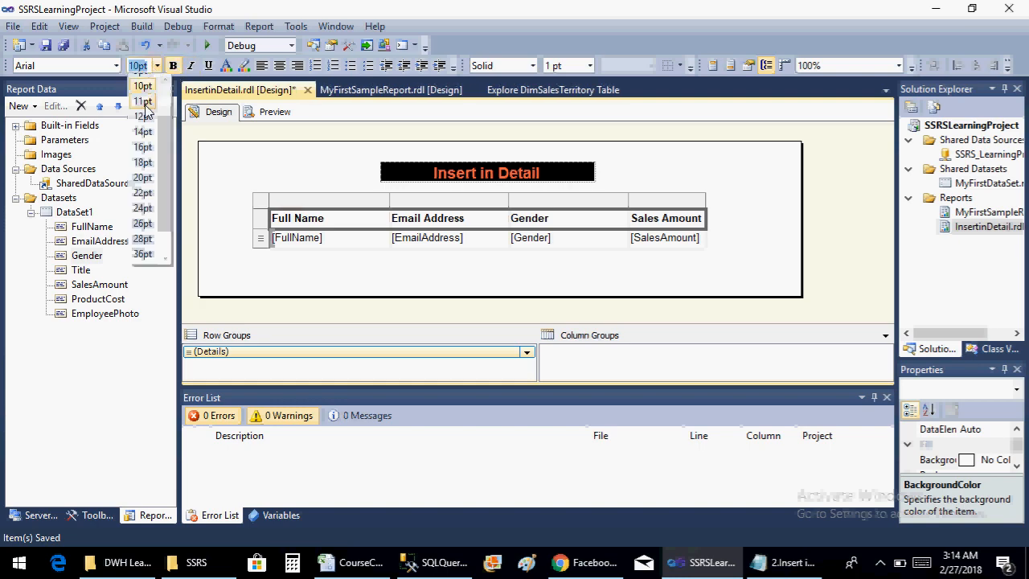
left_click(145, 117)
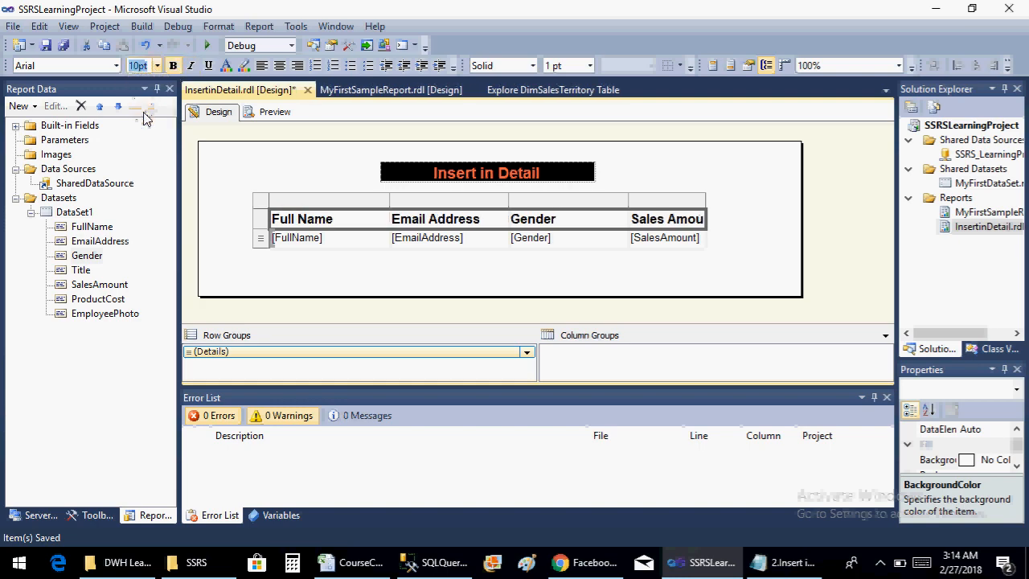
left_click(228, 68)
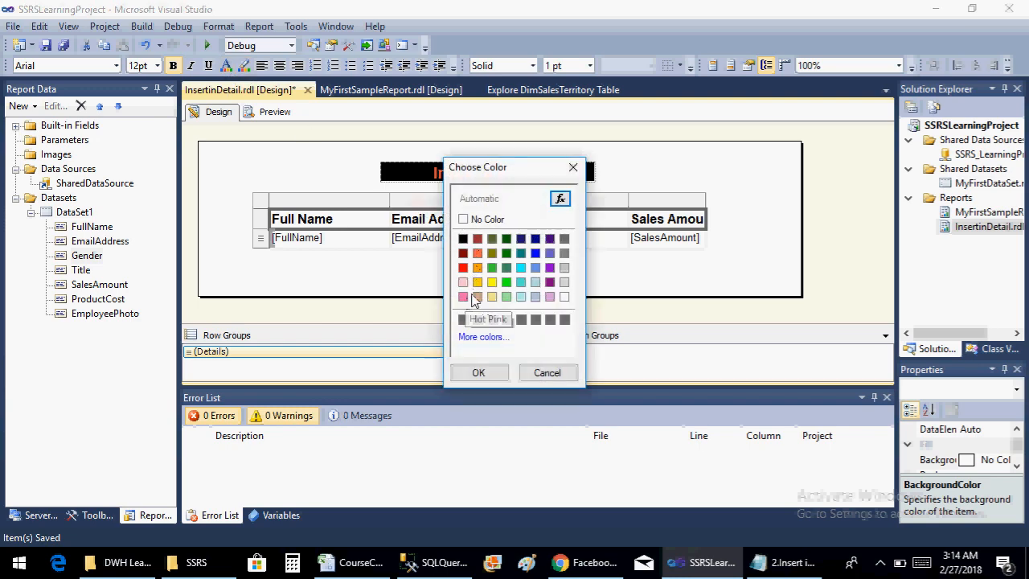
left_click(478, 267)
left_click(478, 372)
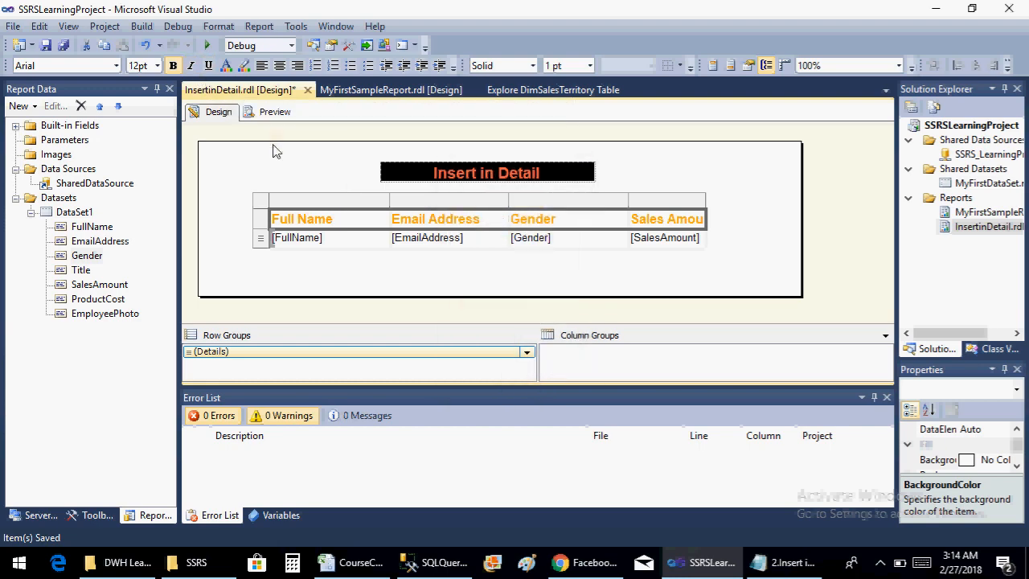
Preview the report to check the table's rows and header formatting, and return to the design view
left_click(273, 113)
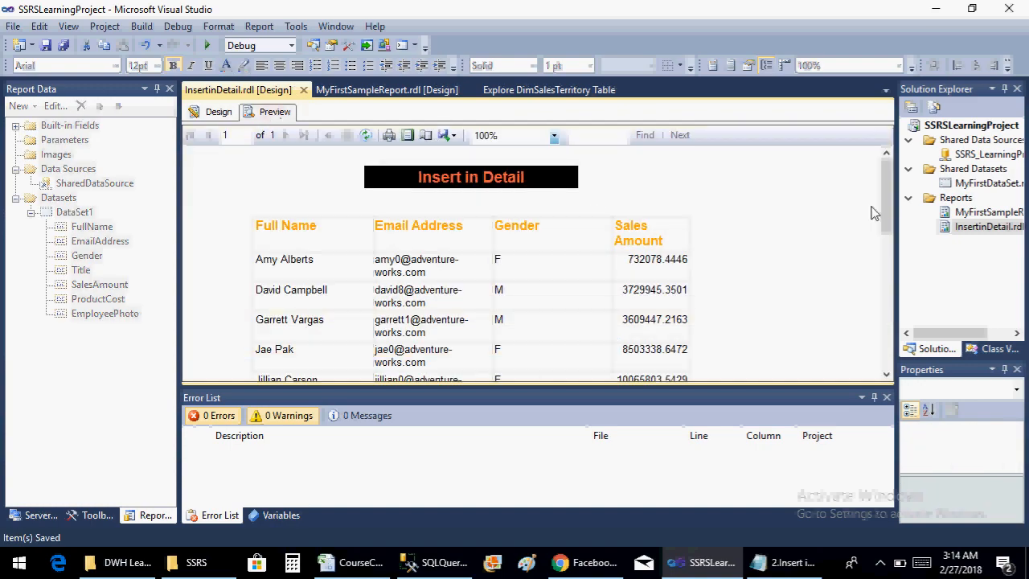
left_click_drag(889, 205, 897, 160)
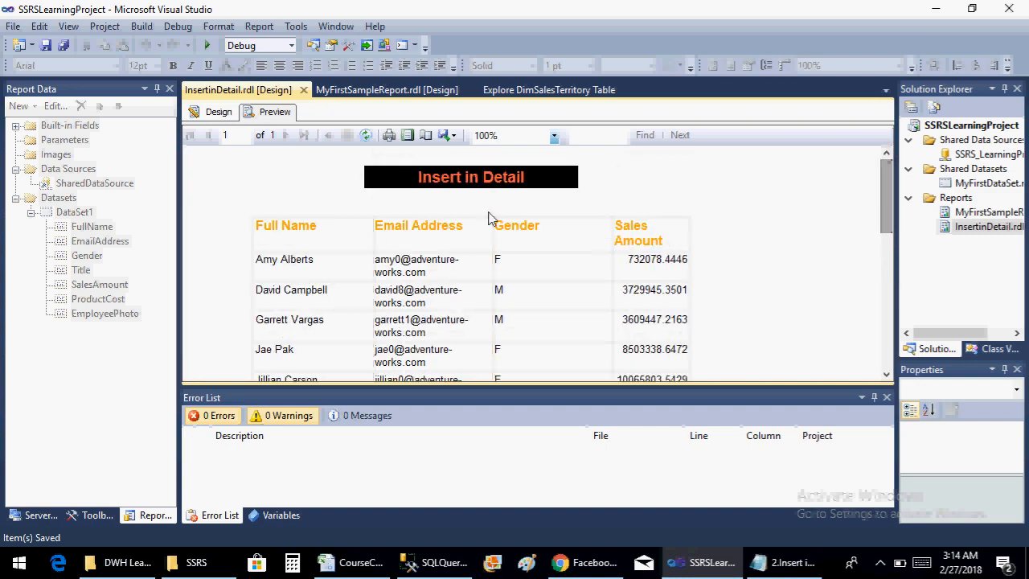
left_click(229, 114)
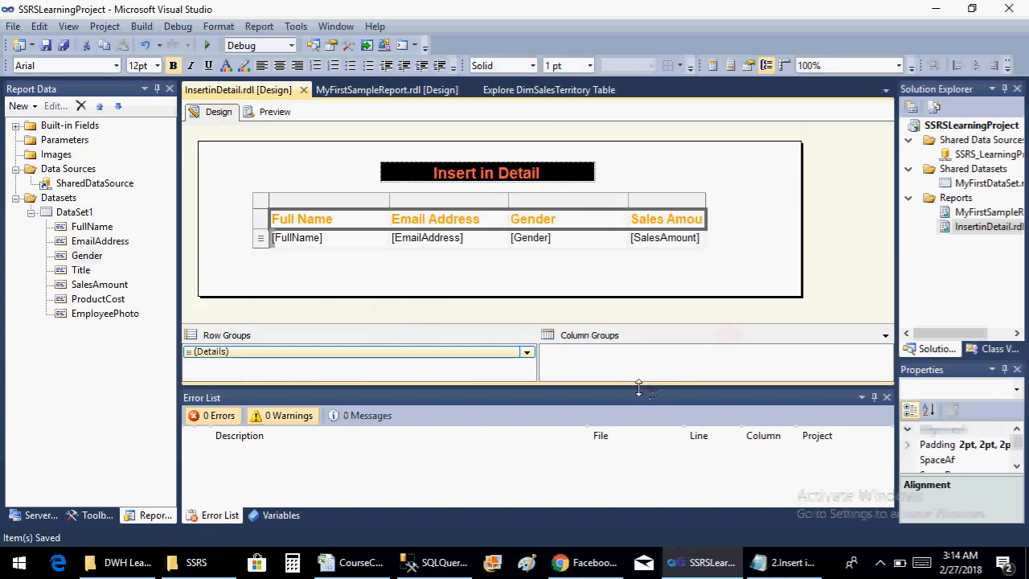
Shrink the Error List pane to enlarge the design area, and extend the report body downward below the table
left_click_drag(638, 389, 639, 497)
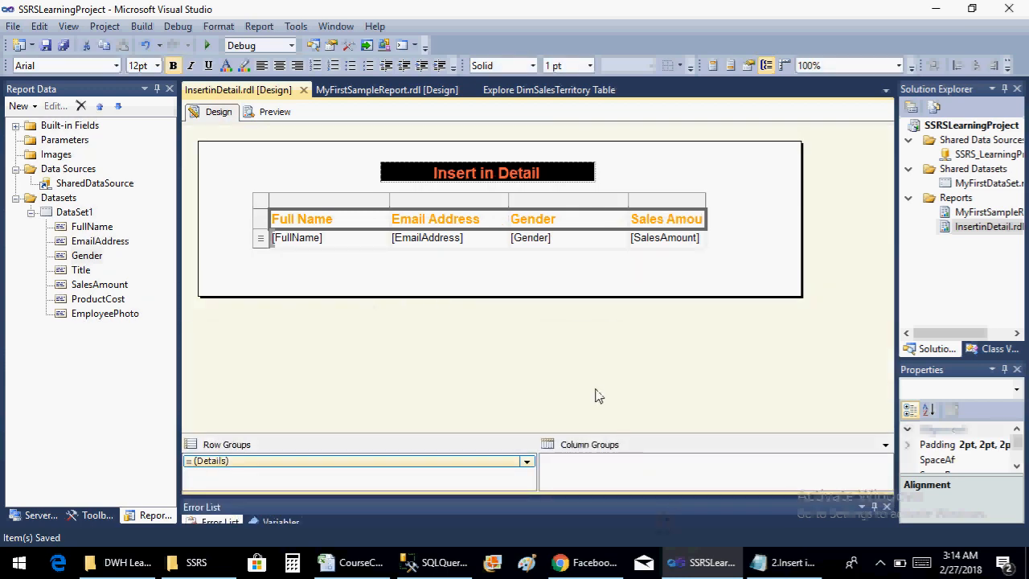
left_click(426, 278)
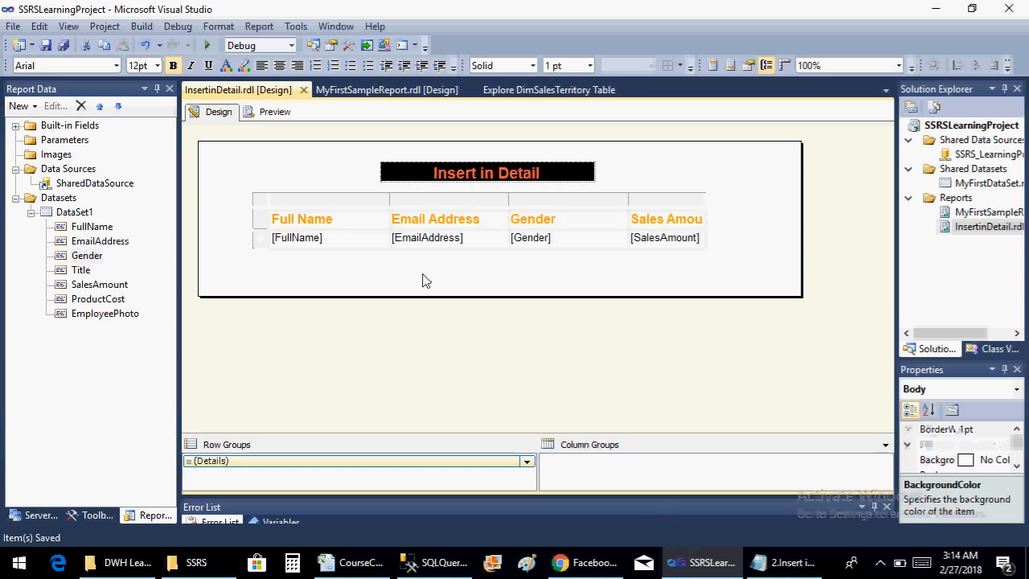
left_click_drag(439, 294, 439, 407)
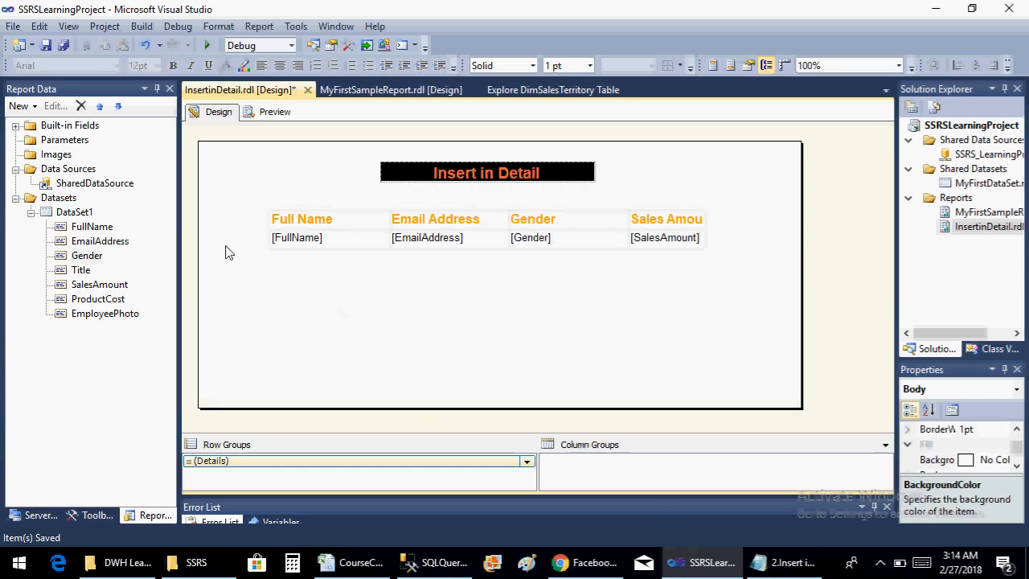
Insert a matrix into the report body and move it below the table's Sales Amount column
right_click(303, 330)
mouse_move(401, 387)
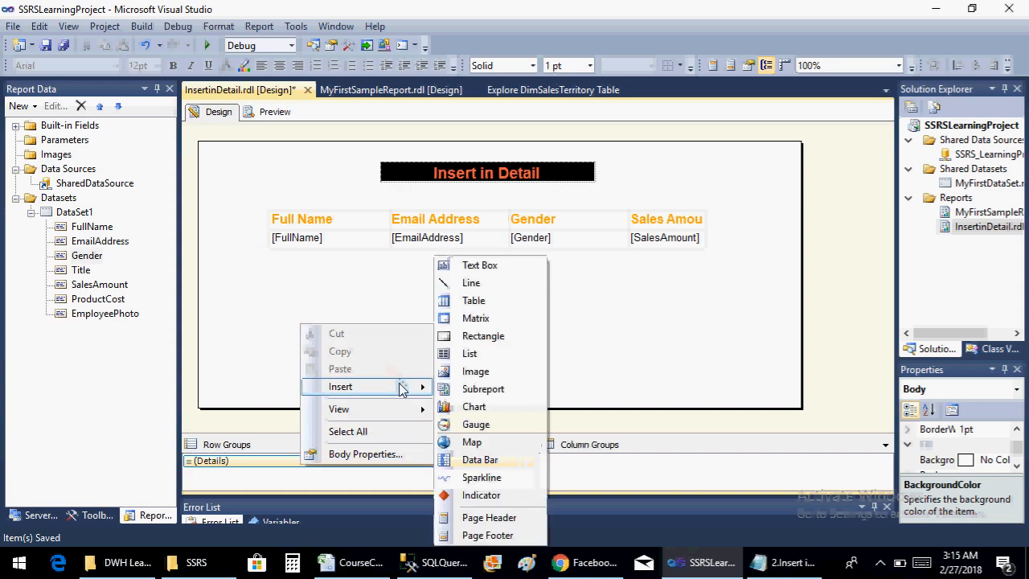
left_click(475, 318)
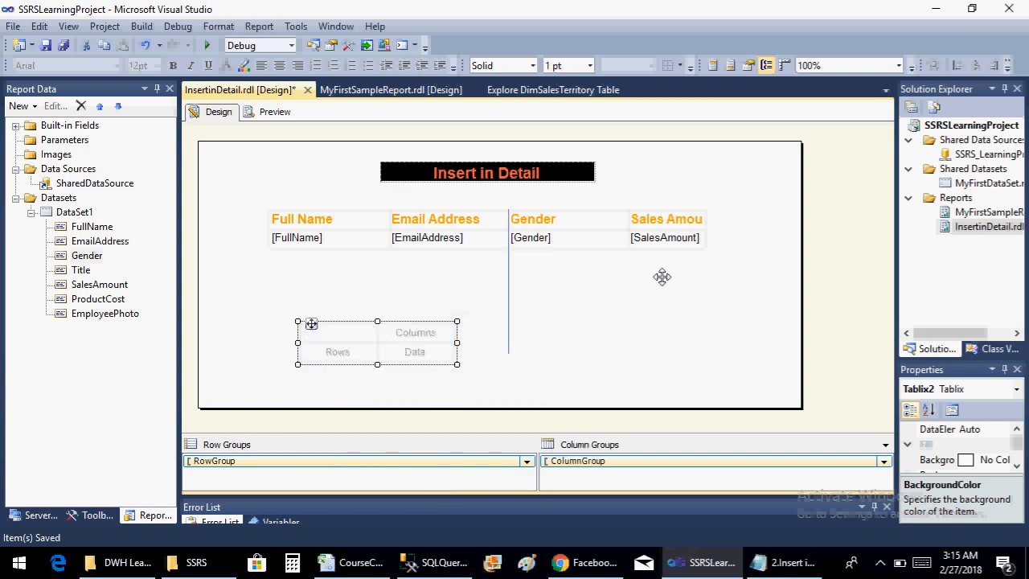
mouse_move(661, 276)
left_mouse_down()
mouse_move(692, 271)
mouse_move(665, 281)
left_mouse_up()
Widen the report body further and place the matrix directly beside the table, level with its header row
left_click(778, 241)
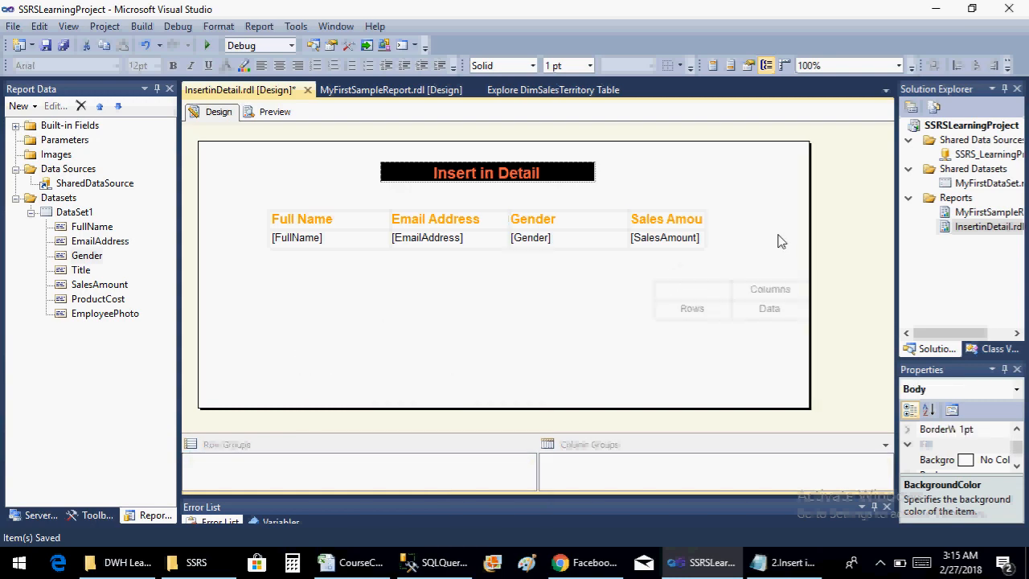
left_click_drag(808, 249, 968, 241)
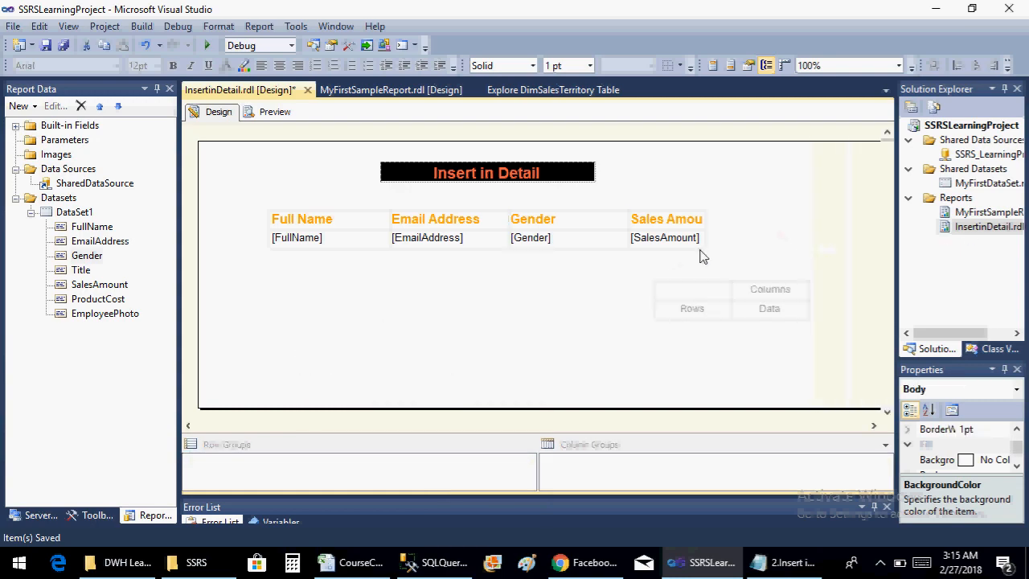
left_click(692, 290)
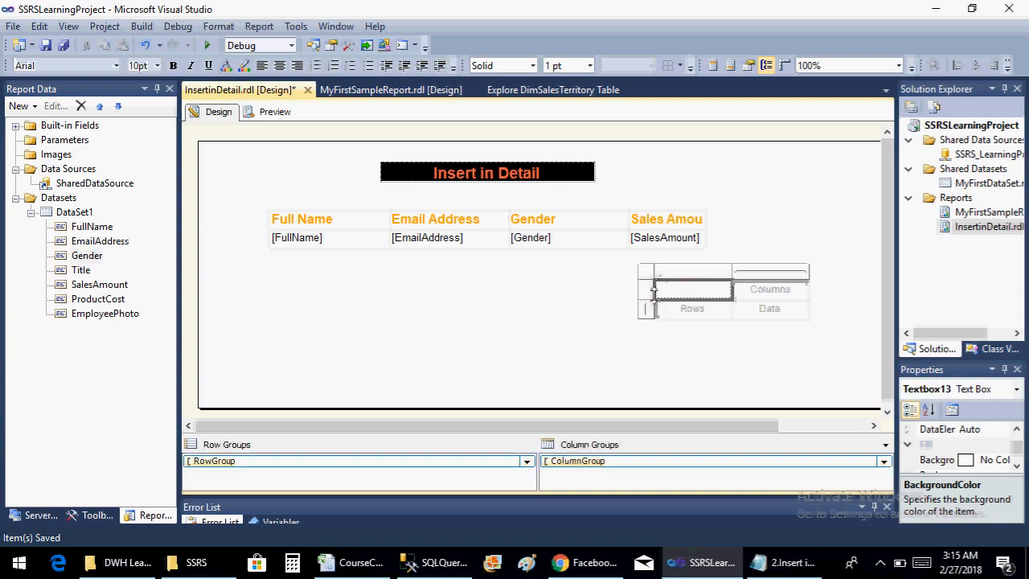
left_click(653, 274)
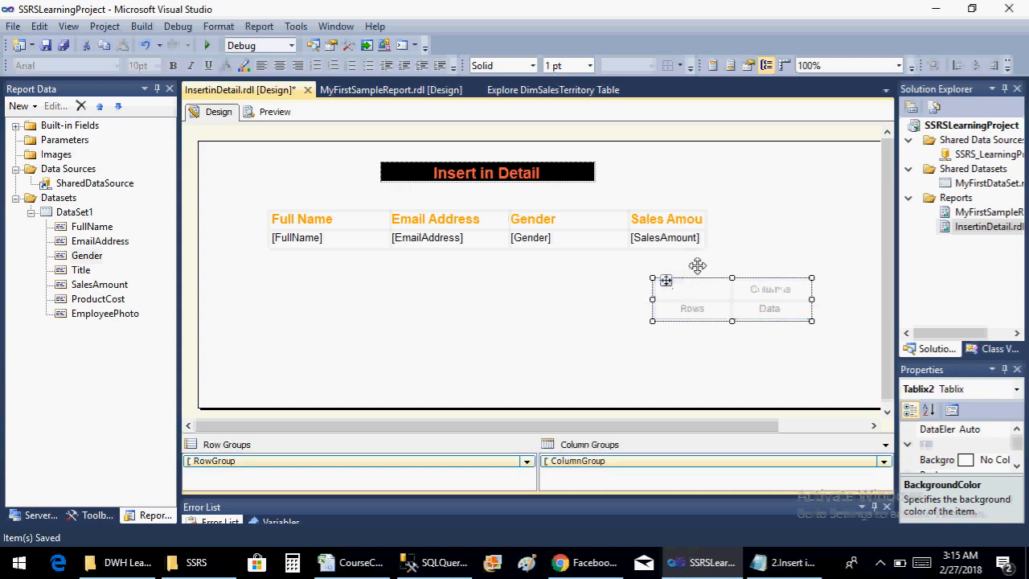
left_click_drag(697, 265, 724, 208)
Select the whole employee sales table and move it toward the report body's edge, away from the matrix
left_click(310, 218)
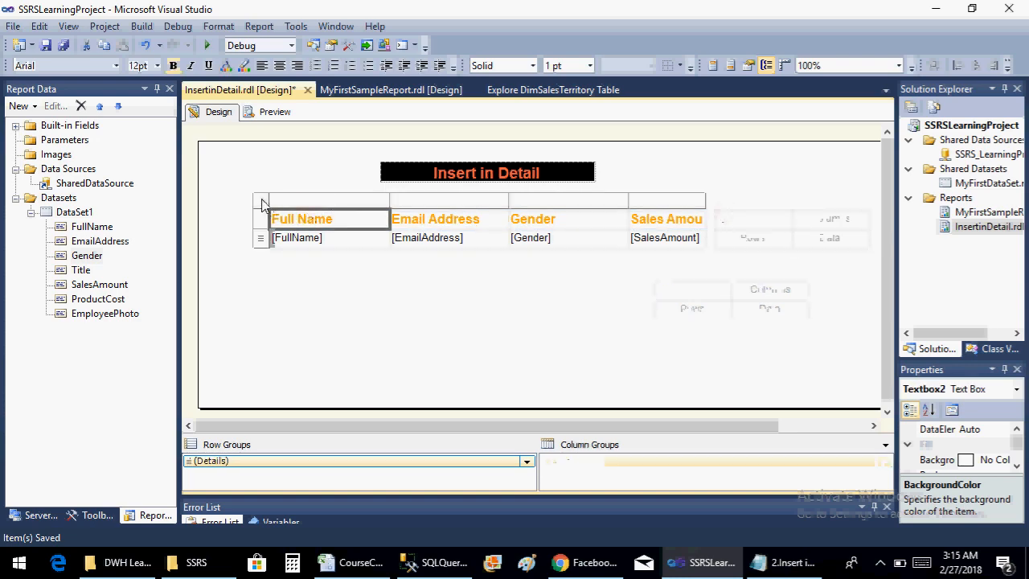
left_click(291, 225)
left_click(282, 235)
left_click(262, 220)
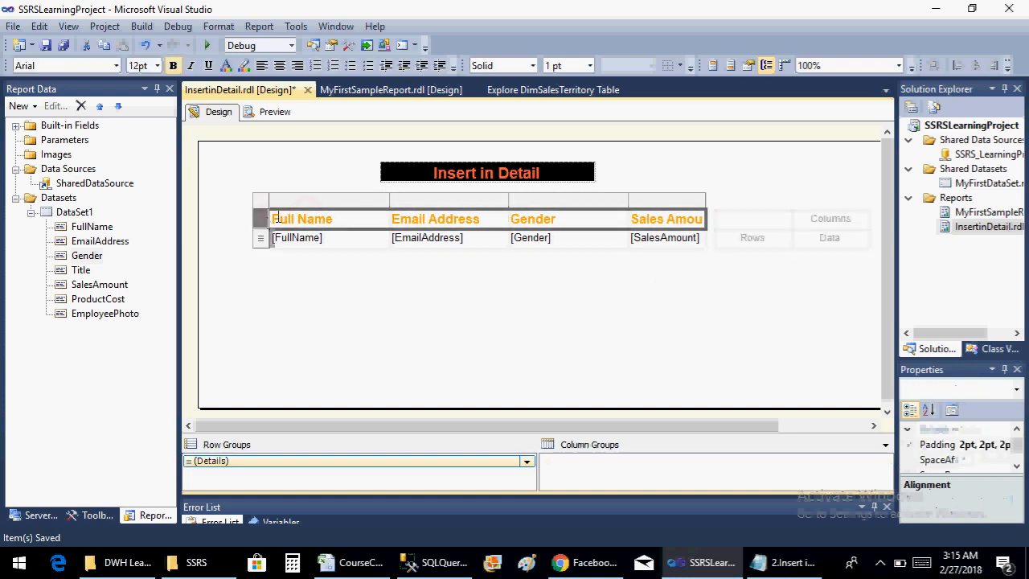
left_click(292, 221)
left_click(274, 201)
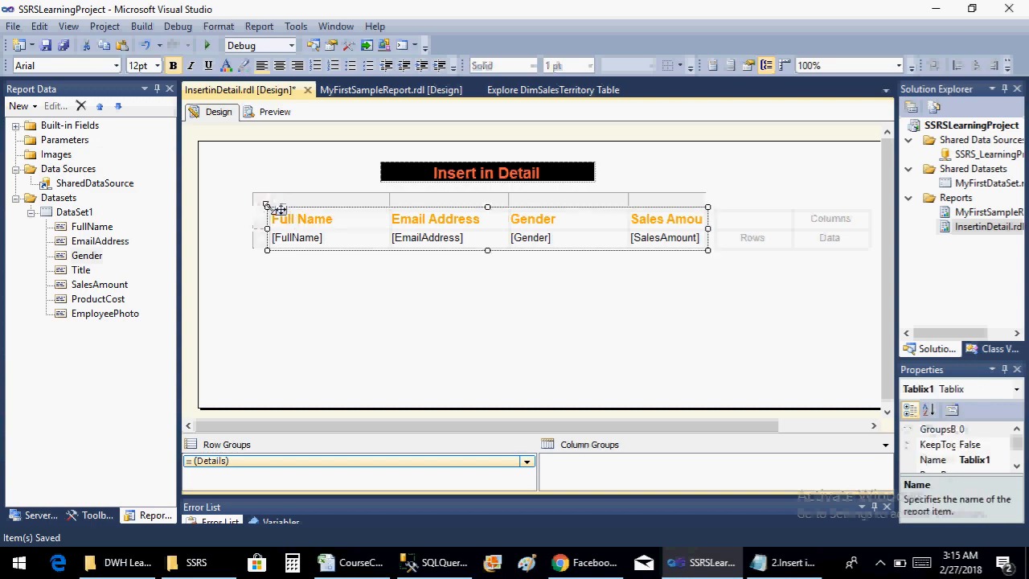
left_click_drag(271, 202, 229, 212)
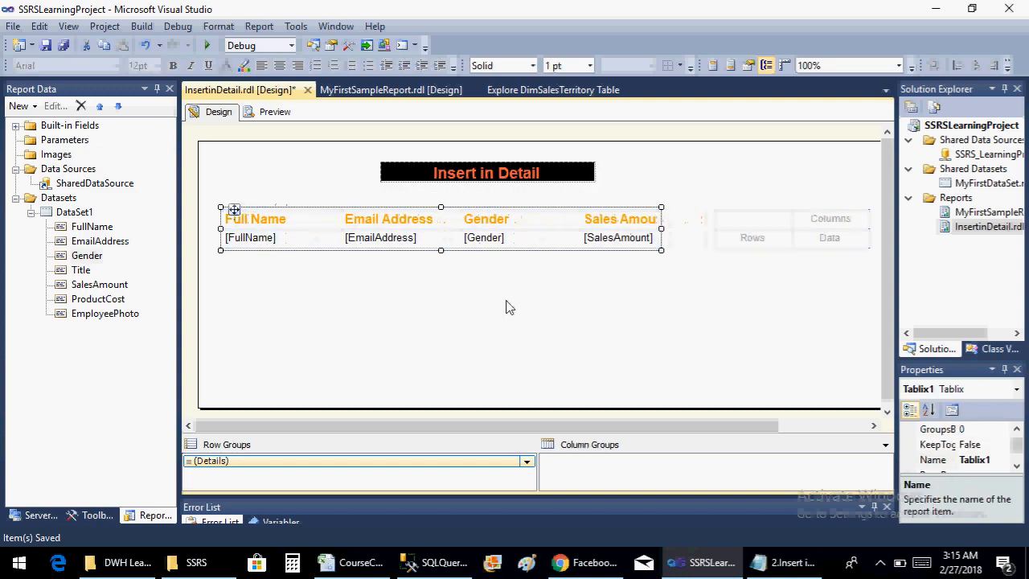
Select the whole matrix and move it slightly closer to the table, keeping it level with the header row
left_click(643, 270)
left_click(732, 223)
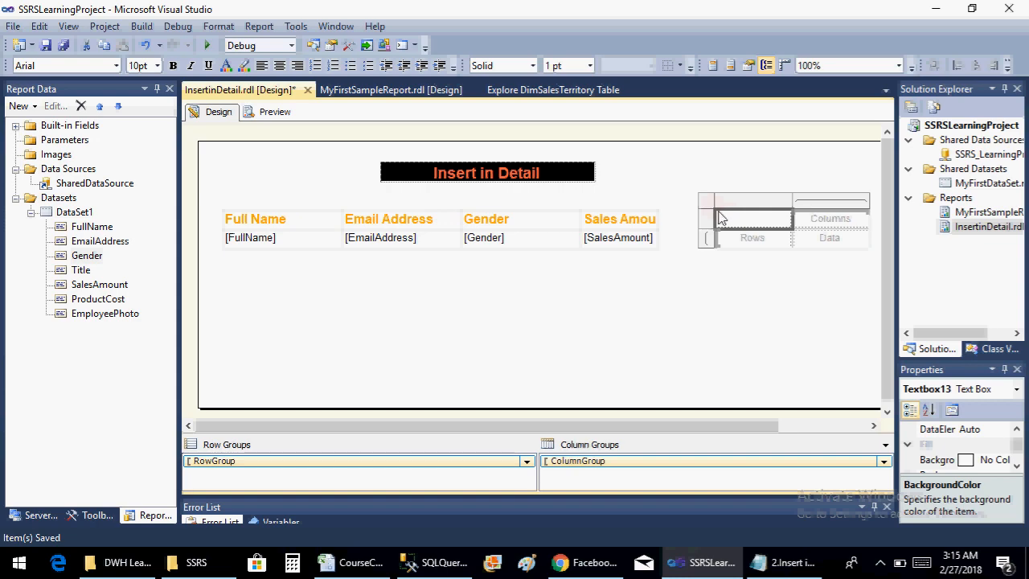
left_click(729, 221)
left_click(708, 210)
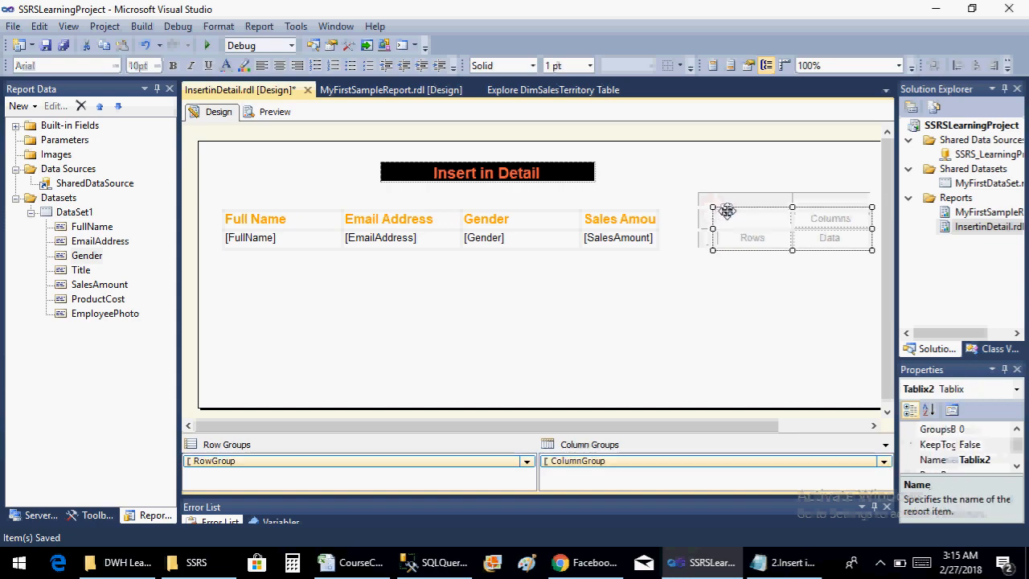
left_click_drag(718, 209, 703, 211)
left_click(726, 296)
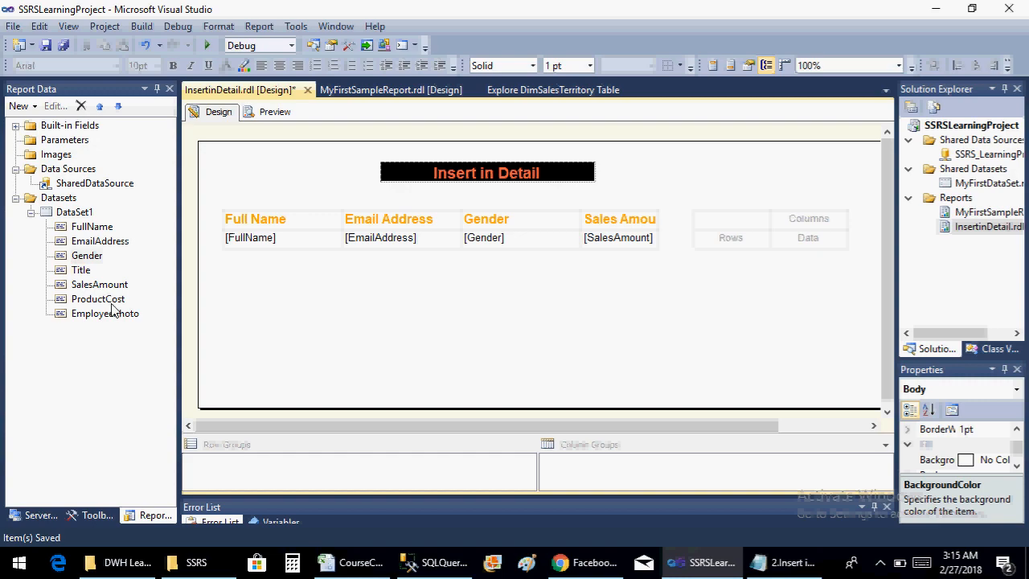
Add the SalesAmount field to the matrix's data cell and group its rows by the Gender field
left_click_drag(103, 289, 695, 269)
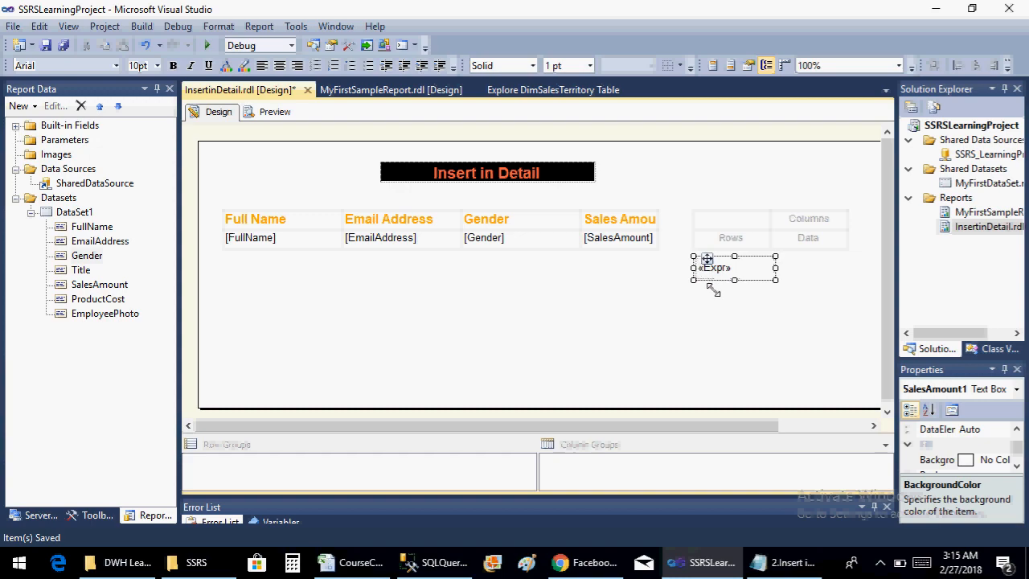
key("Delete")
left_click_drag(100, 289, 800, 251)
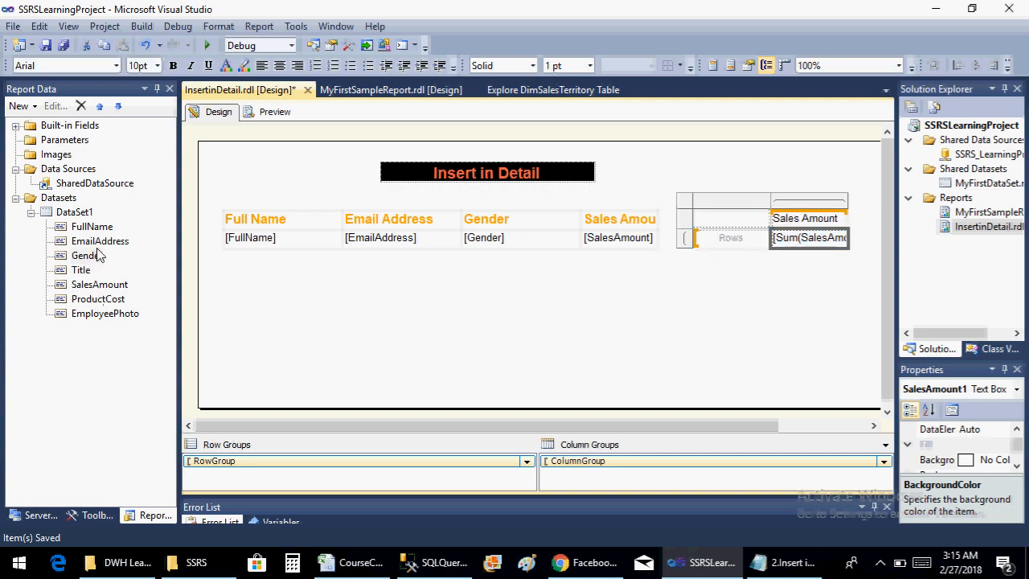
left_click_drag(94, 258, 737, 245)
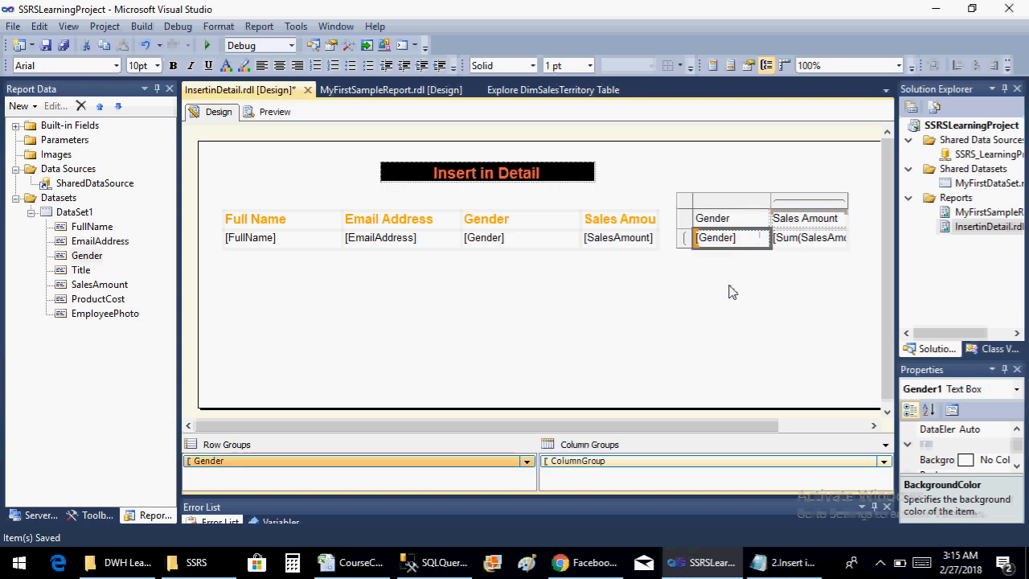
Clear the Sales Amount heading from the matrix's column header, group the columns by the Title field, and save the report
left_click(794, 219)
left_click_drag(843, 222, 671, 221)
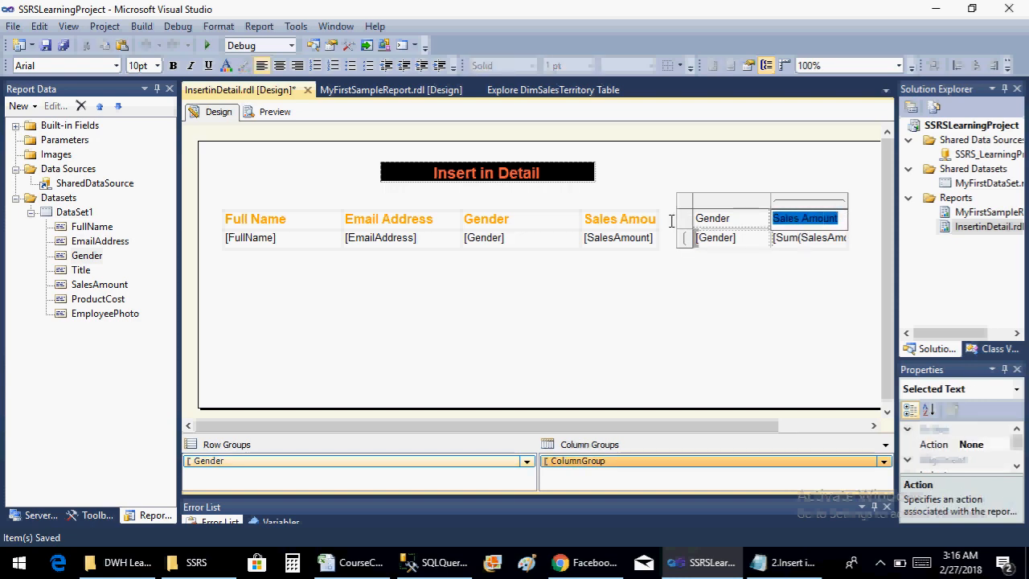
key("Delete")
left_click(644, 303)
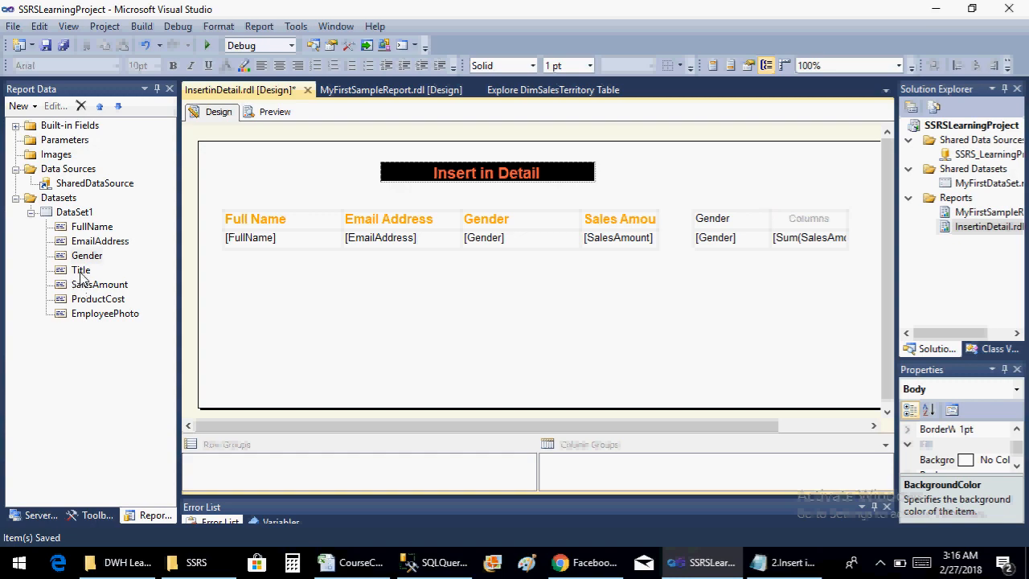
left_click_drag(83, 278, 811, 222)
left_click(774, 249)
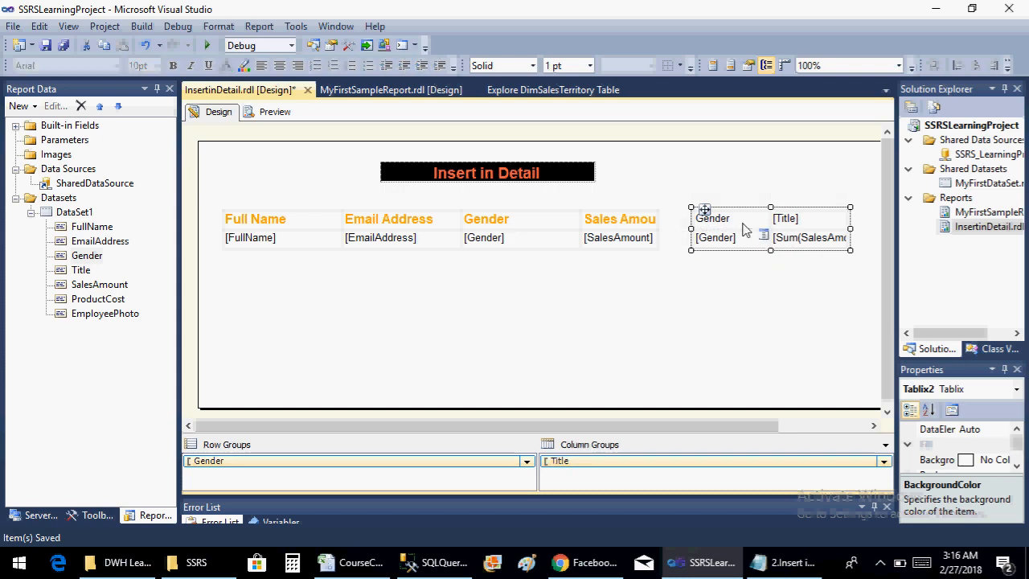
left_click(744, 222)
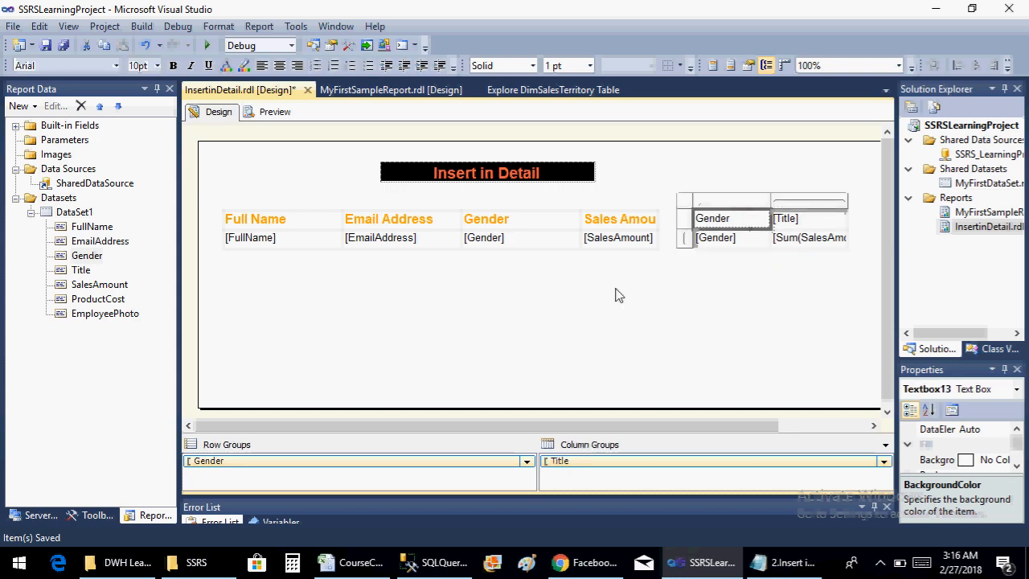
key("ctrl+s")
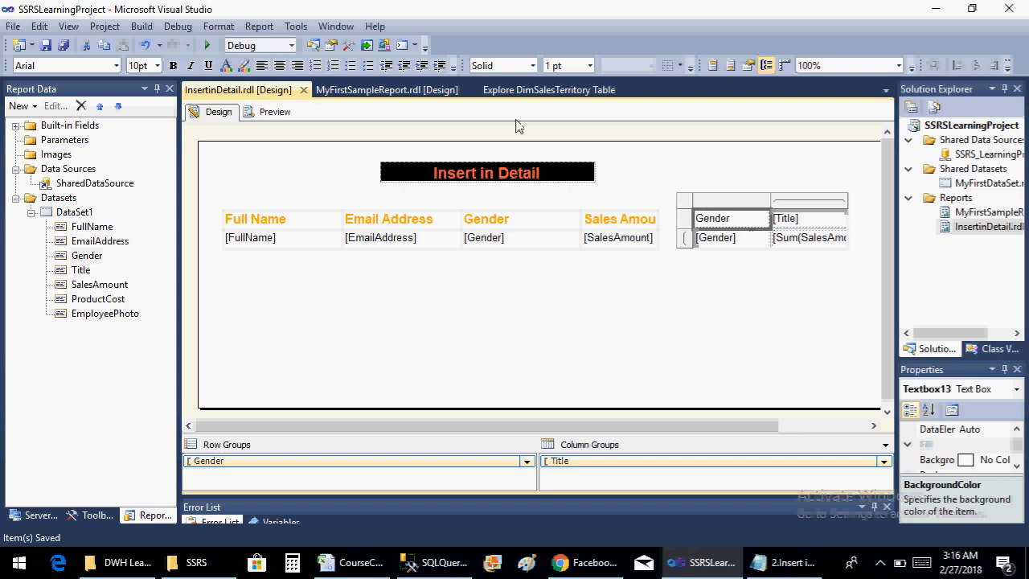
Preview the report and examine the matrix's sales amounts by gender across all the title columns
left_click(274, 113)
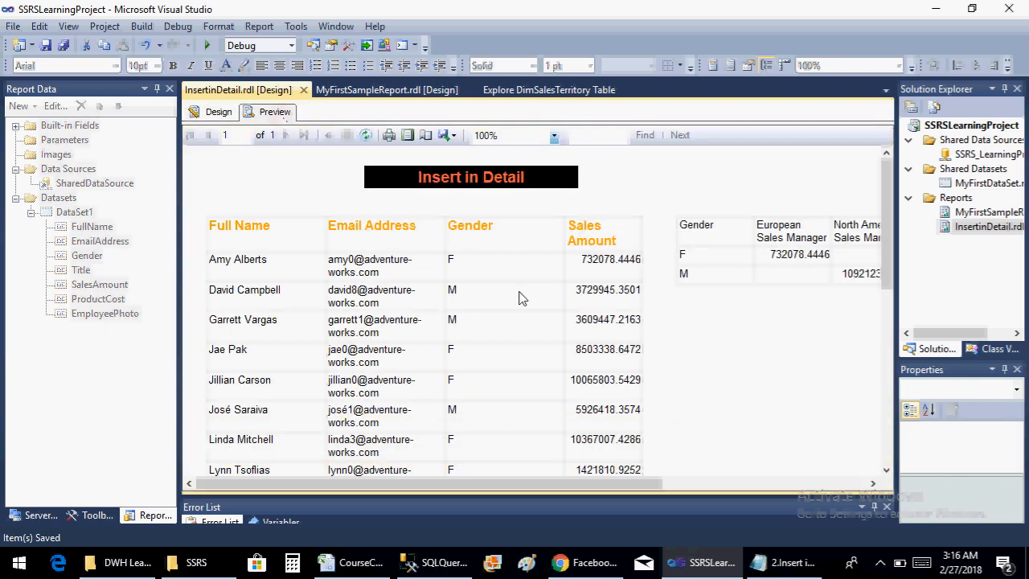
left_click_drag(487, 485, 691, 497)
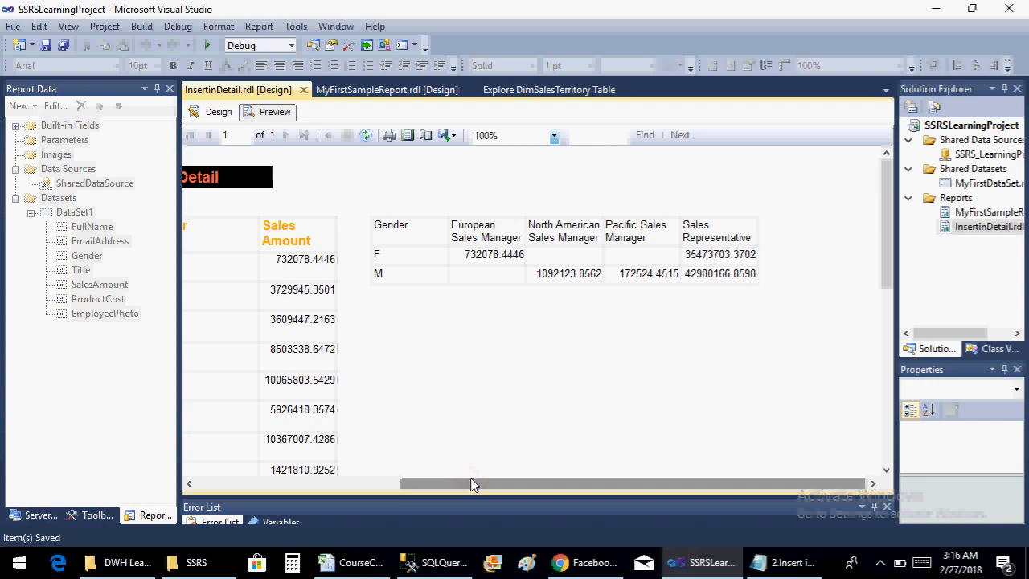
left_click_drag(472, 483, 455, 486)
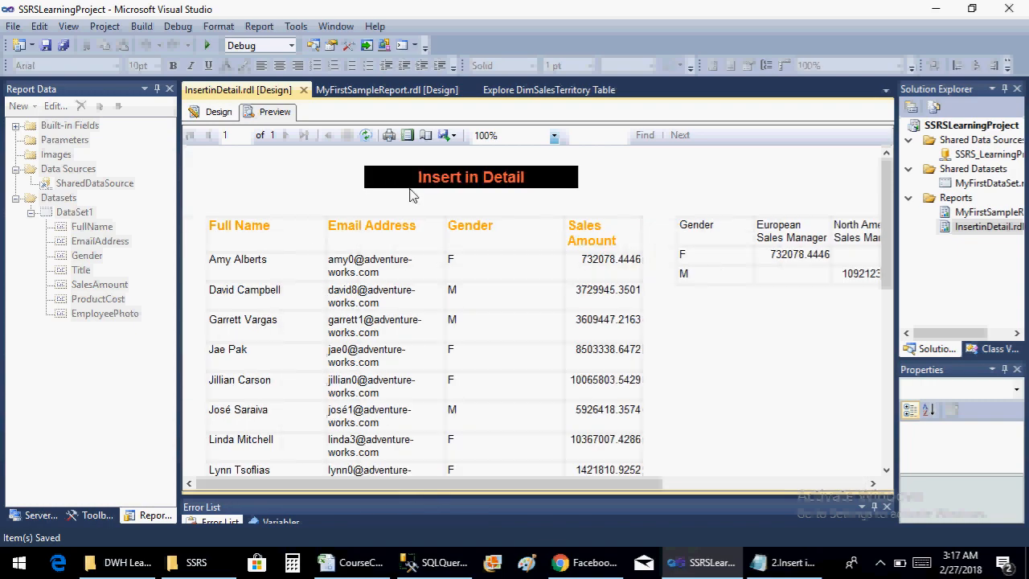
Return to the design view and shorten the report body to end just below the table and matrix
left_click(213, 112)
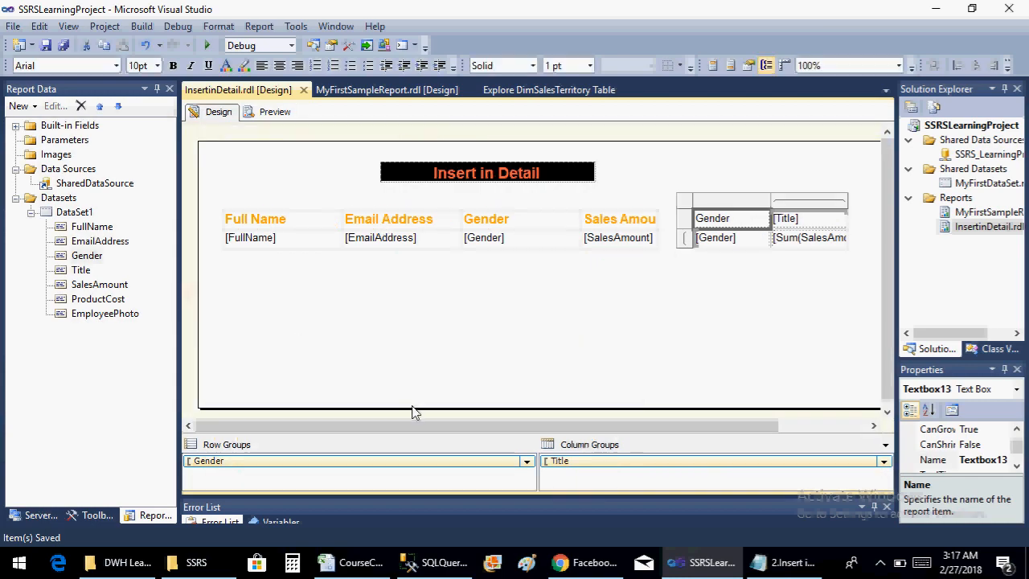
left_click_drag(412, 409, 412, 279)
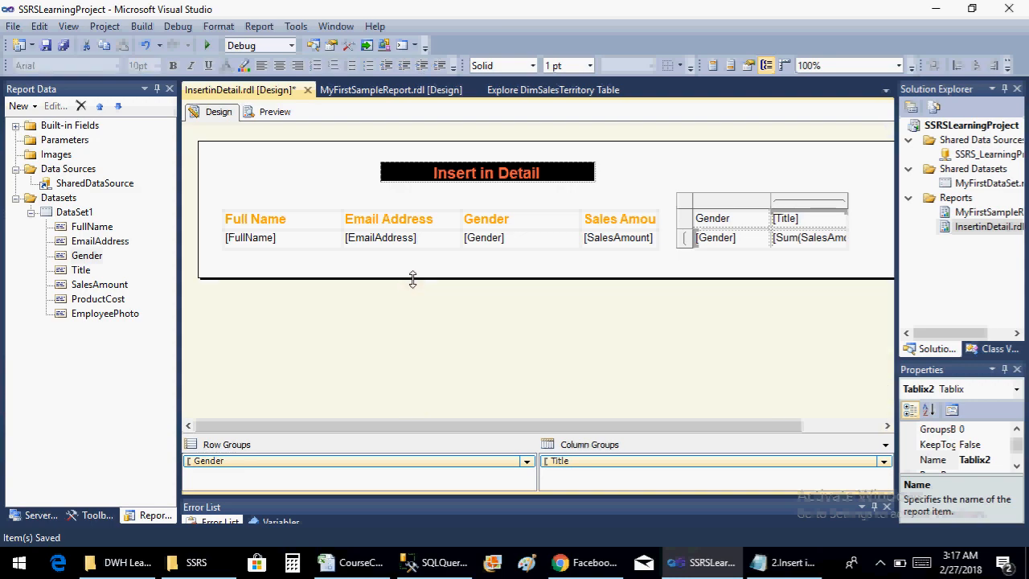
right_click(959, 198)
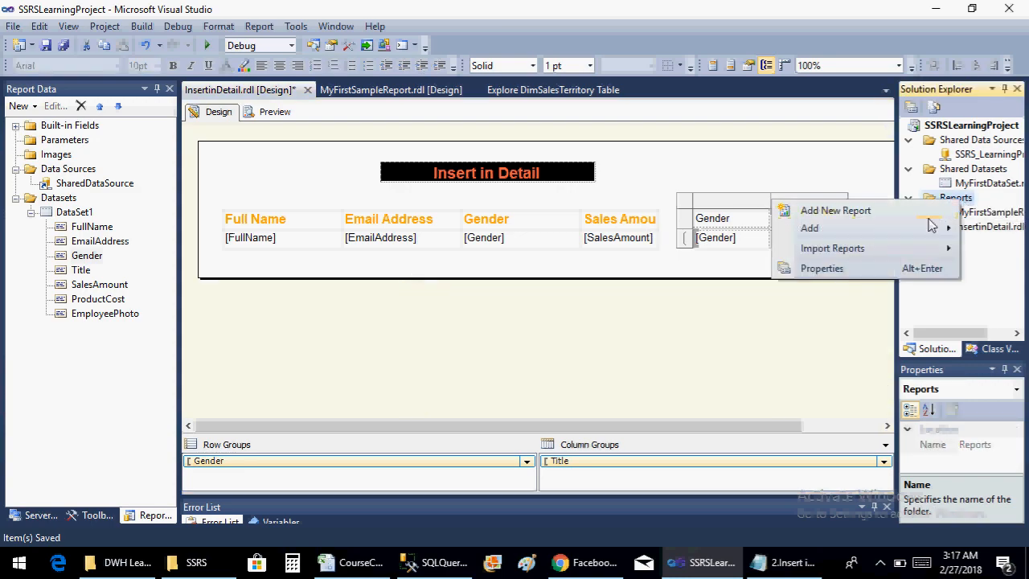
mouse_move(931, 225)
left_click(743, 231)
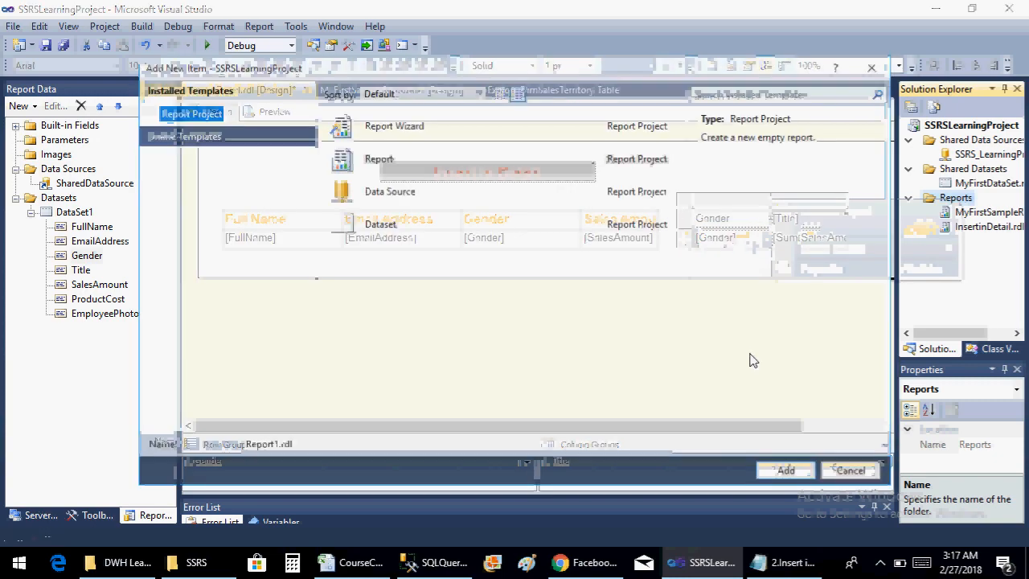
left_click(880, 562)
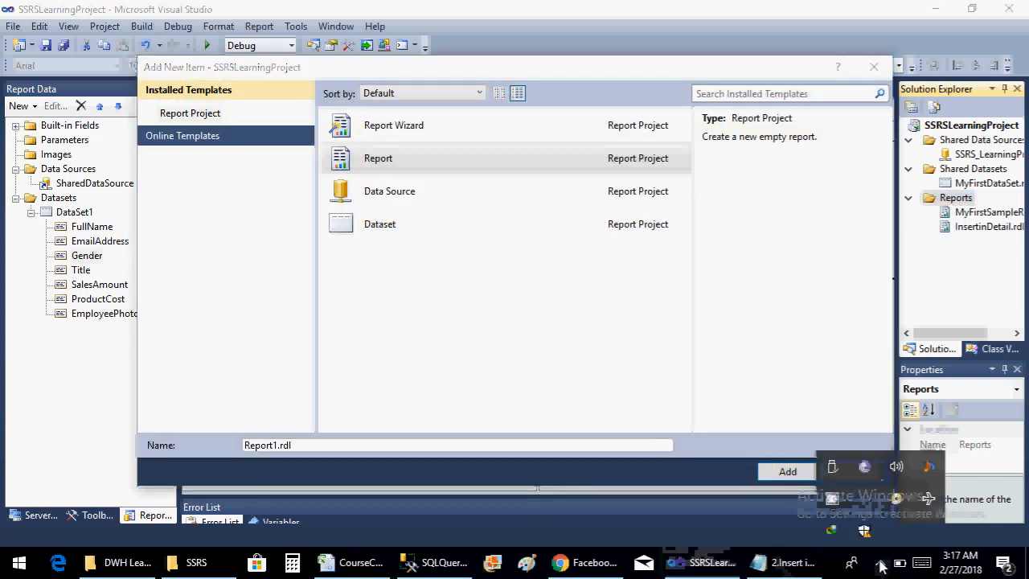
left_click(835, 500)
Delete the employee sales table and the matrix from the report, and extend the emptied report body downward
left_click(225, 212)
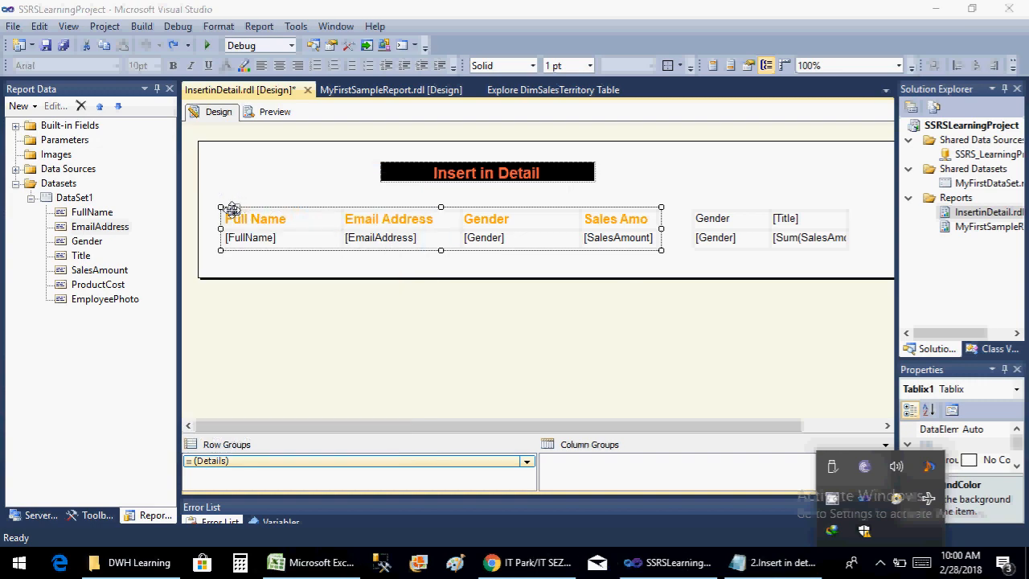
key("Delete")
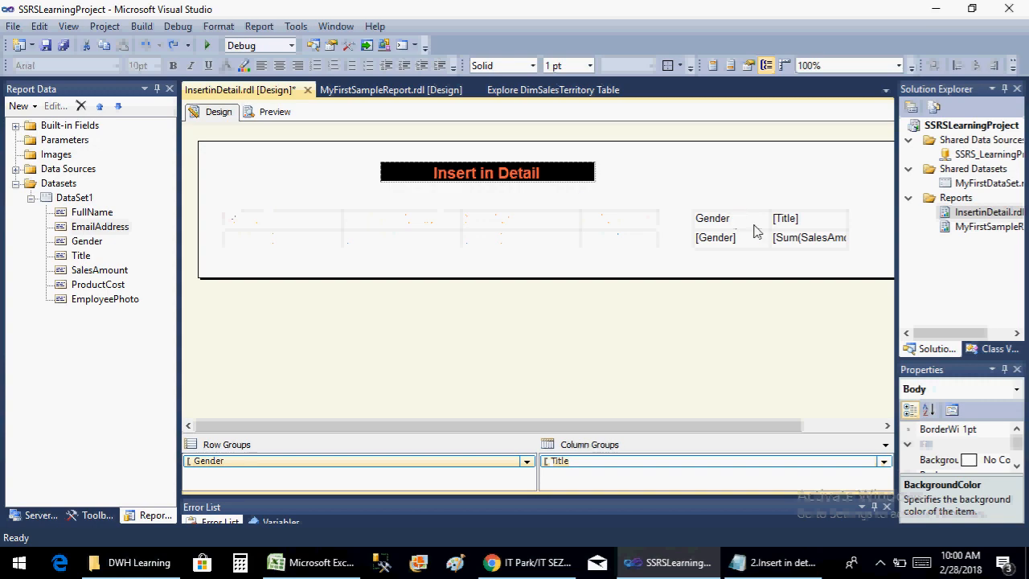
left_click(754, 225)
left_click(701, 205)
left_click(665, 226)
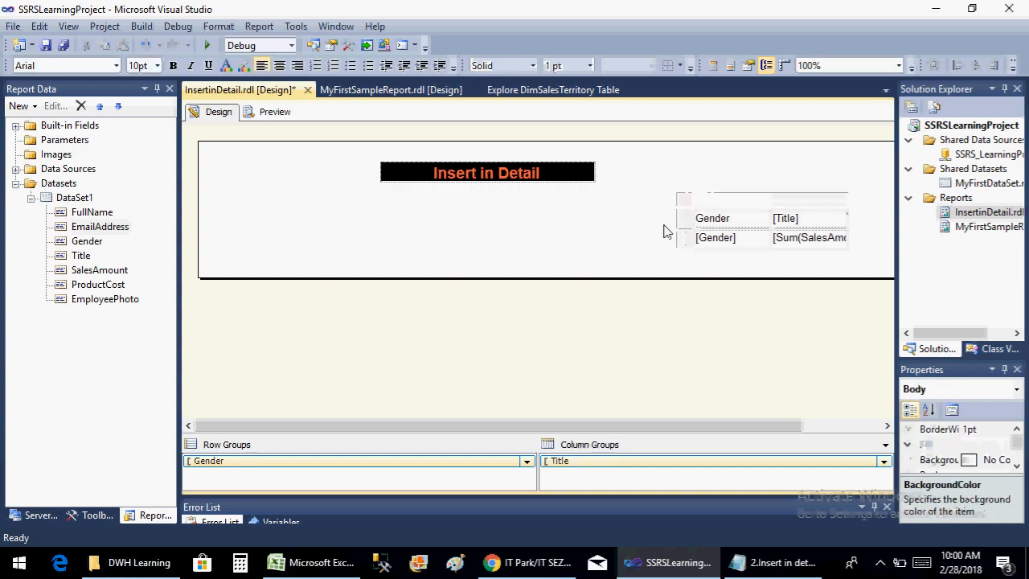
left_click(709, 217)
left_click(701, 236)
left_click(686, 217)
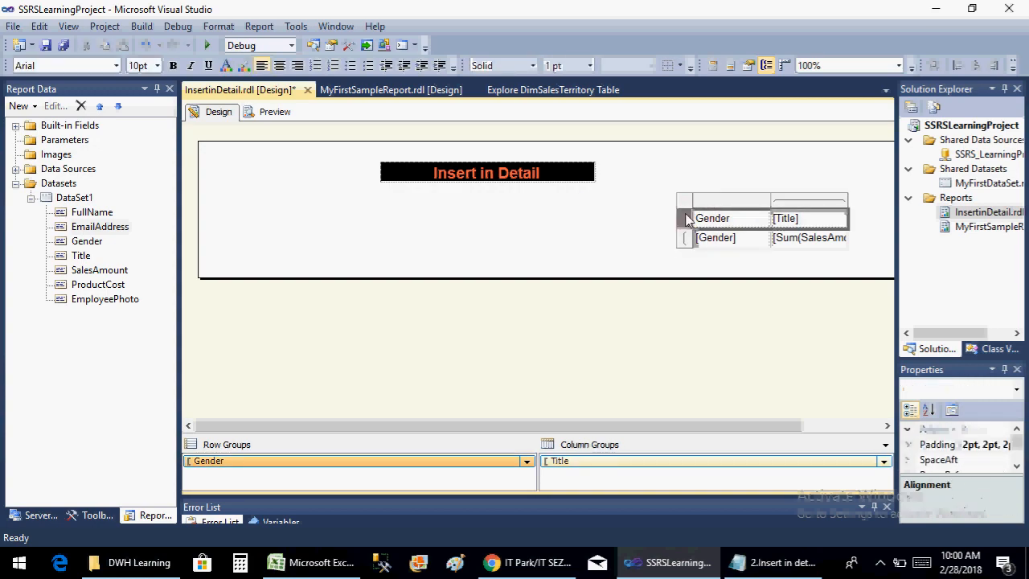
left_click(701, 207)
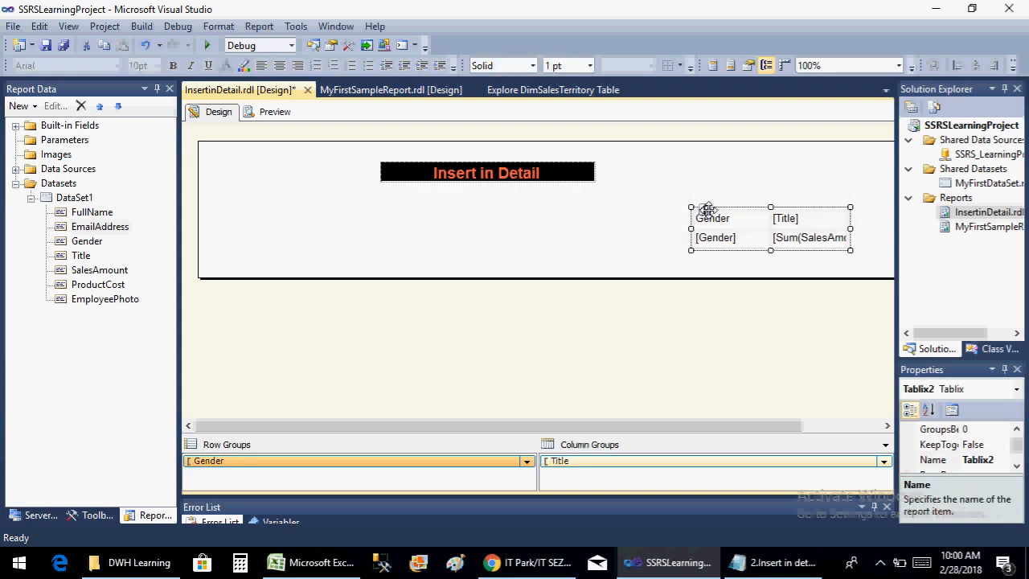
key("Delete")
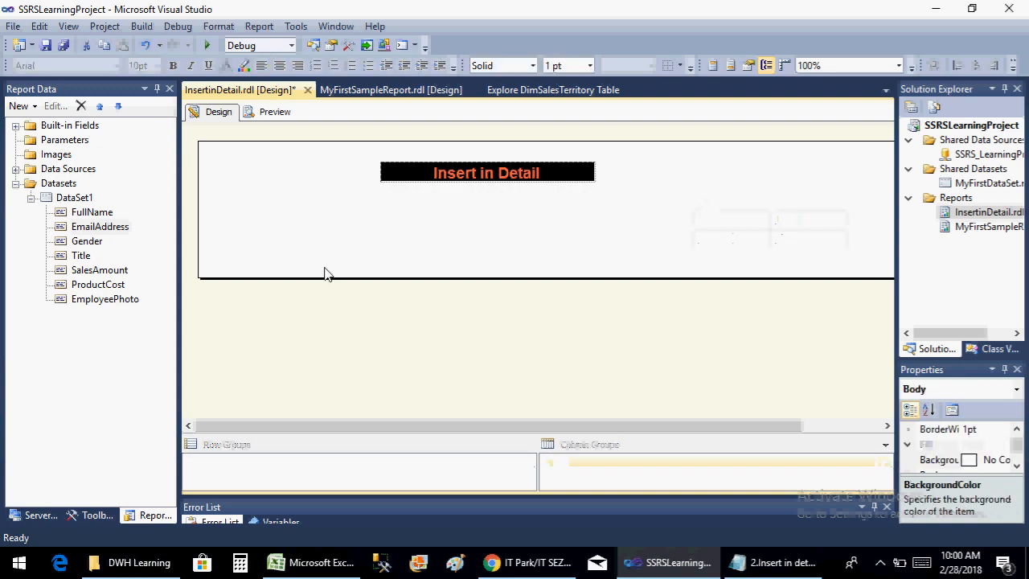
left_click_drag(324, 278, 295, 368)
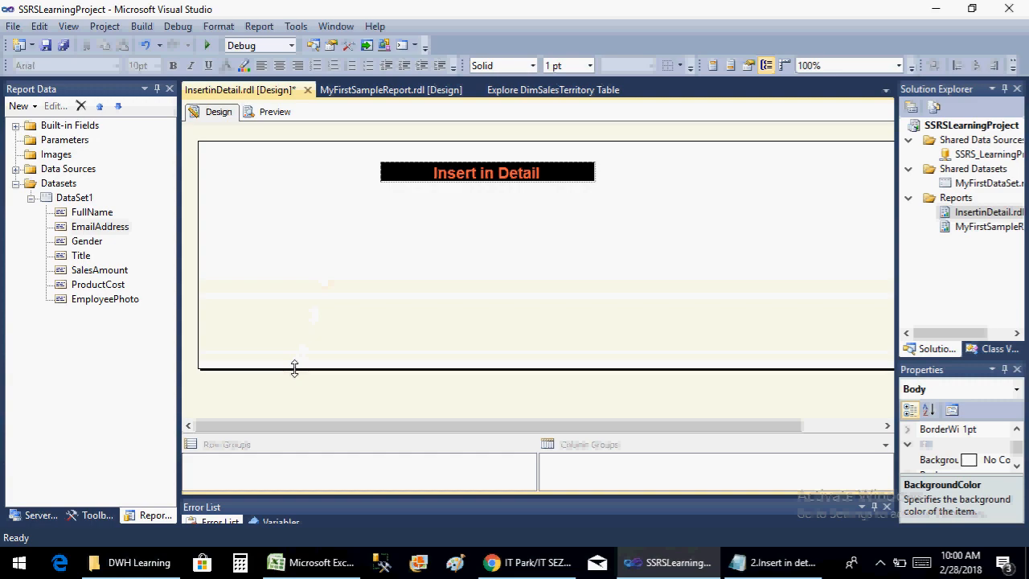
Look through the report items that can be inserted into the report body, and display them in the Toolbox
right_click(273, 322)
mouse_move(360, 380)
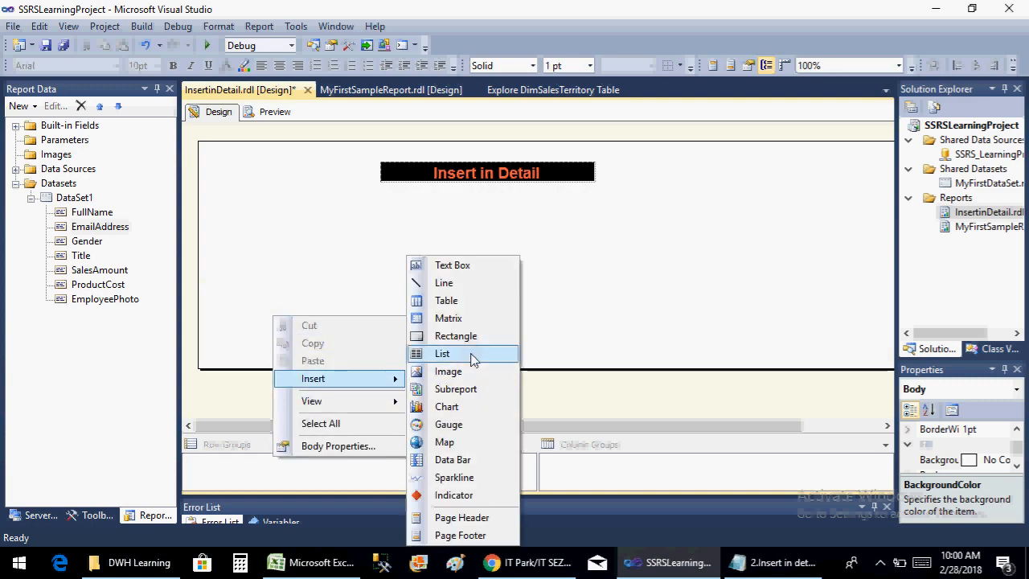
left_click(304, 247)
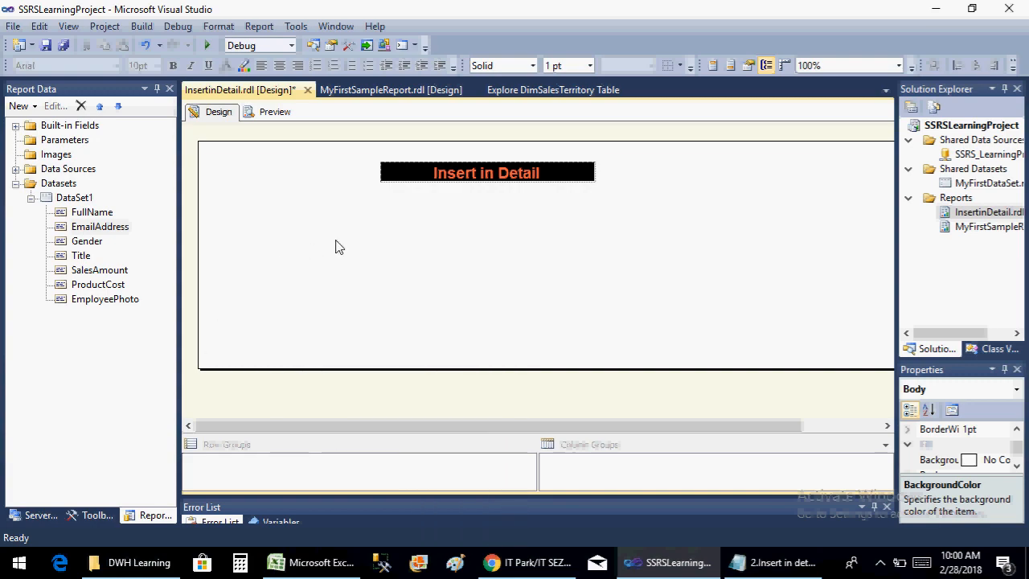
right_click(337, 247)
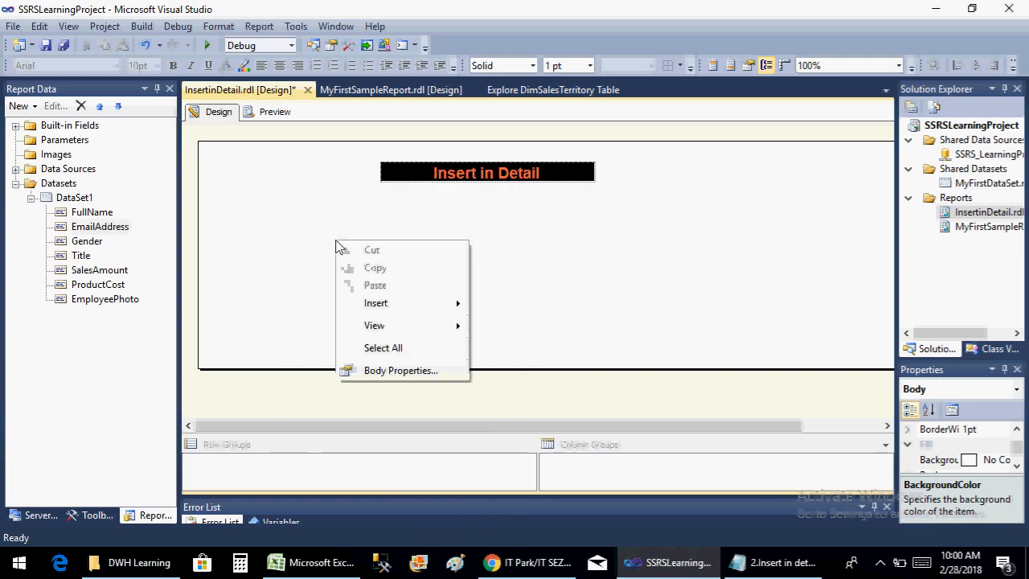
mouse_move(392, 311)
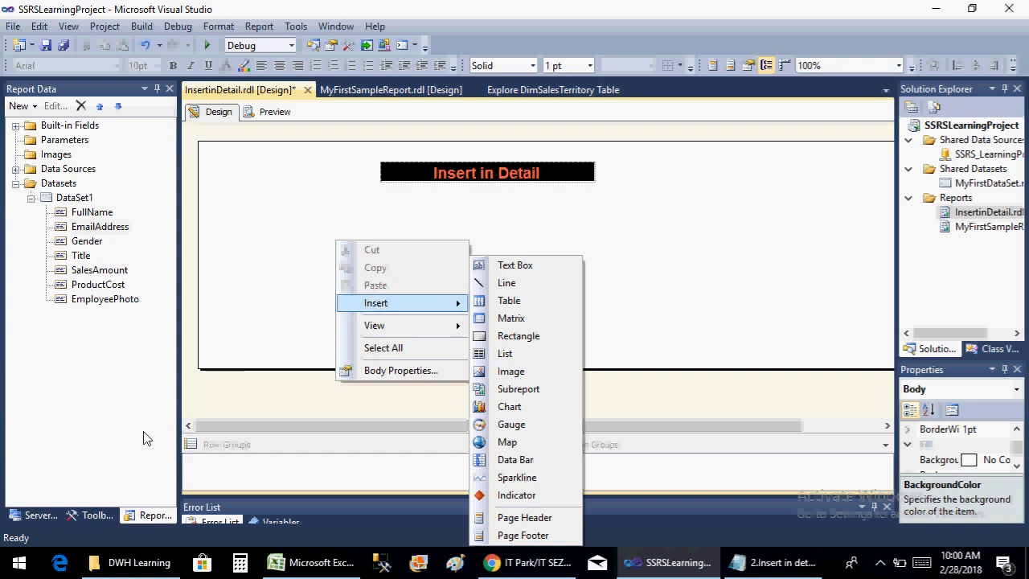
left_click(90, 516)
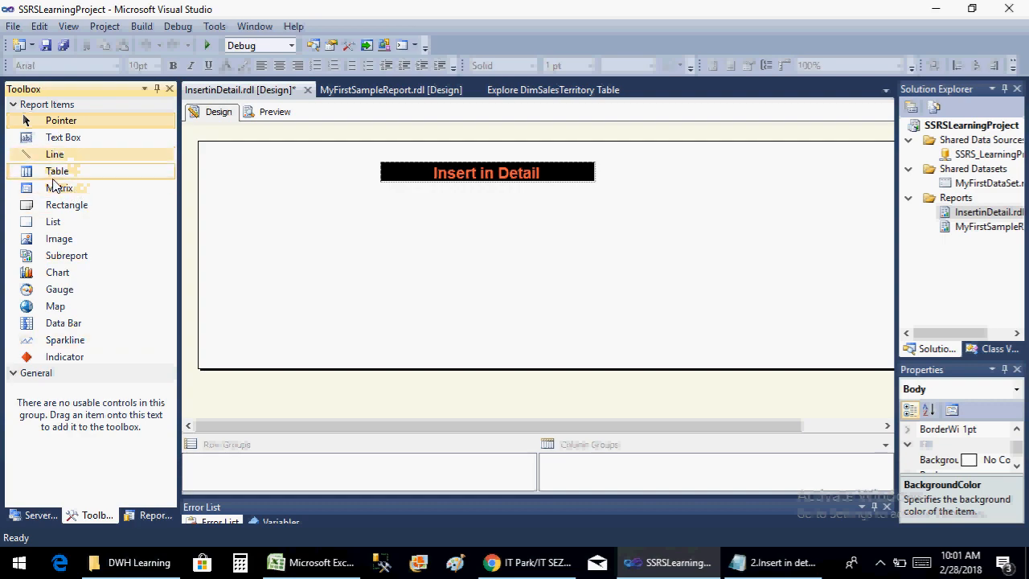
Insert a list below the report title and enlarge it to fill most of the visible report body
left_click_drag(63, 229, 379, 228)
left_click_drag(375, 267, 222, 266)
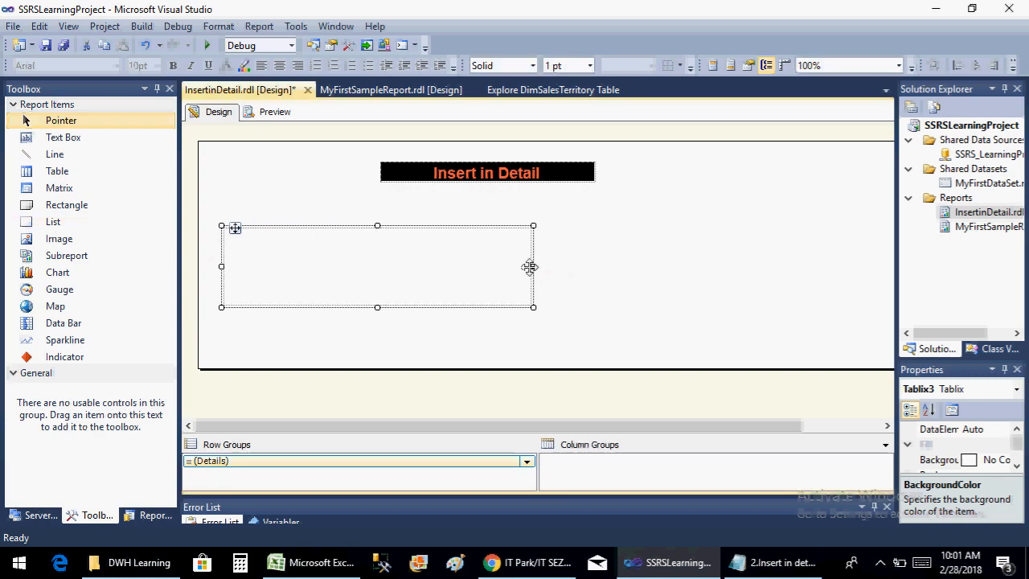
left_click_drag(534, 265, 864, 283)
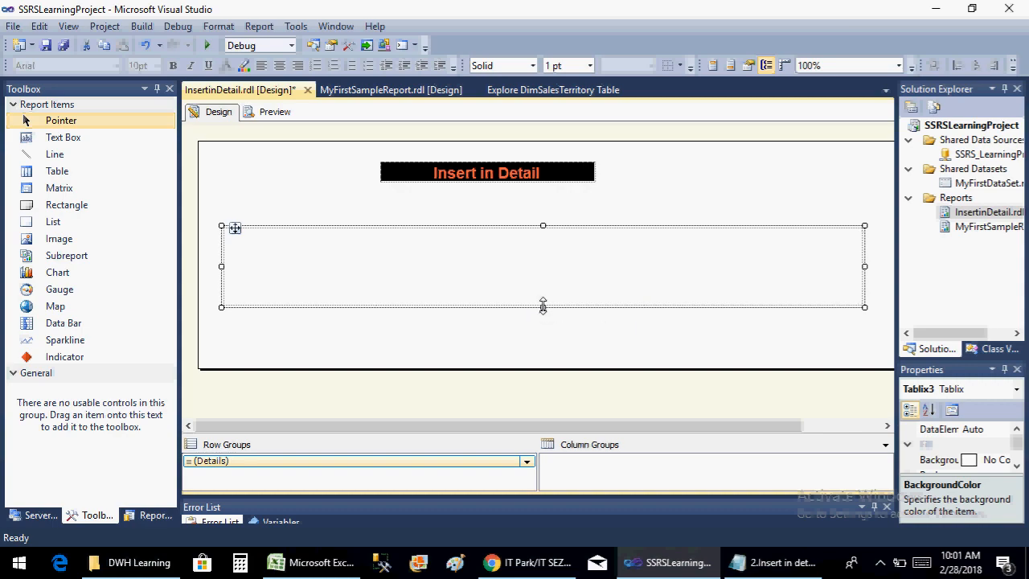
left_click_drag(542, 305, 541, 354)
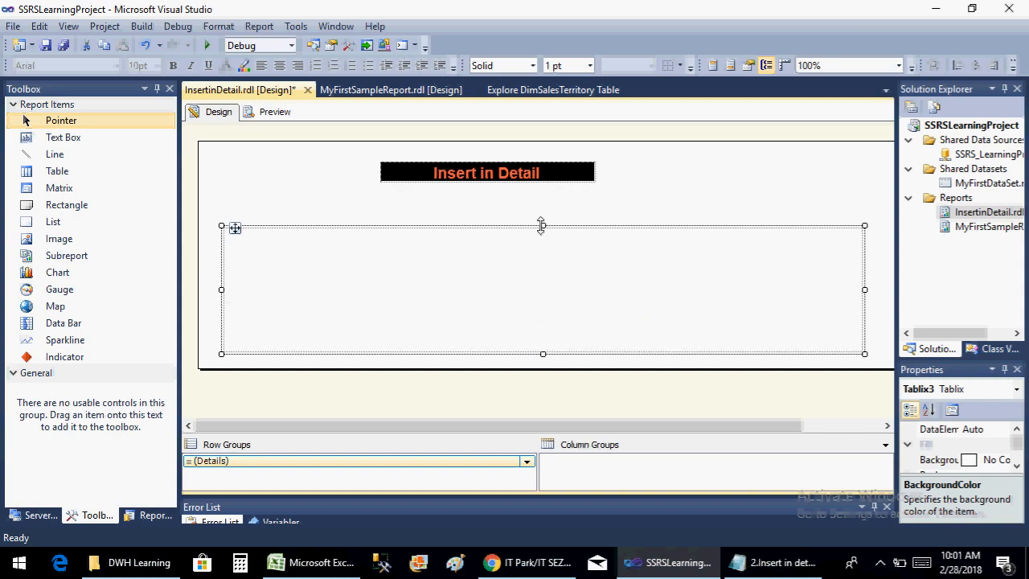
left_click_drag(541, 226, 537, 197)
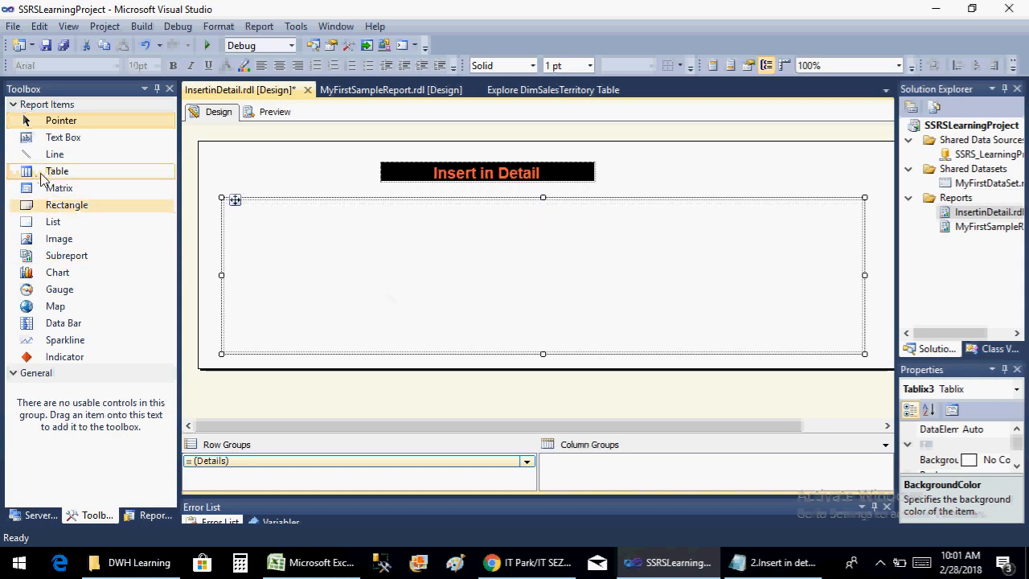
Insert a table in the lower part of the list and a text box above it, and shift both toward the list's left edge
left_click_drag(56, 170, 356, 311)
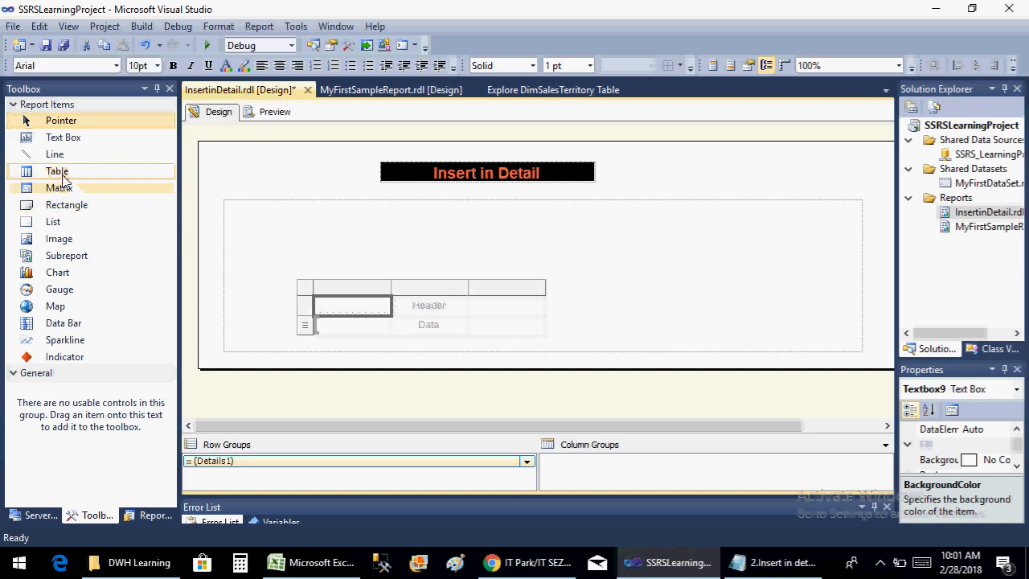
left_click_drag(64, 138, 314, 235)
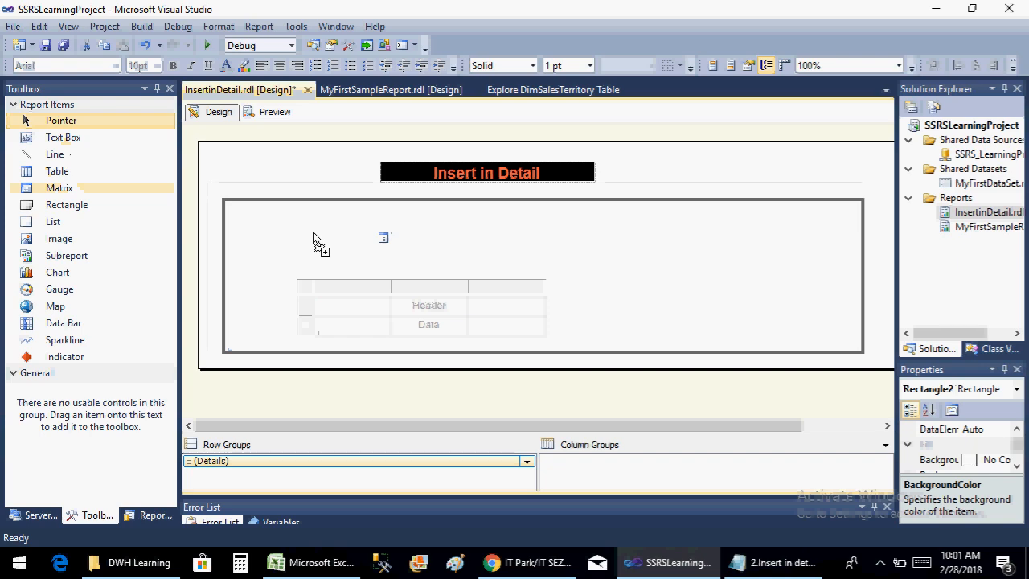
left_click(322, 302)
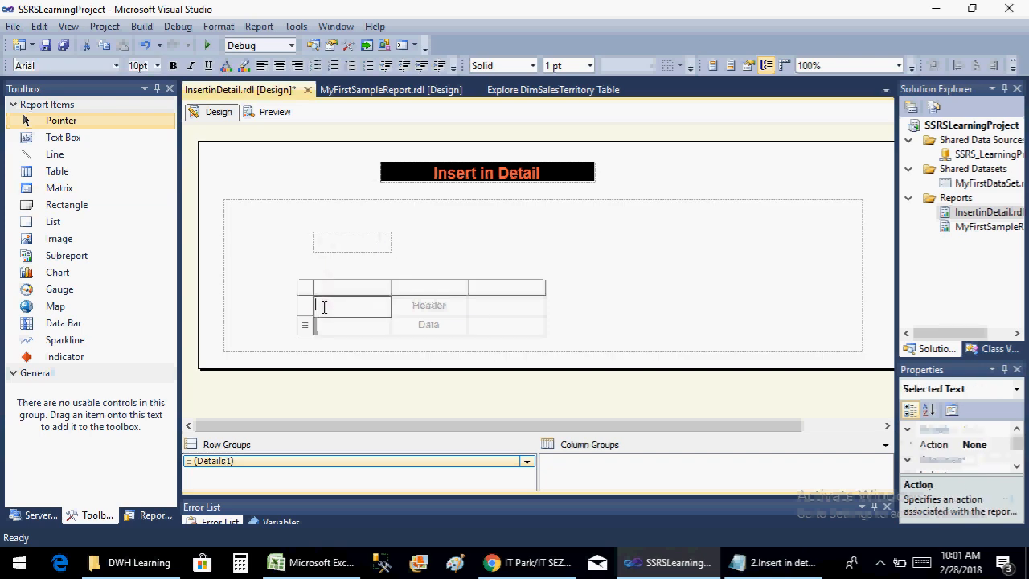
left_click(301, 288)
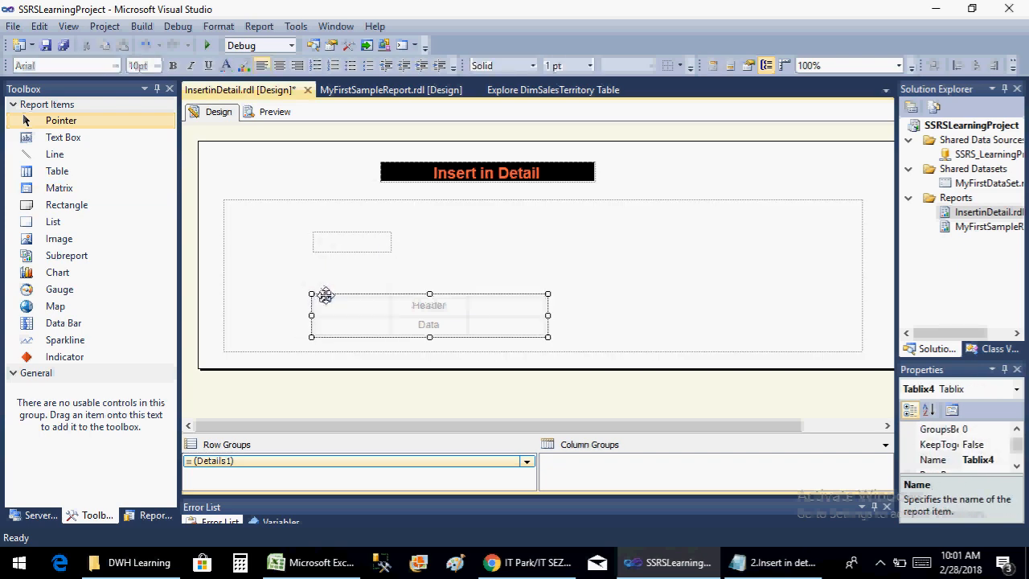
left_click_drag(325, 296, 280, 295)
left_click(320, 232)
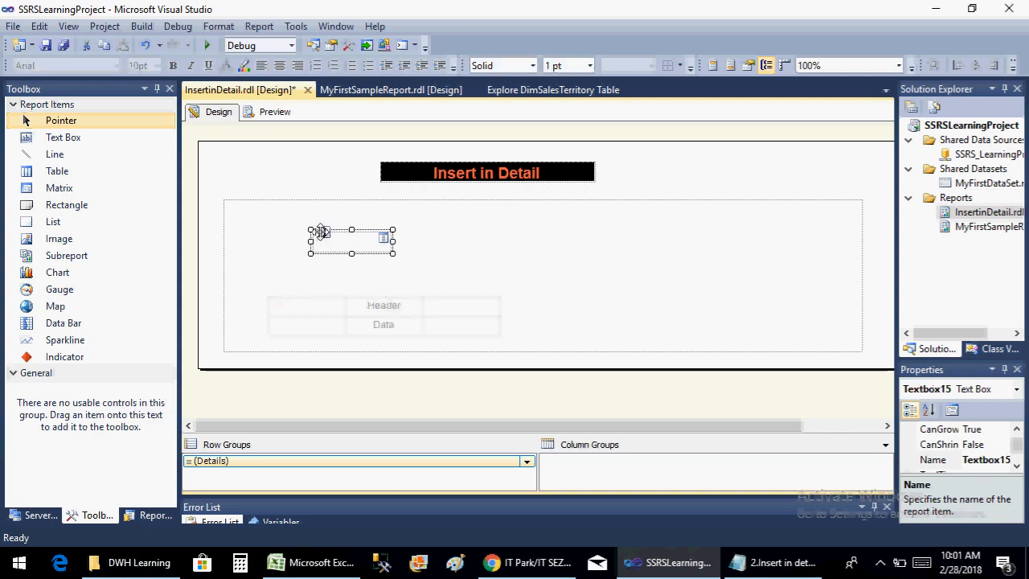
left_click_drag(321, 232, 263, 233)
left_click(425, 256)
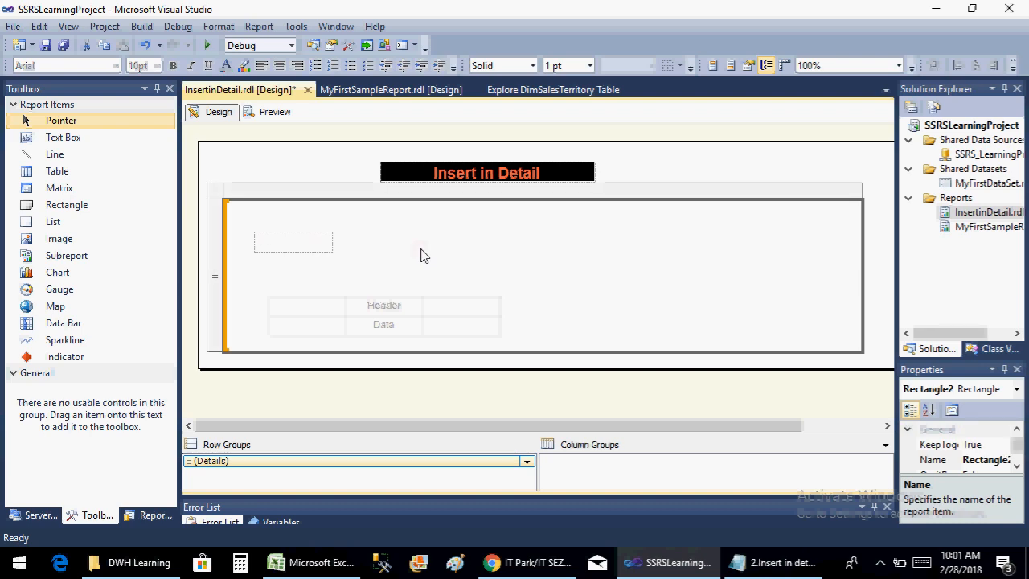
Assign the FullName, EmailAddress and SalesAmount fields to the three data cells of the table inside the list
left_click(309, 330)
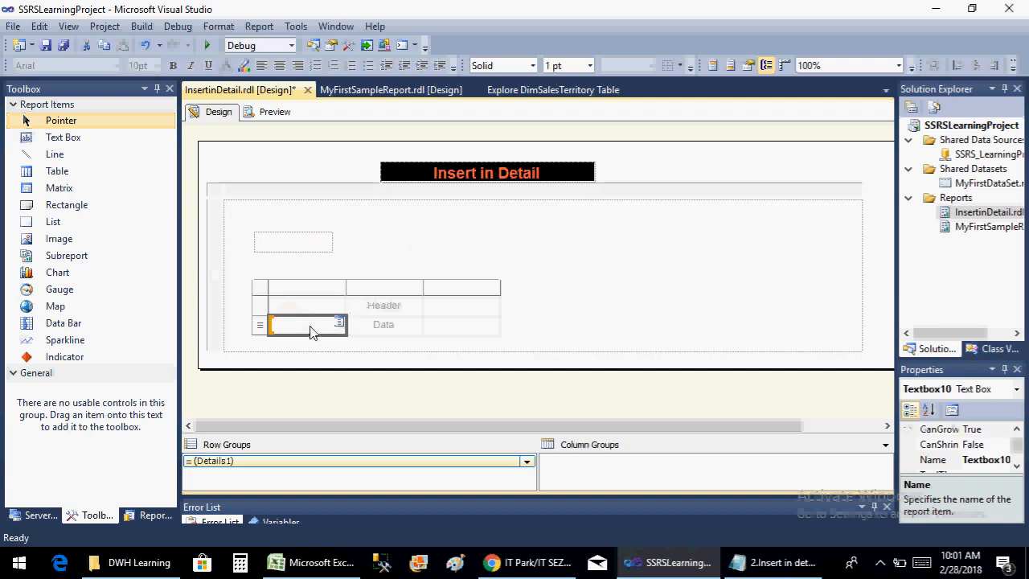
left_click(339, 323)
left_click(379, 341)
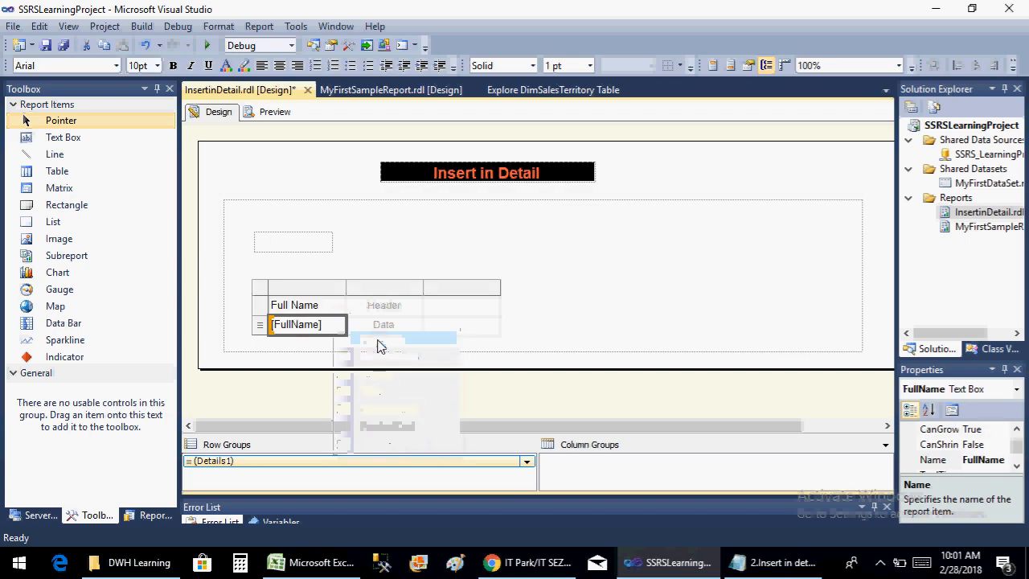
left_click(386, 322)
left_click(417, 323)
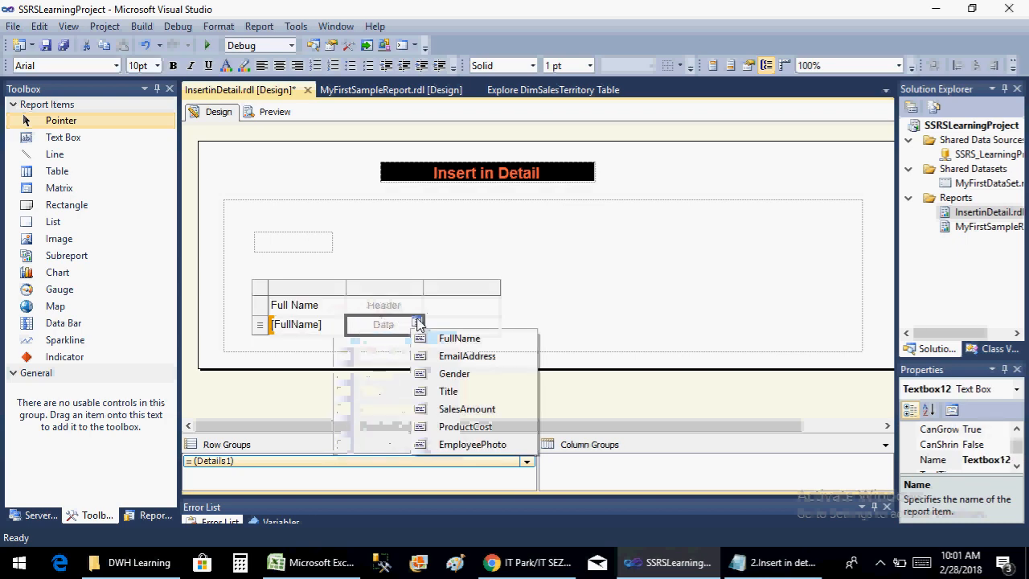
left_click(457, 356)
left_click(496, 311)
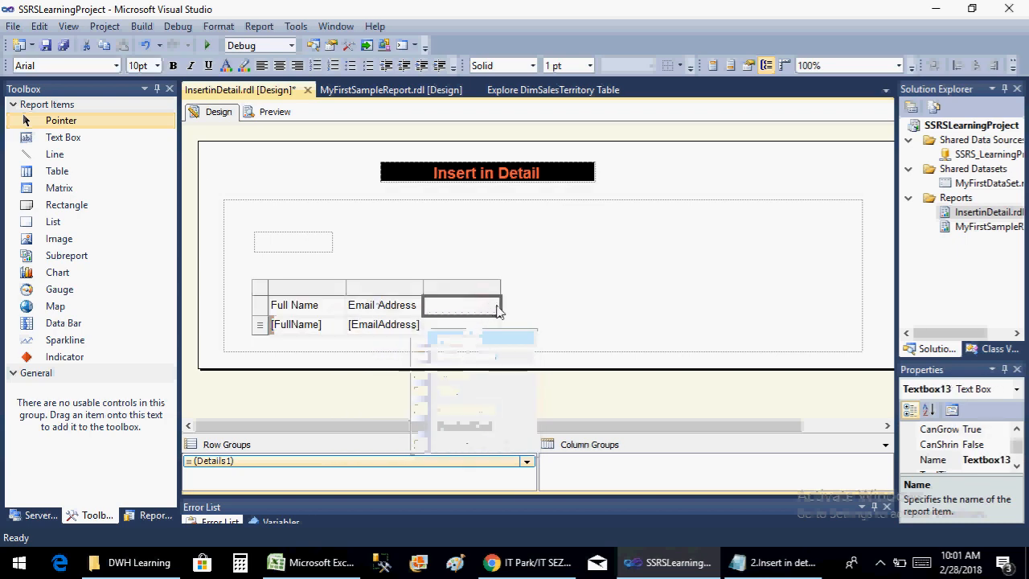
left_click(483, 324)
left_click(494, 322)
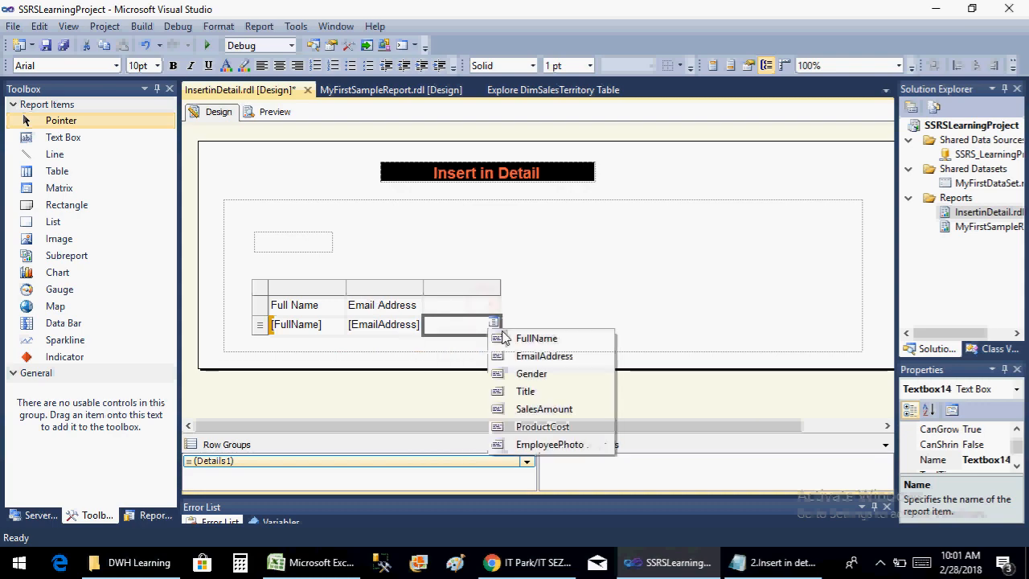
left_click(544, 409)
left_click(534, 328)
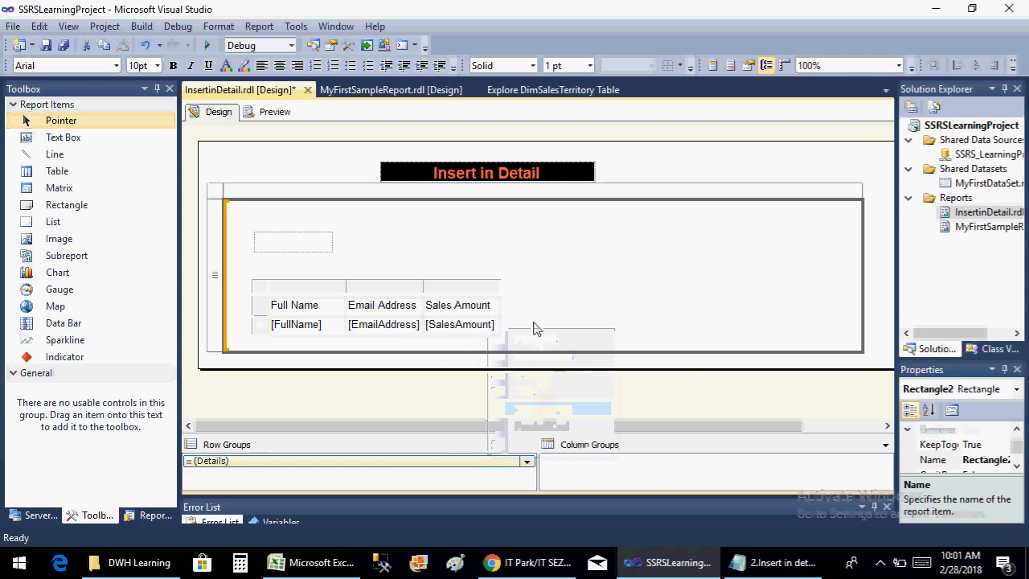
Assign the Title field to the text box above the table in the list
left_click(325, 235)
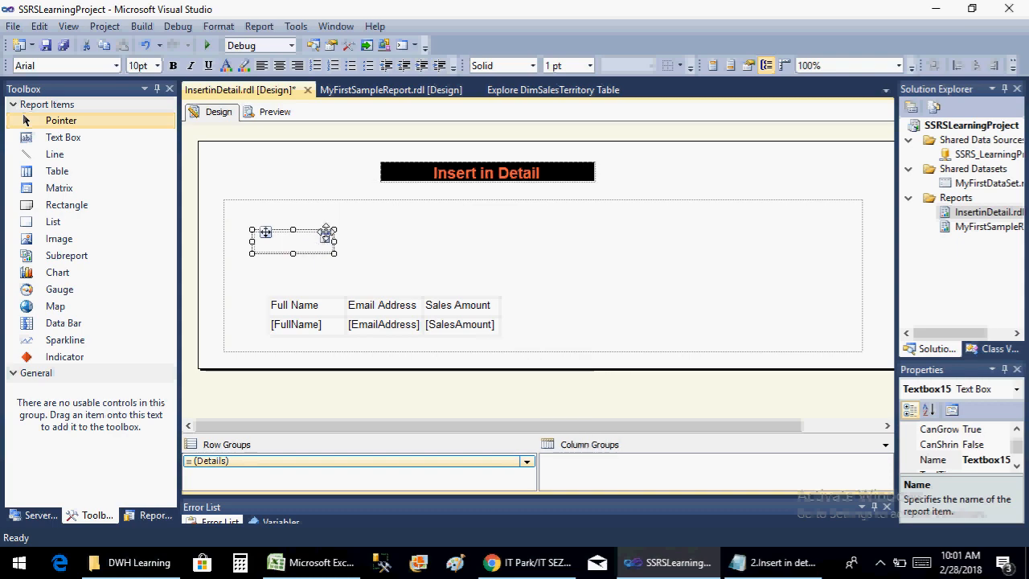
left_click(327, 235)
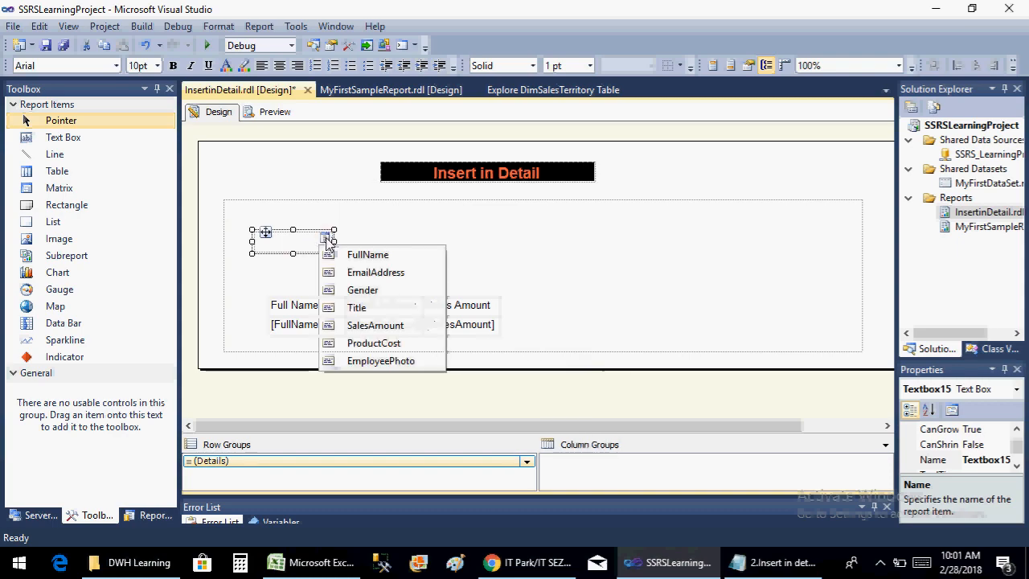
left_click(358, 307)
left_click(506, 281)
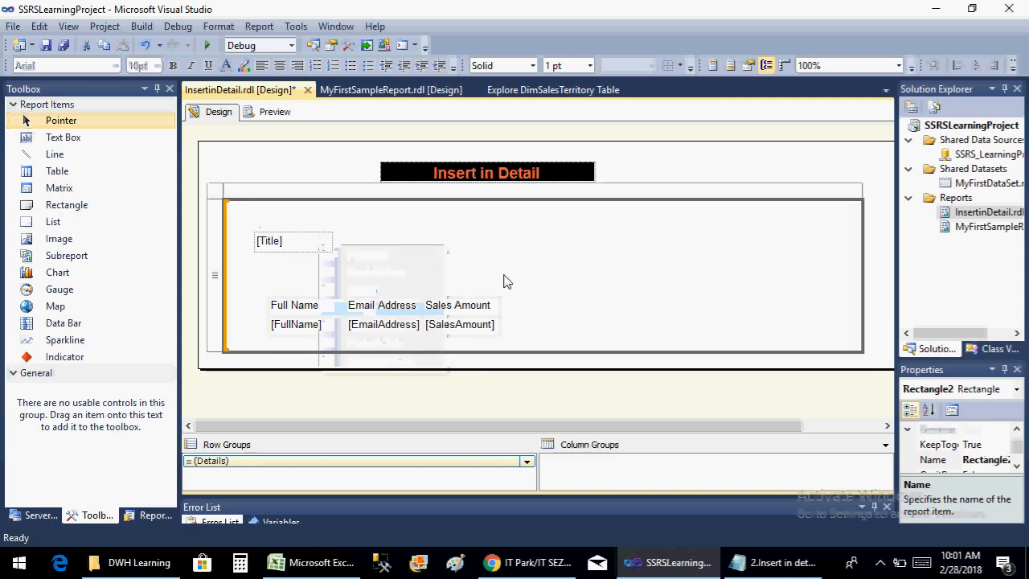
Save the report, run its preview and return to the design view
key("ctrl+s")
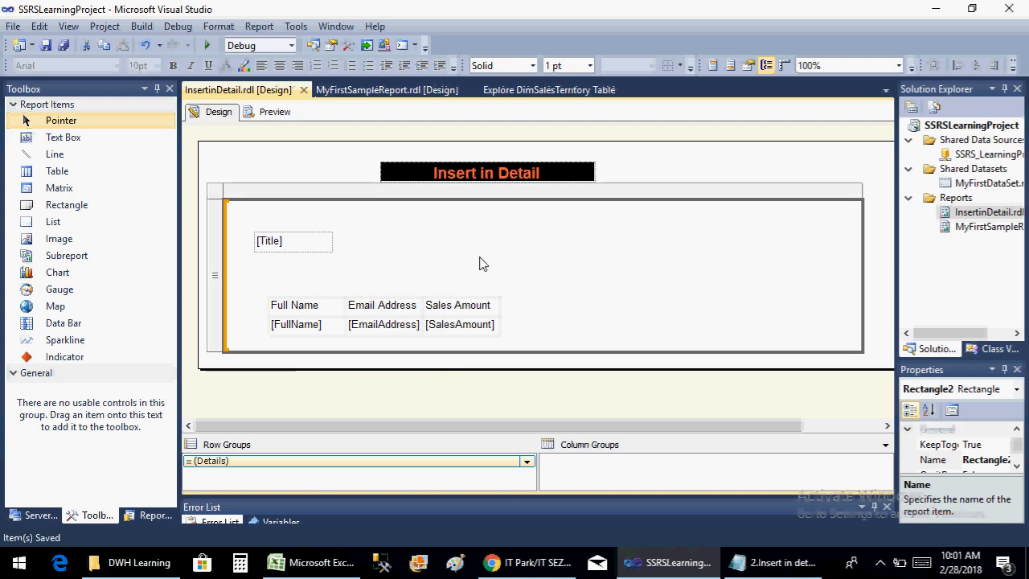
left_click(286, 116)
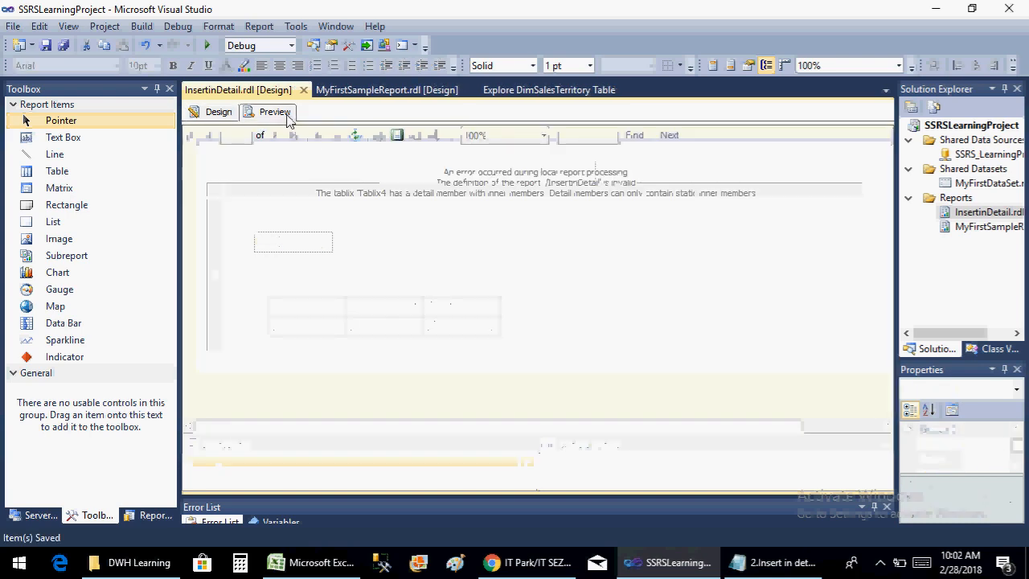
left_click(231, 117)
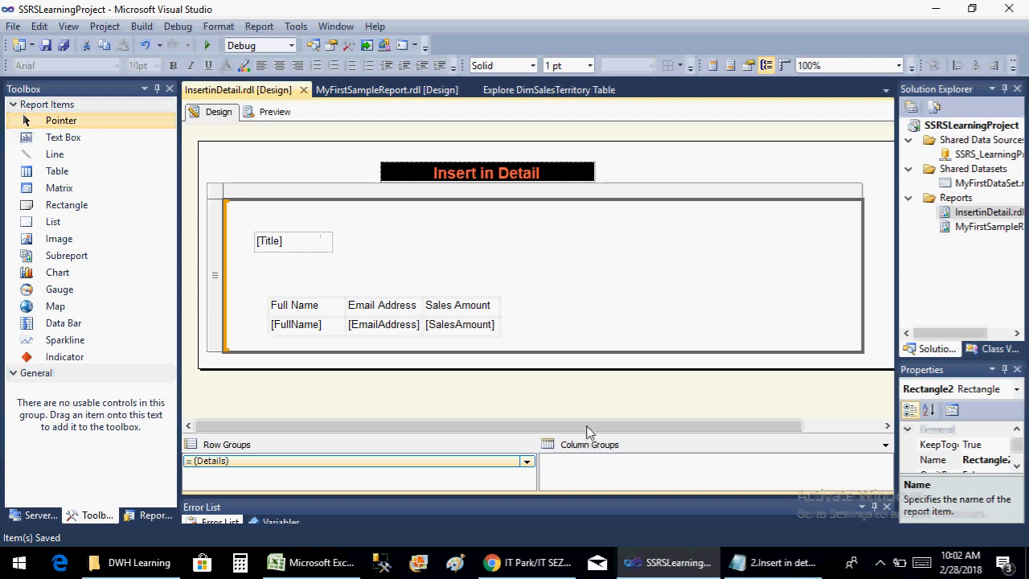
left_click(528, 463)
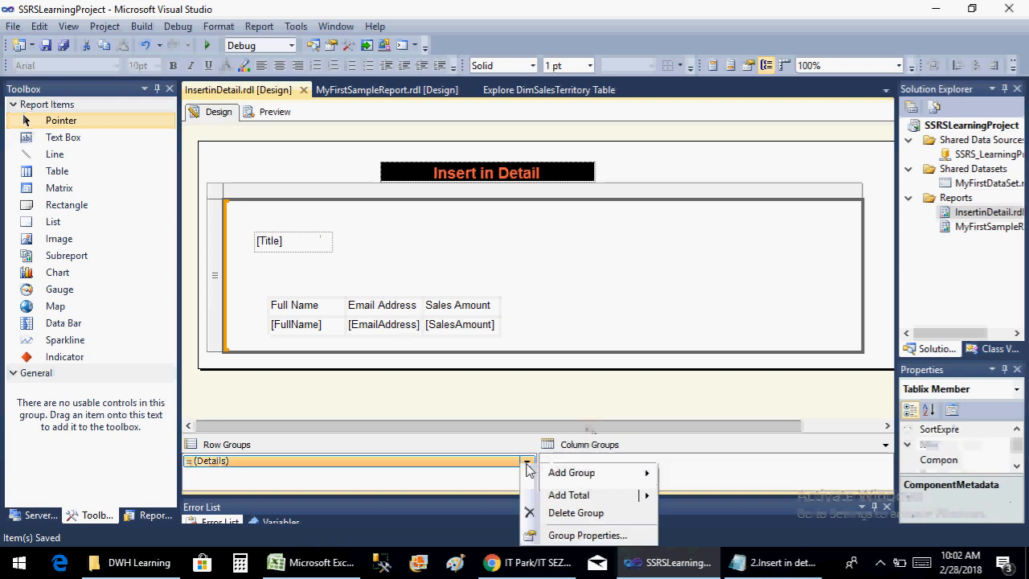
mouse_move(559, 476)
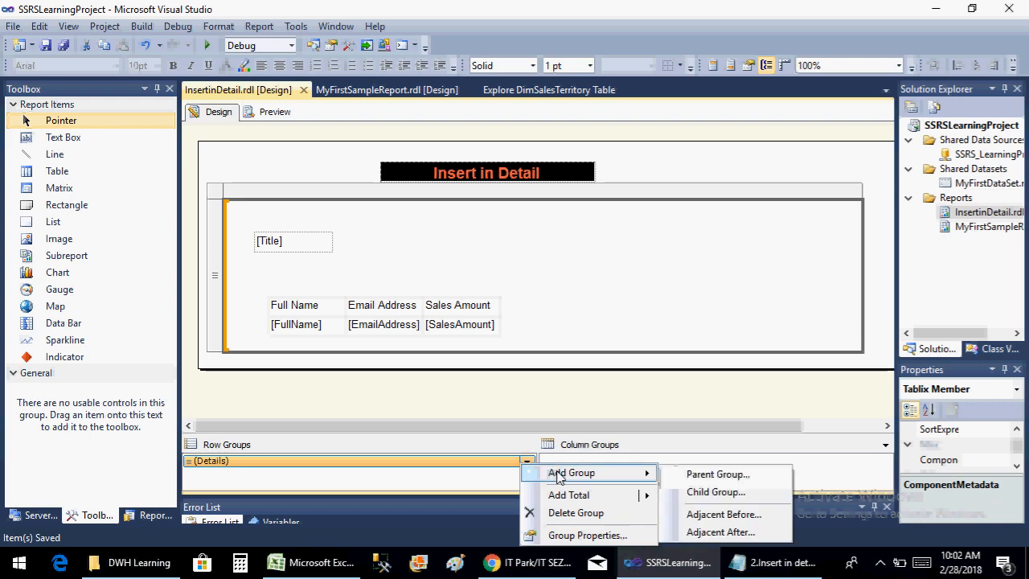
mouse_move(584, 499)
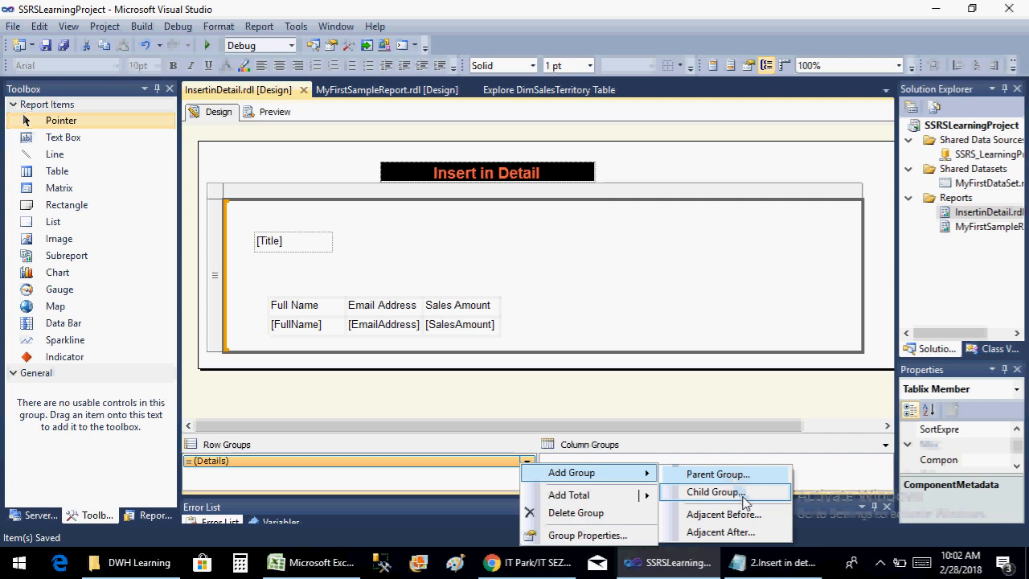
left_click(419, 506)
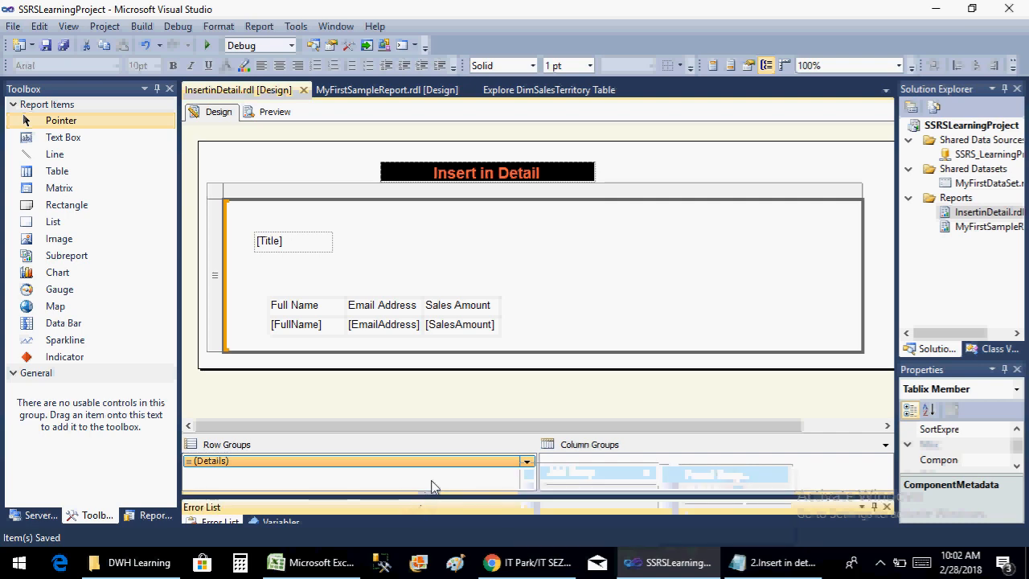
left_click(324, 480)
left_click(527, 461)
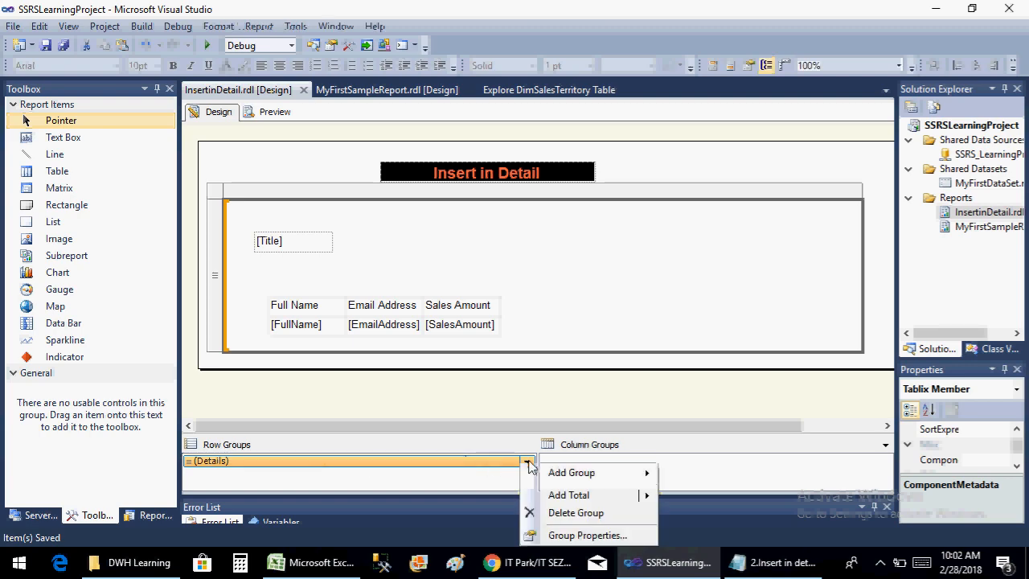
mouse_move(580, 476)
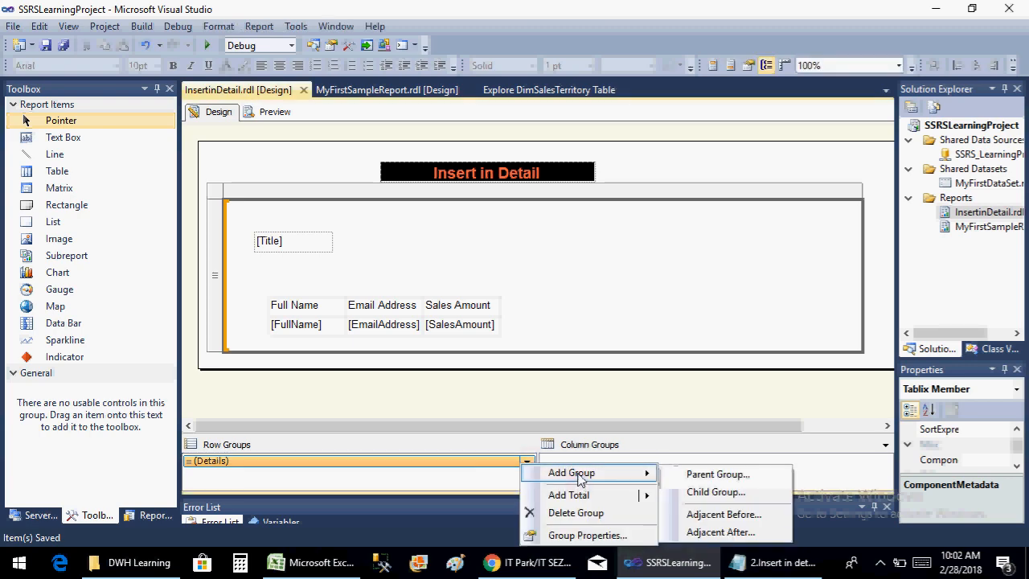
left_click(738, 477)
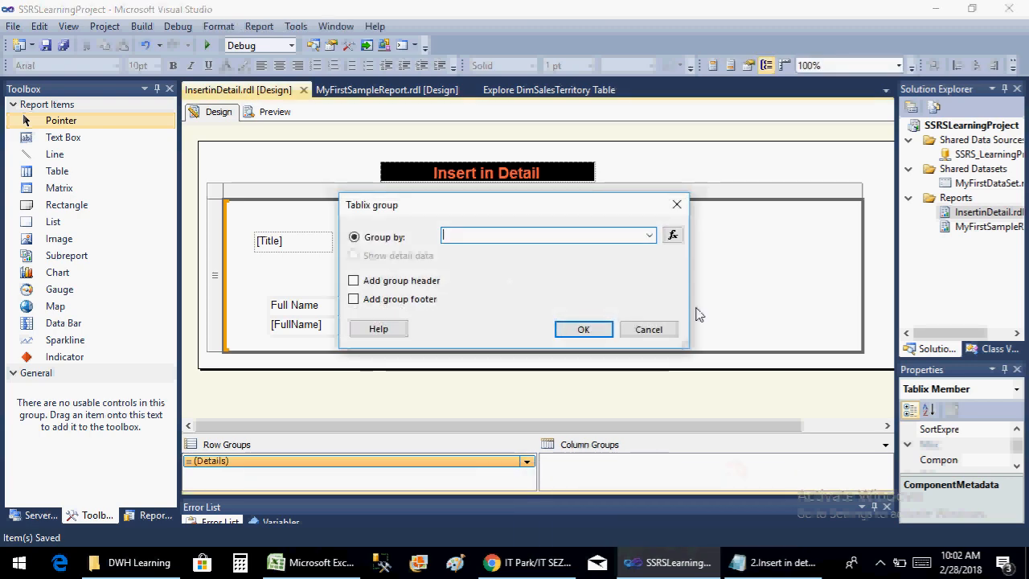
left_click(664, 336)
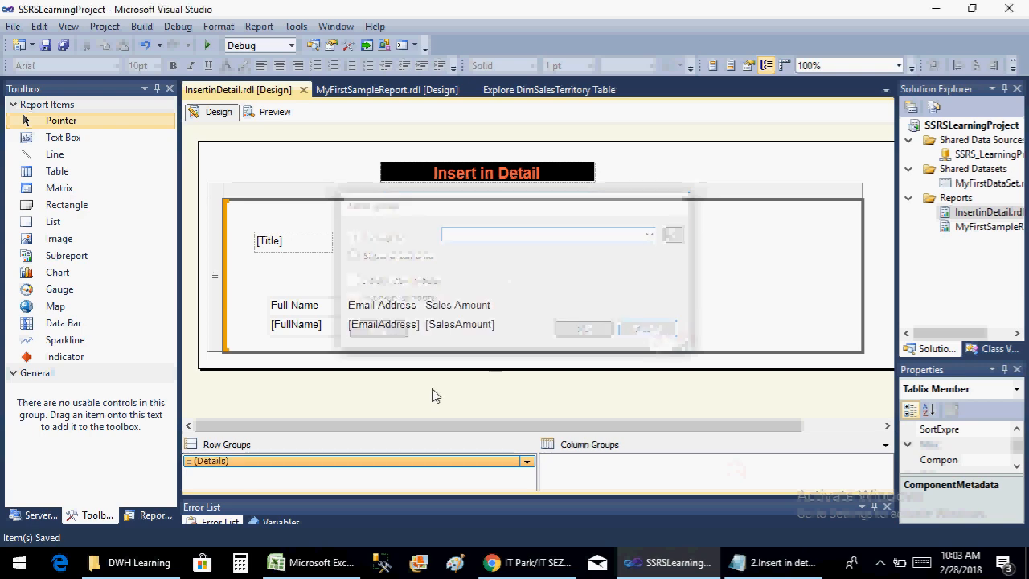
left_click(267, 250)
left_click(362, 255)
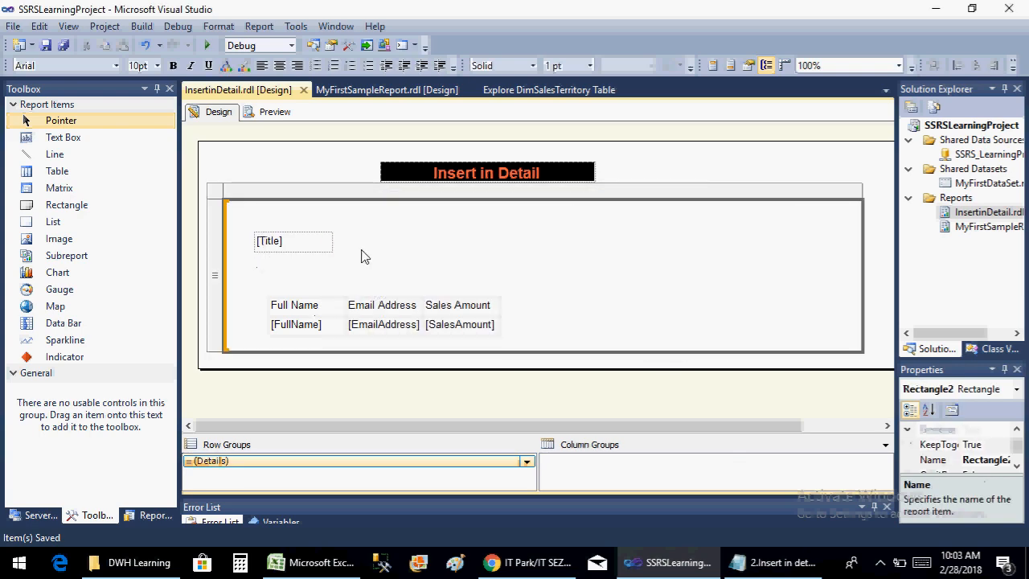
left_click(276, 239)
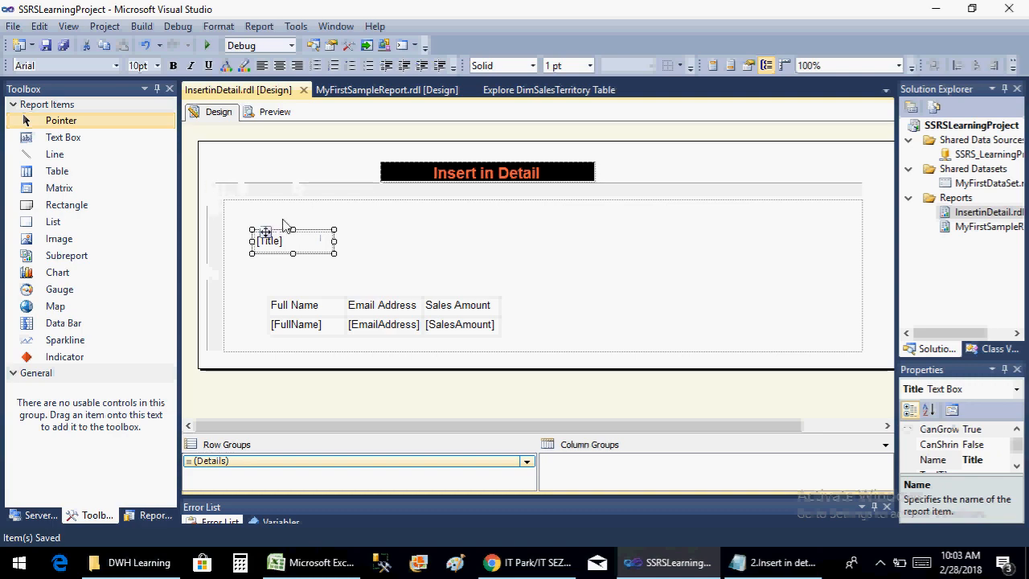
Add a group expression on the Title field to the list's Details row group
left_click(527, 461)
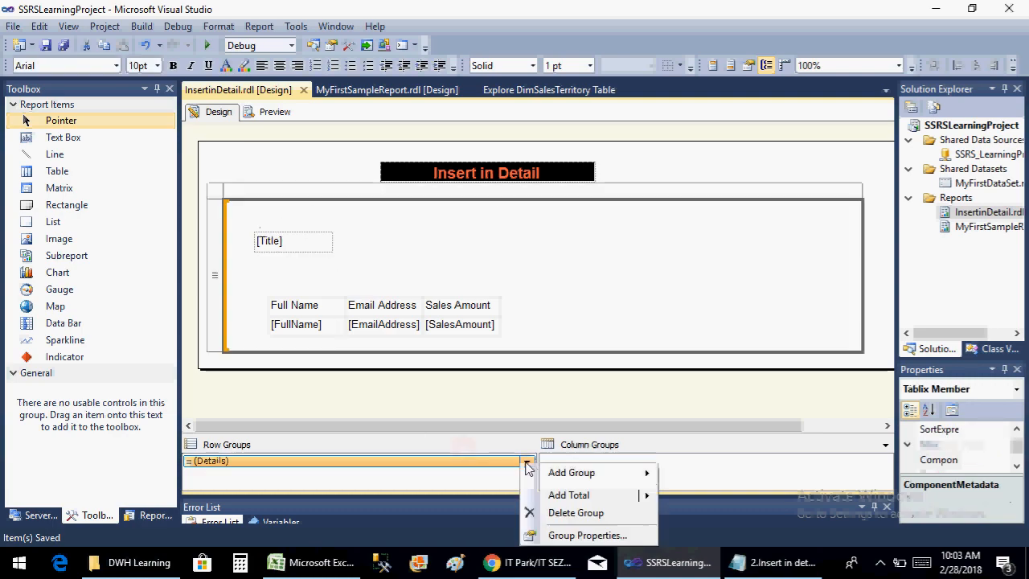
left_click(598, 536)
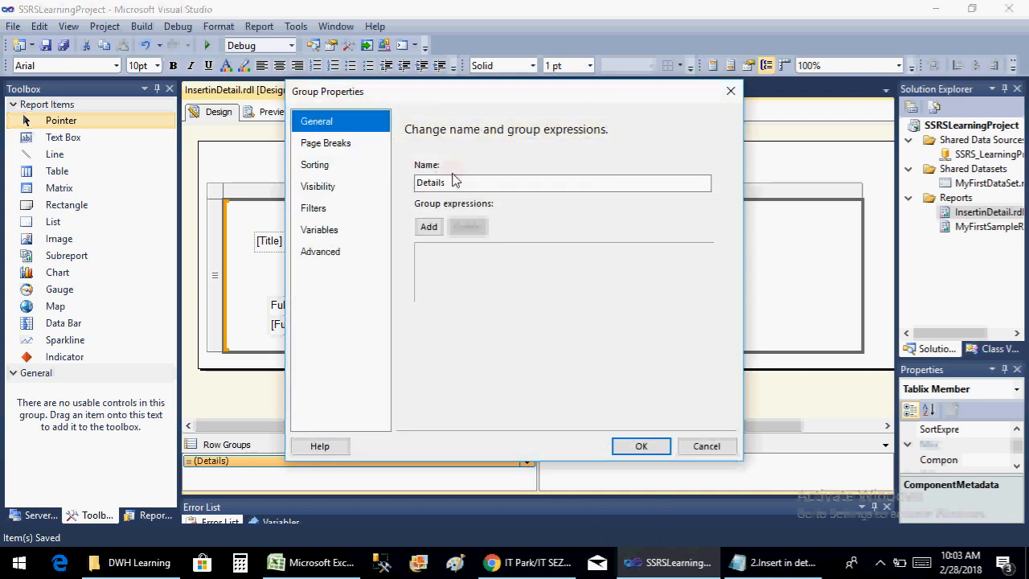
left_click(439, 231)
left_click(674, 255)
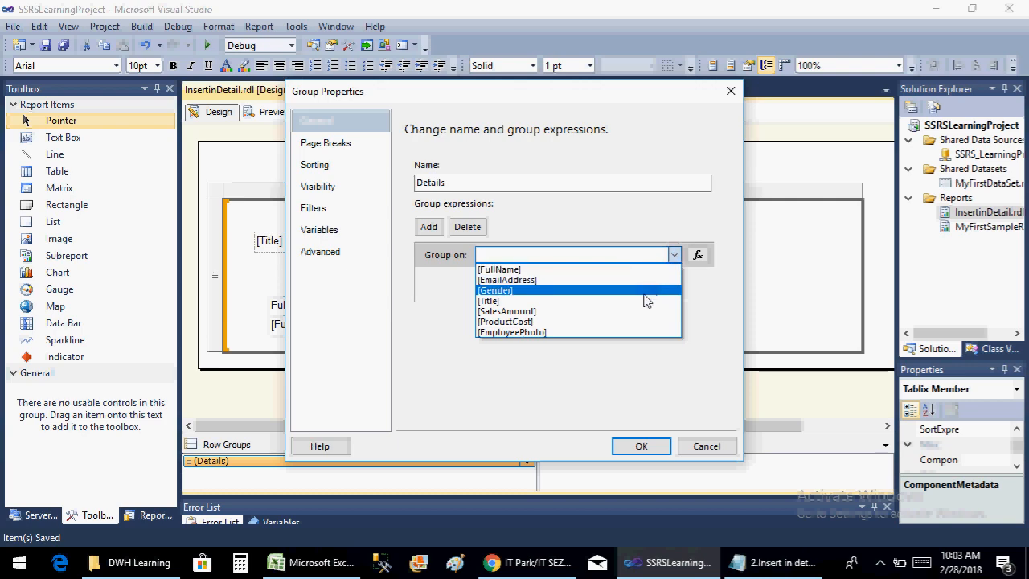
left_click(645, 300)
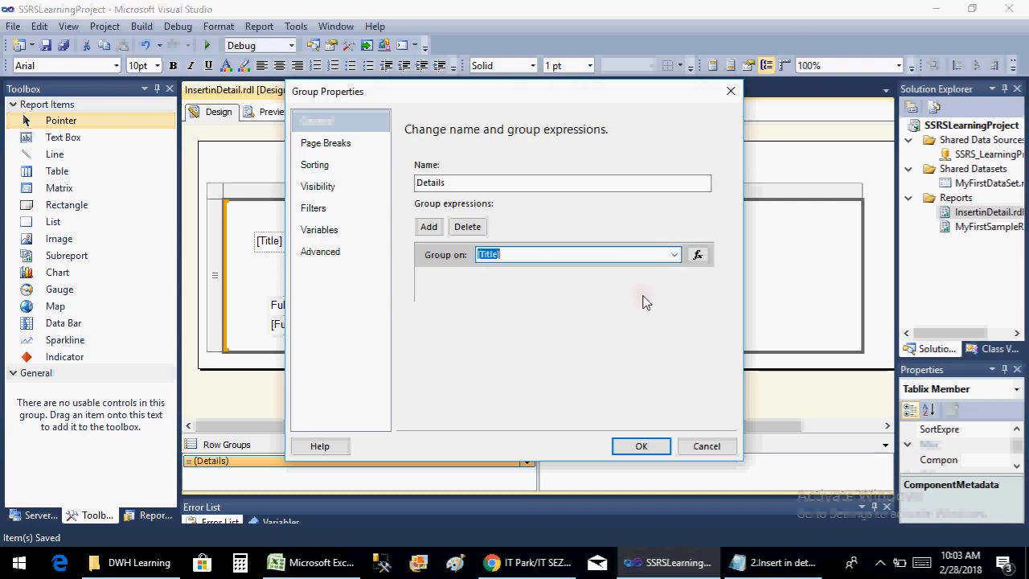
left_click(632, 445)
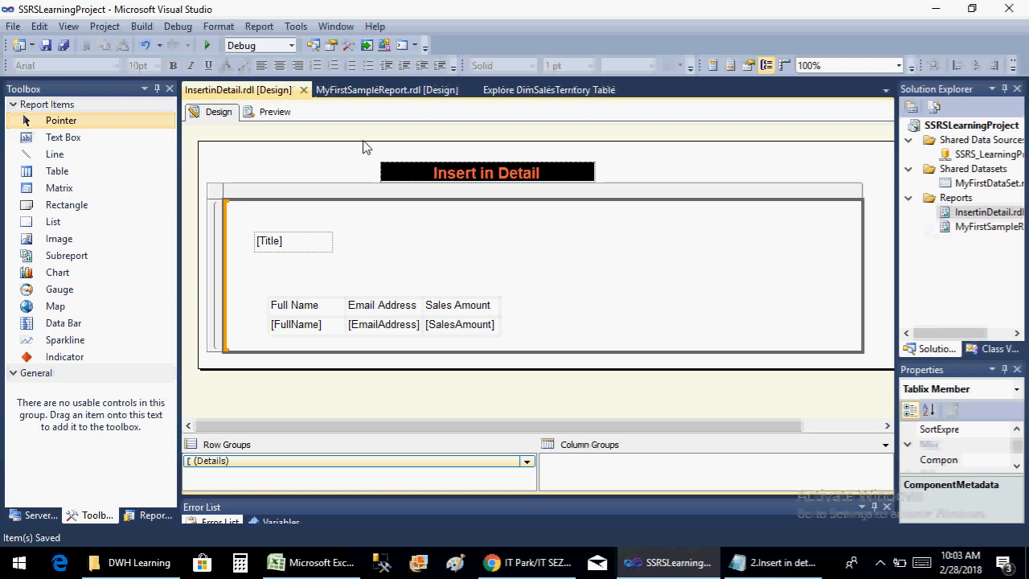
Preview the report, look through the grouped list on the first page, and return to the design view
left_click(274, 114)
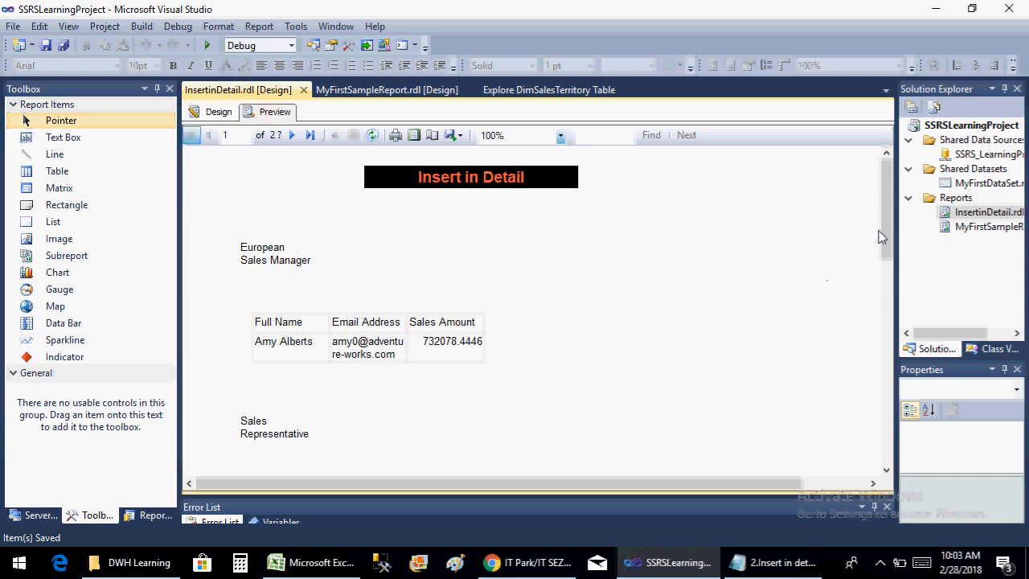
left_click_drag(883, 231, 898, 443)
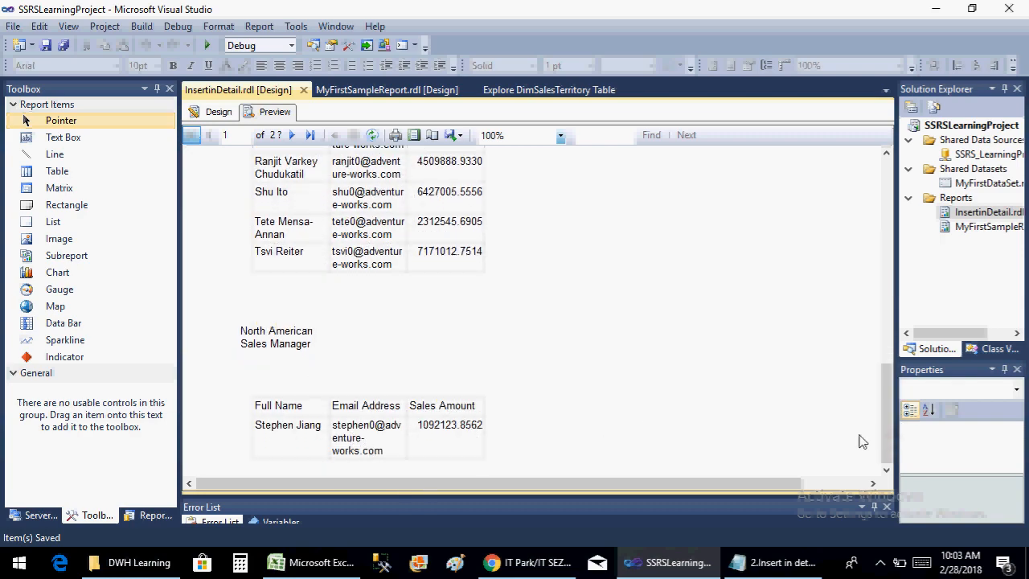
left_click_drag(884, 428, 861, 223)
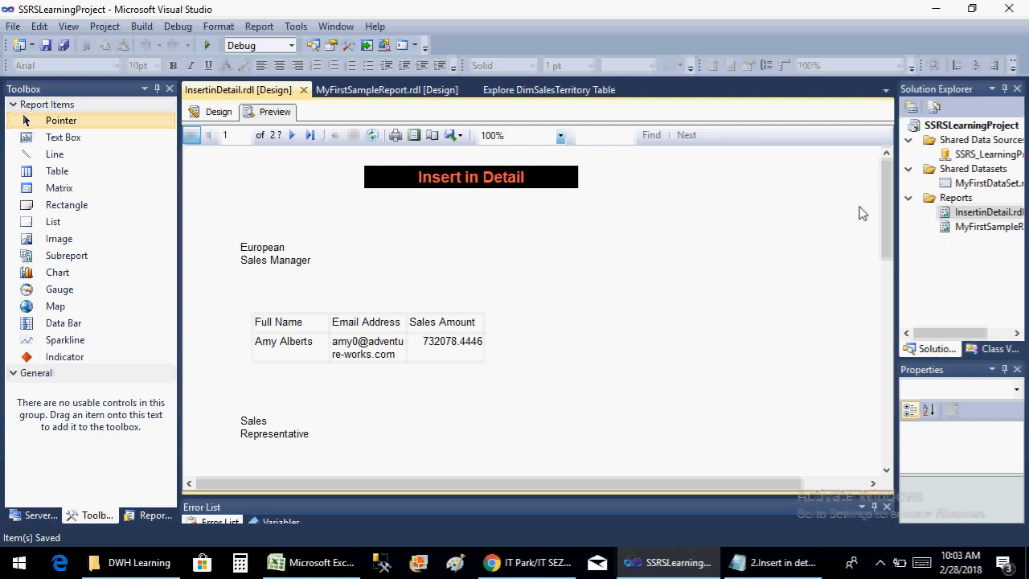
left_click(214, 112)
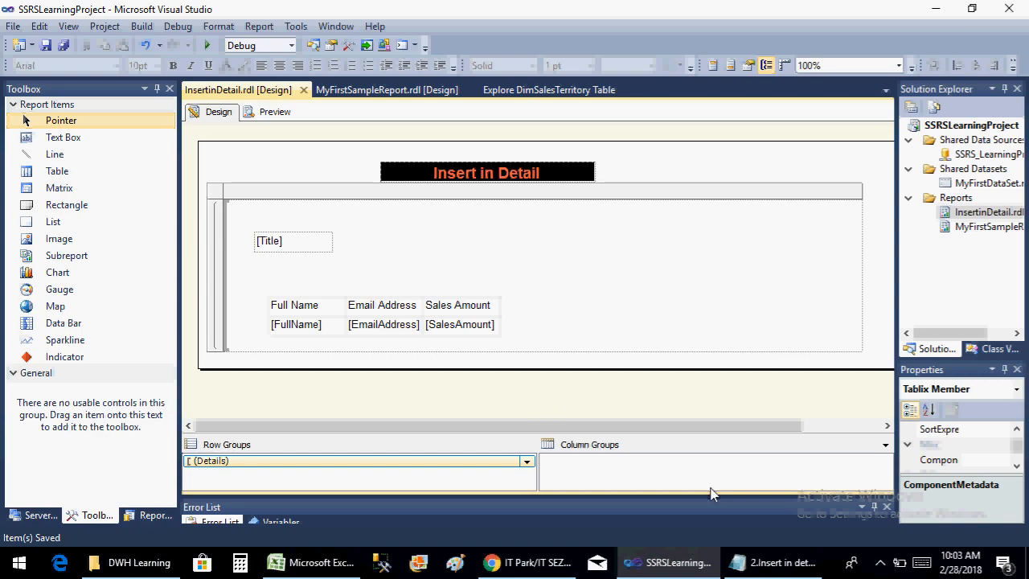
left_click(881, 565)
left_click(834, 500)
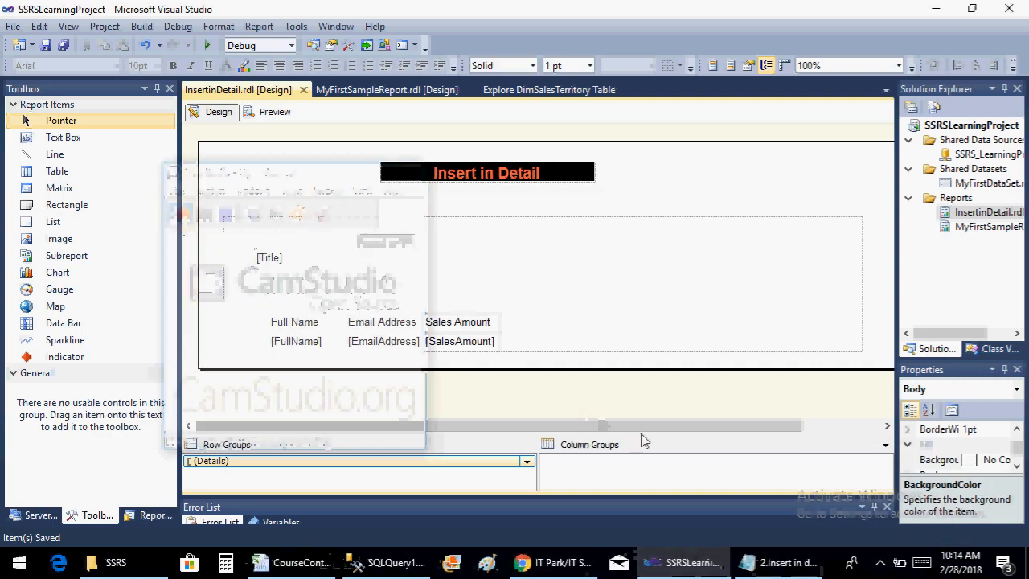
left_click(780, 563)
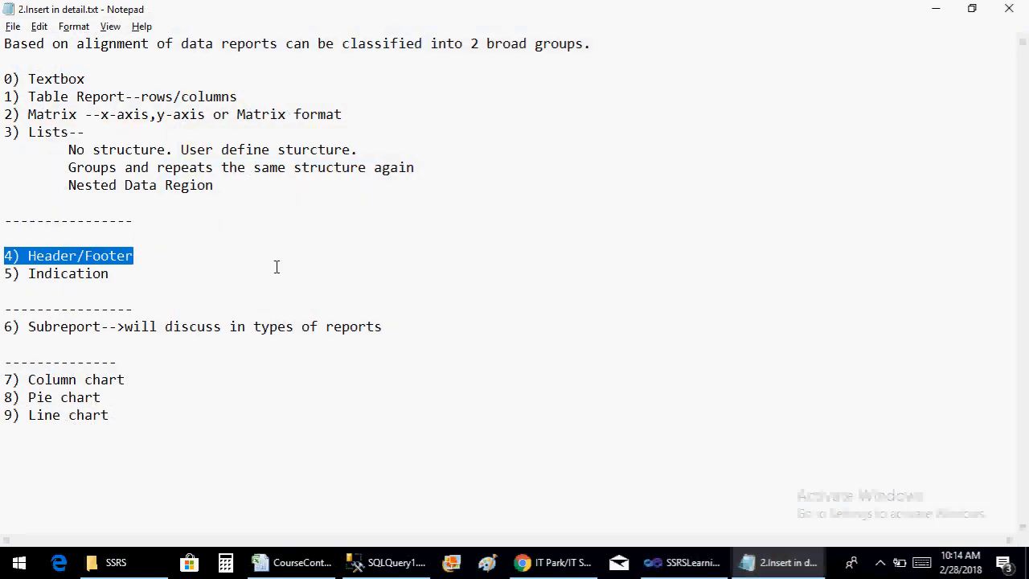
Switch to Visual Studio and add a new empty report named HeaderandFooter.rdl to the Reports folder
key("alt+Tab")
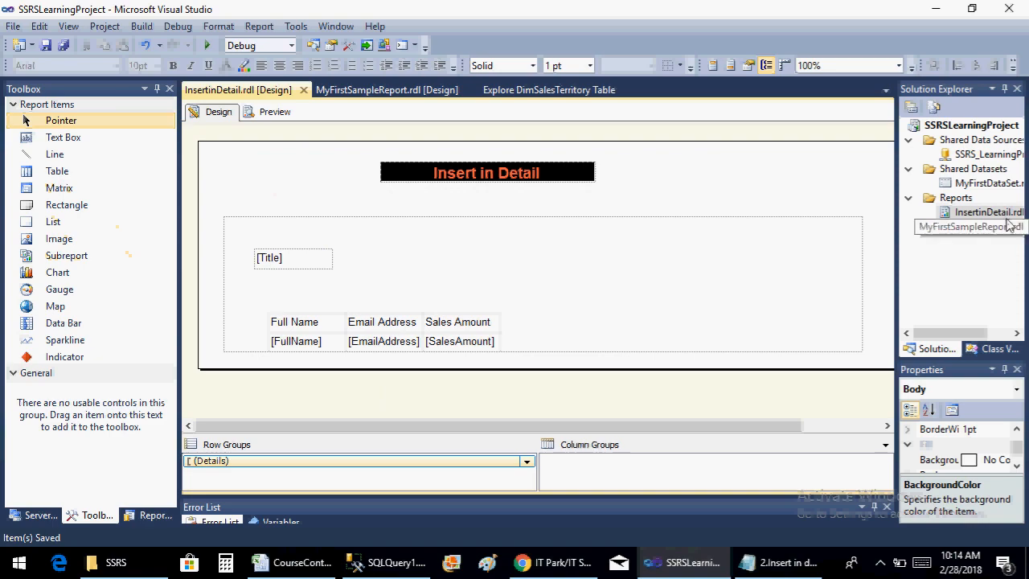
right_click(953, 198)
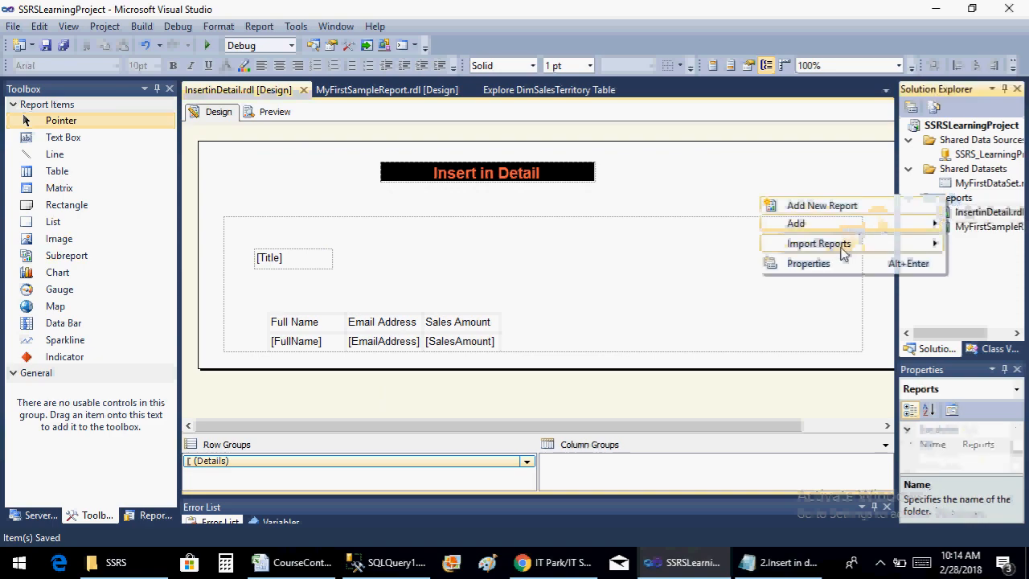
mouse_move(847, 229)
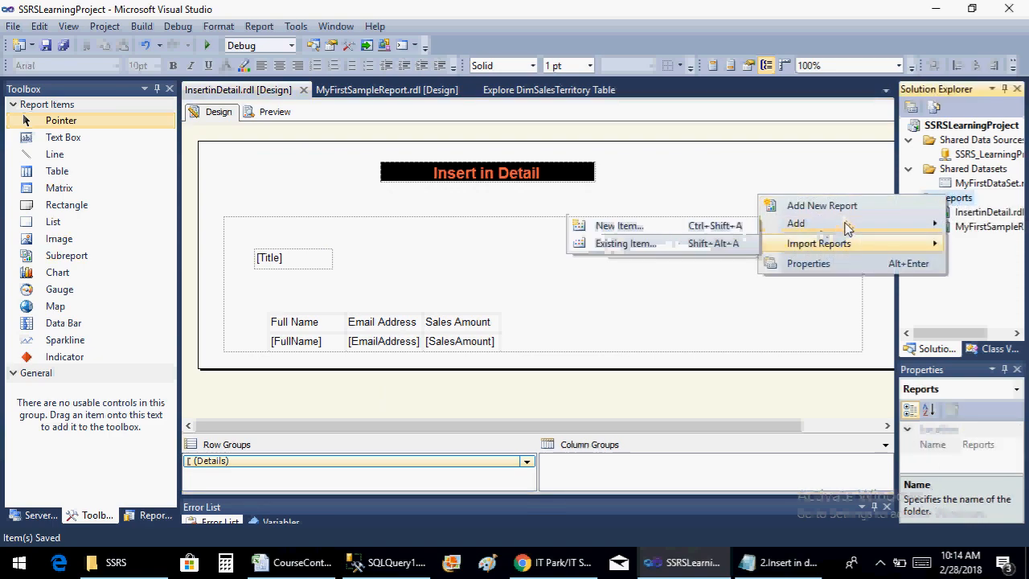
left_click(676, 228)
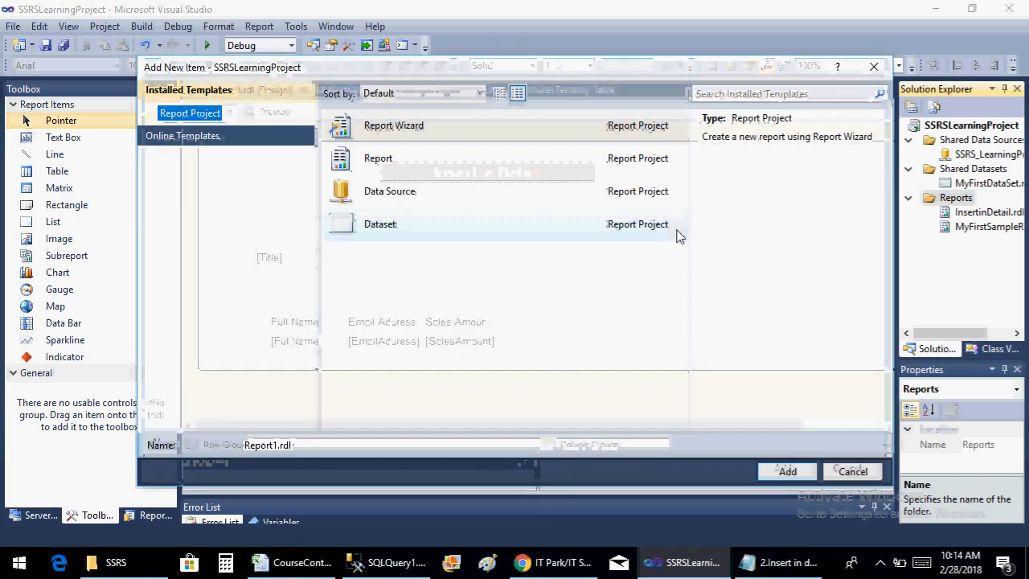
left_click(405, 168)
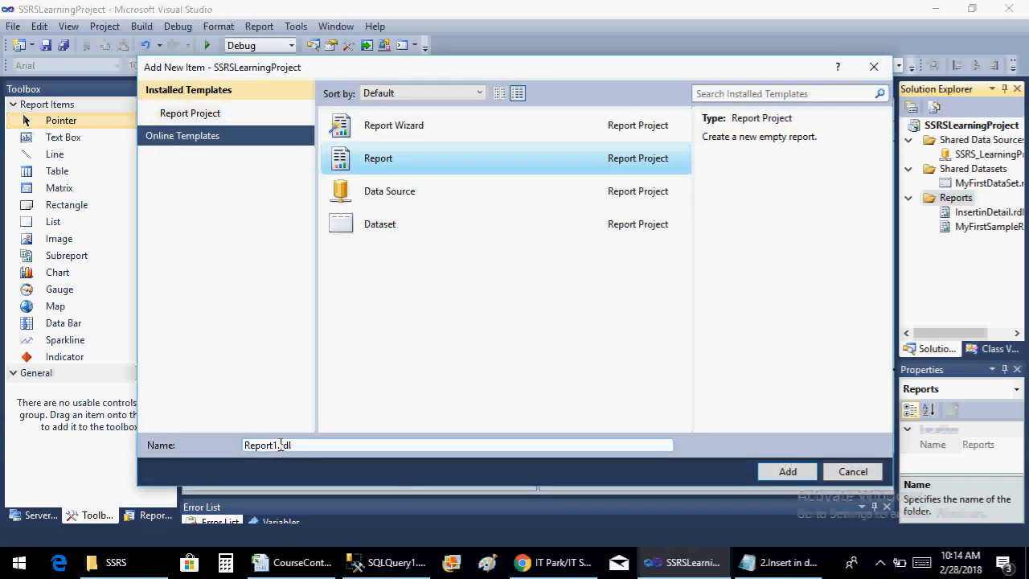
key("BackSpace")
key("BackSpace")
key("BackSpace")
key("BackSpace")
key("BackSpace")
key("BackSpace")
type("how")
key("BackSpace")
key("BackSpace")
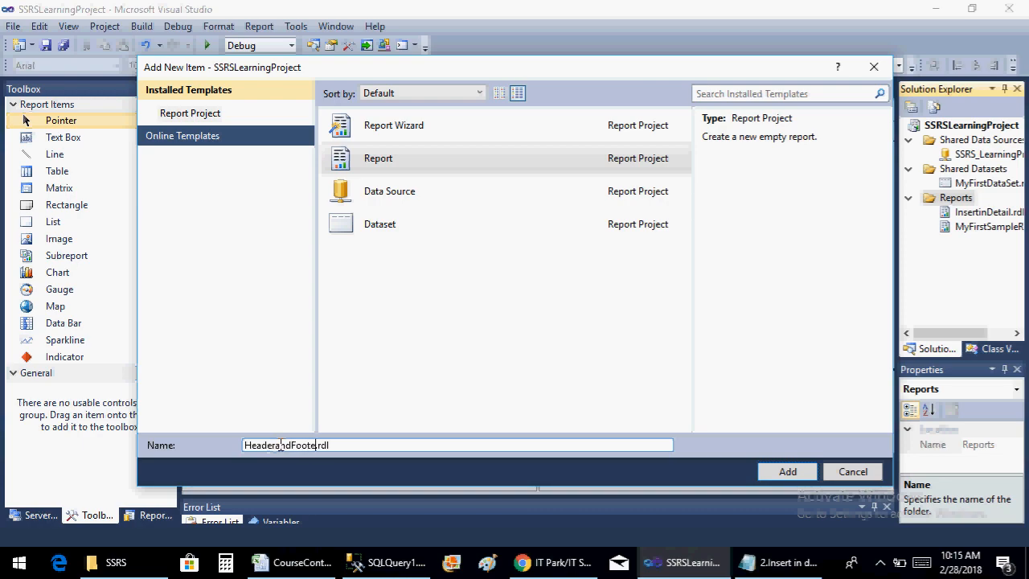
left_click(783, 470)
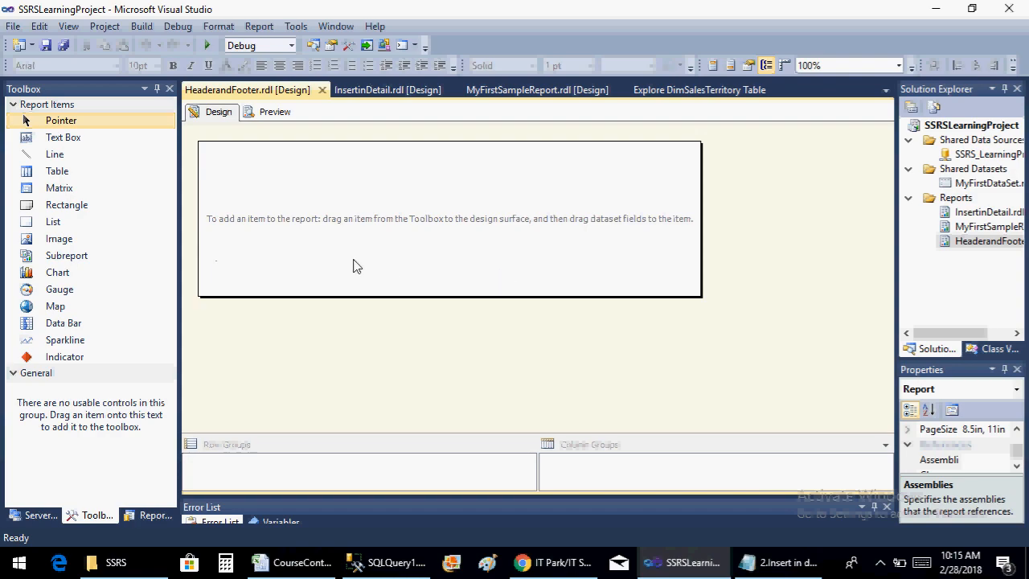
Add a data source to the report that uses the shared data source reference SSRS_LearningProject
key("ctrl+alt+d")
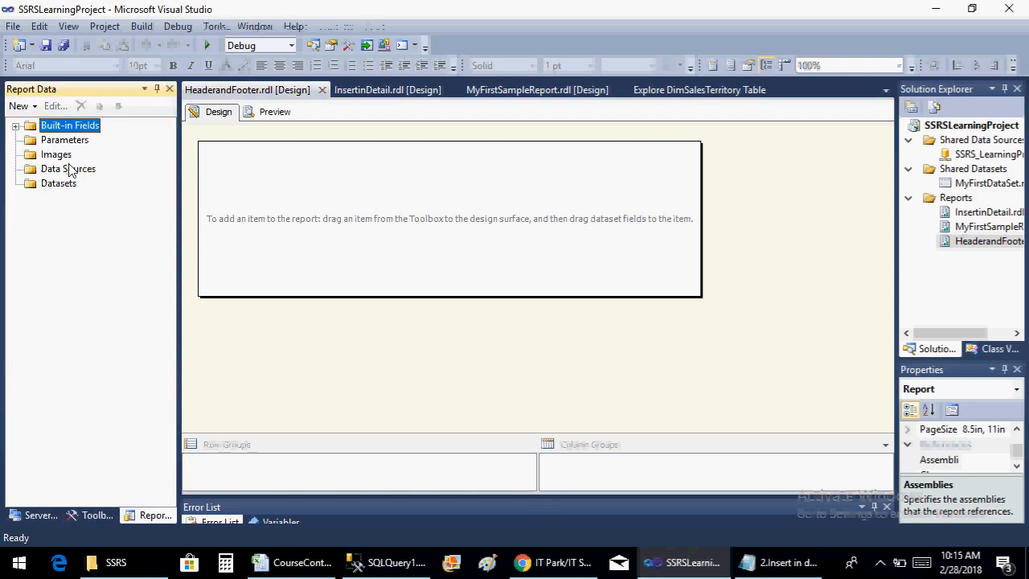
right_click(70, 171)
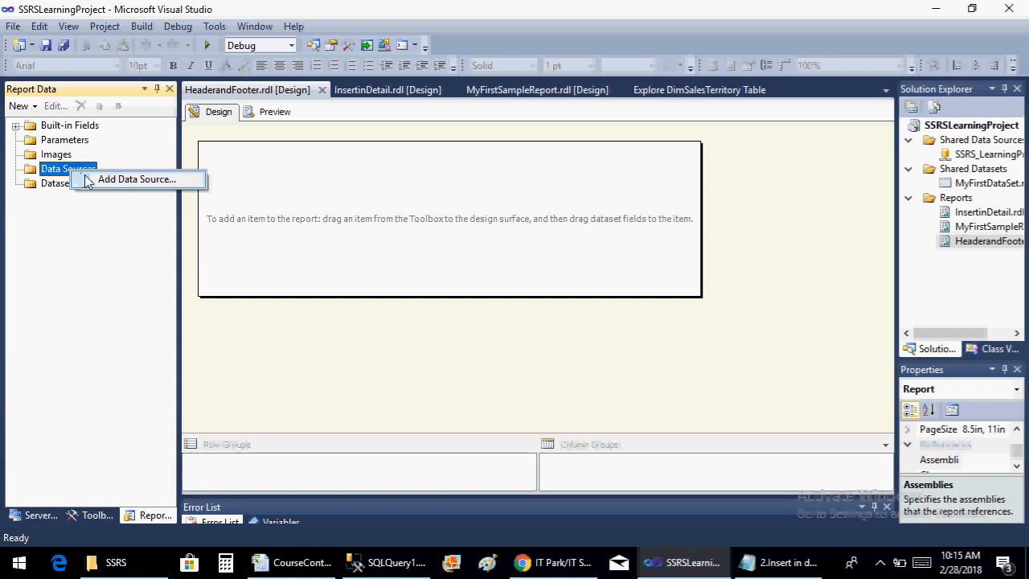
left_click(121, 179)
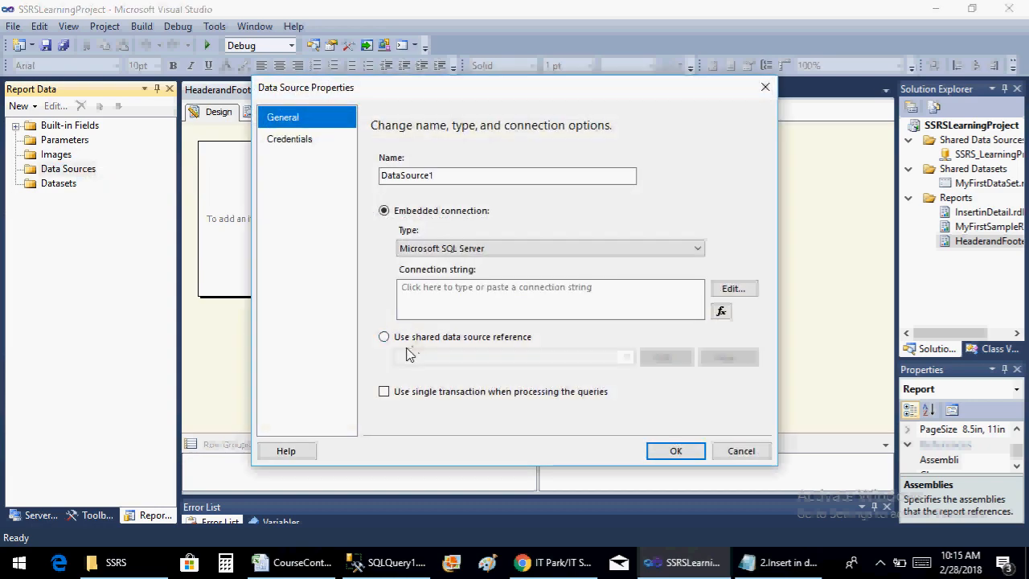
left_click(384, 337)
left_click(459, 356)
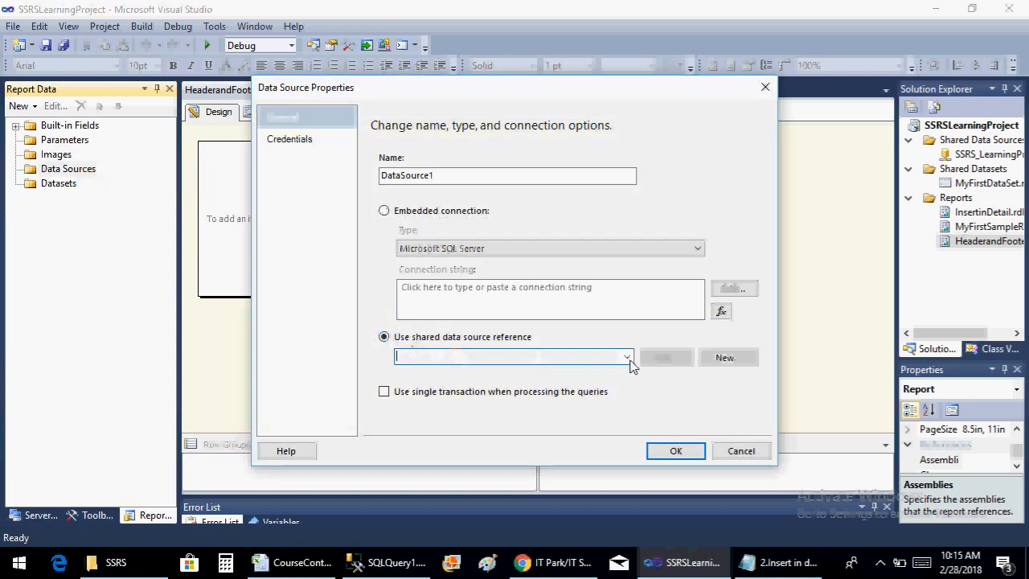
left_click(627, 358)
left_click(615, 367)
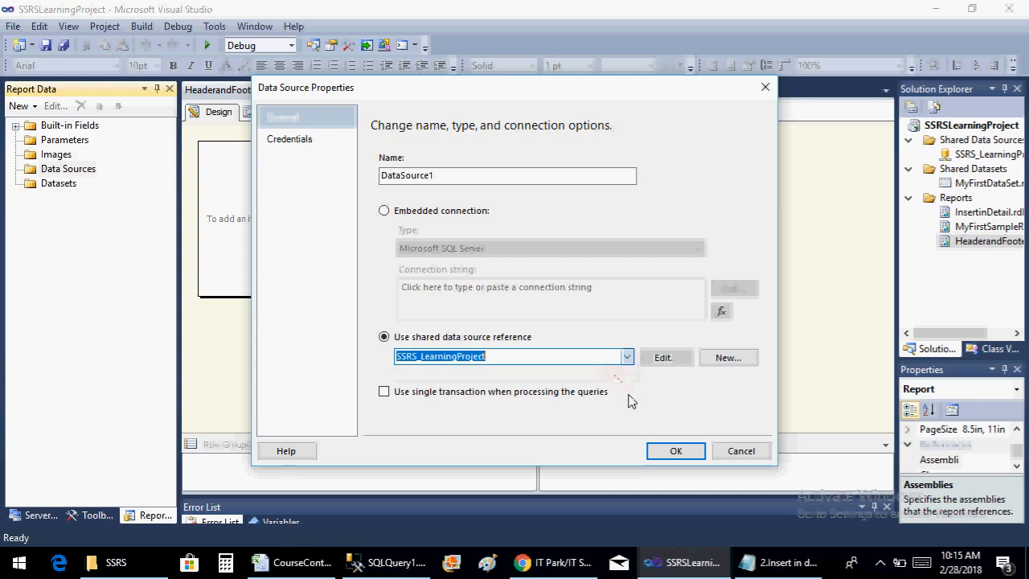
left_click(674, 450)
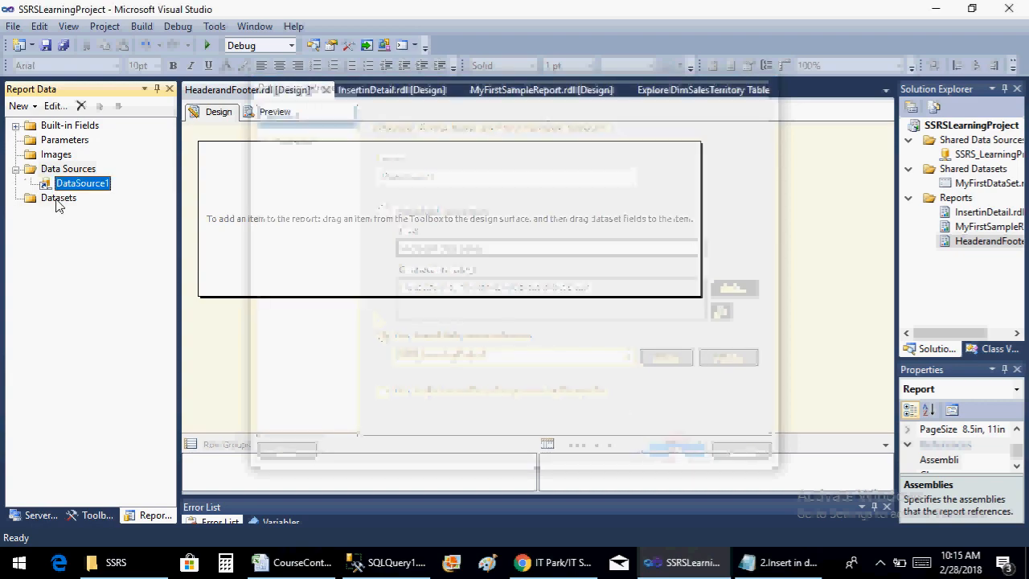
Add an embedded dataset on DataSource1 with the query SELECT * FROM [dbo].[DimCustomer]
right_click(57, 201)
left_click(92, 204)
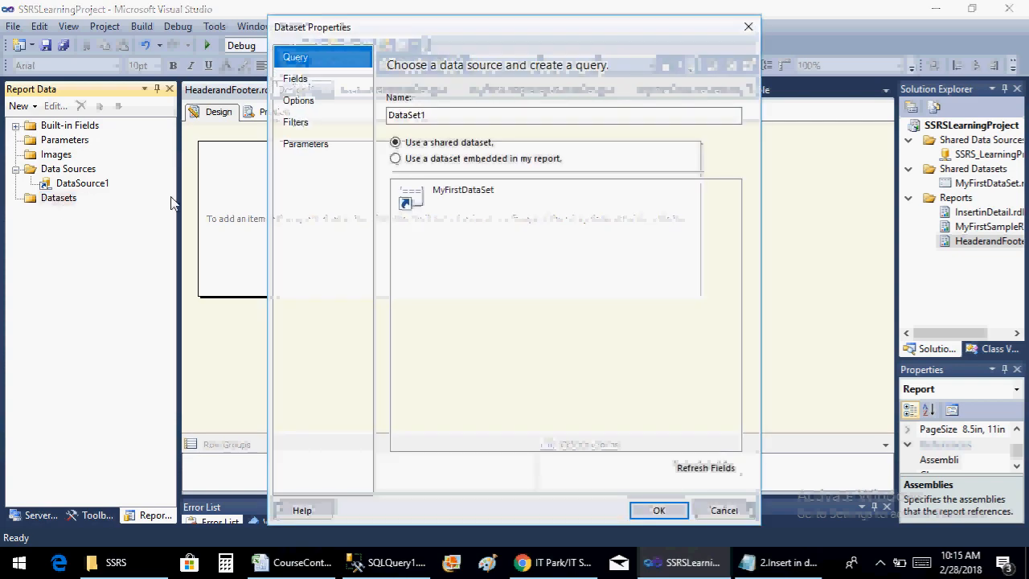
left_click(406, 158)
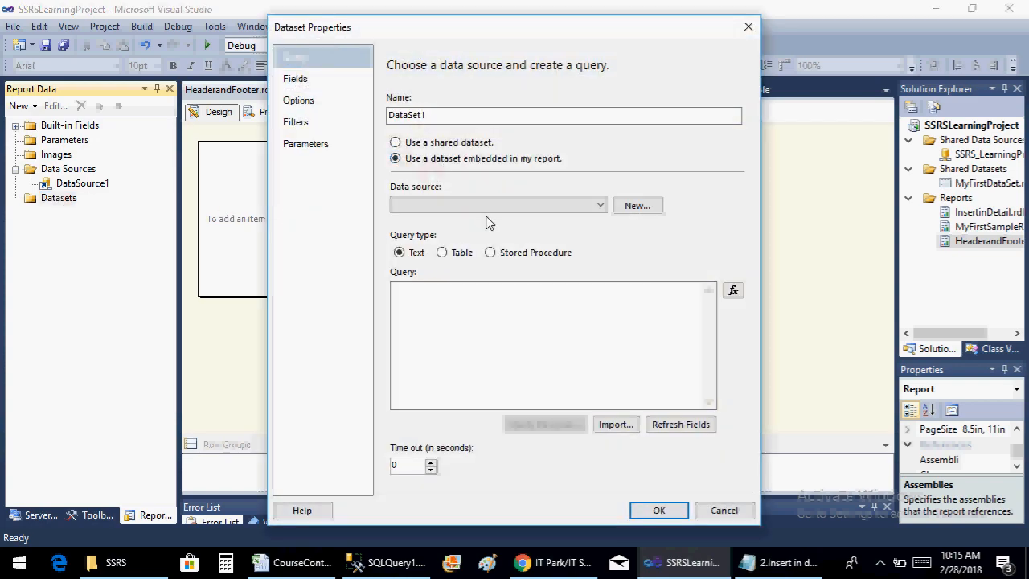
left_click(507, 206)
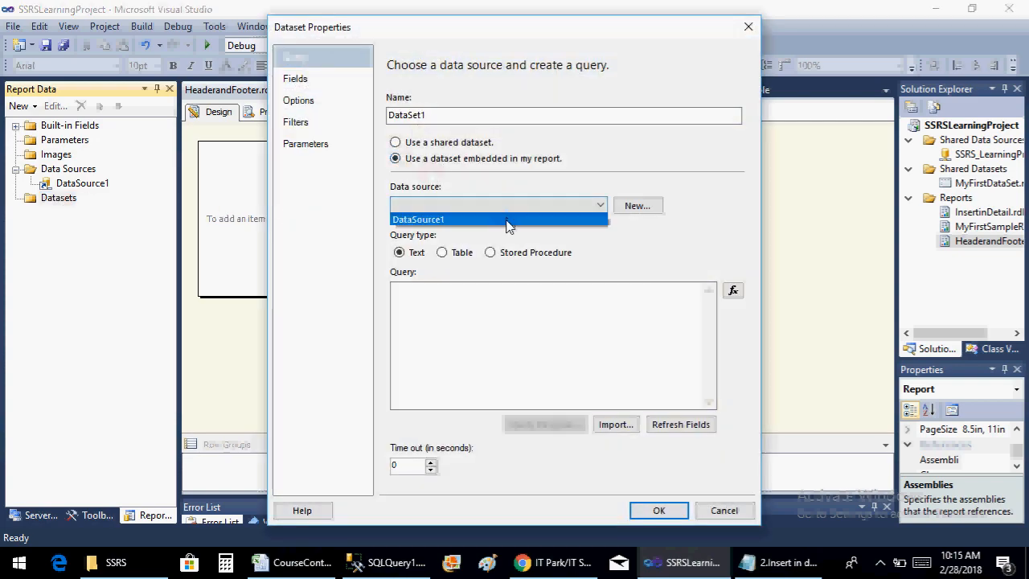
left_click(503, 218)
left_click(496, 296)
type("SELECT * FROM [dbo].[DimCustomer]")
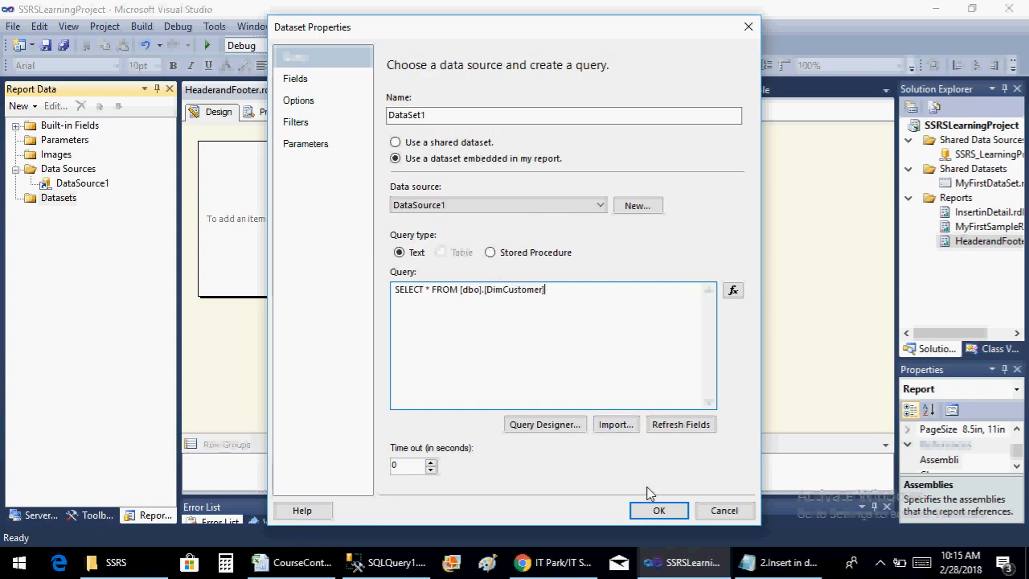
left_click(658, 510)
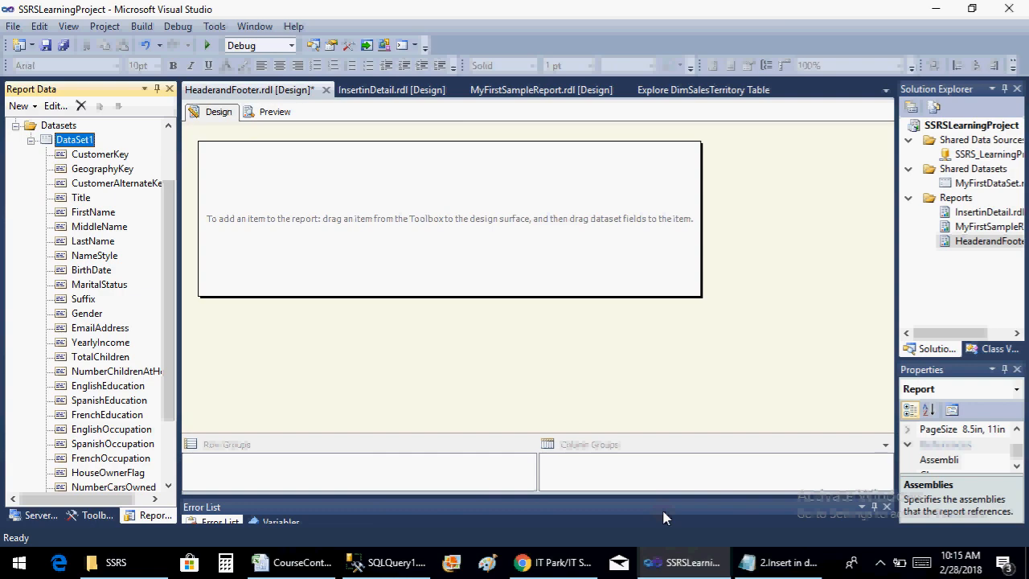
Insert a table in the report body and assign the FirstName field to its first column
right_click(282, 196)
mouse_move(378, 254)
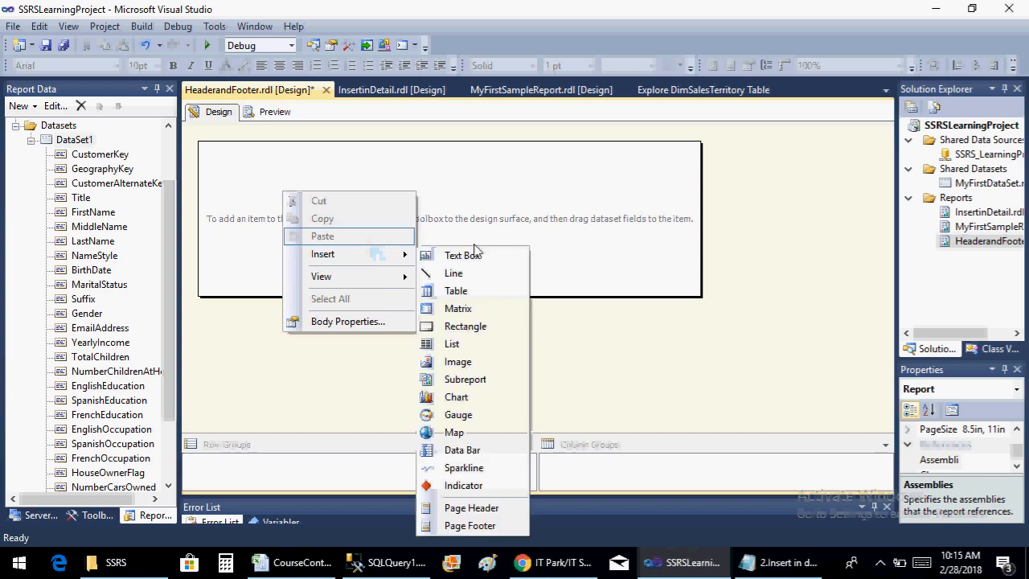
left_click(505, 290)
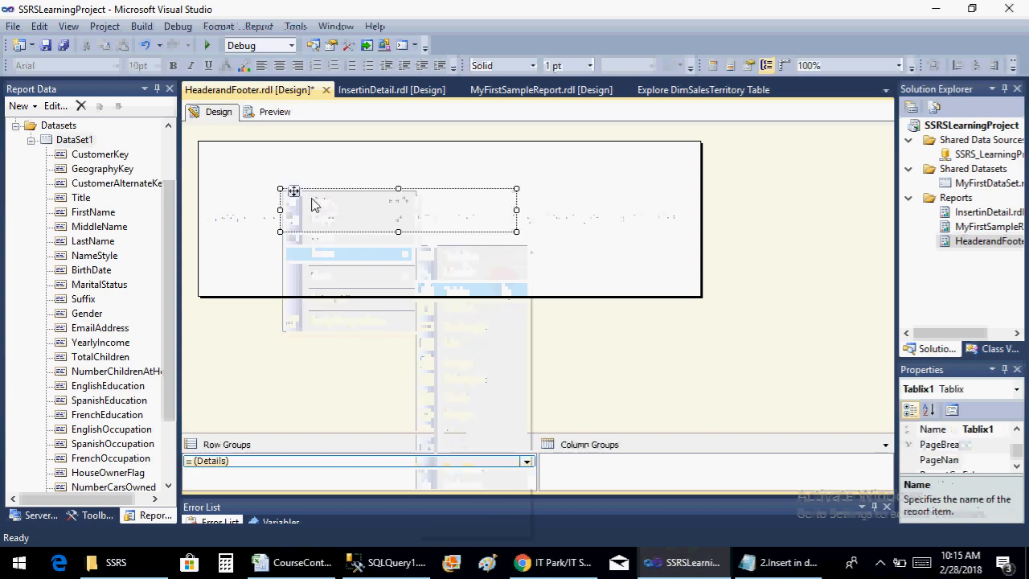
left_click(308, 222)
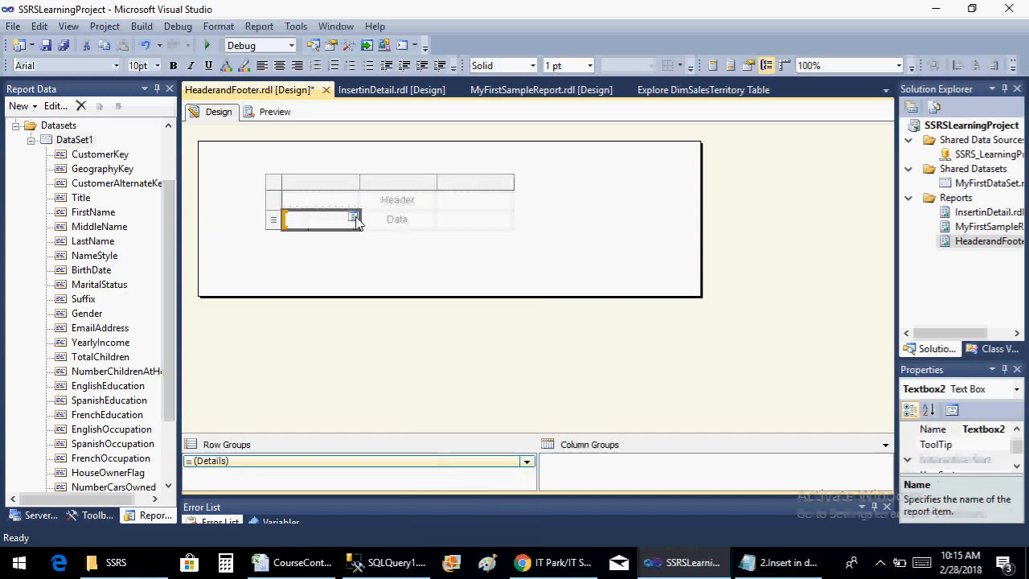
left_click(354, 218)
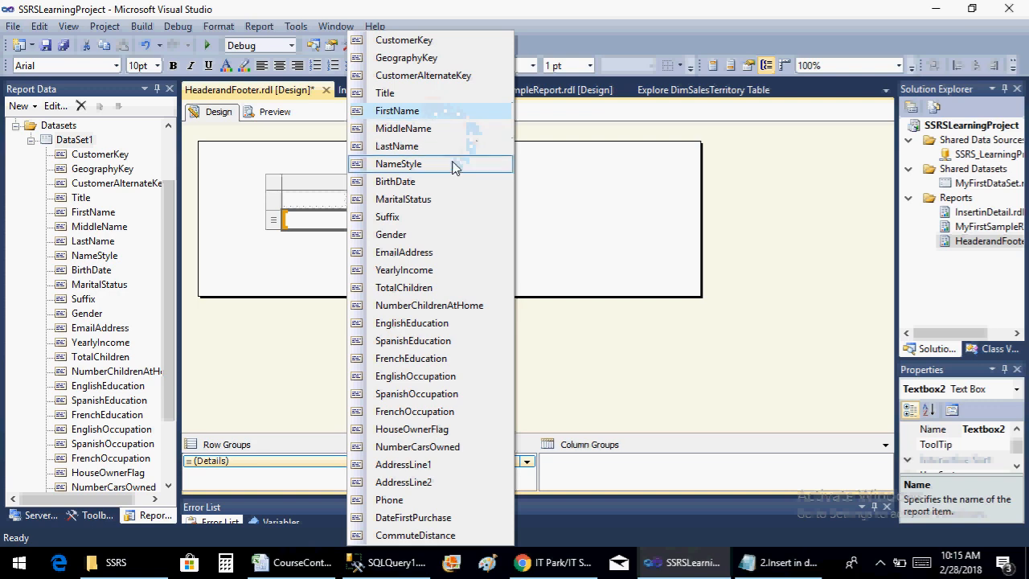
left_click(479, 113)
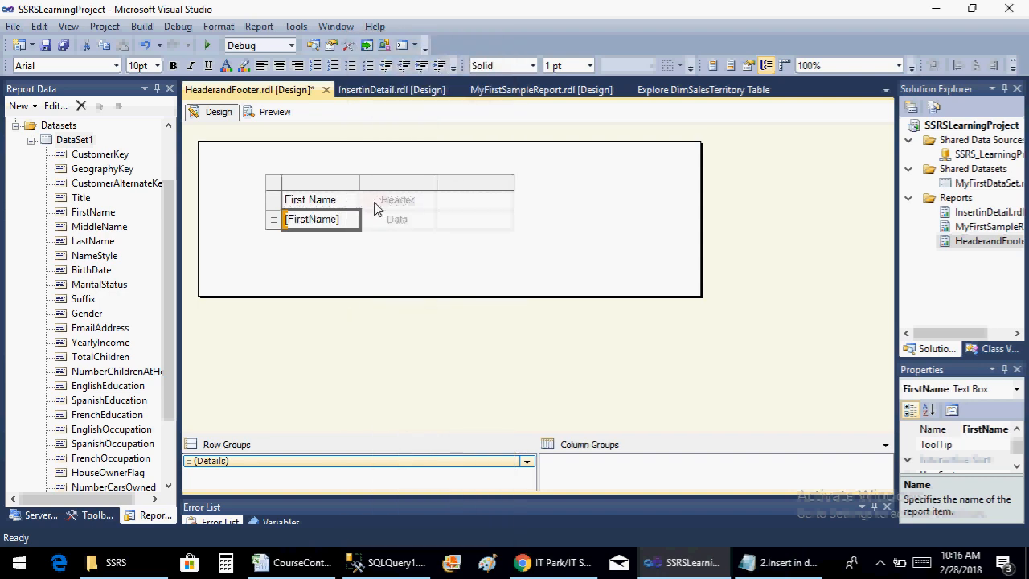
Assign EmailAddress to the table's second column and AddressLine1 to its third, and save the report
left_click(382, 203)
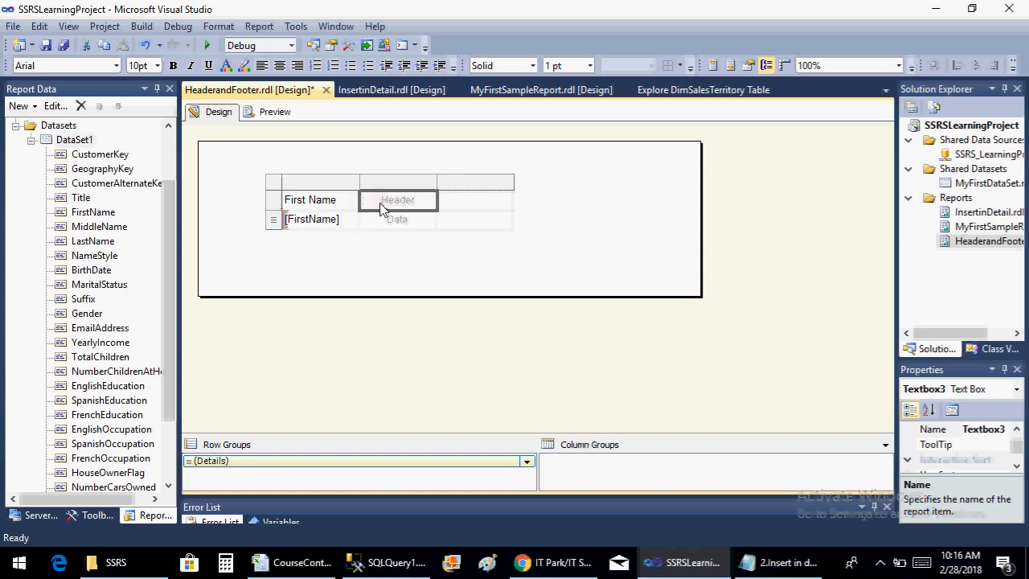
left_click(393, 218)
left_click(433, 220)
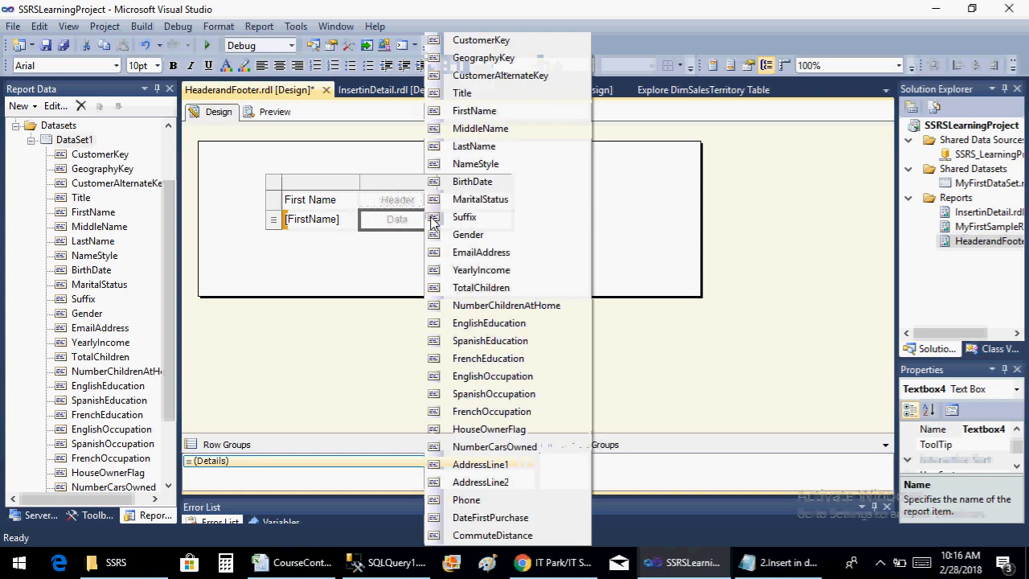
left_click(485, 253)
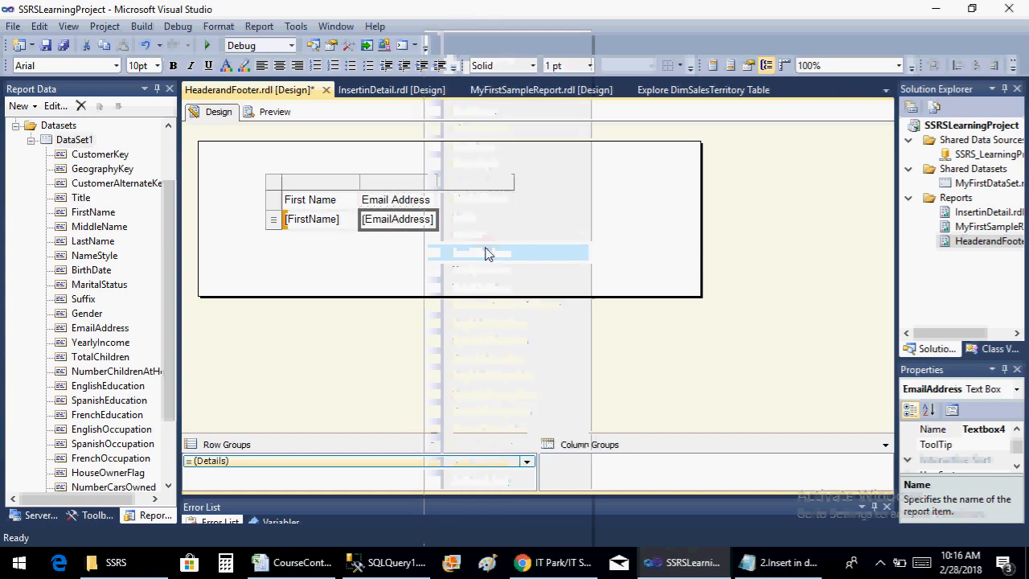
left_click(480, 219)
left_click(510, 218)
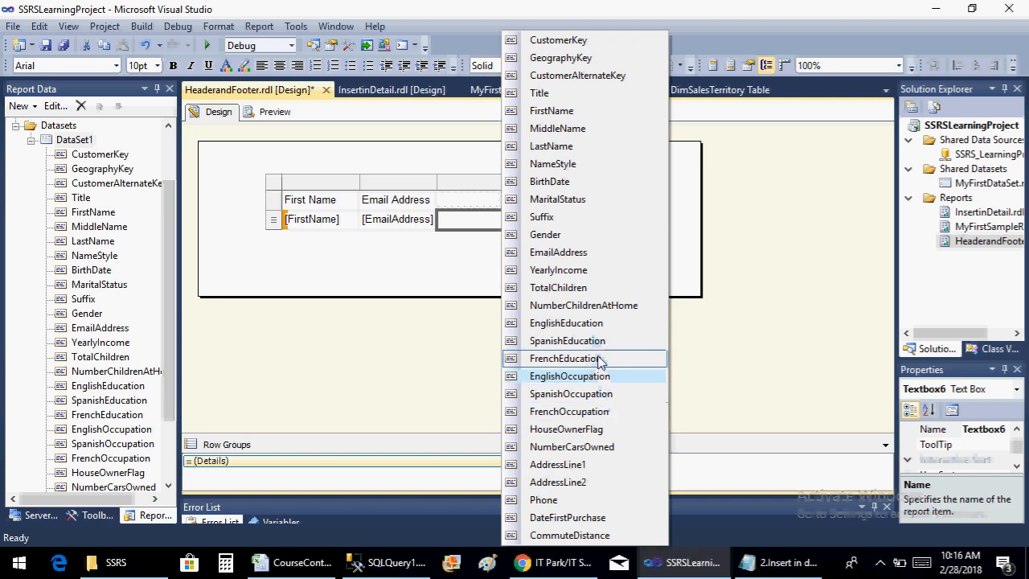
left_click(597, 465)
left_click(580, 212)
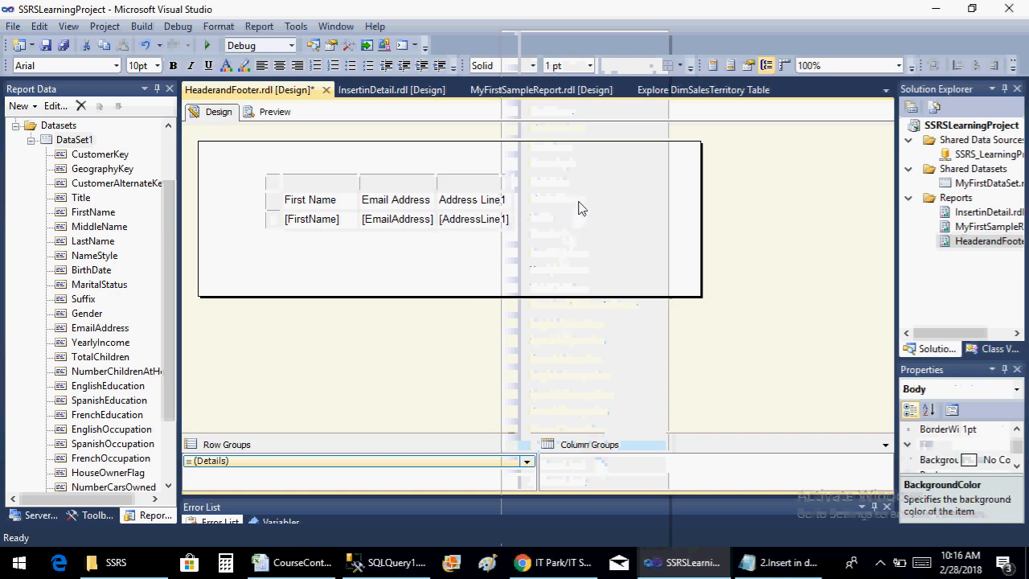
key("ctrl+s")
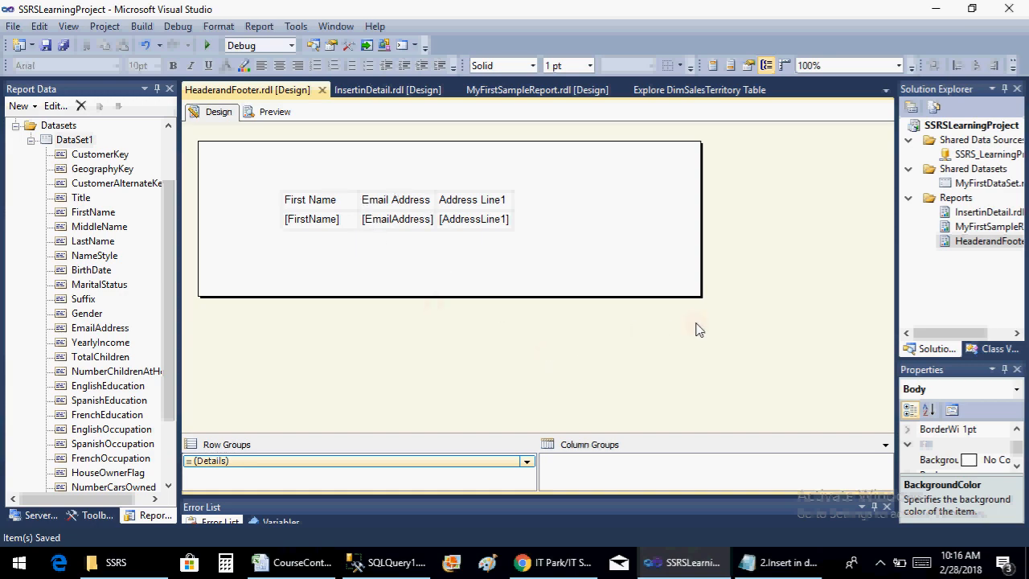
Preview the report, page forward through the customer rows and back to the first page, and return to the design view
left_click(273, 113)
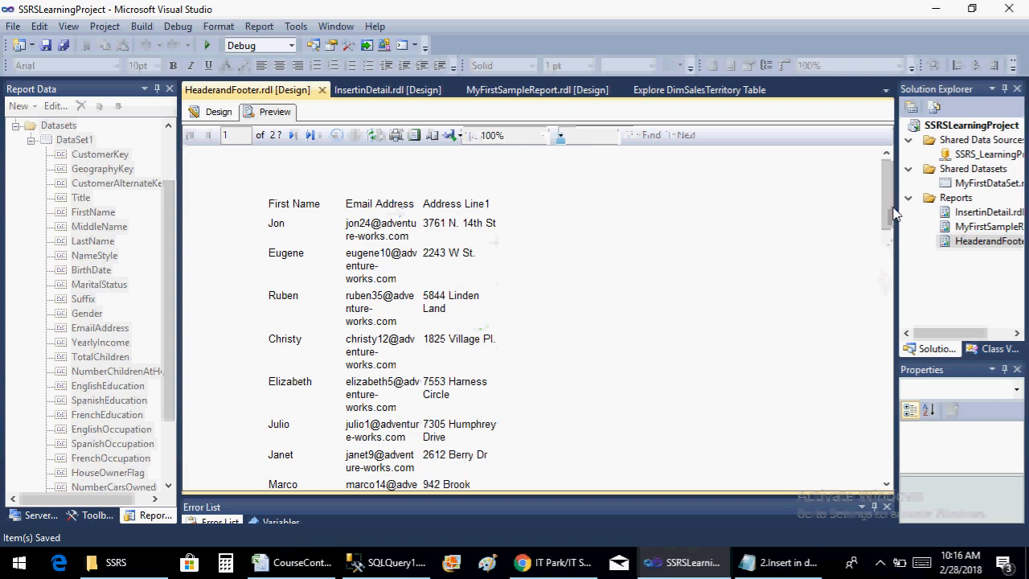
left_click_drag(888, 218, 909, 267)
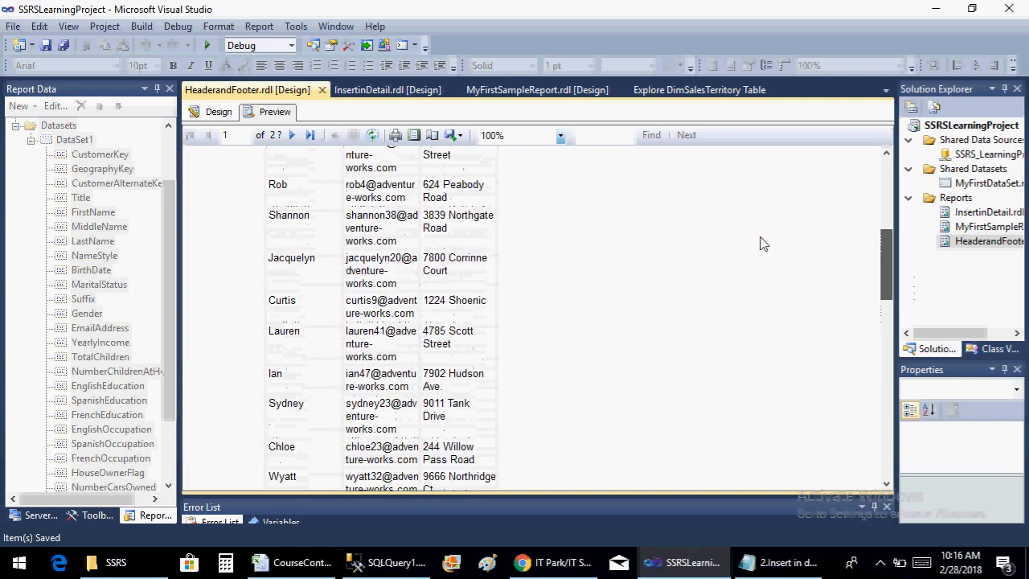
left_click(292, 137)
left_click(292, 136)
left_click(292, 137)
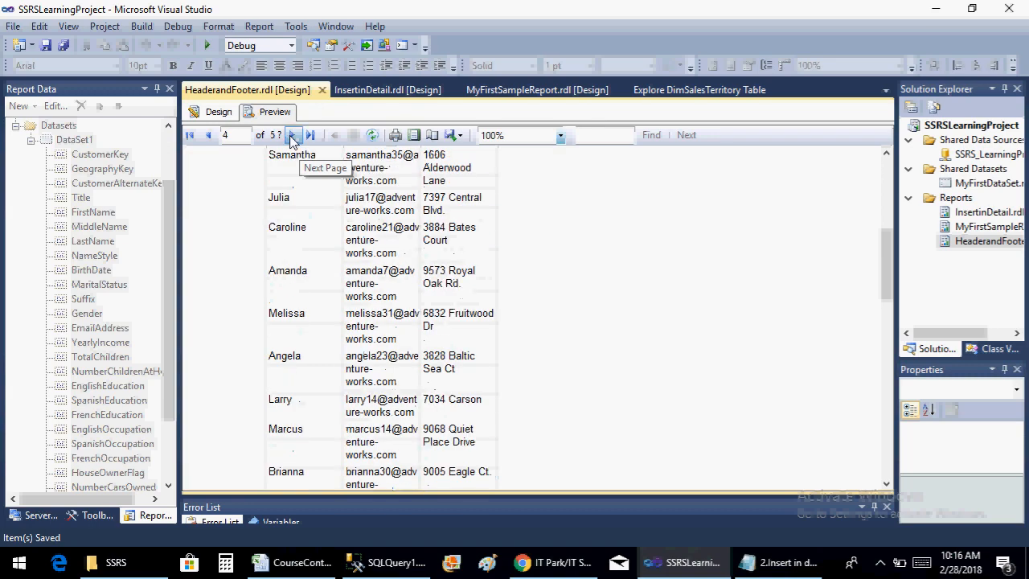
left_click(292, 136)
left_click(292, 137)
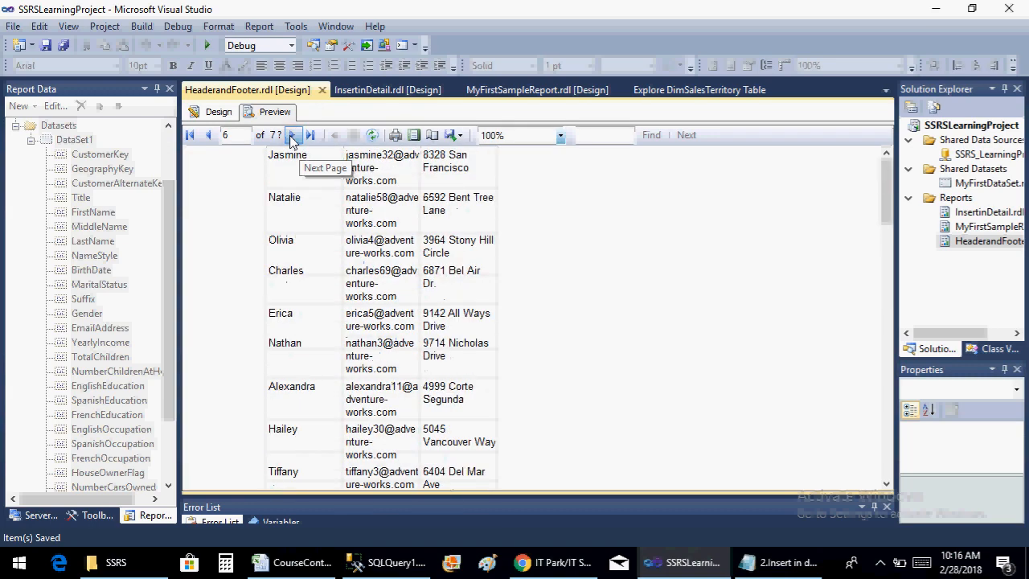
left_click(291, 137)
left_click(292, 137)
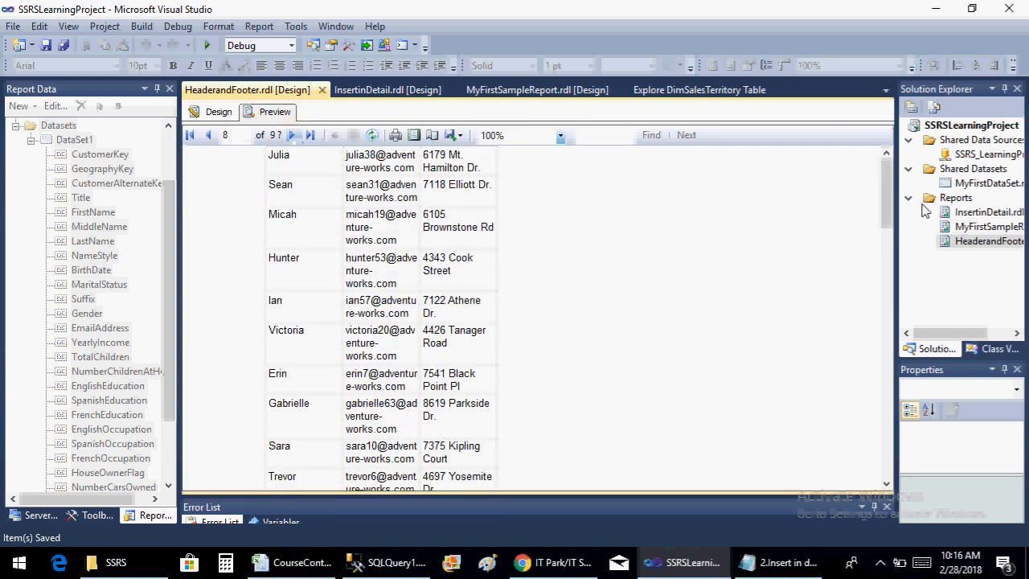
mouse_move(885, 180)
left_mouse_down()
mouse_move(903, 429)
mouse_move(901, 175)
left_mouse_up()
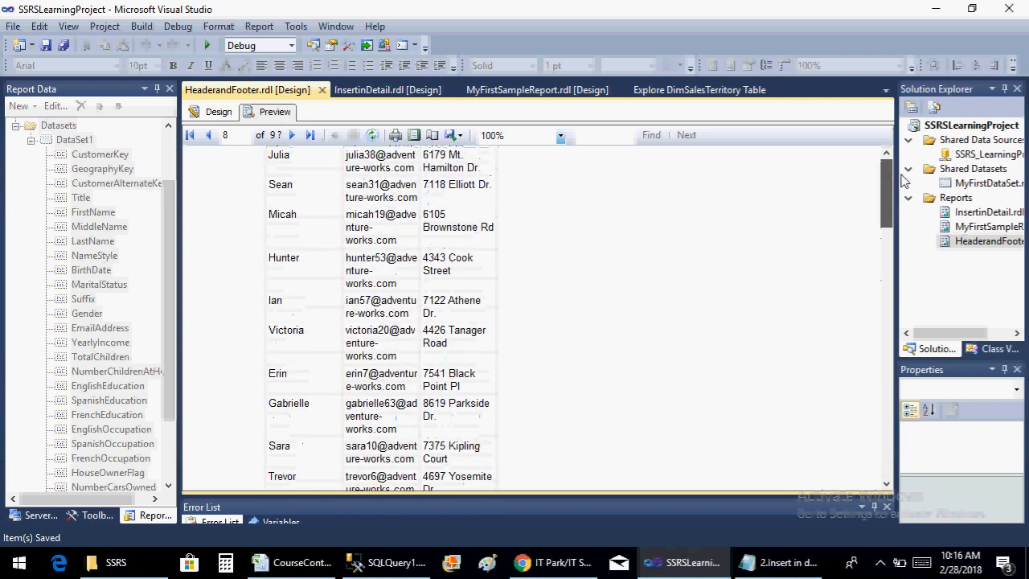
left_click(209, 136)
left_click(209, 136)
left_click(209, 136)
left_click(209, 136)
left_click(209, 136)
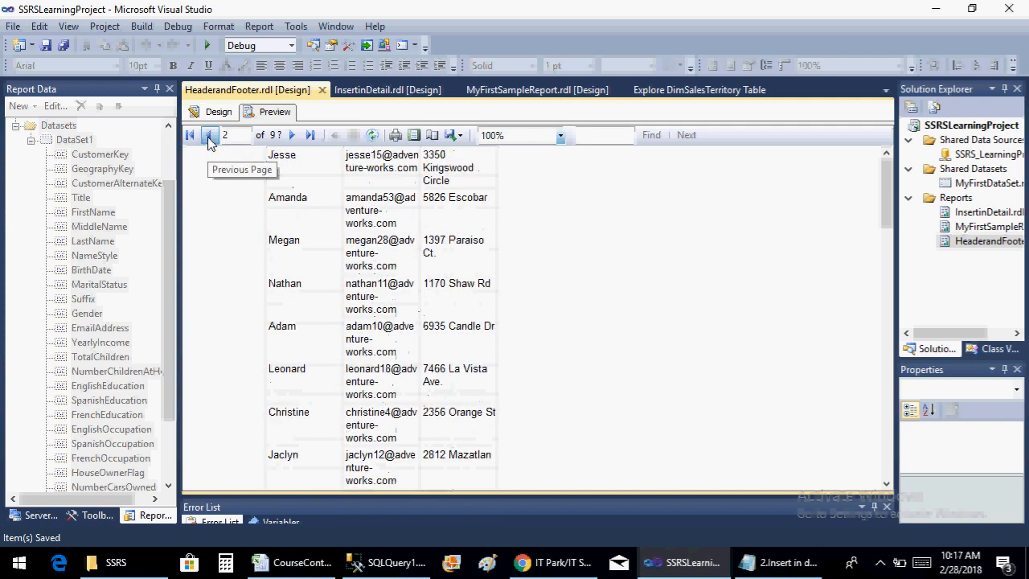
left_click(209, 136)
left_click(209, 136)
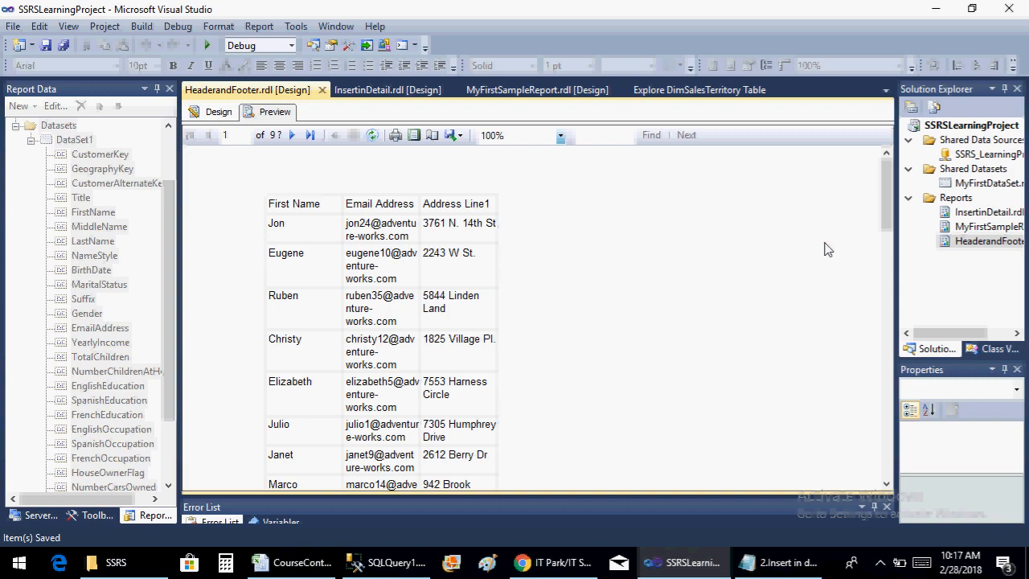
left_click(227, 118)
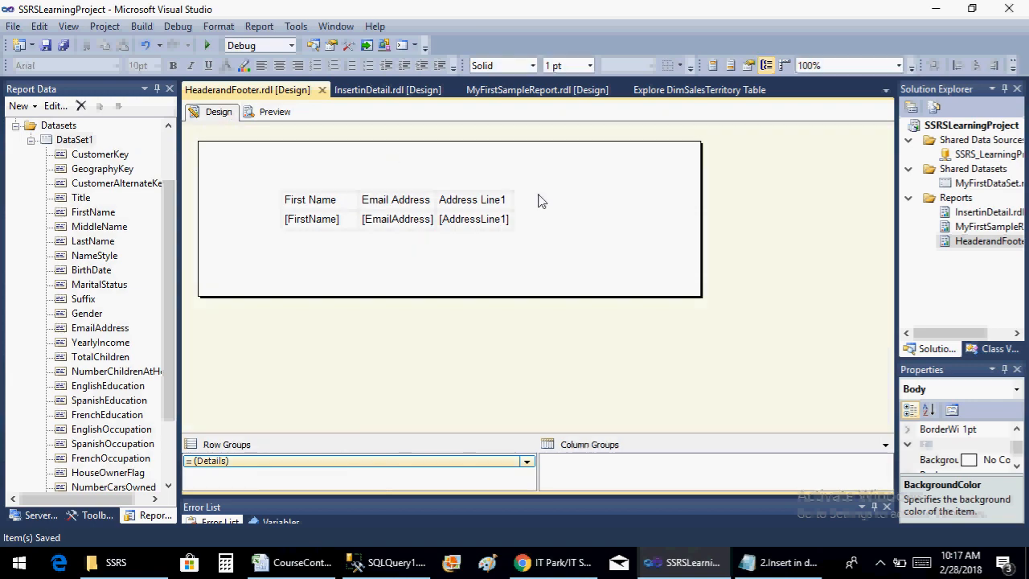
Add a page header to the report
right_click(541, 201)
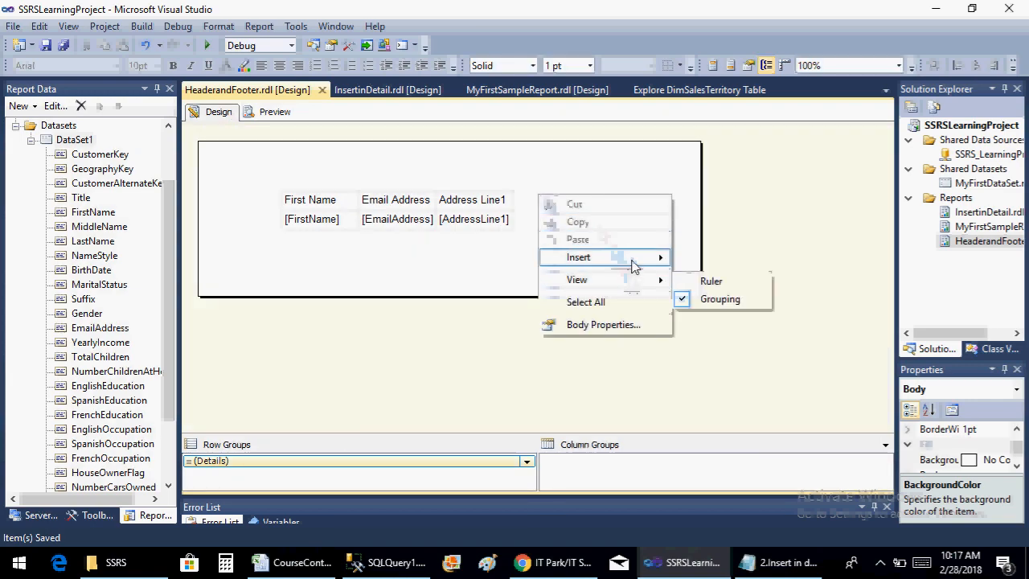
mouse_move(633, 259)
left_click(730, 509)
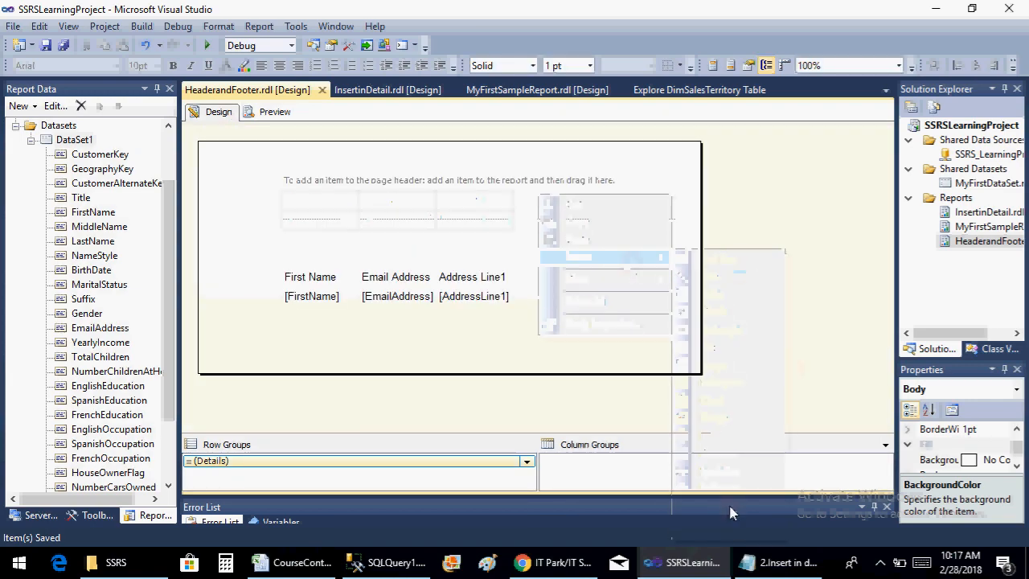
Insert a text box in the page header, widen it beyond the table's width, and enter CUSTOMER INFORMATION
right_click(288, 193)
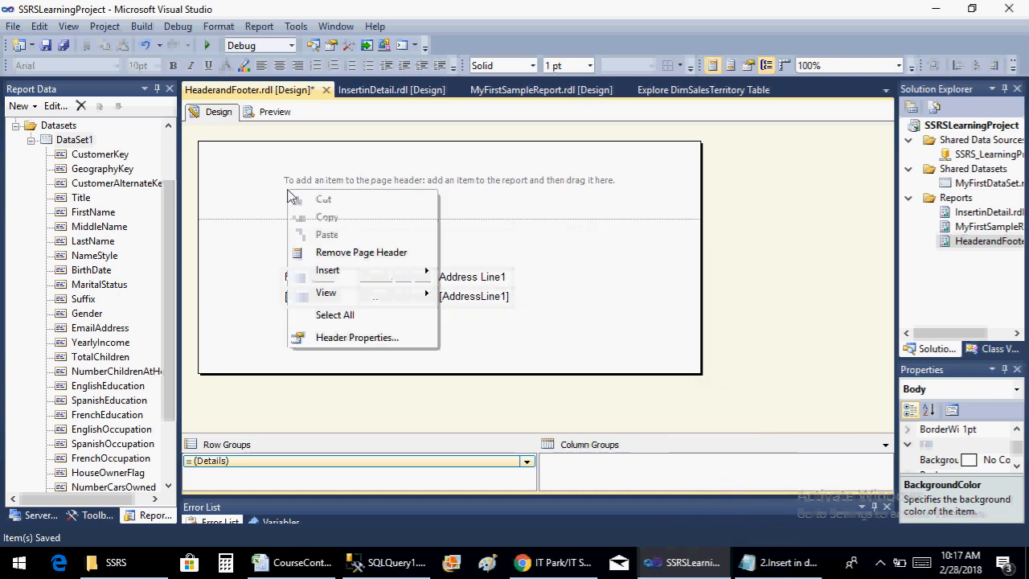
mouse_move(404, 270)
left_click(496, 274)
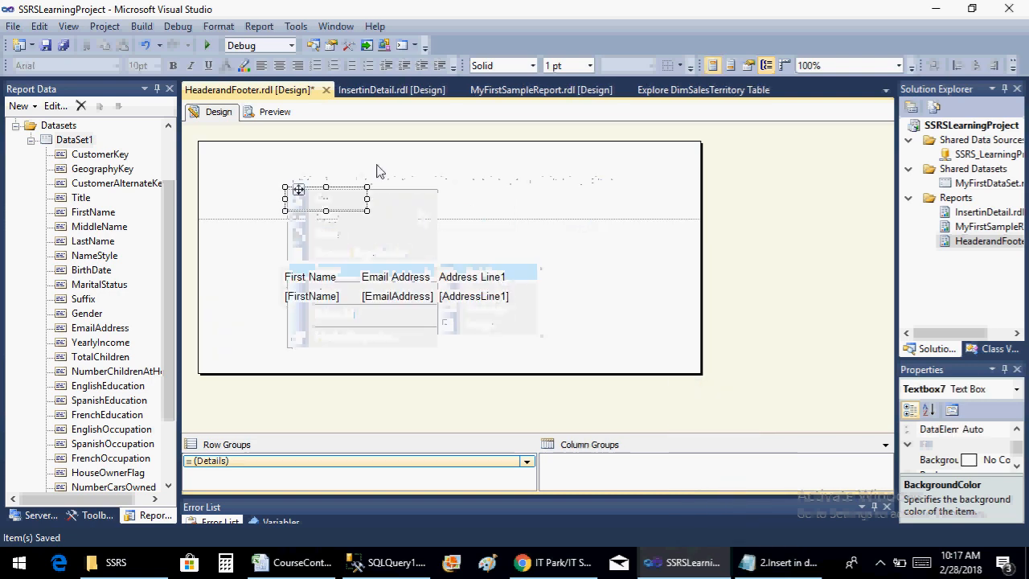
left_click_drag(368, 203, 602, 202)
right_click(418, 199)
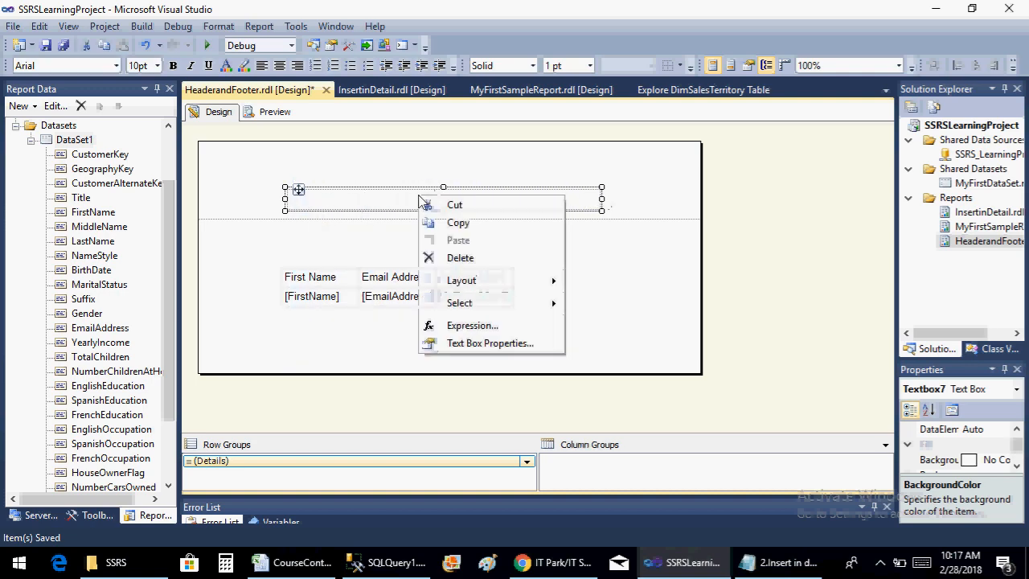
left_click(346, 206)
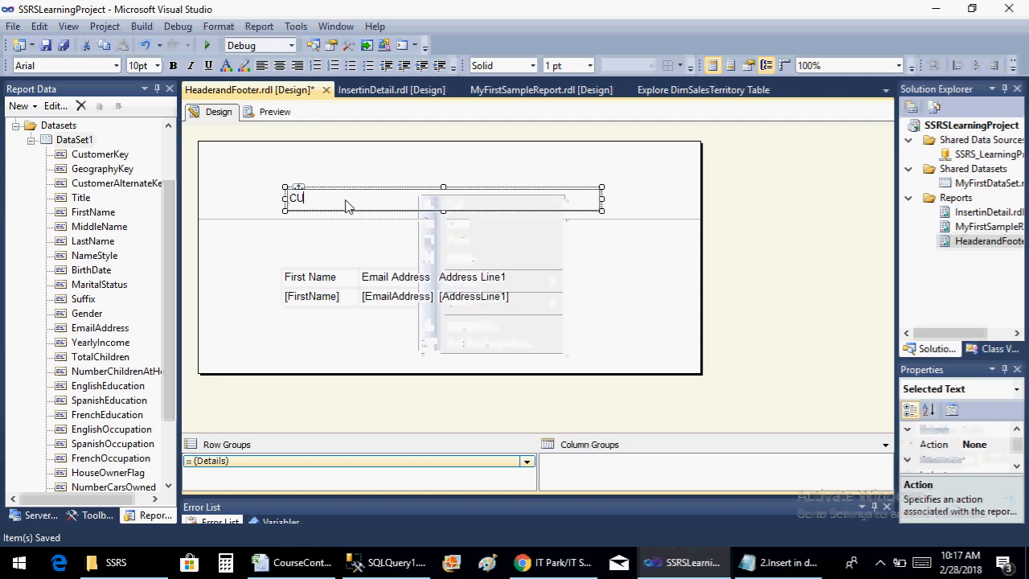
type("CUSTOMER")
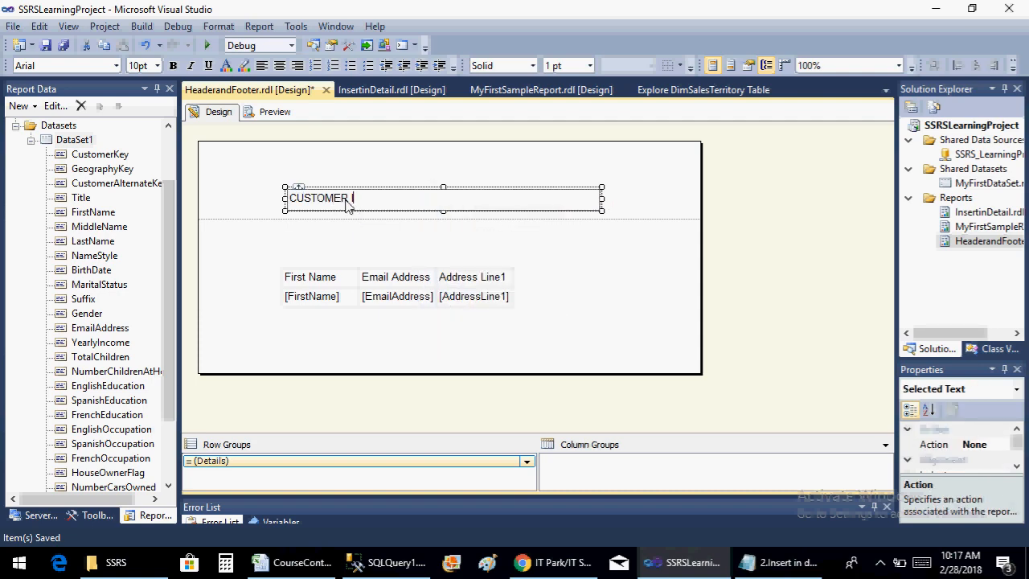
type(" INFORMATION")
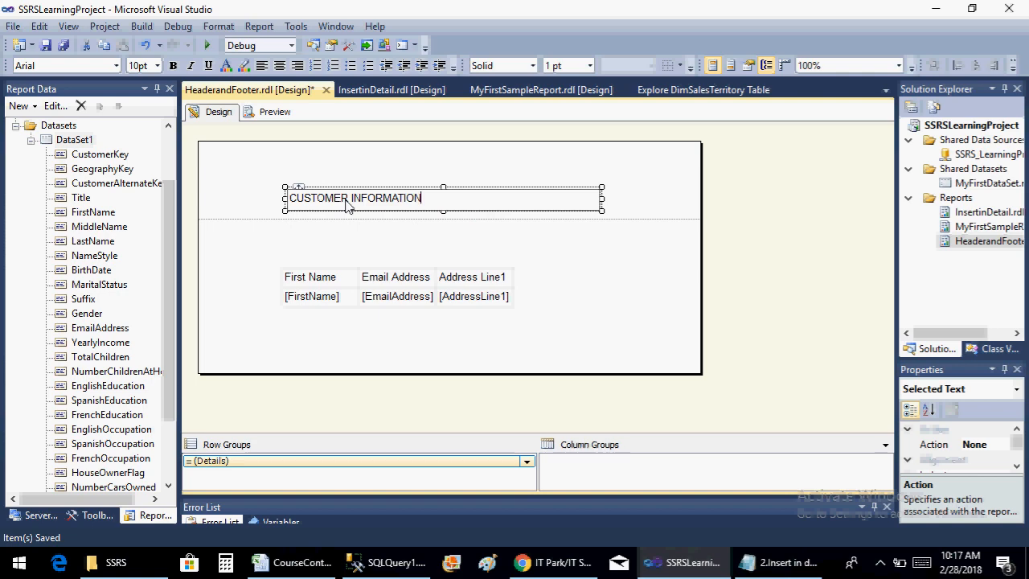
Centre the CUSTOMER INFORMATION text within its text box and shift the box slightly left in the page header
key("ctrl+shift+Left")
key("ctrl+shift+Left")
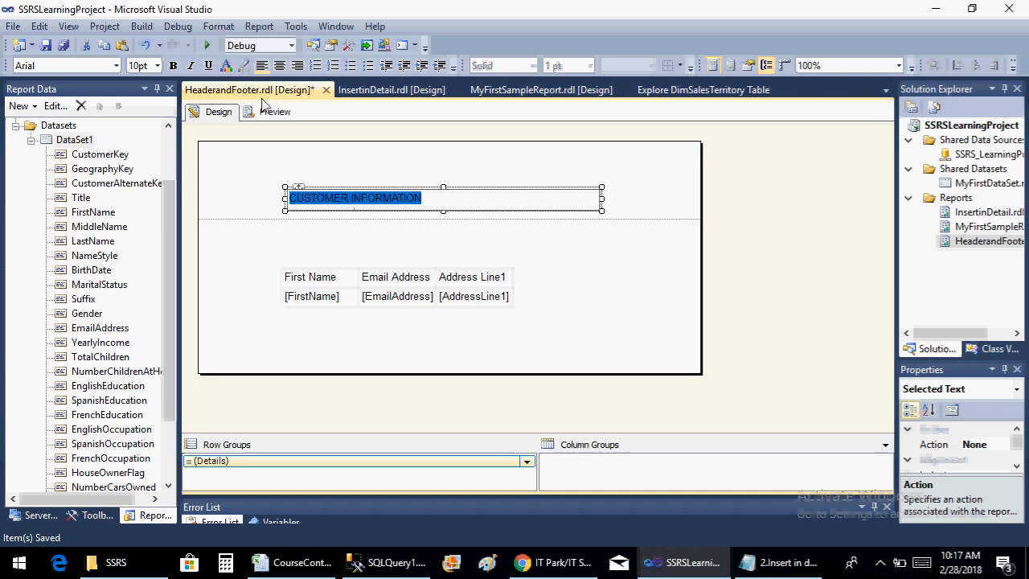
left_click(279, 65)
left_click(383, 148)
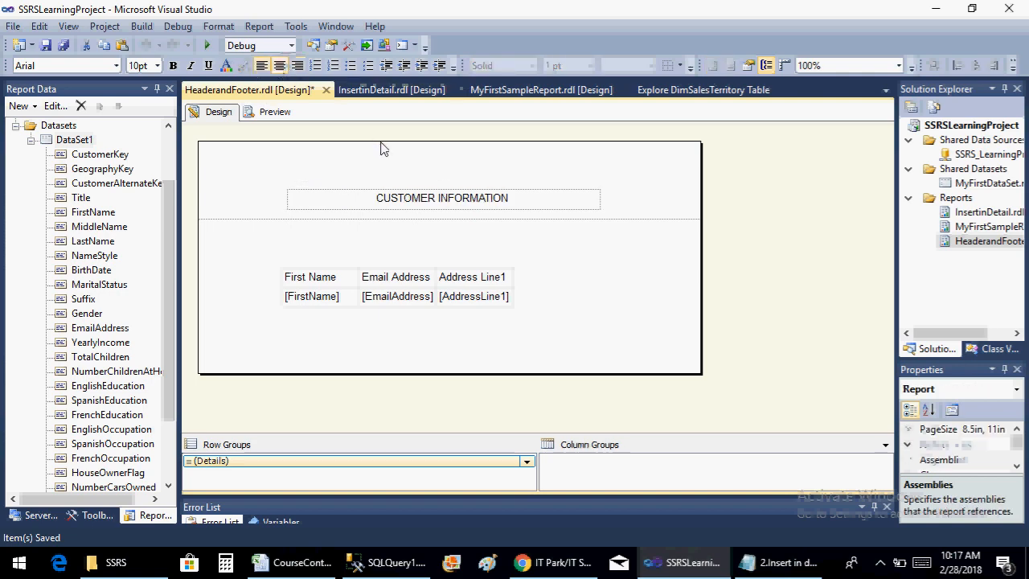
left_click(294, 192)
left_click_drag(297, 184, 267, 184)
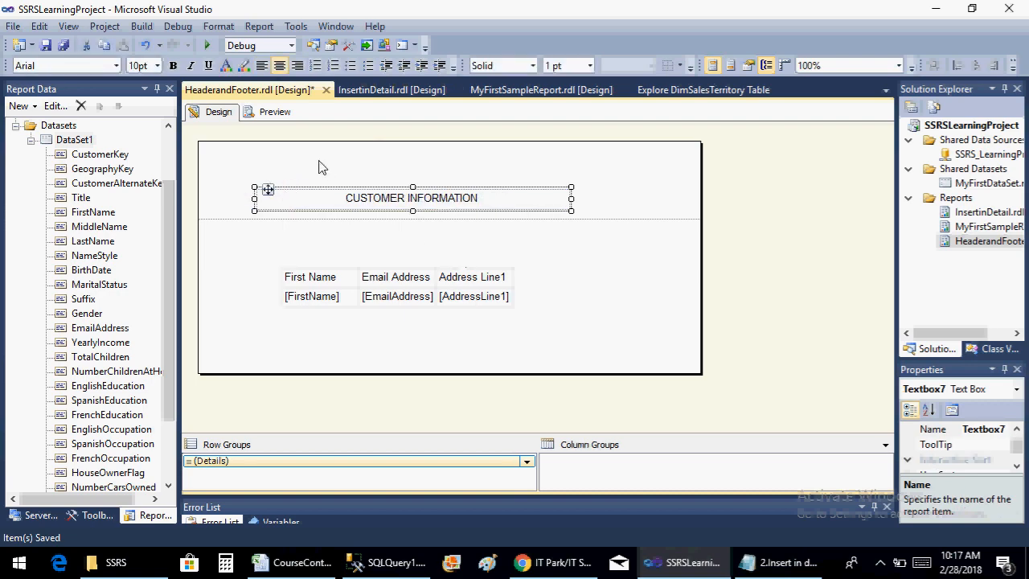
Try a light pink font colour on the CUSTOMER INFORMATION header text and undo it
left_click(226, 65)
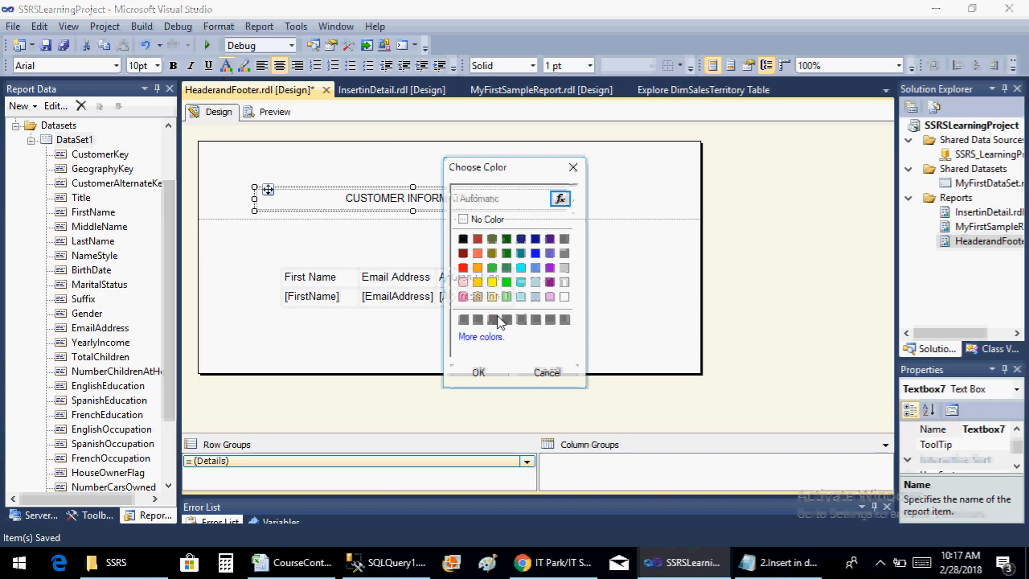
left_click(463, 282)
left_click(488, 373)
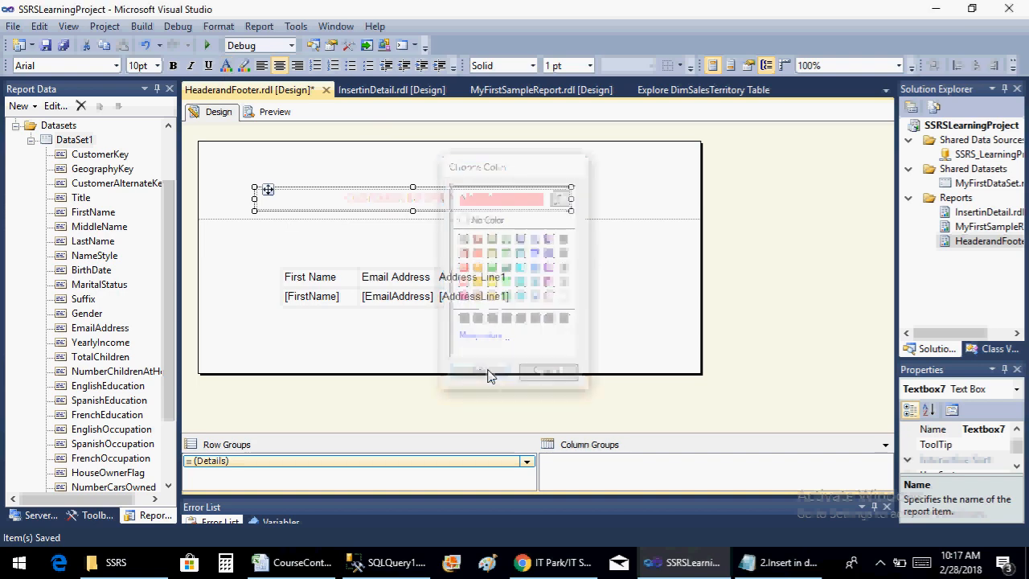
key("ctrl+z")
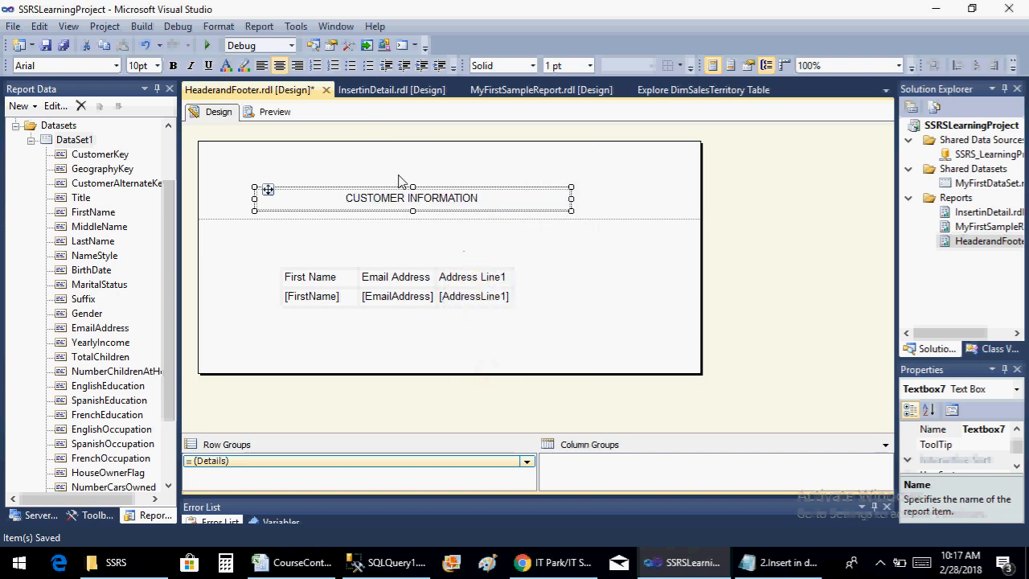
Make the CUSTOMER INFORMATION header text bold
left_click(172, 65)
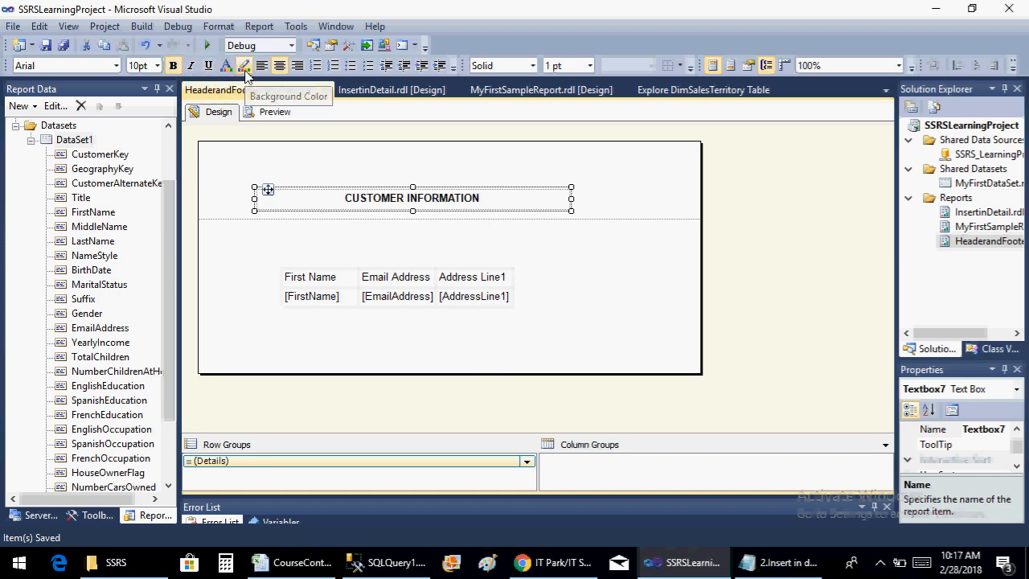
Fill the CUSTOMER INFORMATION text box in the page header with Orange and save the report
right_click(302, 208)
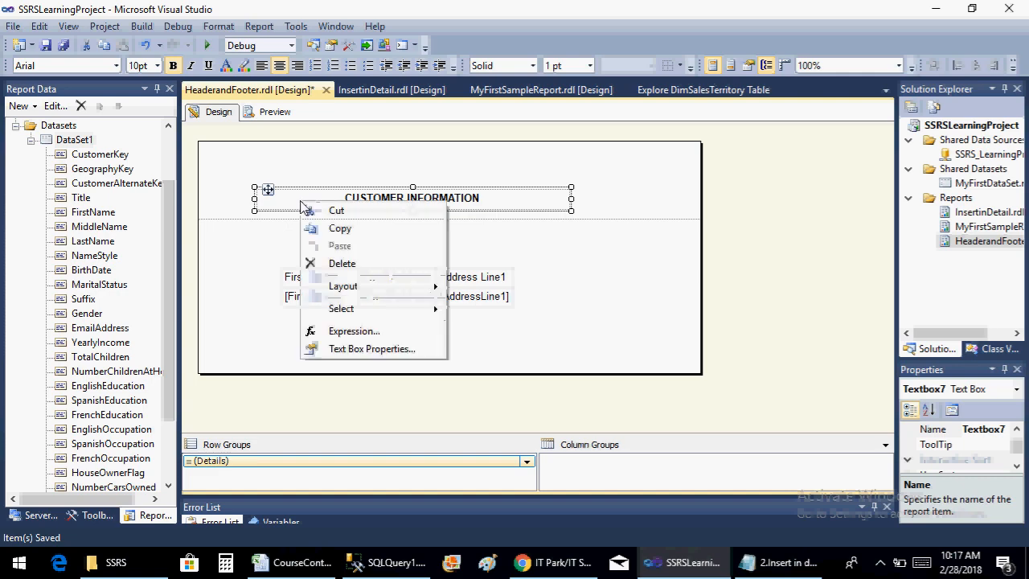
left_click(385, 348)
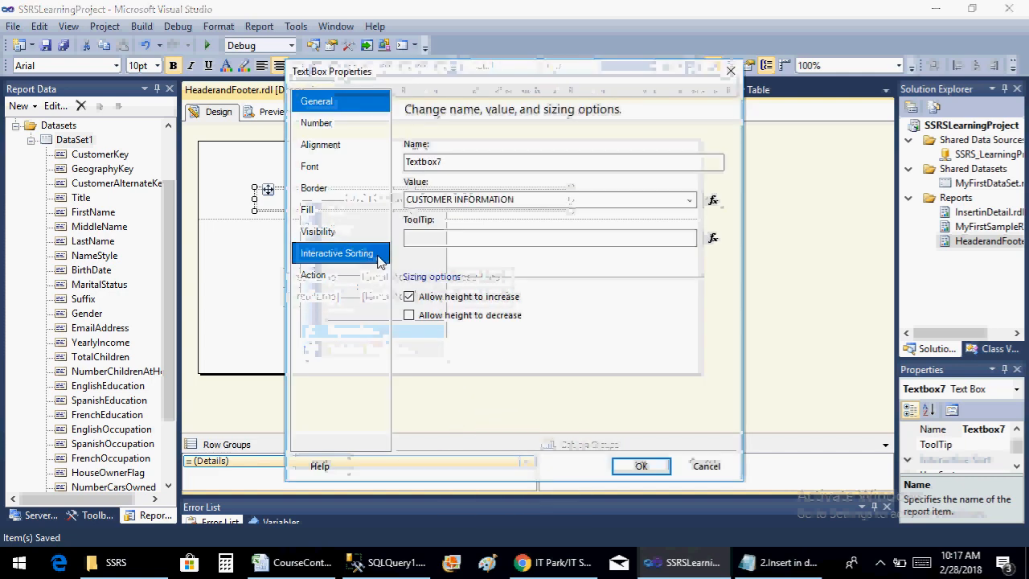
left_click(340, 208)
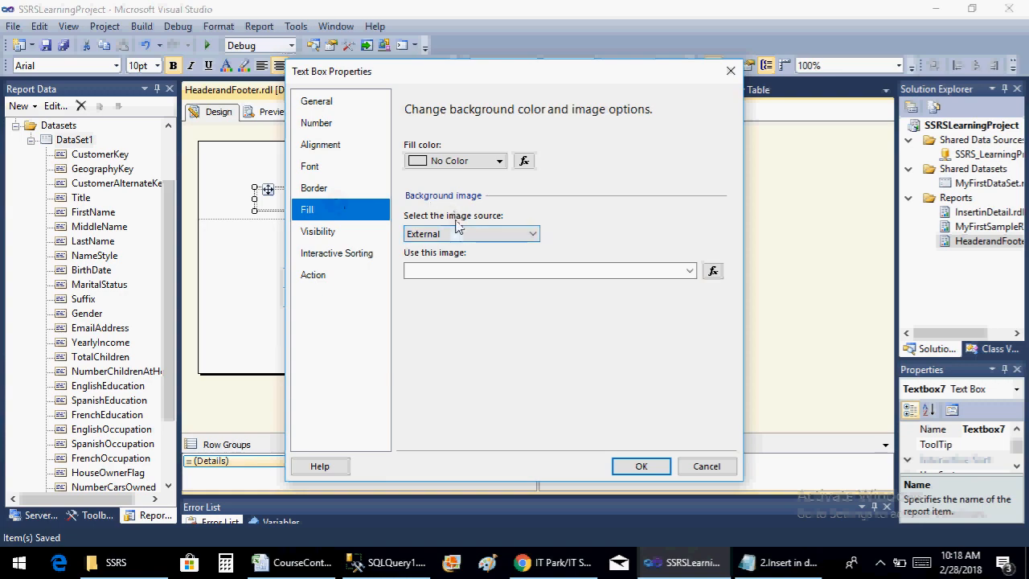
left_click(472, 165)
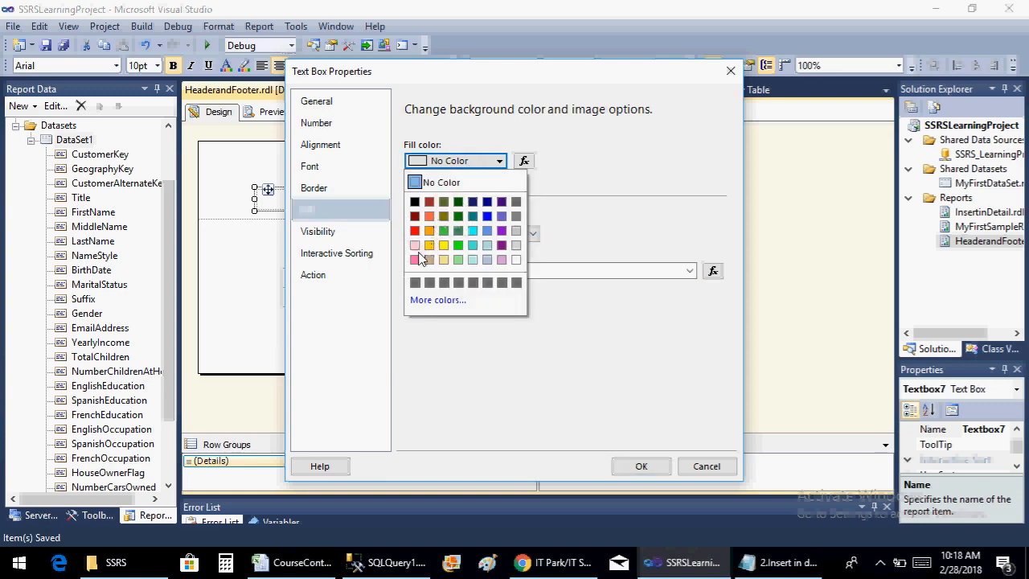
left_click(430, 231)
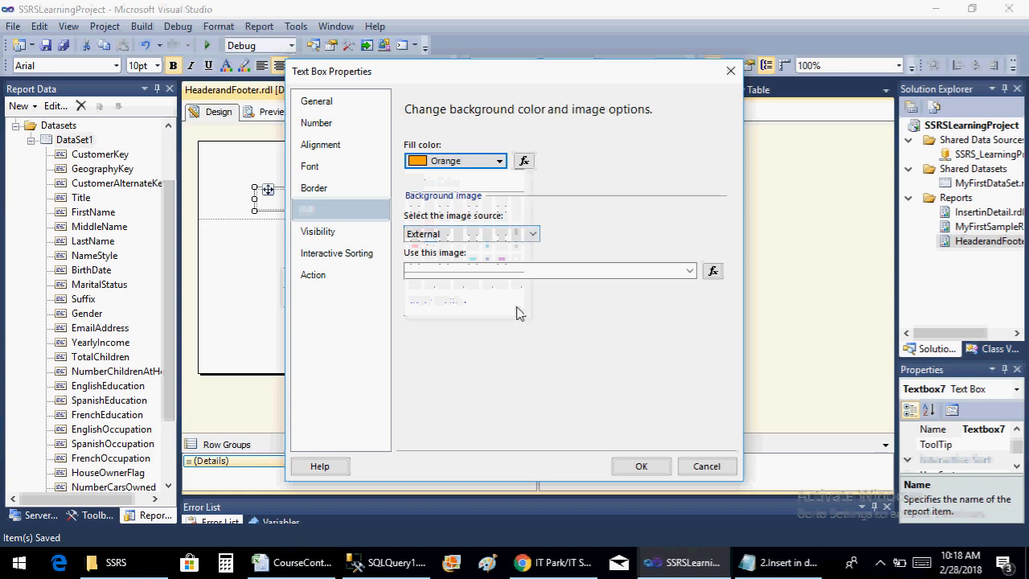
left_click(649, 470)
key("ctrl+s")
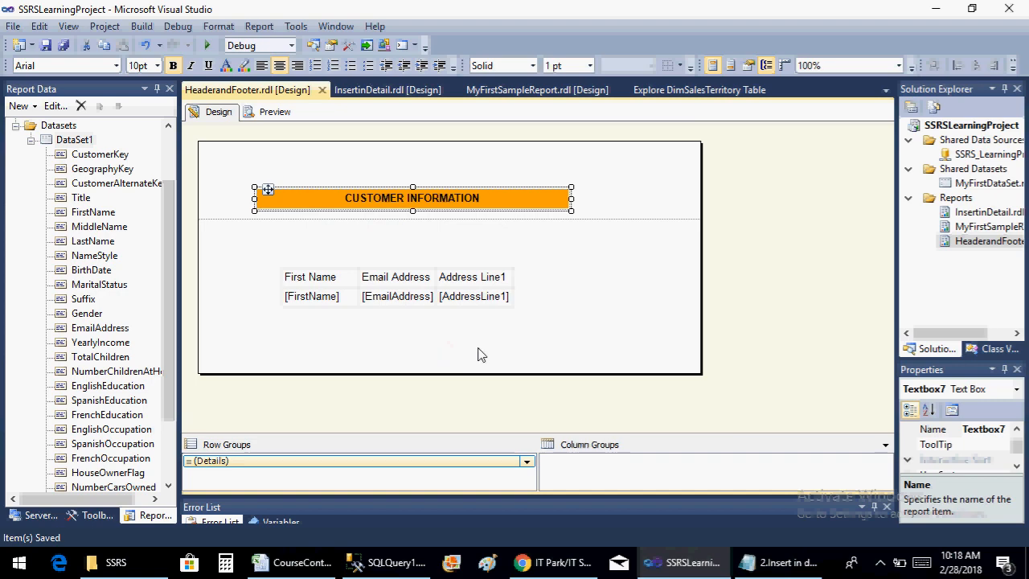
Add a page footer to the report below the customer table
right_click(553, 343)
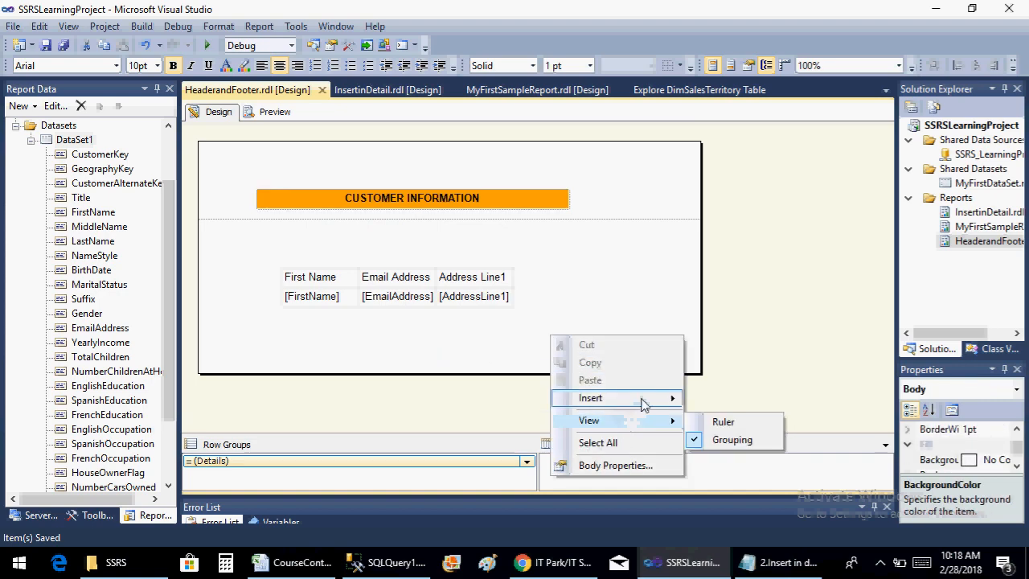
mouse_move(664, 402)
left_click(755, 537)
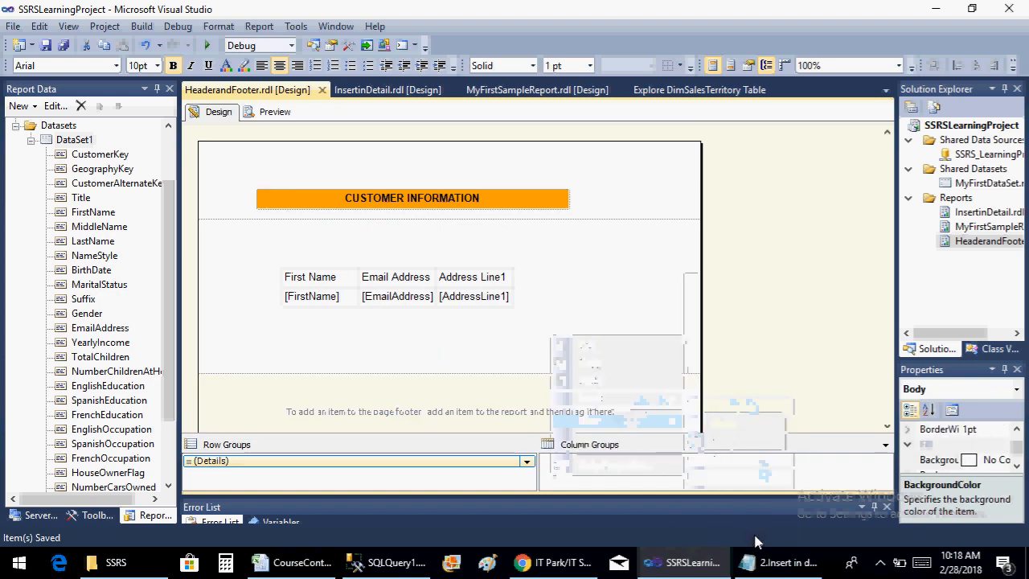
left_click(515, 417)
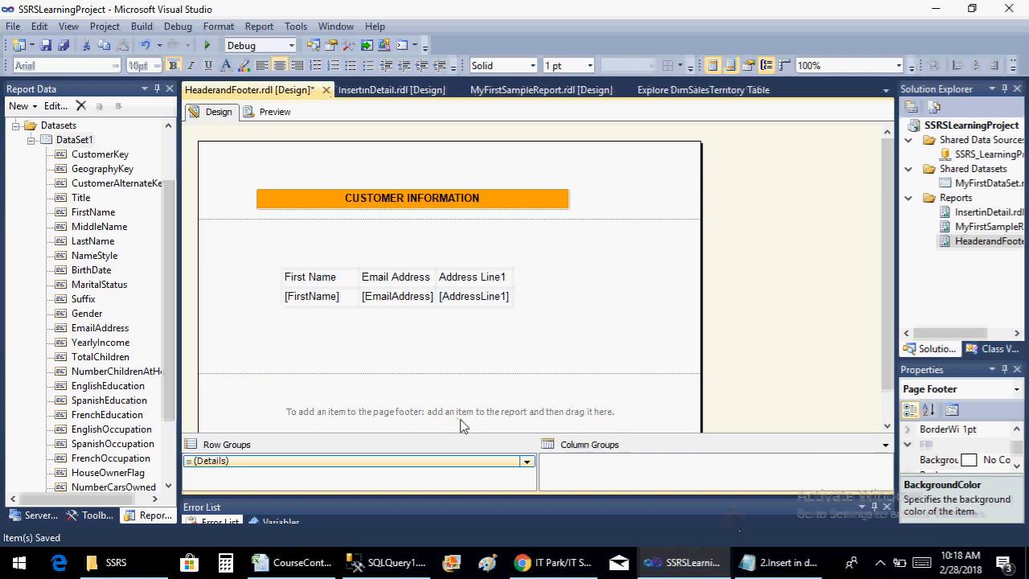
right_click(417, 426)
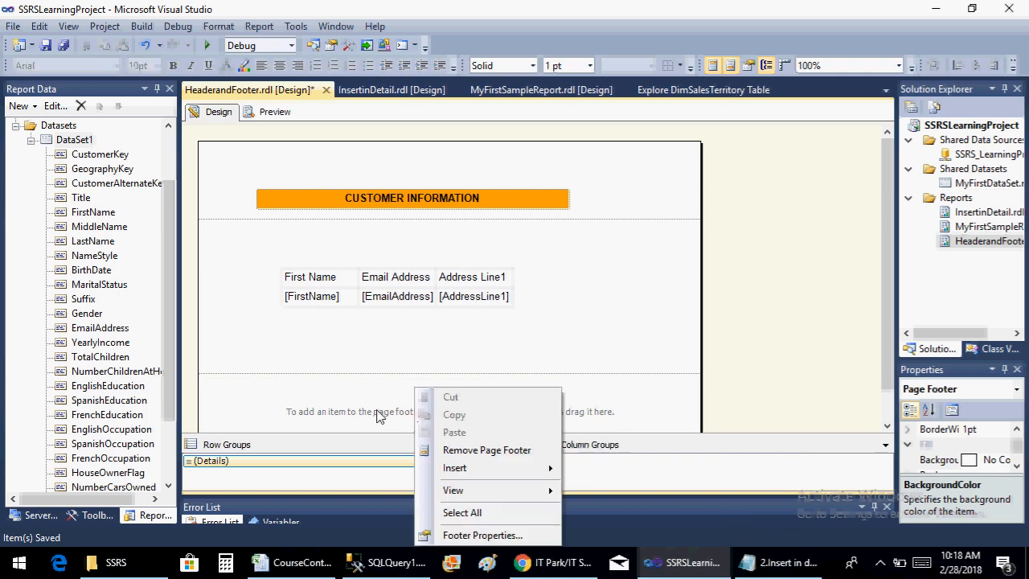
left_click(230, 414)
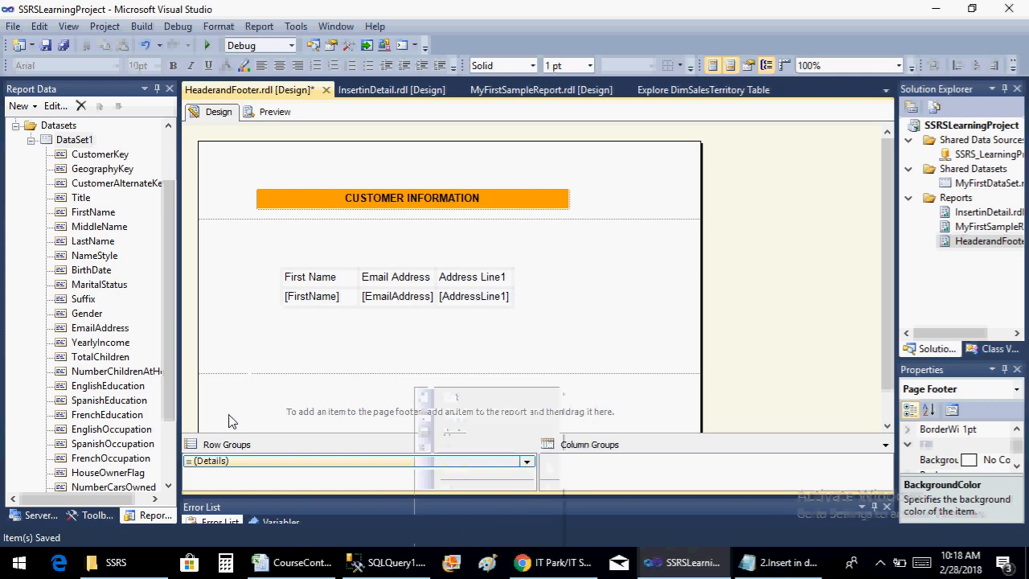
Insert a text box in the page footer and move it slightly lower
right_click(347, 389)
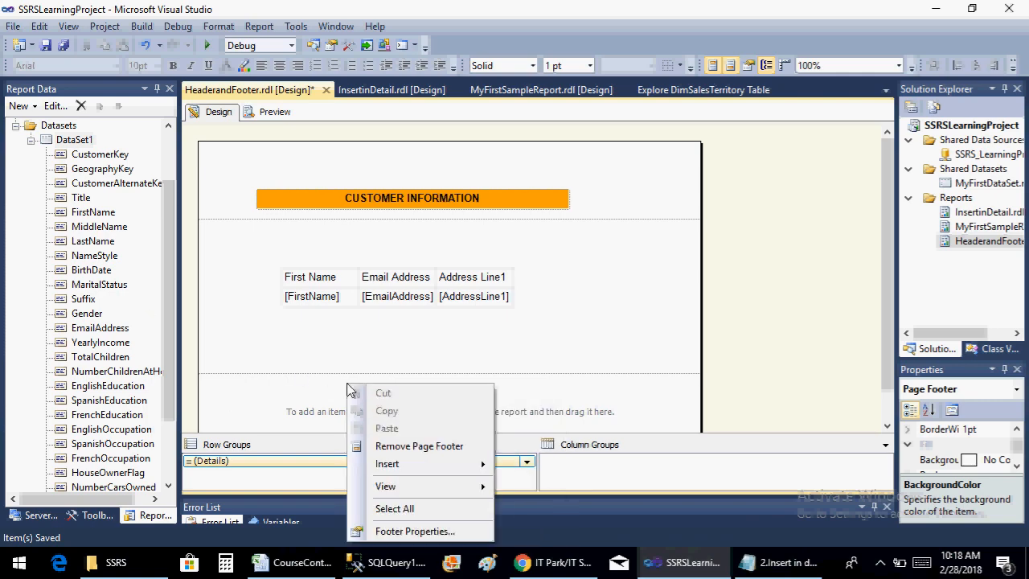
mouse_move(450, 471)
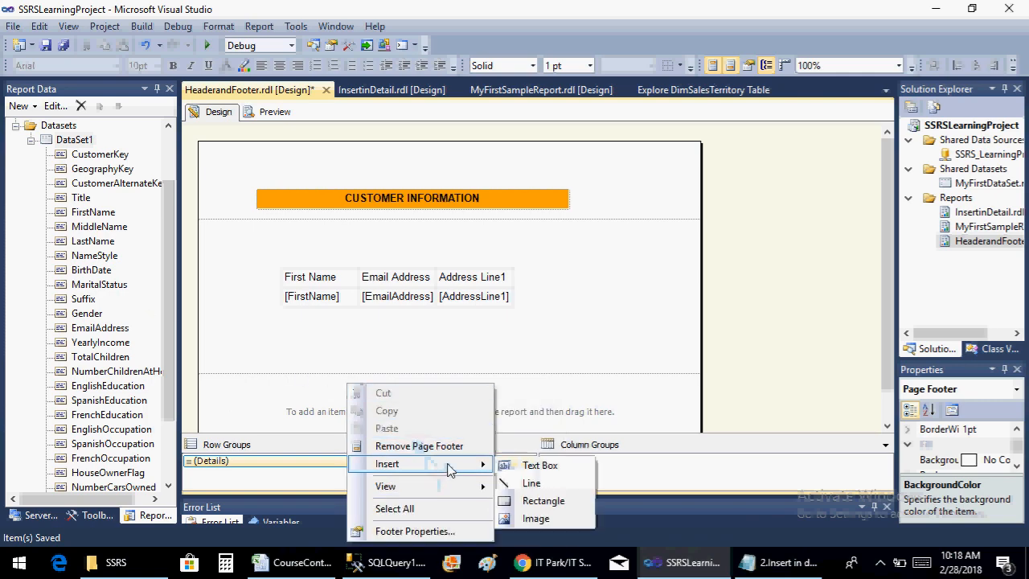
left_click(543, 465)
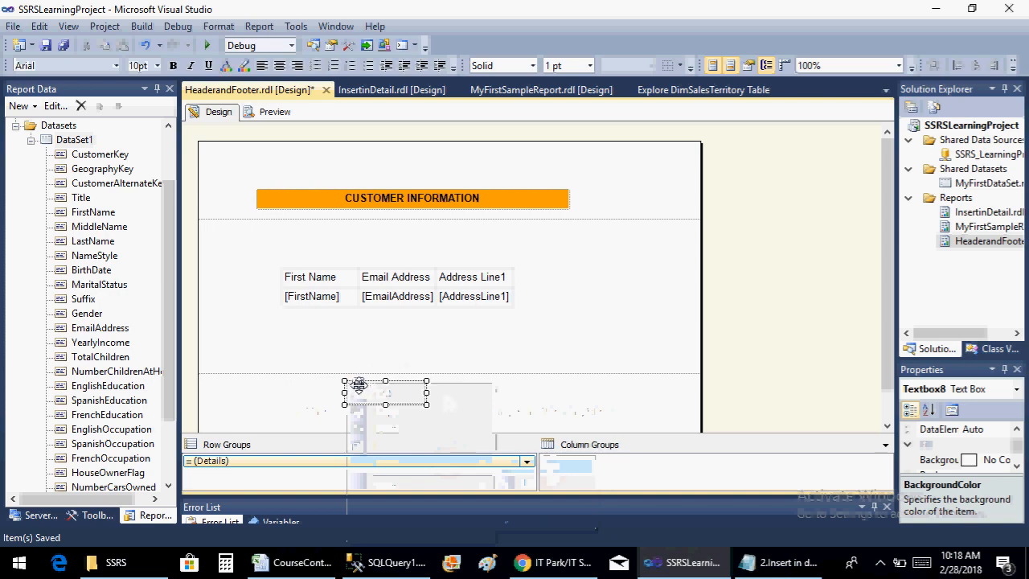
left_click_drag(358, 385, 359, 399)
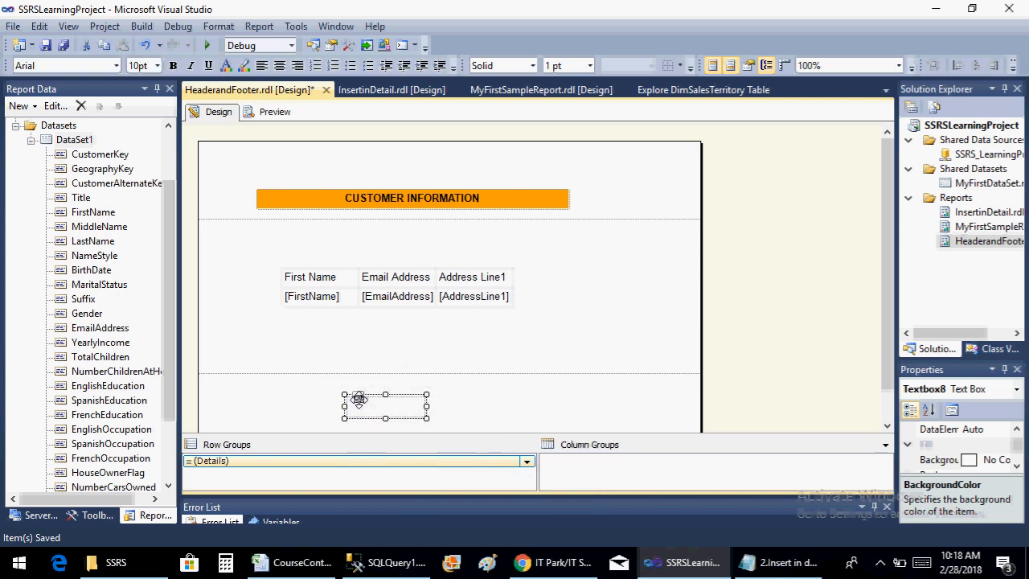
right_click(359, 399)
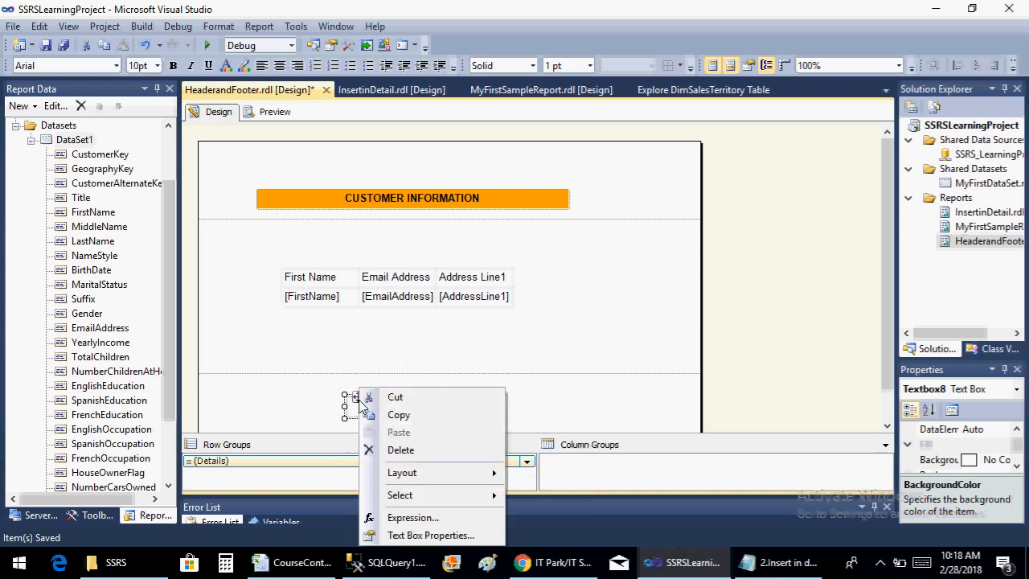
left_click(452, 532)
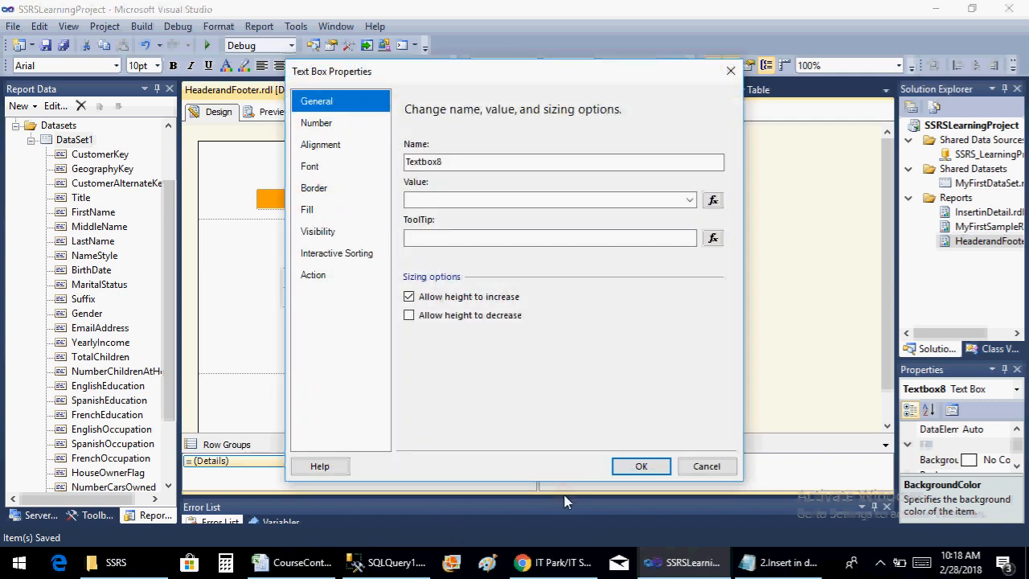
left_click(700, 465)
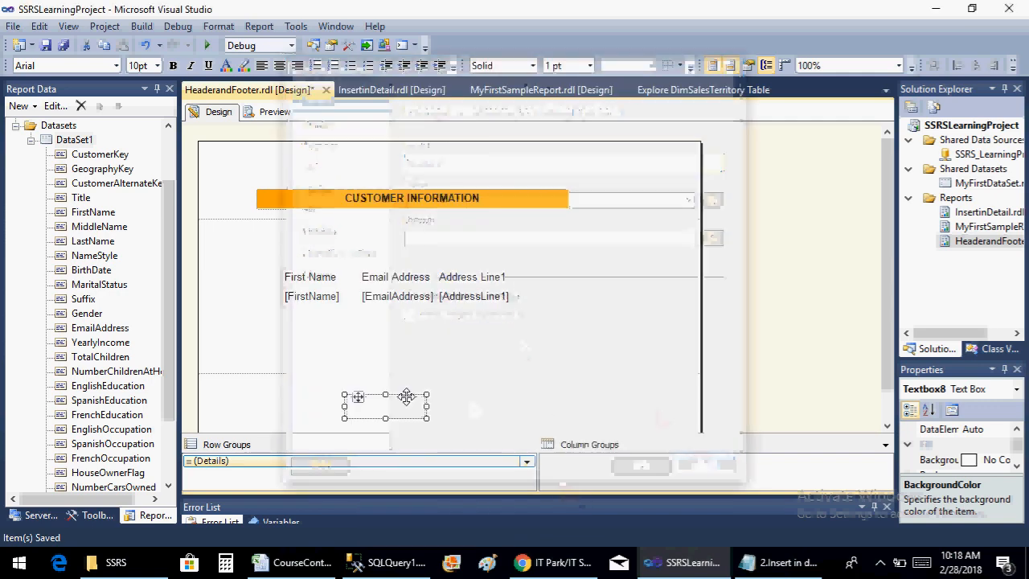
Start a value expression for the footer text box and insert the built-in field PageNumber into it
right_click(377, 412)
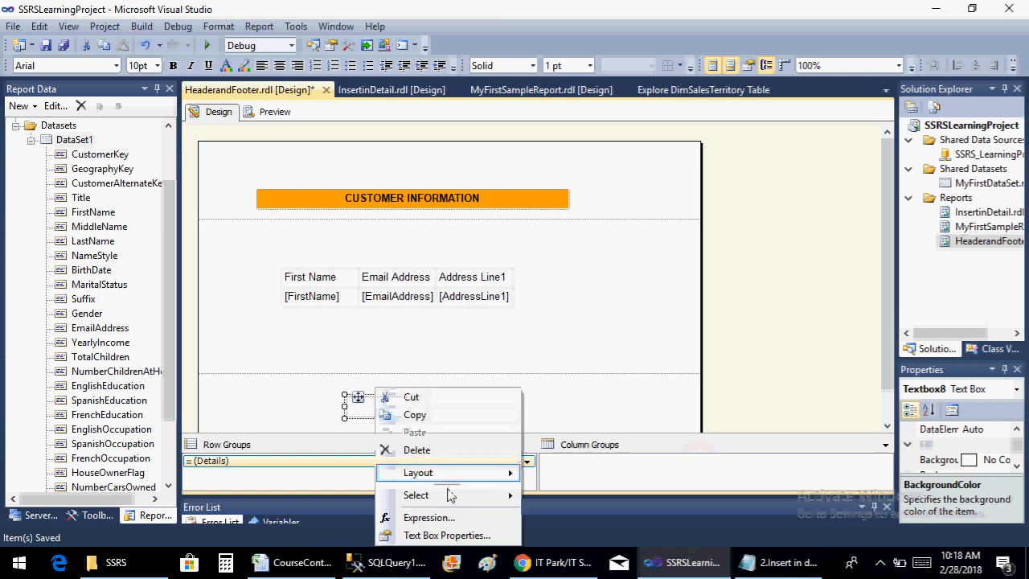
left_click(456, 517)
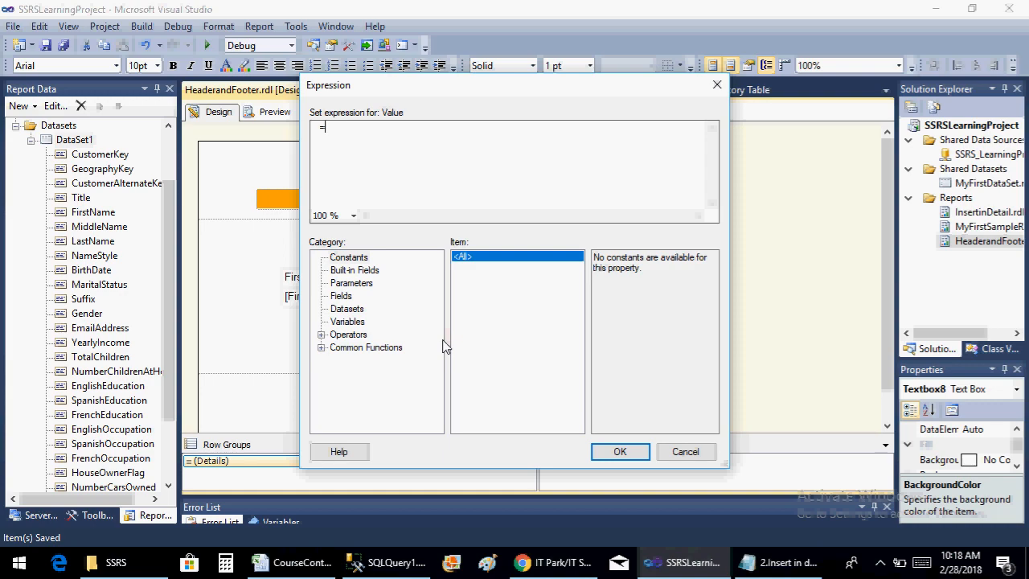
left_click(320, 336)
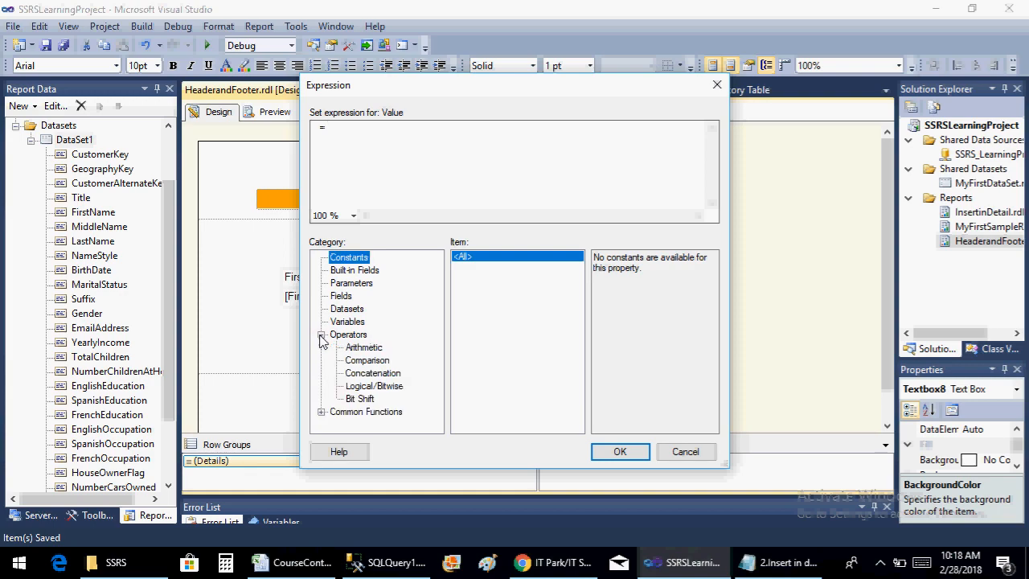
left_click(321, 336)
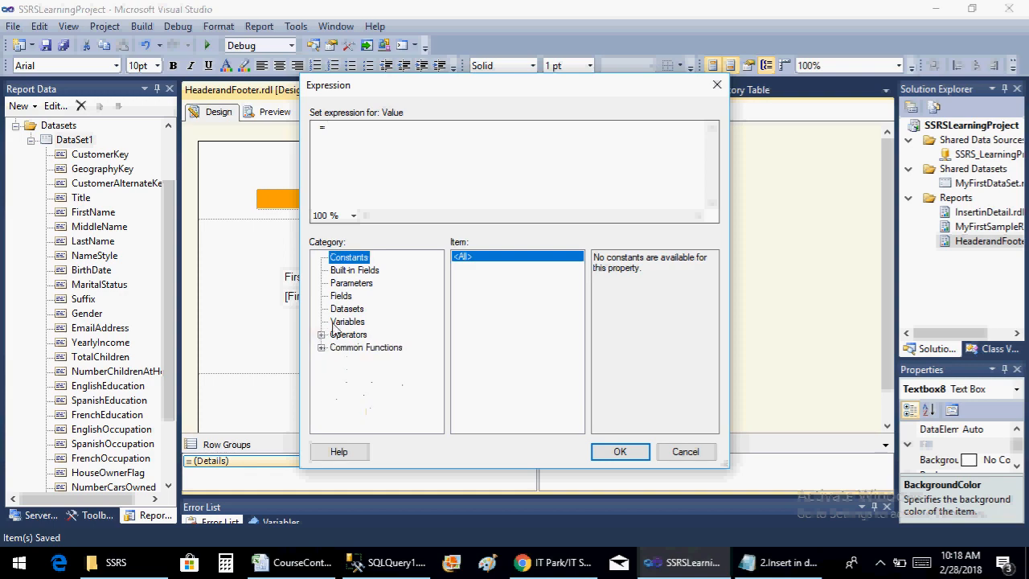
left_click(353, 274)
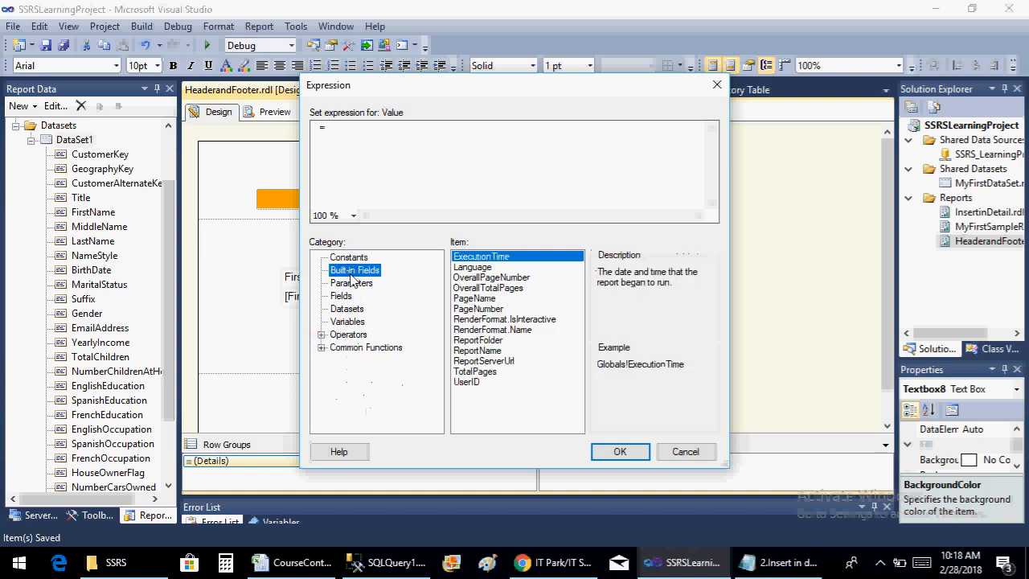
double_click(493, 309)
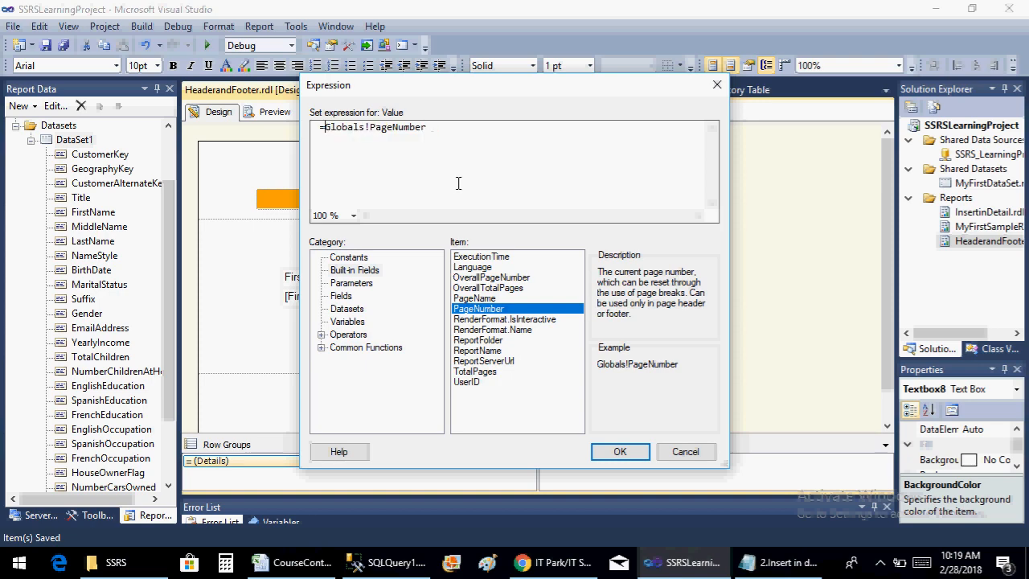
Prefix the page number expression so it reads ="PageNo "+Globals!PageNumber, and apply it to the footer text box
type("\"P")
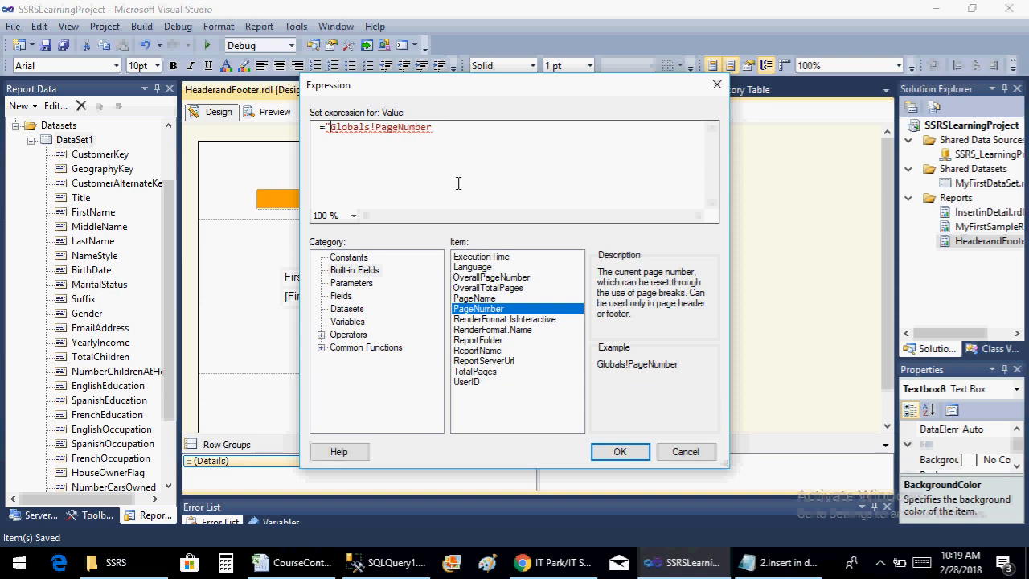
type("age")
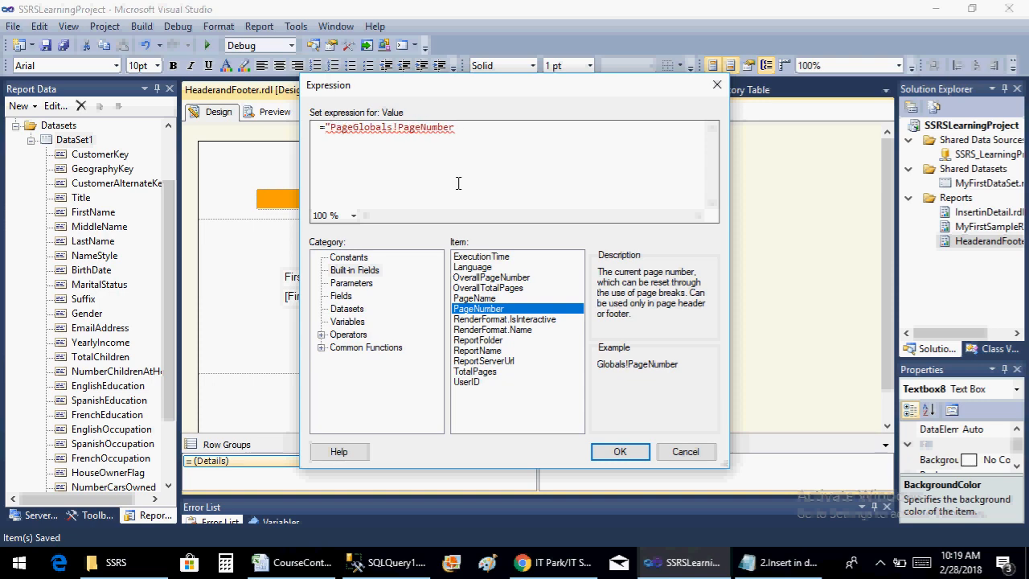
type("No\"")
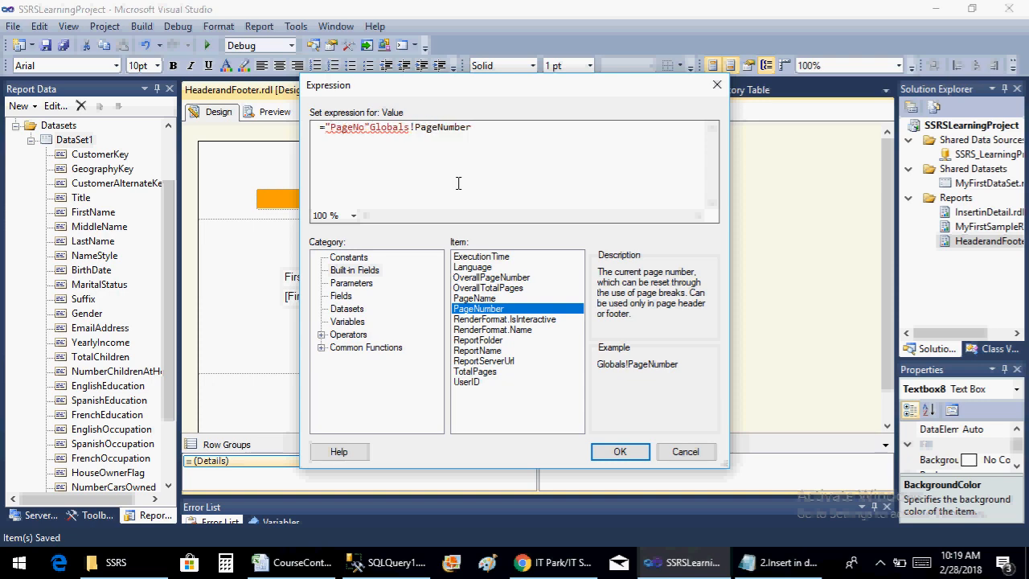
type("+")
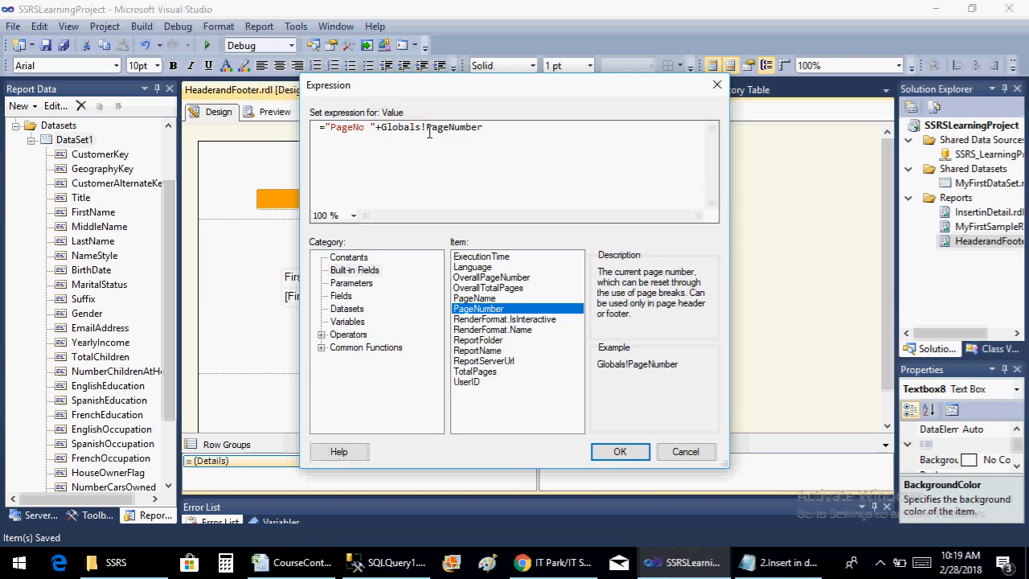
left_click(608, 450)
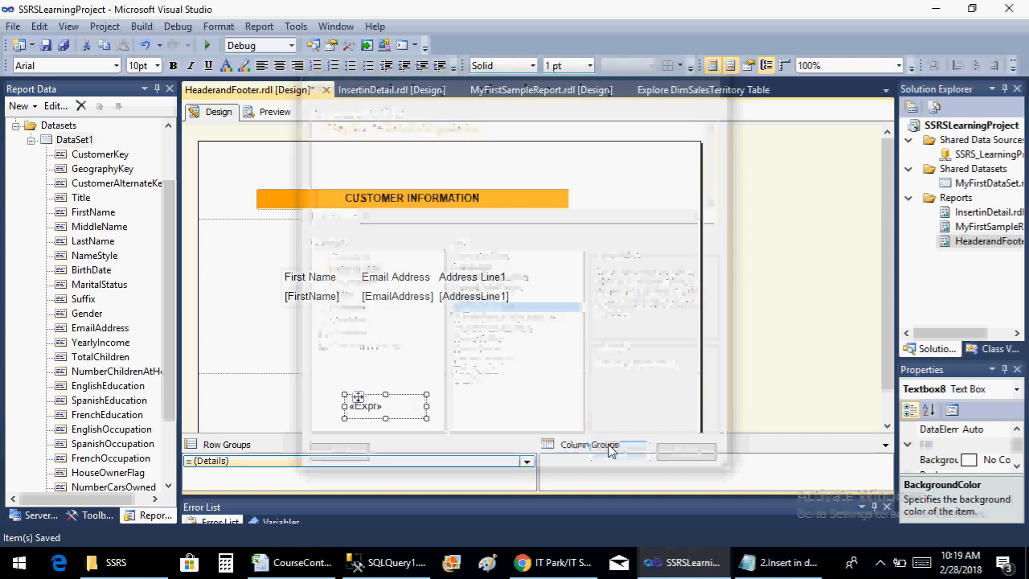
Preview the report and check the page number footer at the end of the first page
left_click(265, 112)
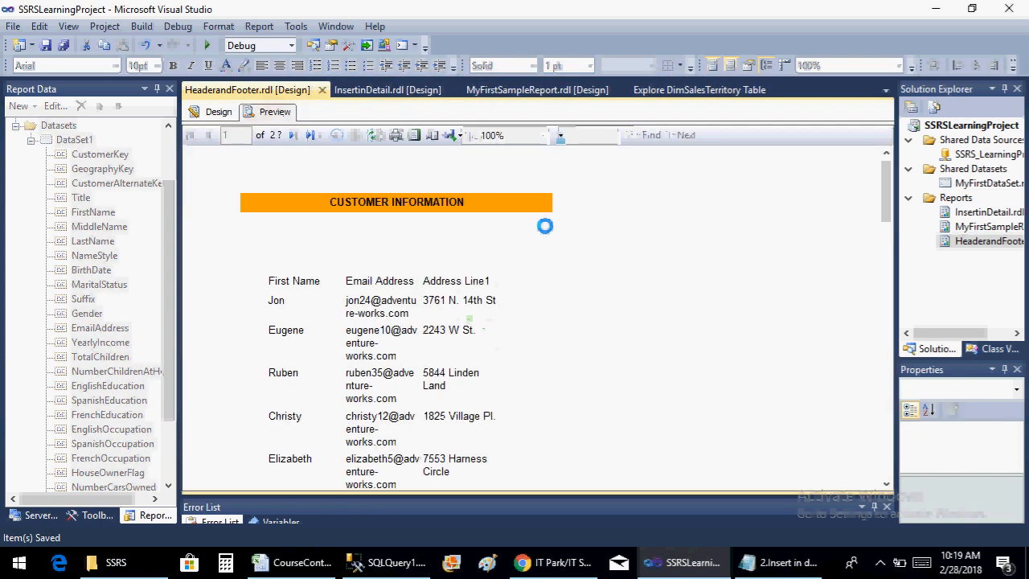
left_click(887, 310)
left_click_drag(887, 274, 897, 512)
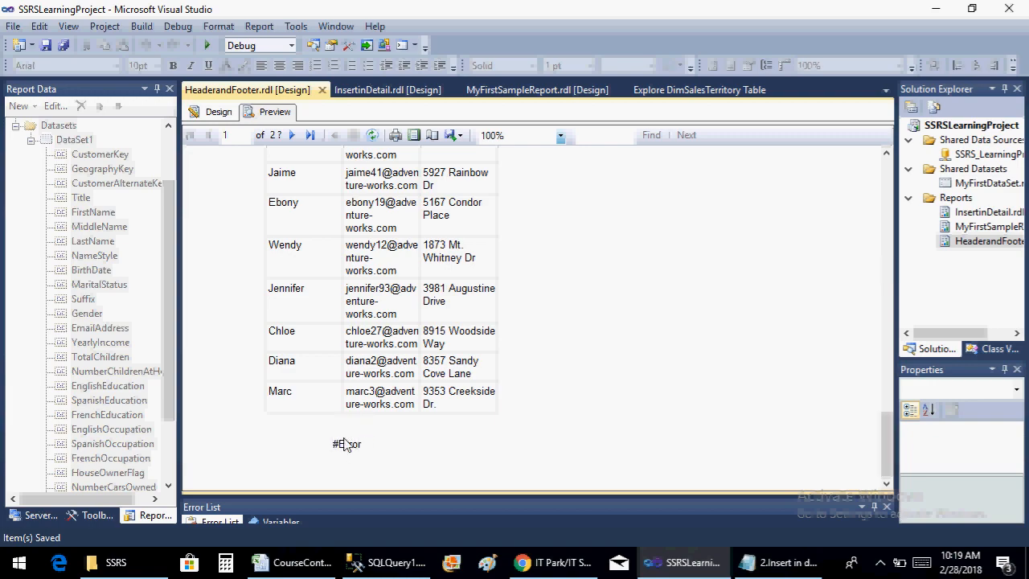
Reopen the footer text box's value expression in the report design and find the CStr conversion function among the common functions
left_click(217, 112)
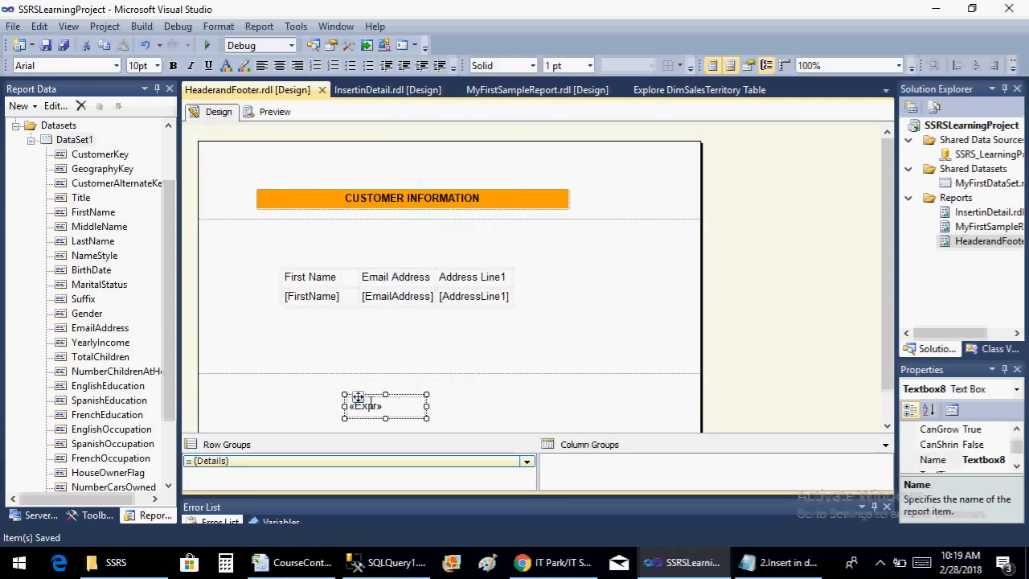
right_click(358, 399)
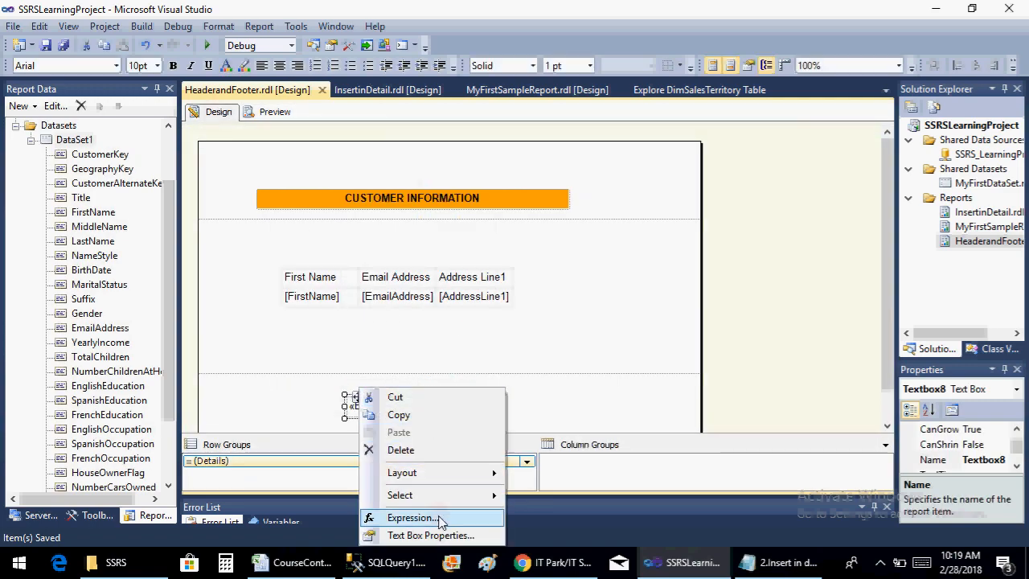
left_click(414, 517)
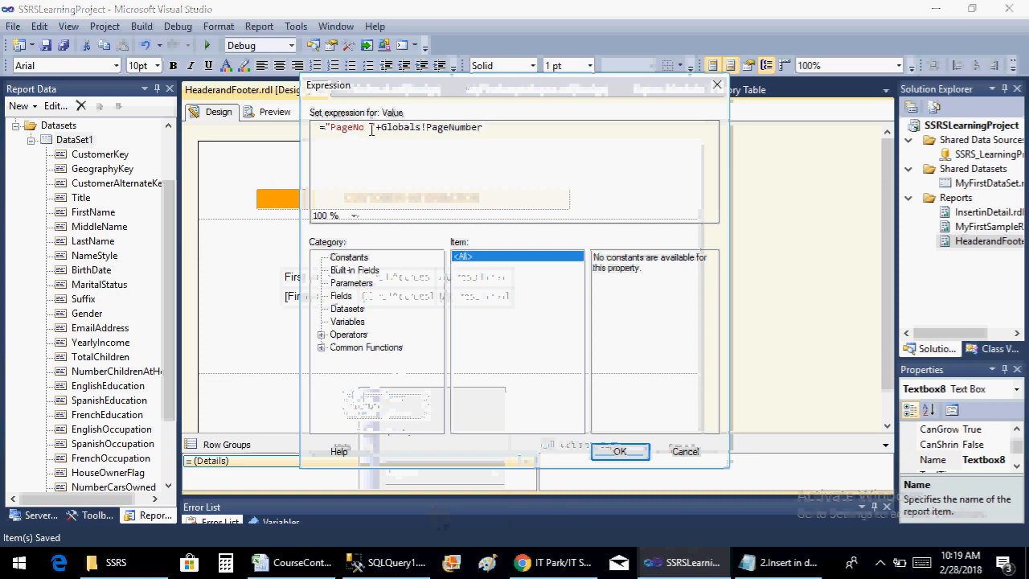
left_click_drag(371, 129, 485, 127)
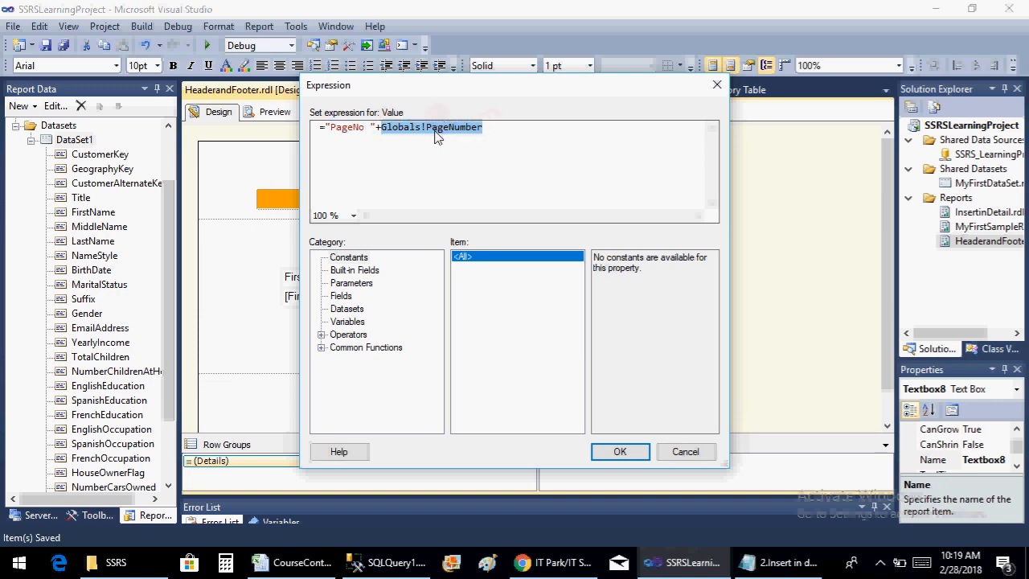
key("Left")
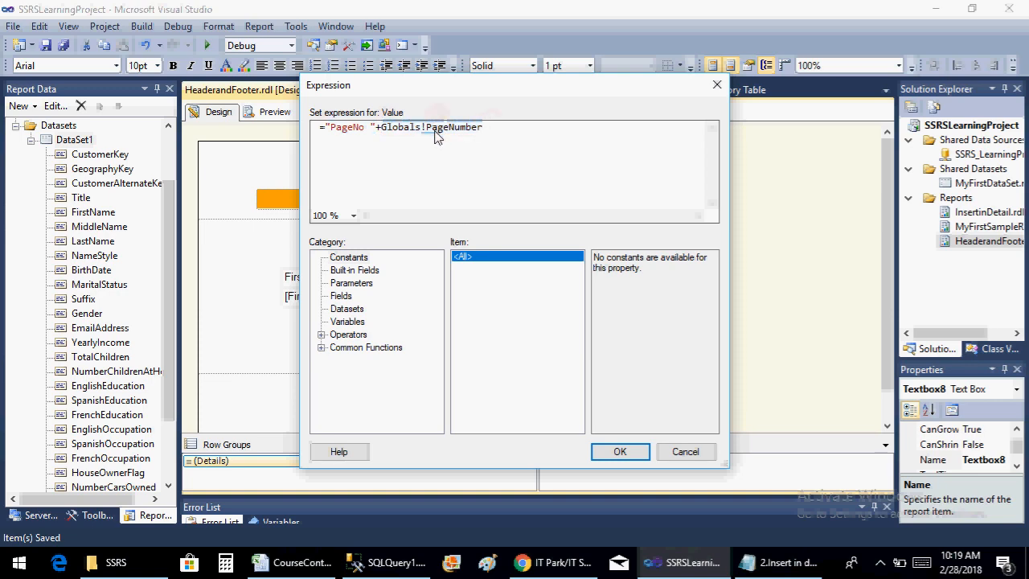
left_click(321, 347)
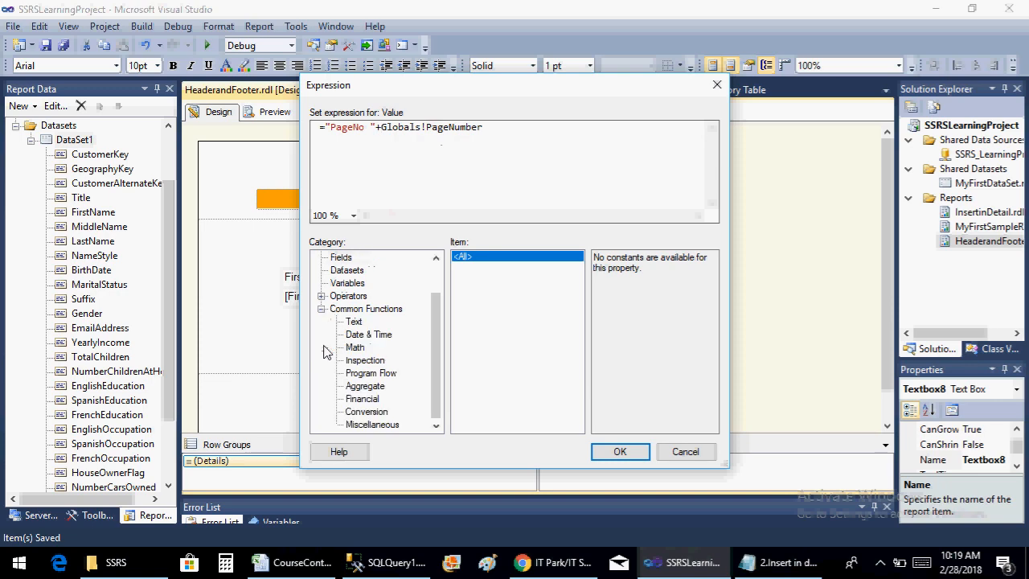
left_click(374, 413)
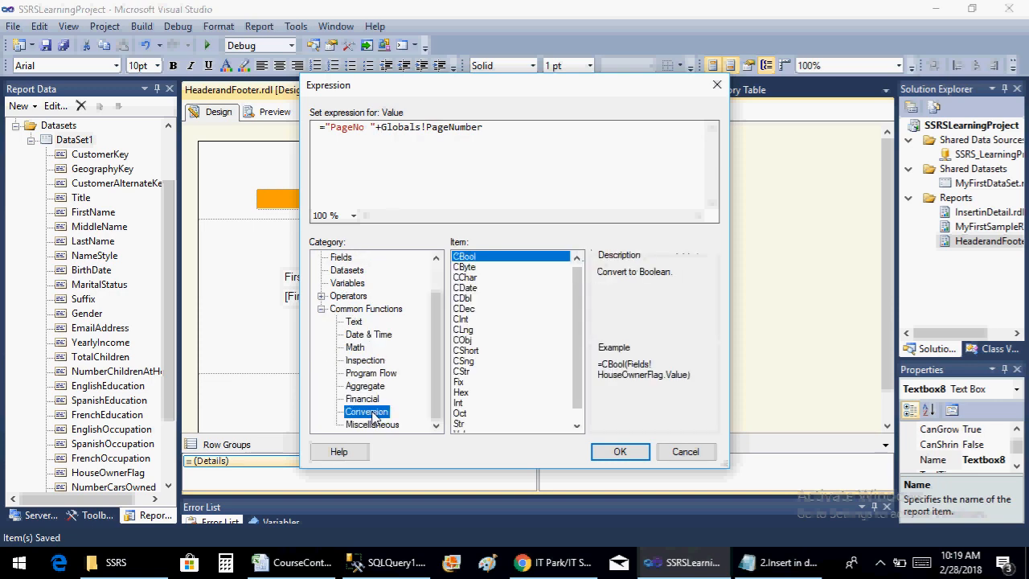
left_click(472, 372)
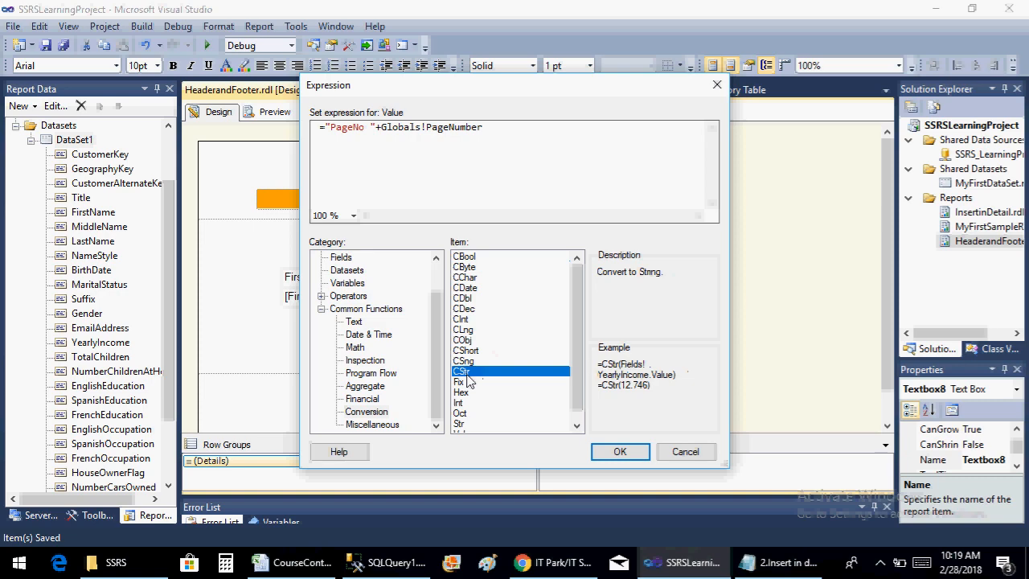
Wrap the page number field in CStr so the expression reads ="PageNo "+CStr(Globals!PageNumber), and apply it to the footer text box
left_click(381, 129)
double_click(470, 373)
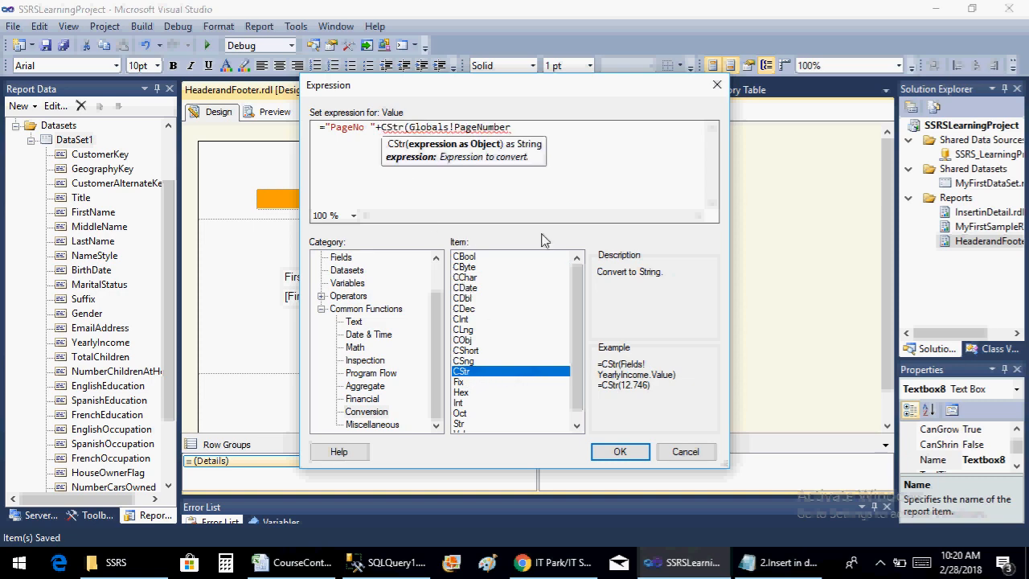
left_click(579, 128)
type(")")
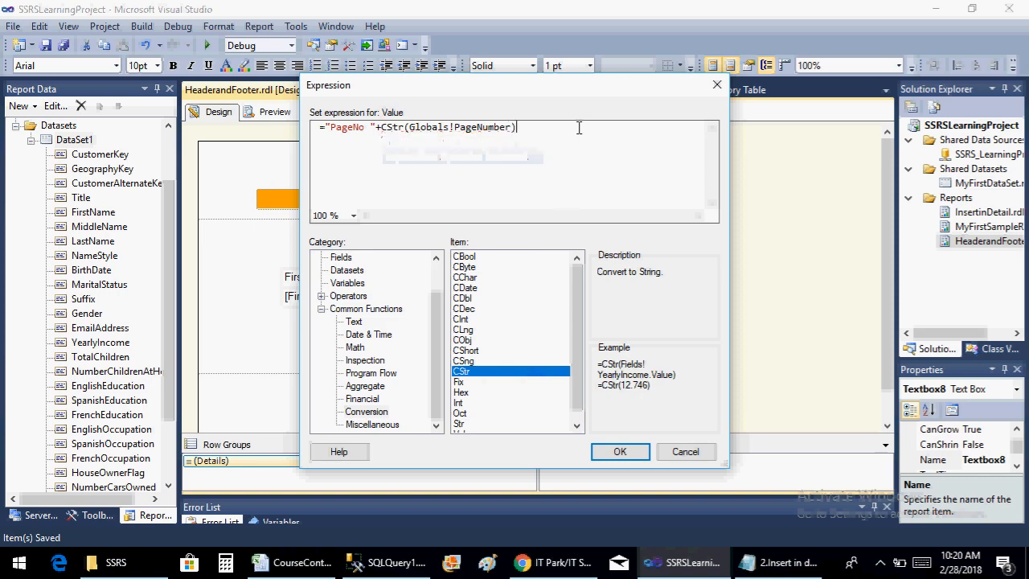
left_click(620, 451)
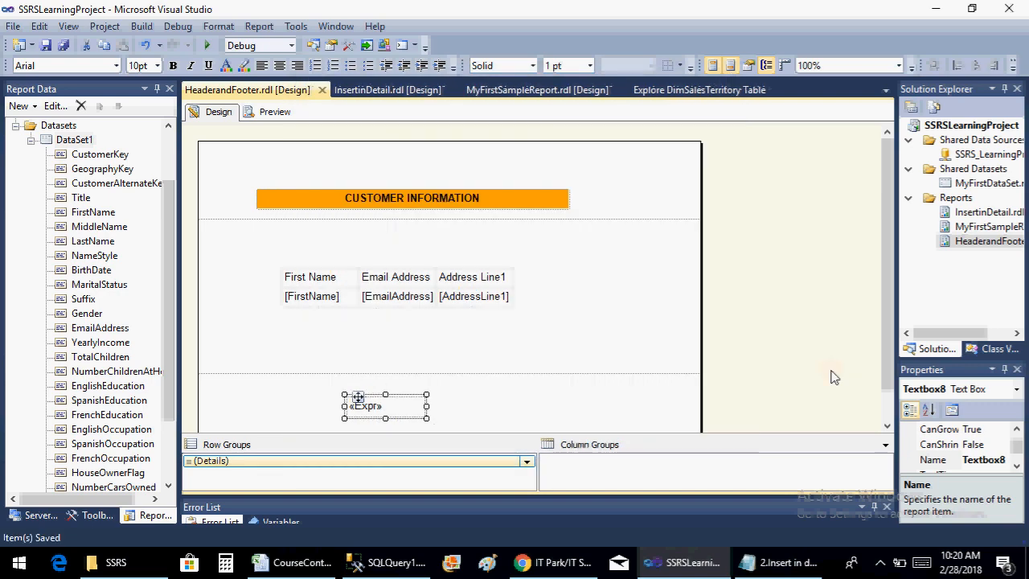
Preview the report again and check the page number footer at the end of page 1
left_click(273, 112)
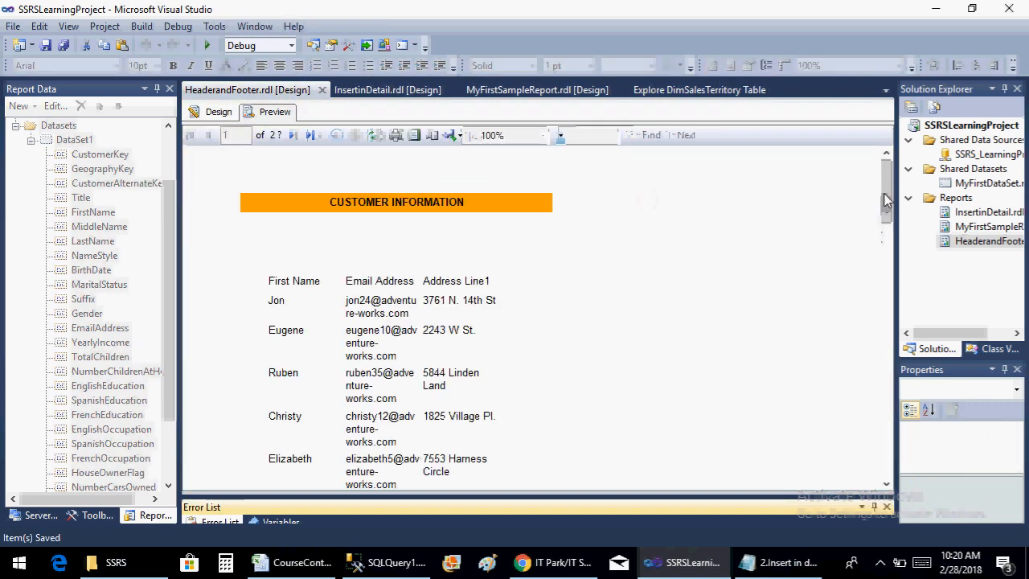
left_click_drag(884, 193, 921, 422)
scroll(314, 406, "down", 5)
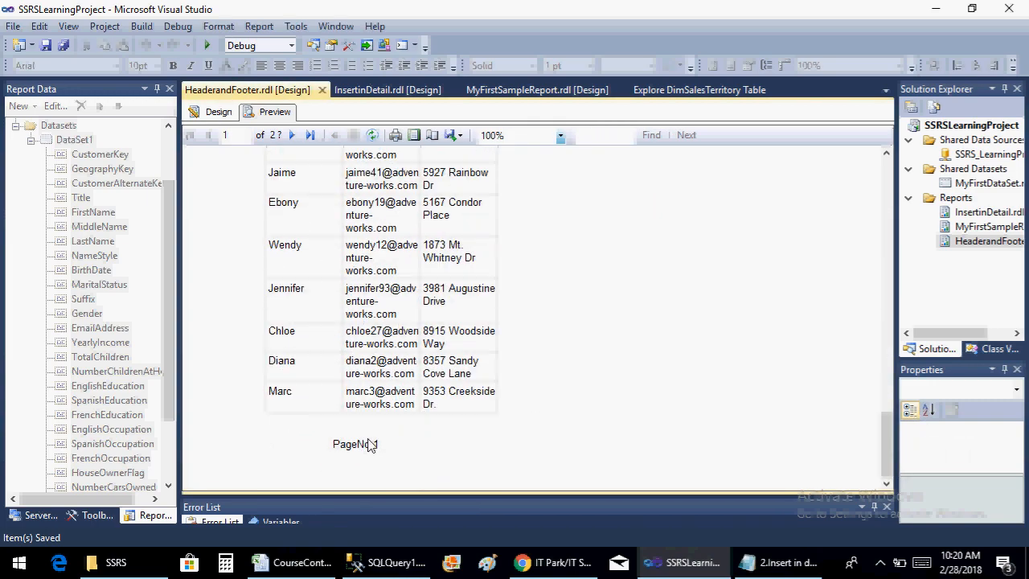
Check the footer and header on page 2, advance to page 3, and return to the report design
left_click(293, 136)
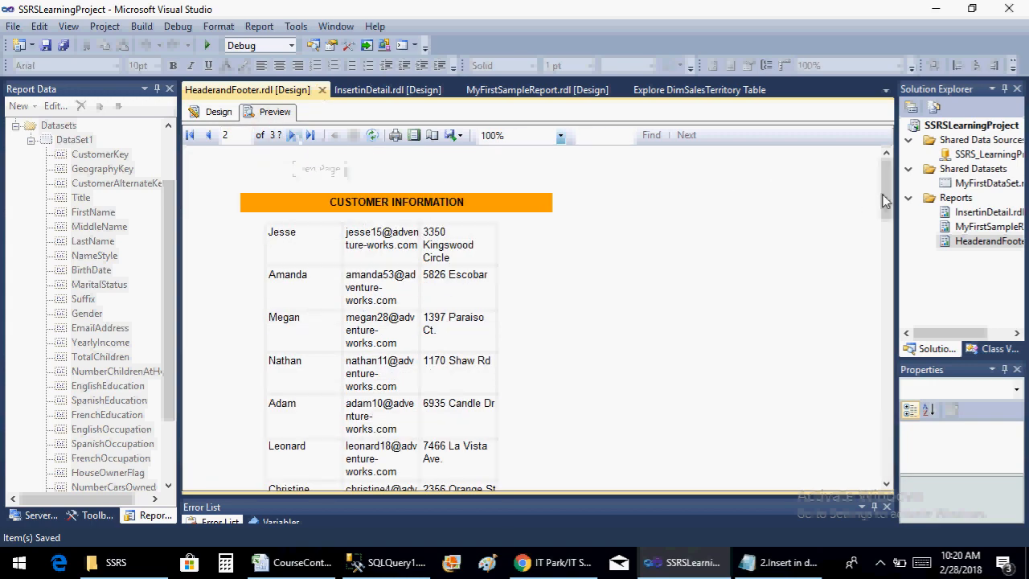
left_click_drag(887, 202, 888, 466)
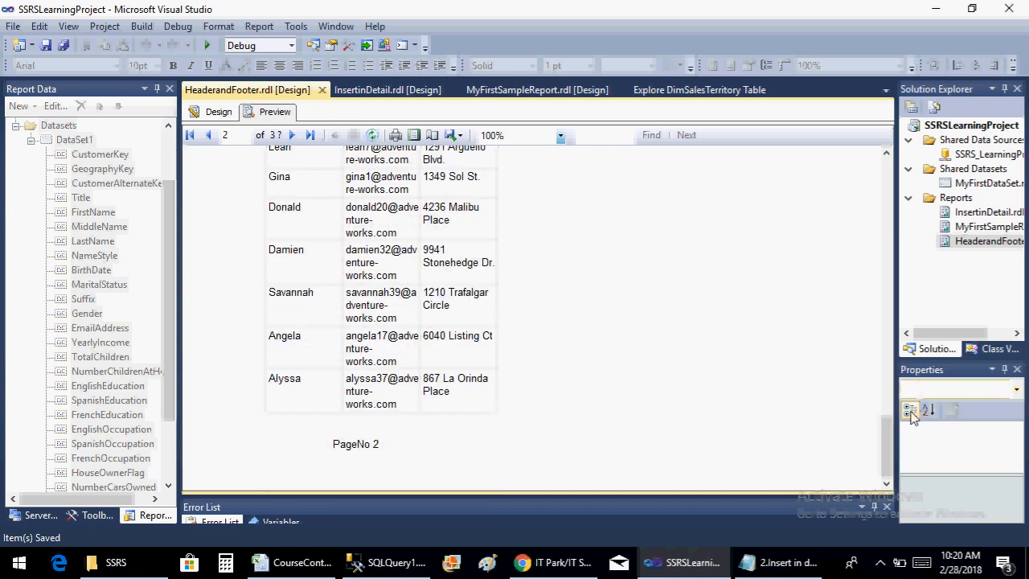
left_click_drag(887, 434, 884, 173)
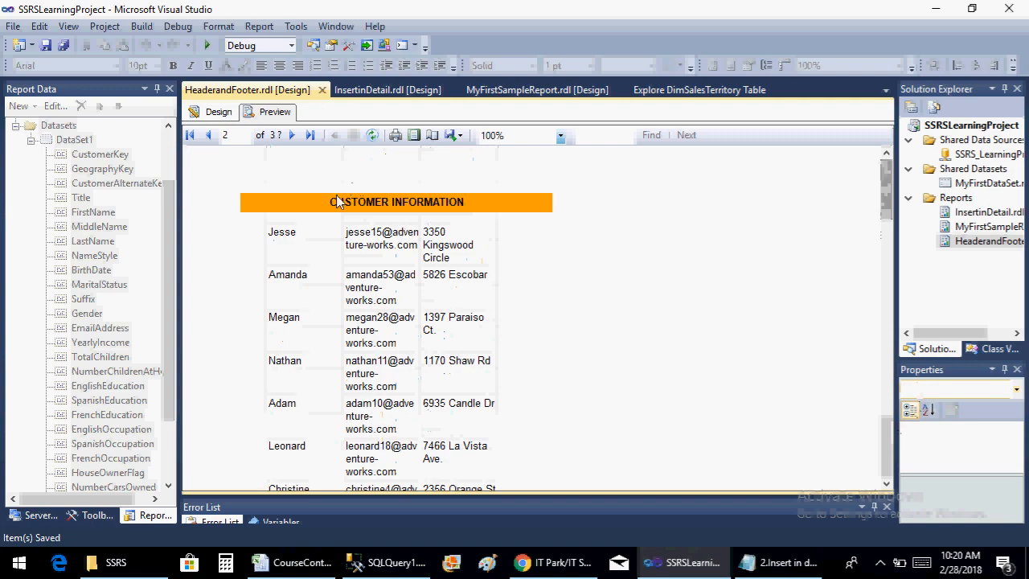
left_click(292, 135)
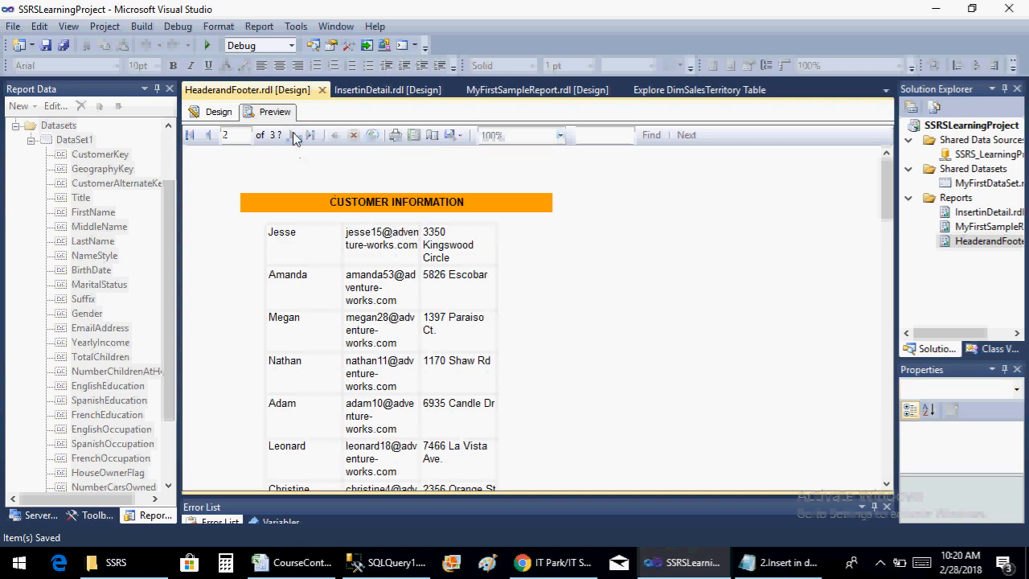
left_click(220, 114)
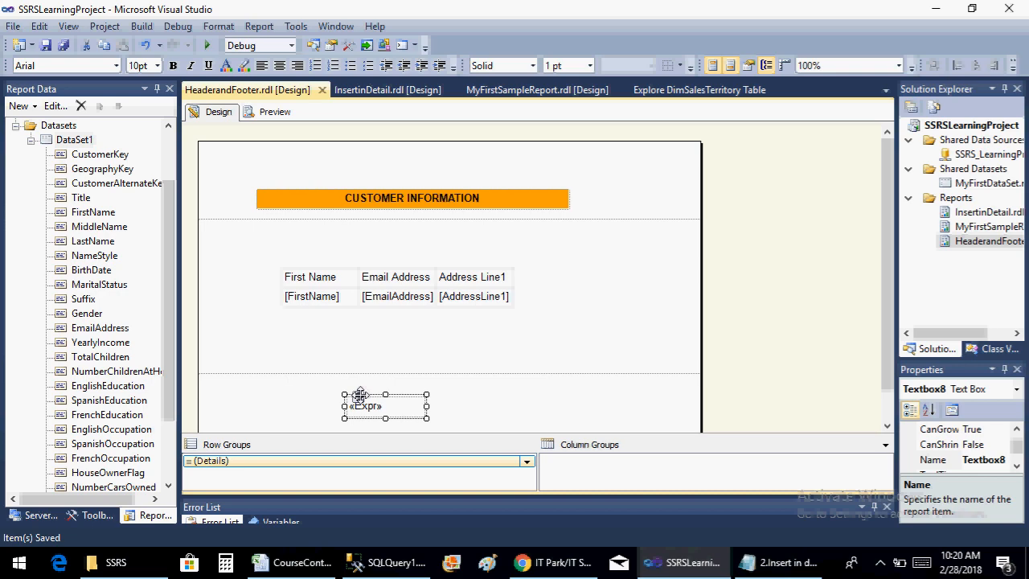
Reopen the footer text box's value expression and append +" Out of "+ after CStr(Globals!PageNumber)
right_click(357, 398)
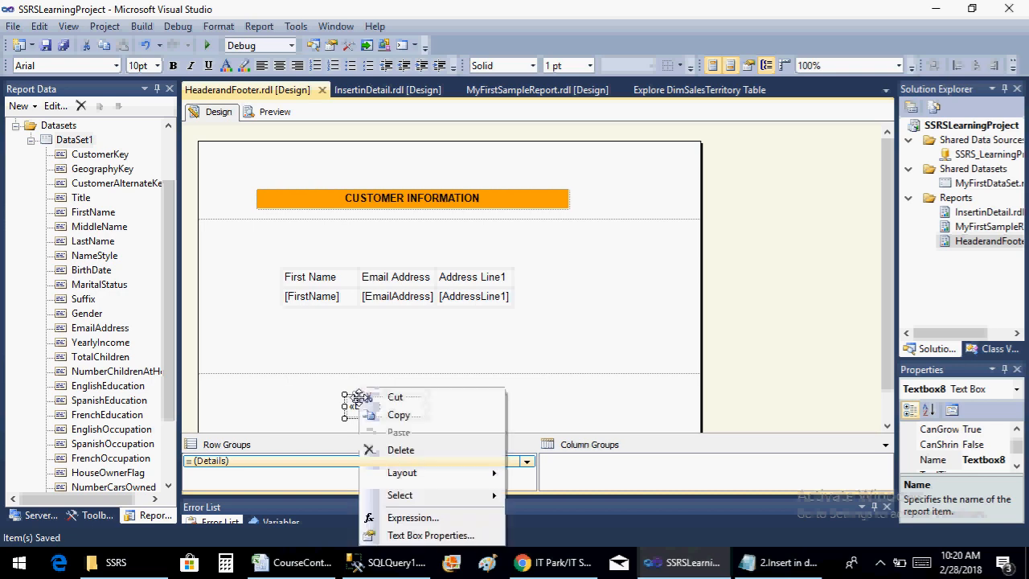
left_click(421, 519)
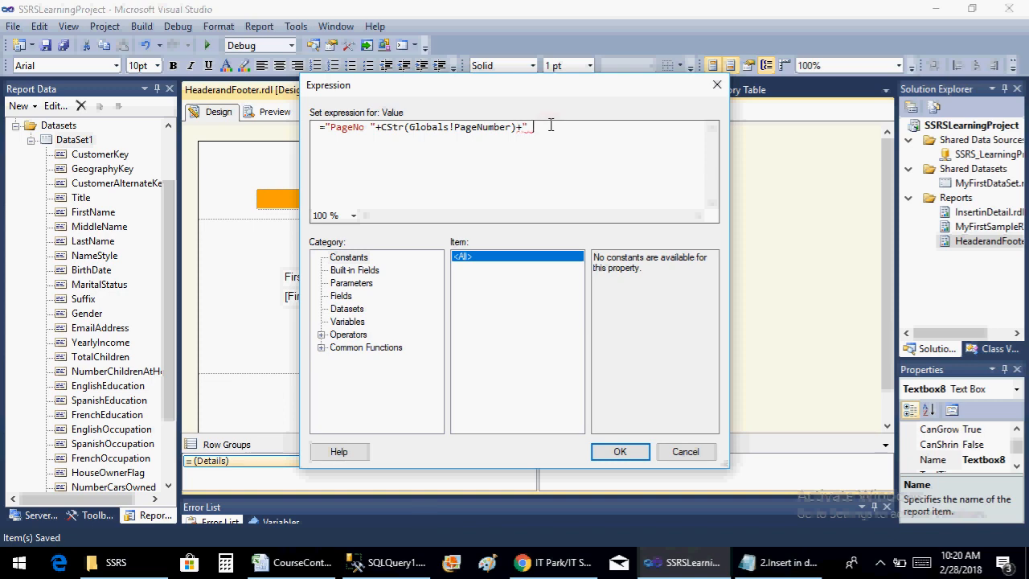
type("+\" Out o")
type(" of")
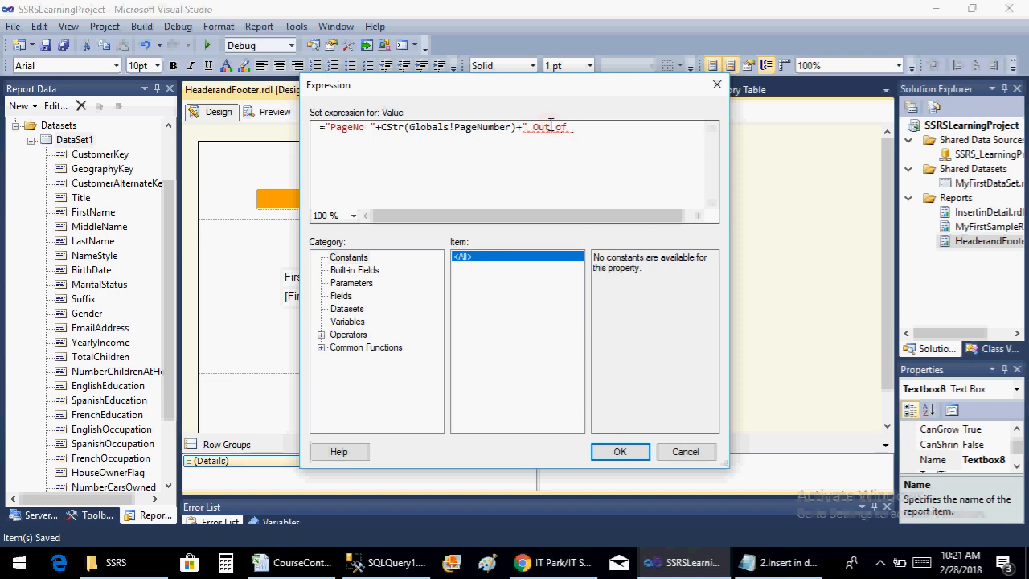
type(" \"")
key("BackSpace")
key("BackSpace")
Append the built-in field OverallPageNumber to the end of the footer expression and enclose it in parentheses
left_click(344, 271)
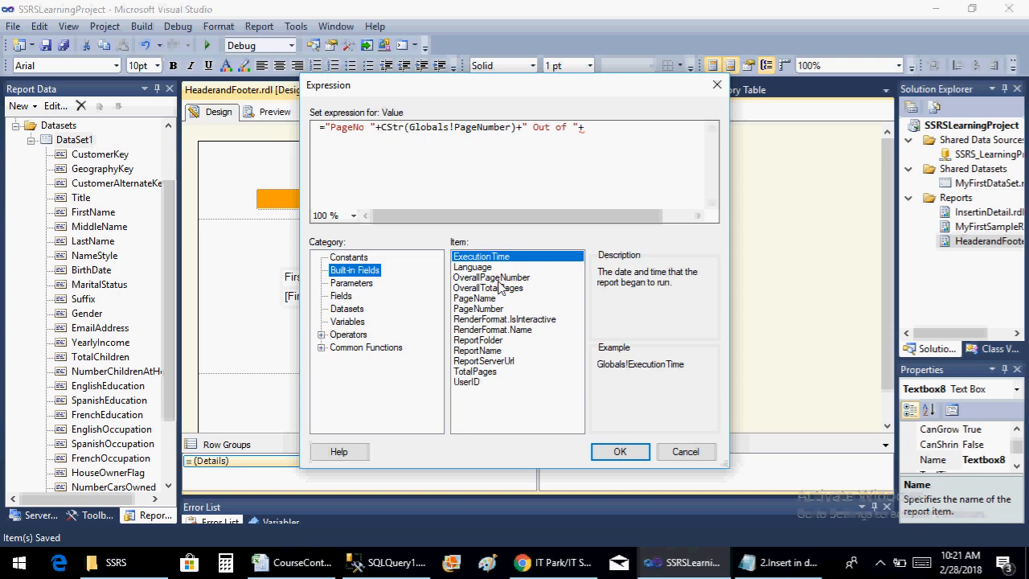
left_click(498, 279)
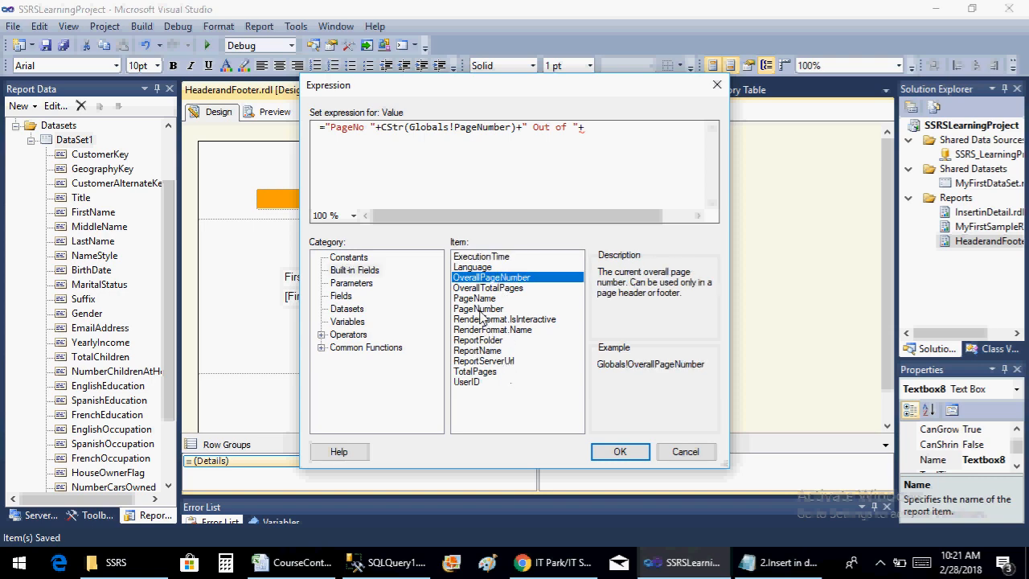
double_click(511, 278)
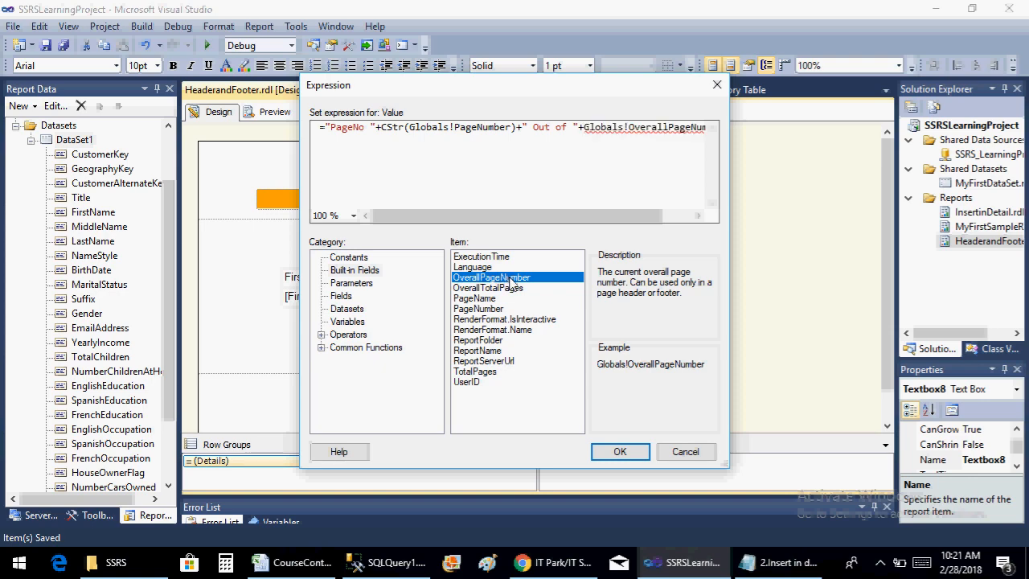
left_click(588, 132)
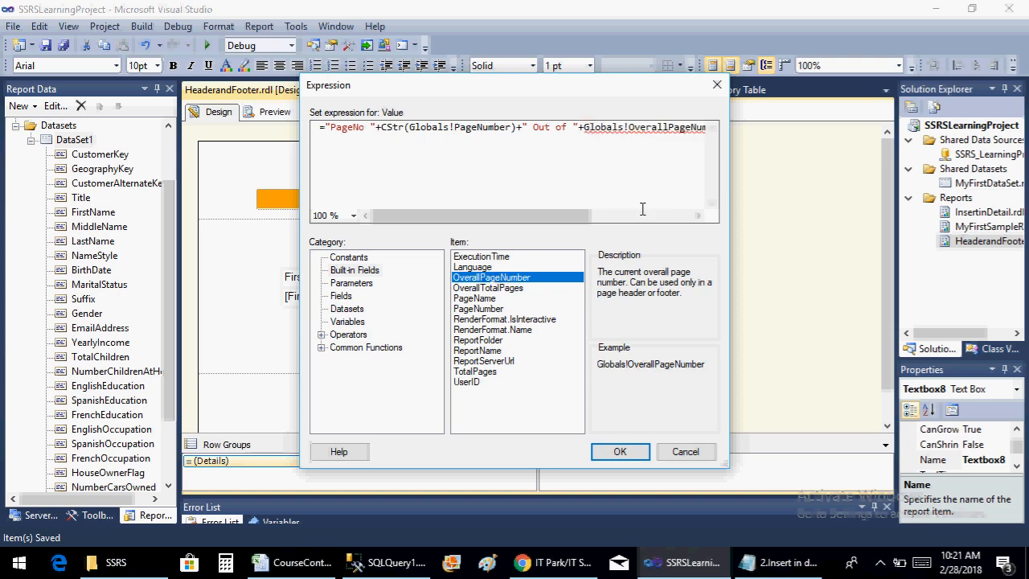
type("(")
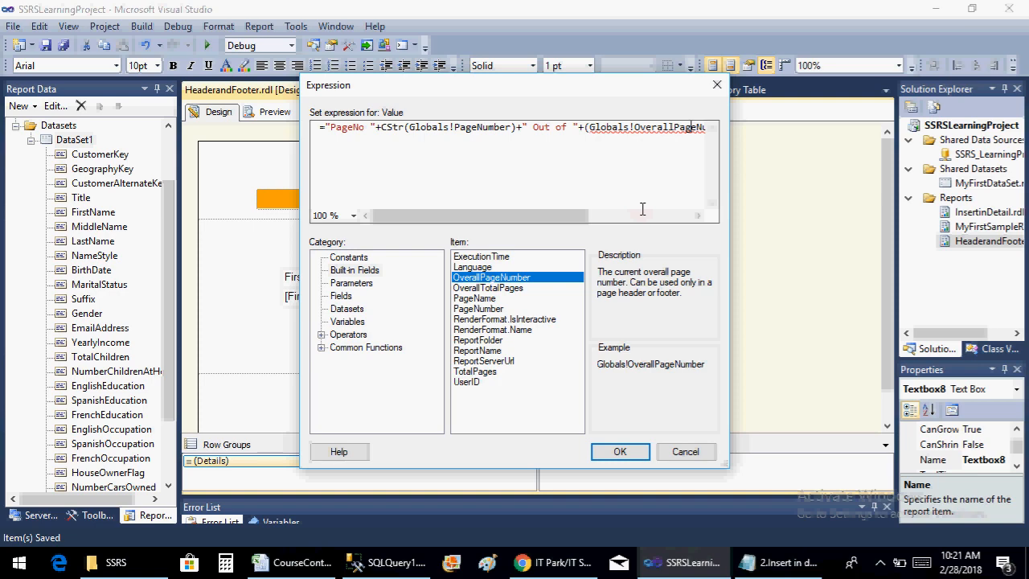
key("End")
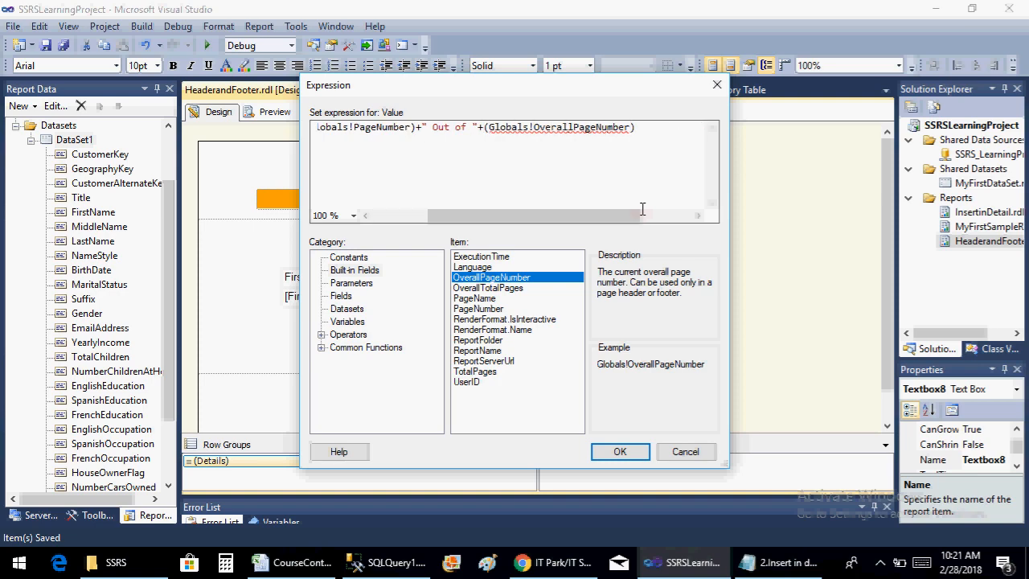
Insert the CStr conversion function before the parenthesised OverallPageNumber field and remove the duplicate parentheses
left_click(338, 323)
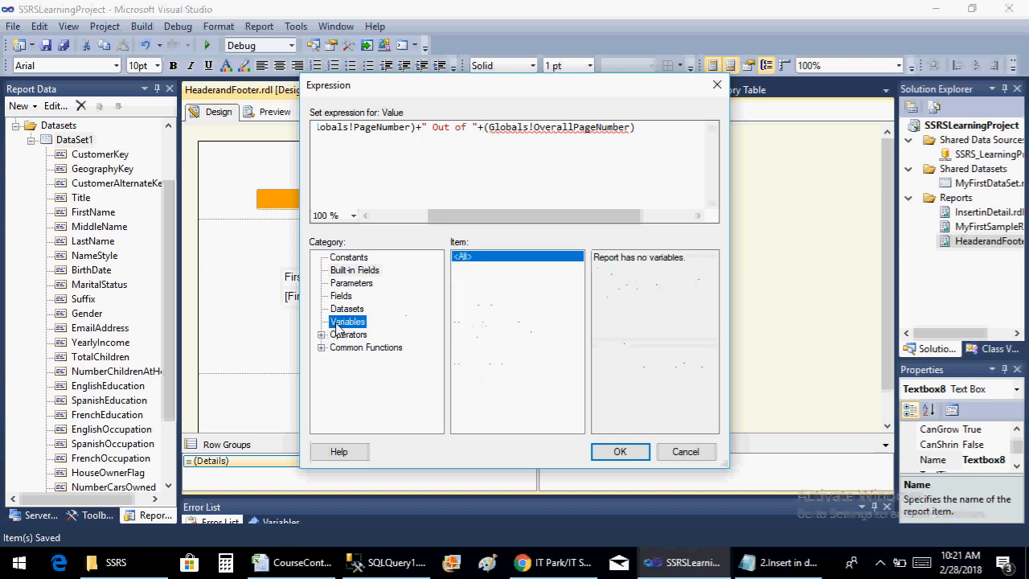
left_click(321, 335)
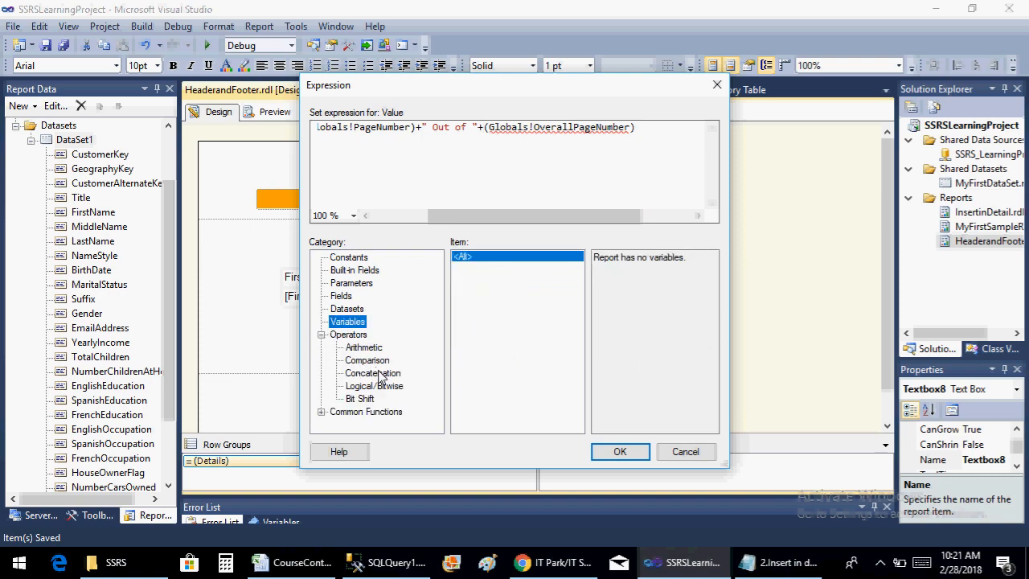
left_click(321, 335)
left_click(320, 347)
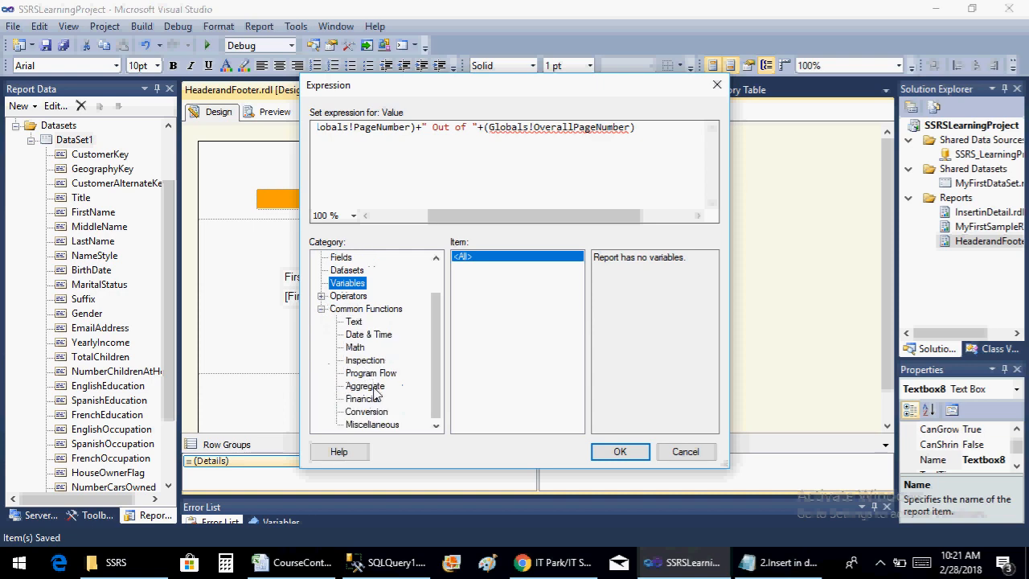
left_click(367, 412)
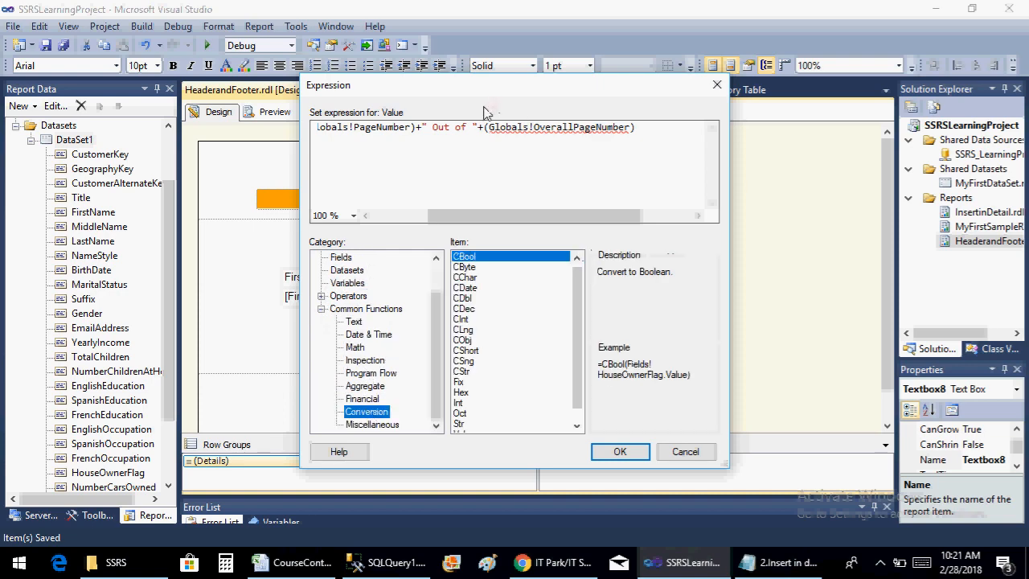
left_click(465, 373)
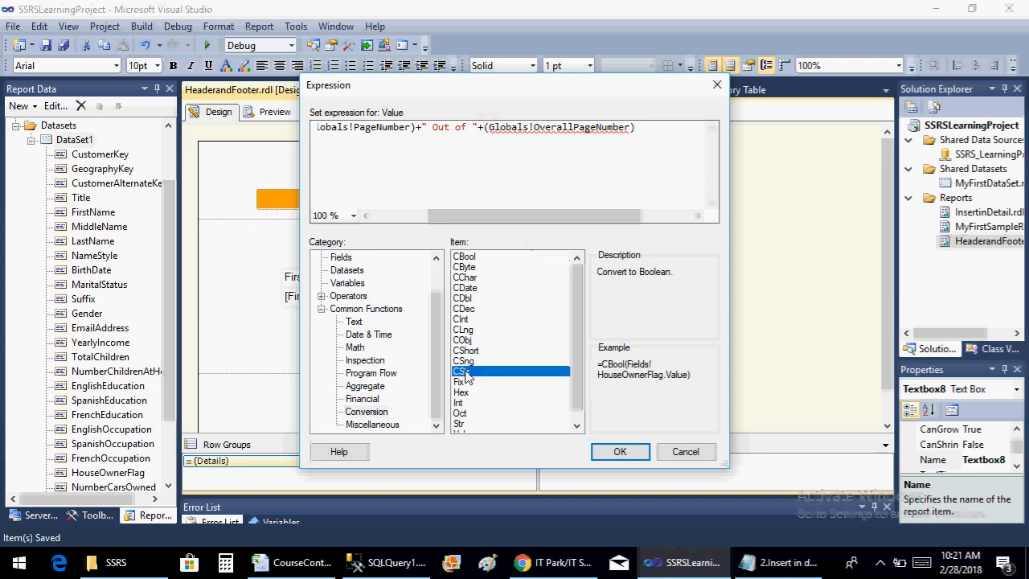
double_click(465, 372)
type(")")
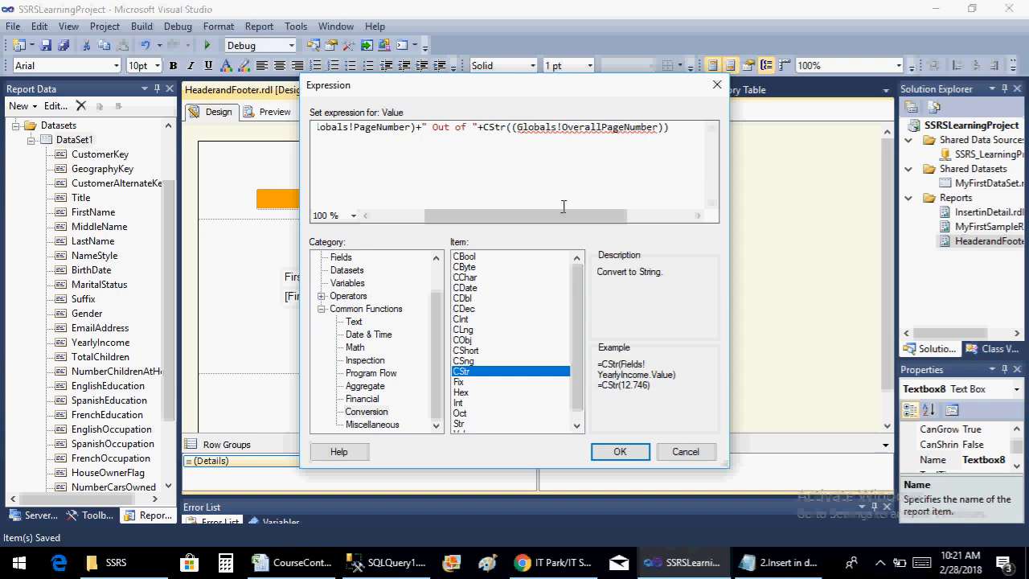
key("BackSpace")
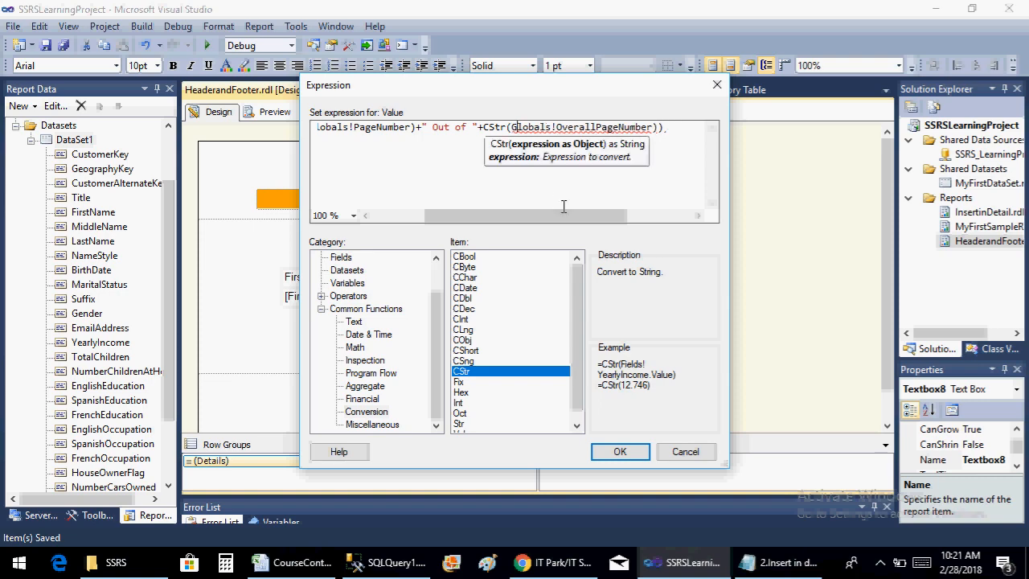
key("Delete")
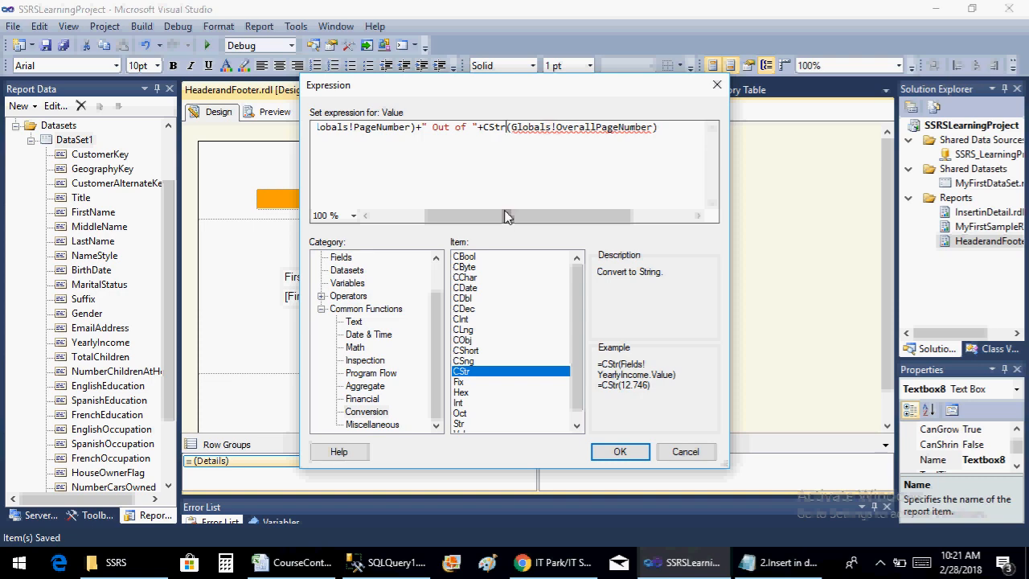
Review the complete footer expression from its PageNo text to its last field, along with the available expression categories
left_click_drag(507, 216, 635, 197)
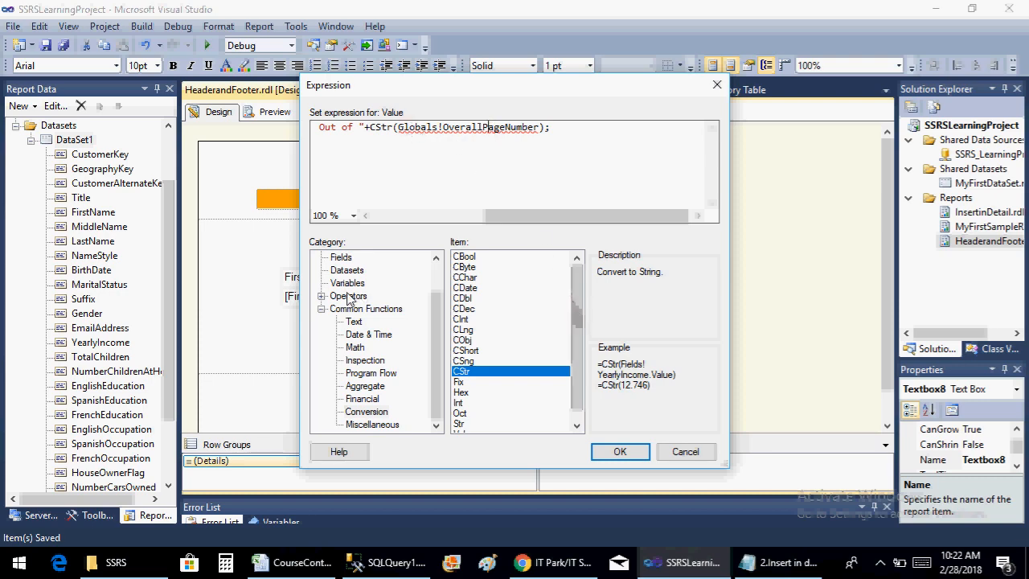
left_click(322, 296)
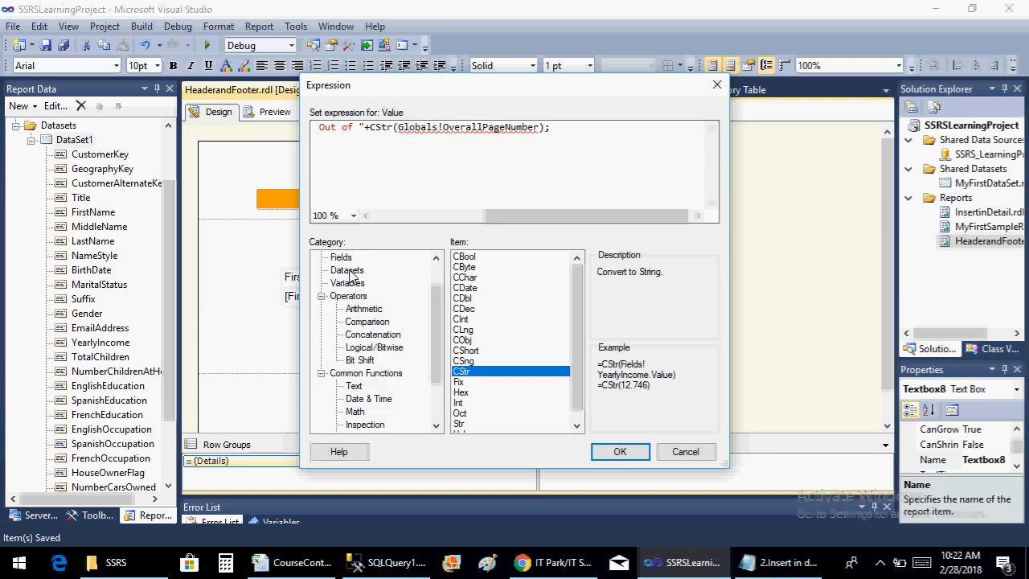
scroll(441, 276, "up", 1)
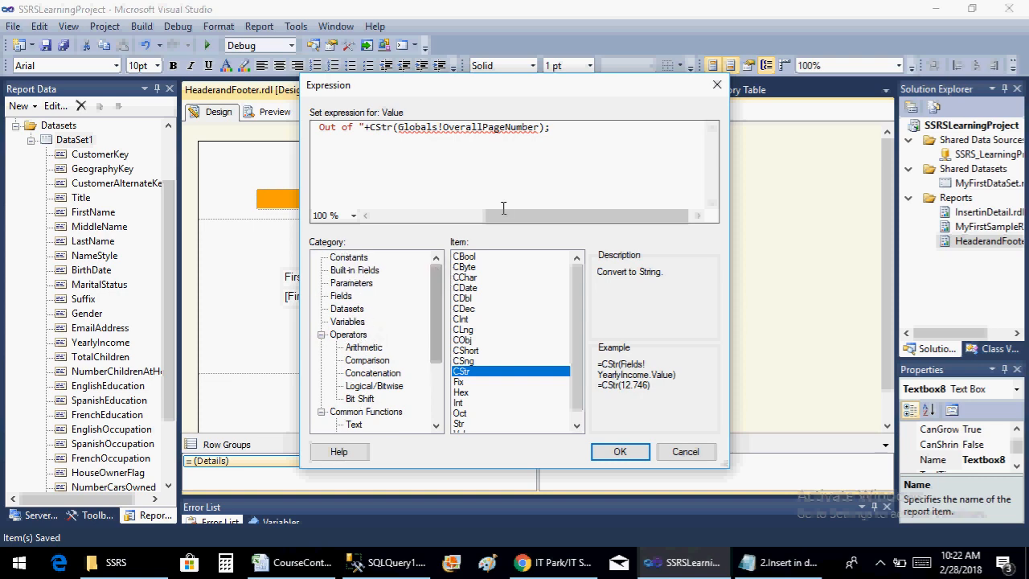
left_click_drag(503, 214, 391, 223)
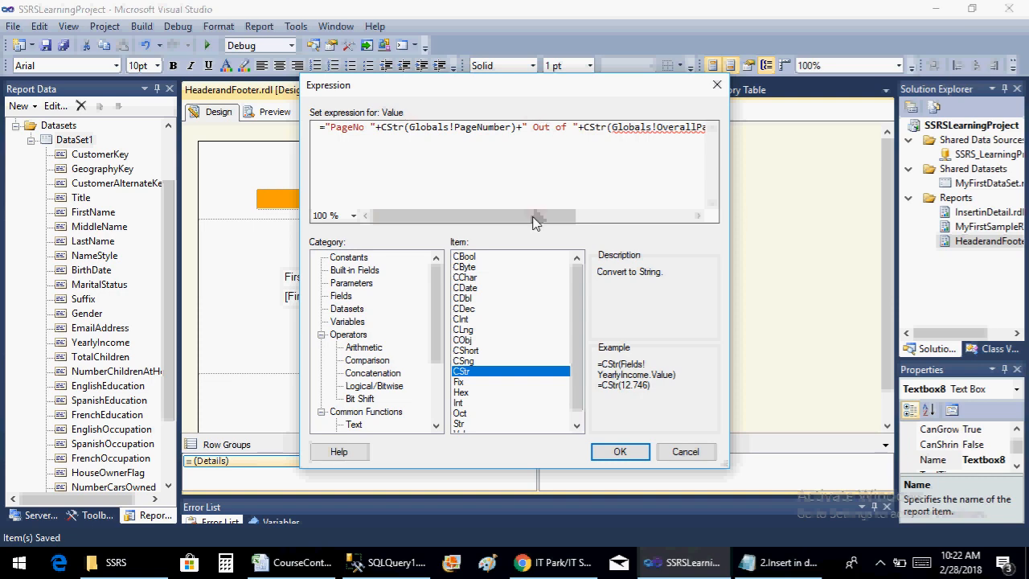
left_click_drag(531, 217, 577, 217)
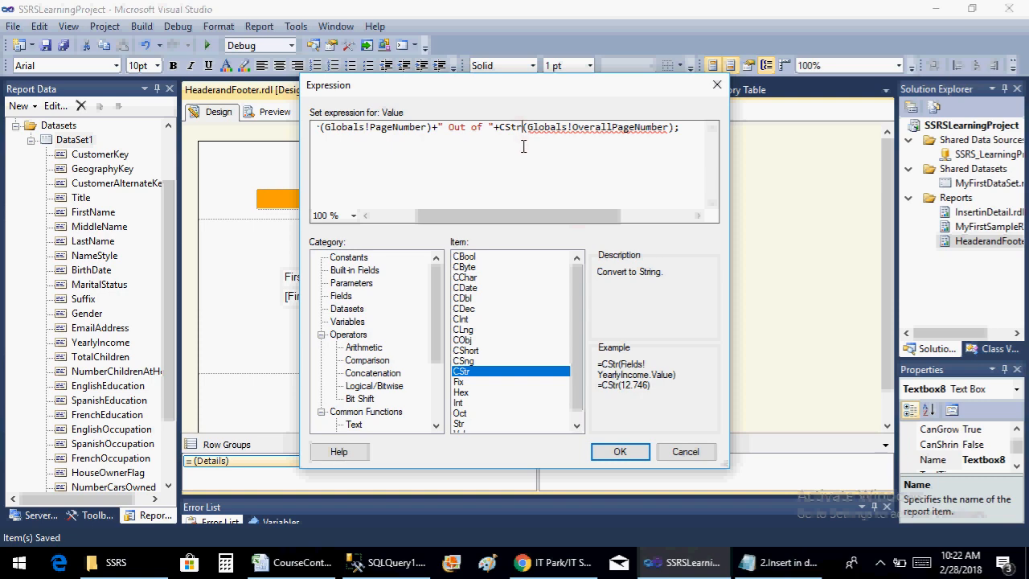
left_click_drag(474, 218, 359, 234)
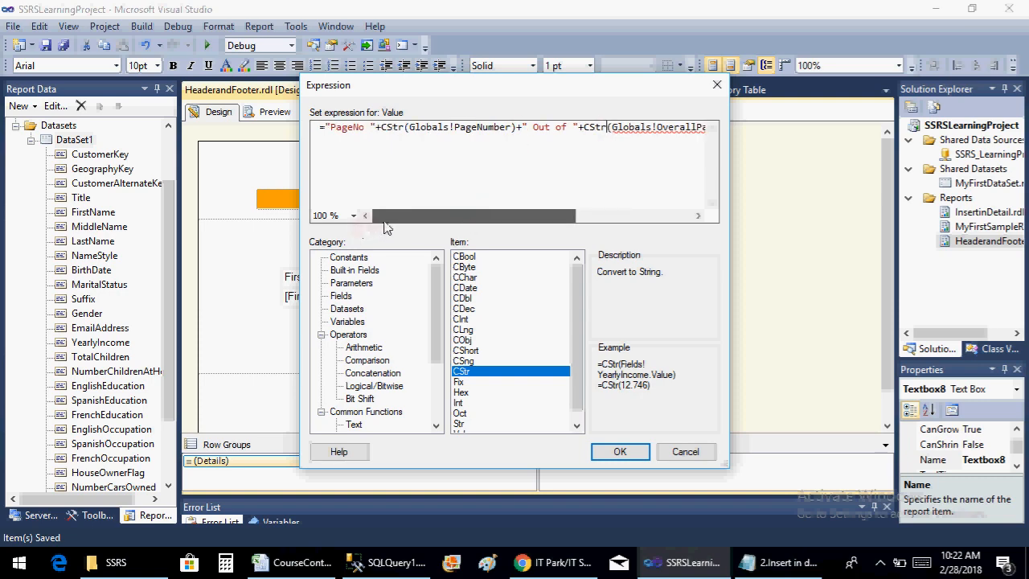
left_click_drag(426, 217, 466, 217)
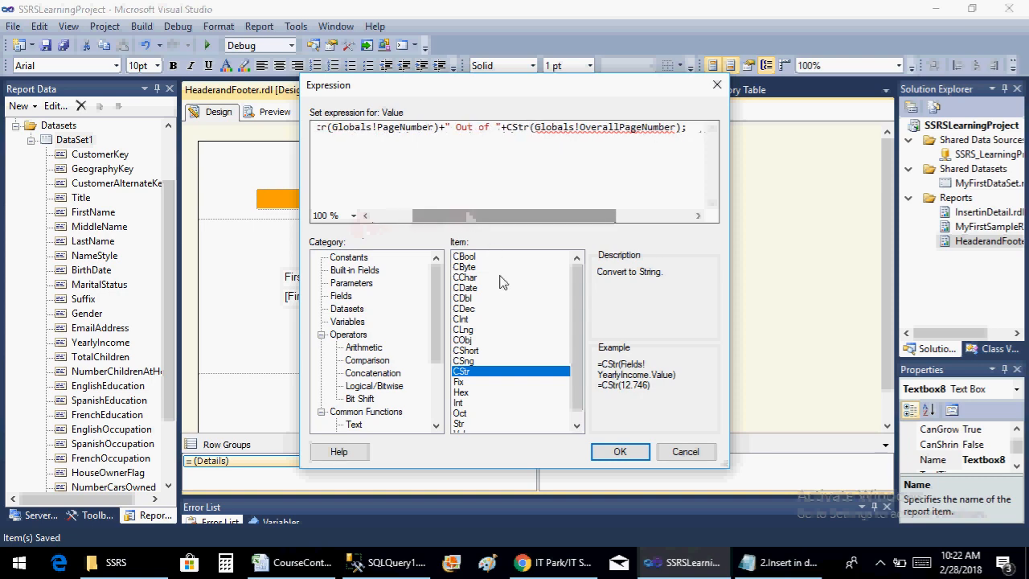
Replace the OverallPageNumber part after the last CStr, including its parentheses and semicolon, with the built-in field TotalPages
left_click(352, 272)
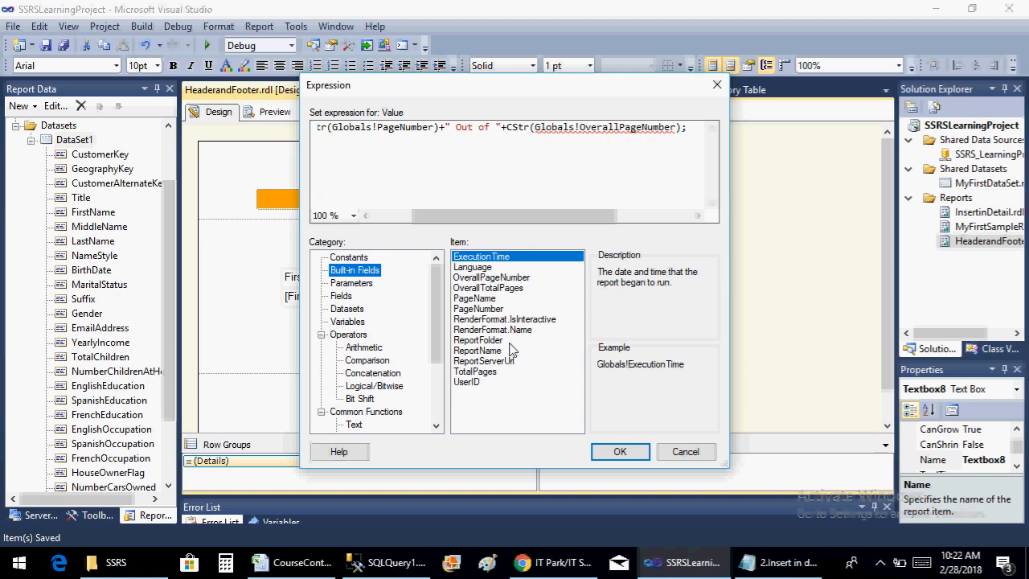
left_click(477, 371)
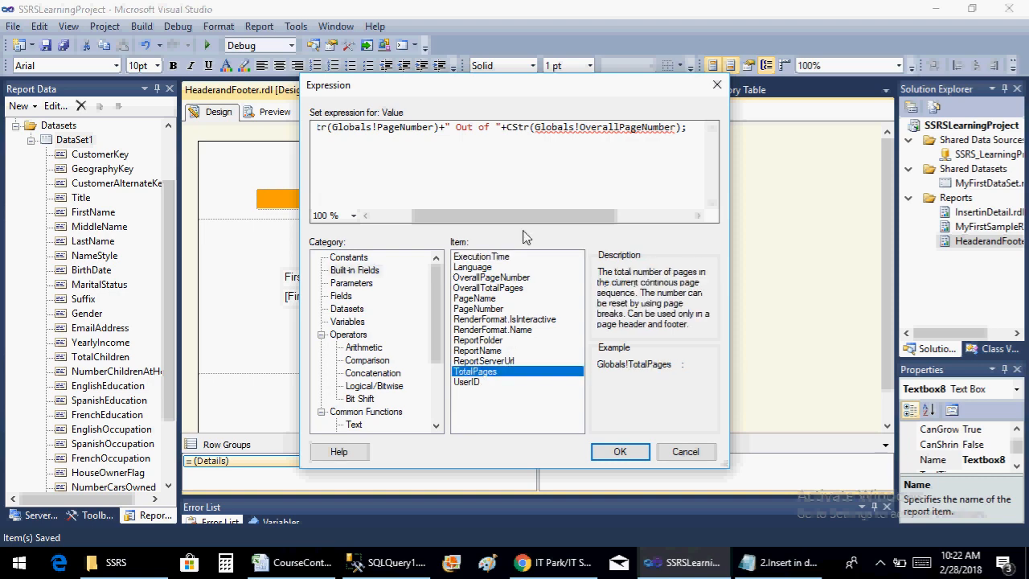
left_click_drag(530, 129, 730, 118)
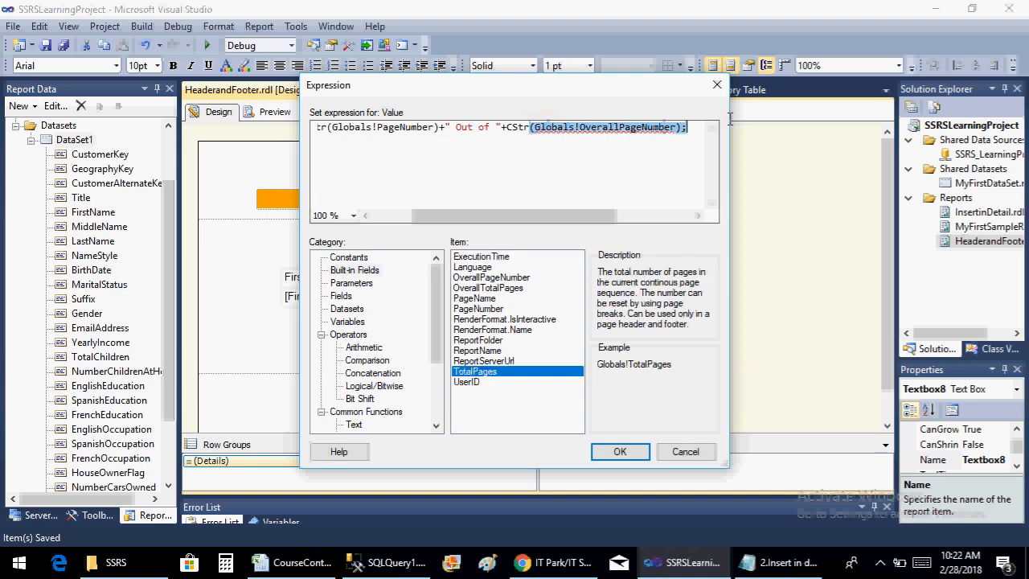
key("Delete")
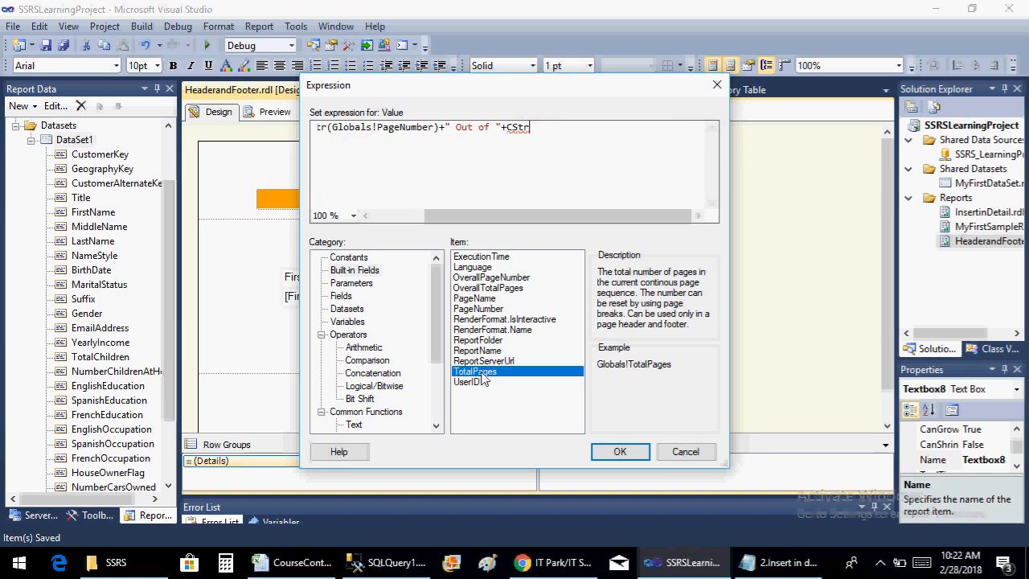
double_click(480, 374)
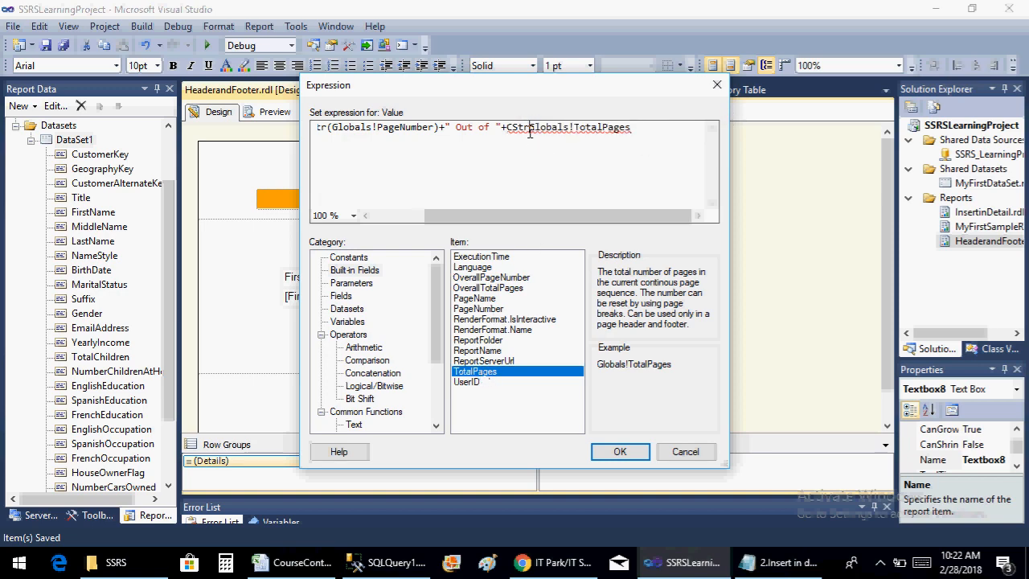
Enclose the total pages field in parentheses so the expression ends with CStr(Globals!TotalPages), and apply it to the footer text box
type("(")
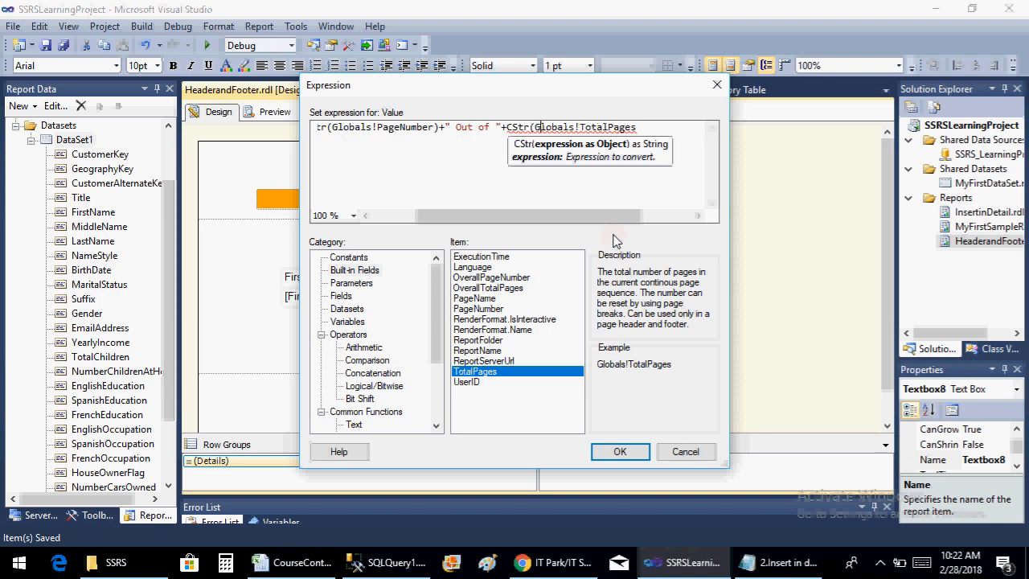
key("Right")
key("Right")
key("Right")
type(")")
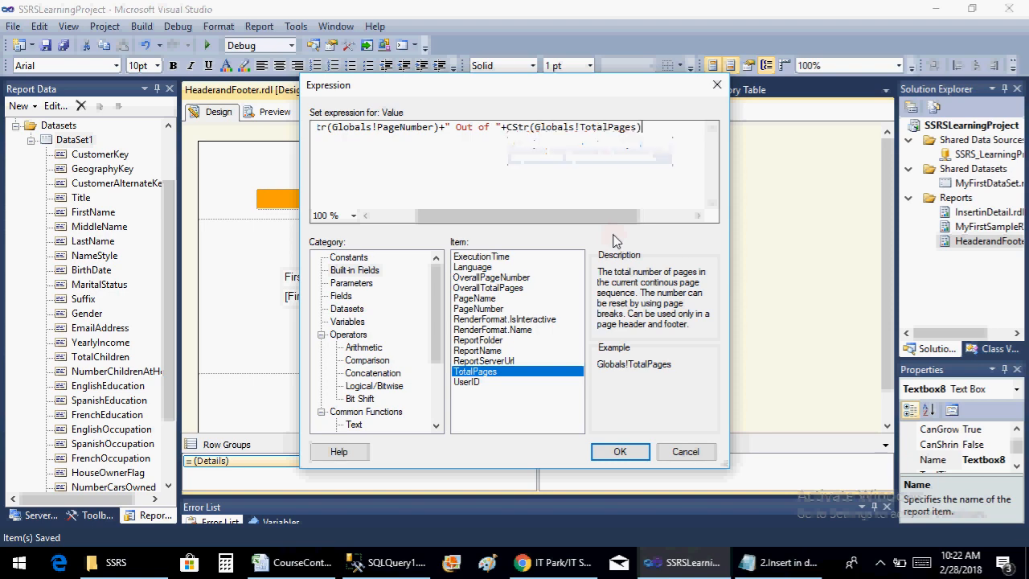
left_click(616, 452)
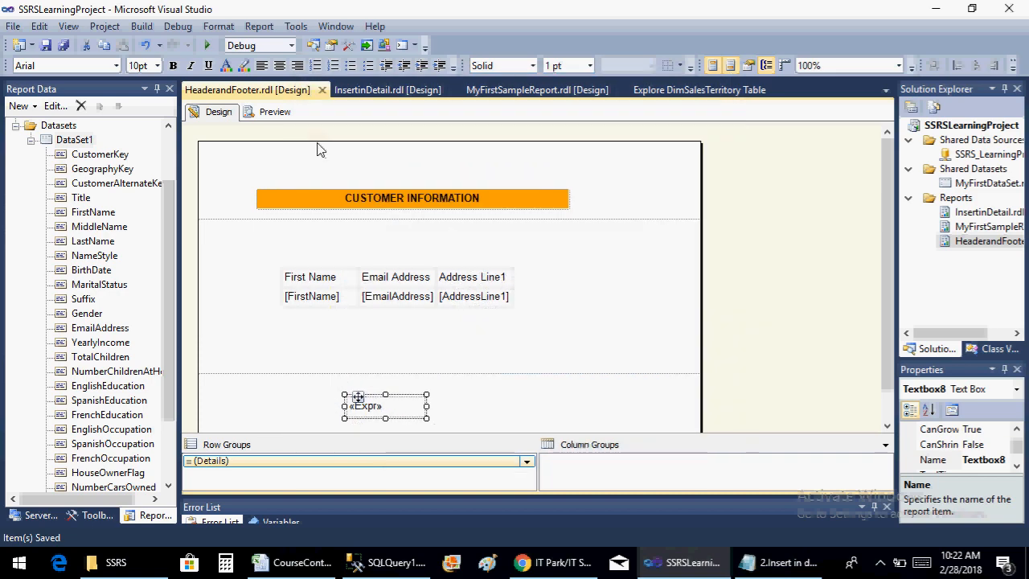
Preview the report, check the footer's page number and total pages at the end of page 1, and return to the page's header
left_click(275, 112)
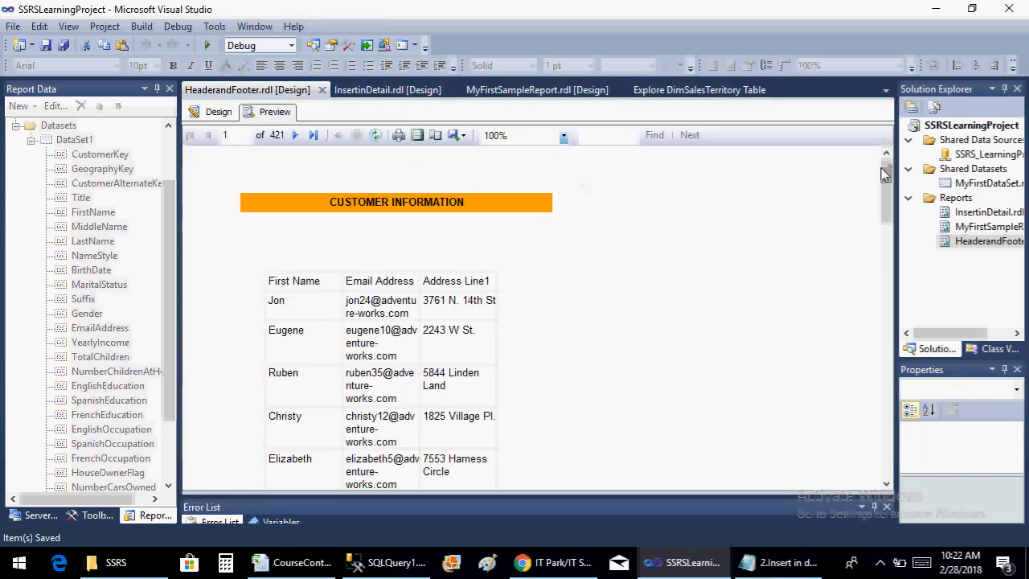
left_click_drag(884, 173, 886, 443)
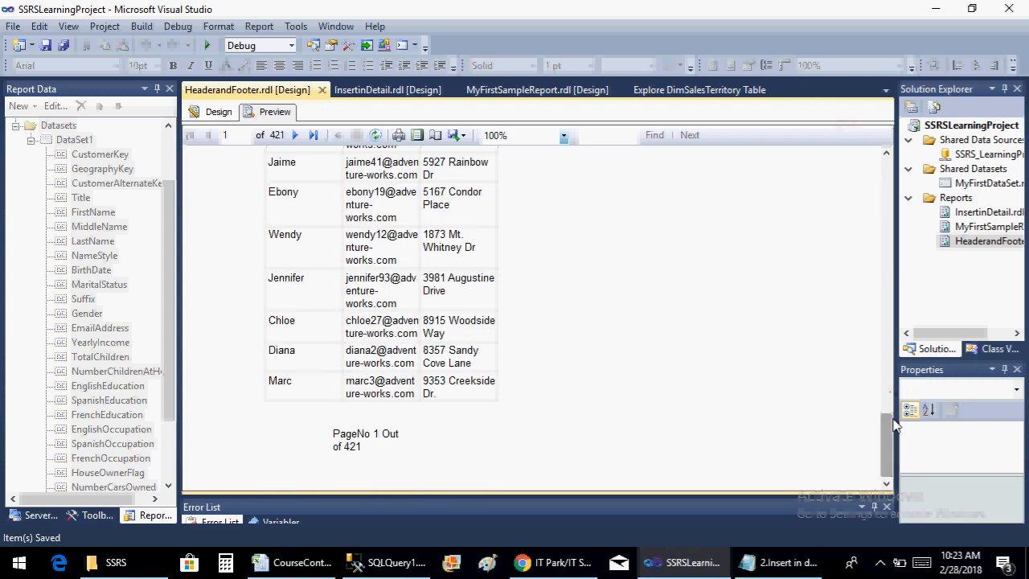
left_click_drag(886, 424, 896, 355)
left_click_drag(885, 137, 884, 184)
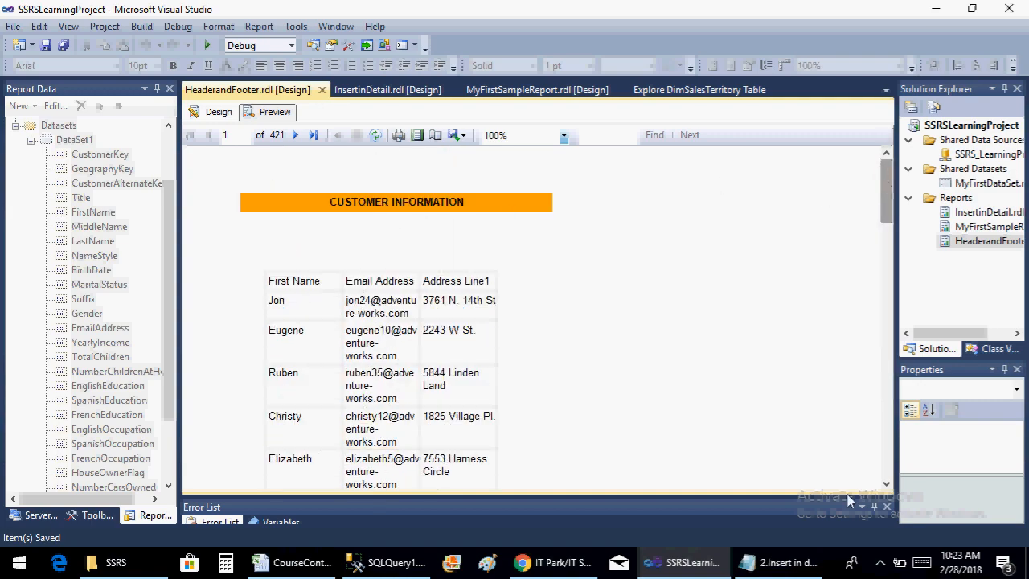
left_click(880, 563)
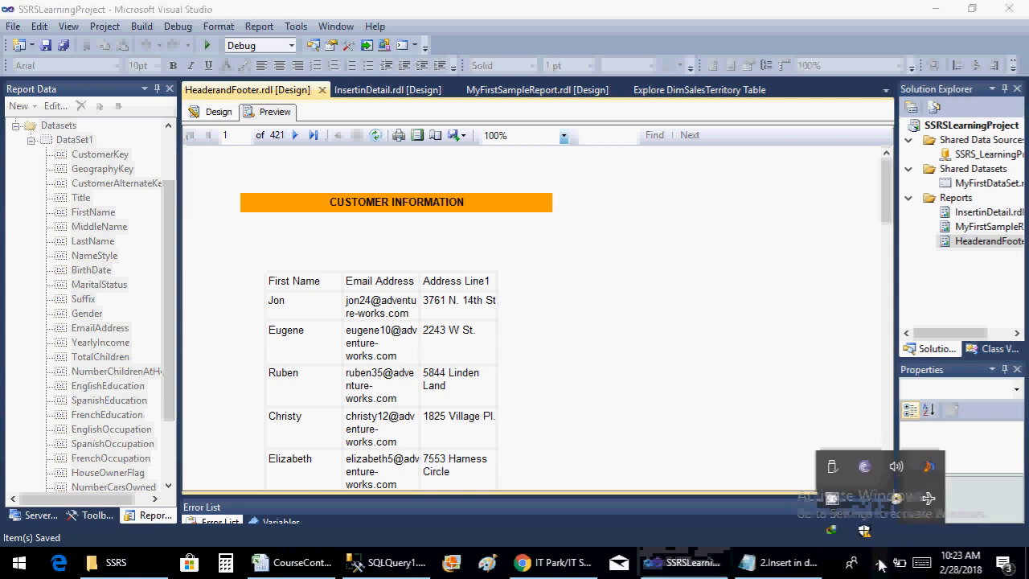
left_click(833, 500)
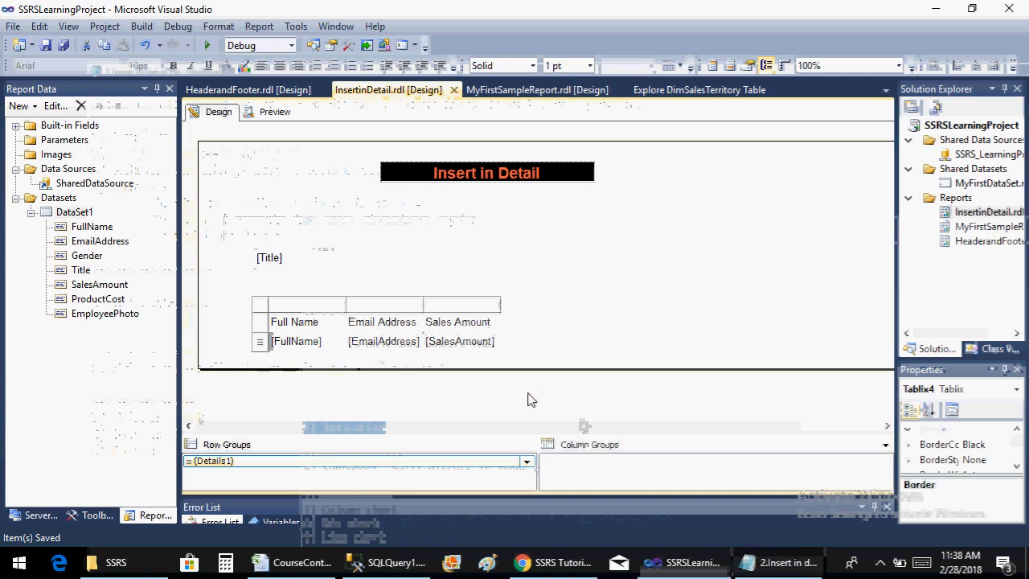
Insert a column to the right of the Sales Amount column in the InsertinDetail report's nested table
left_click(478, 306)
right_click(478, 306)
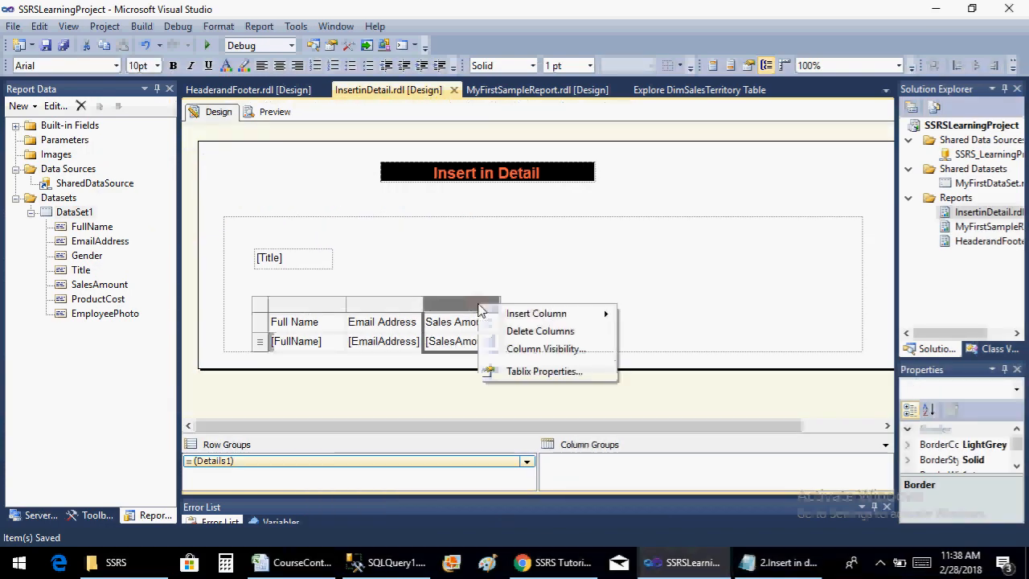
mouse_move(607, 315)
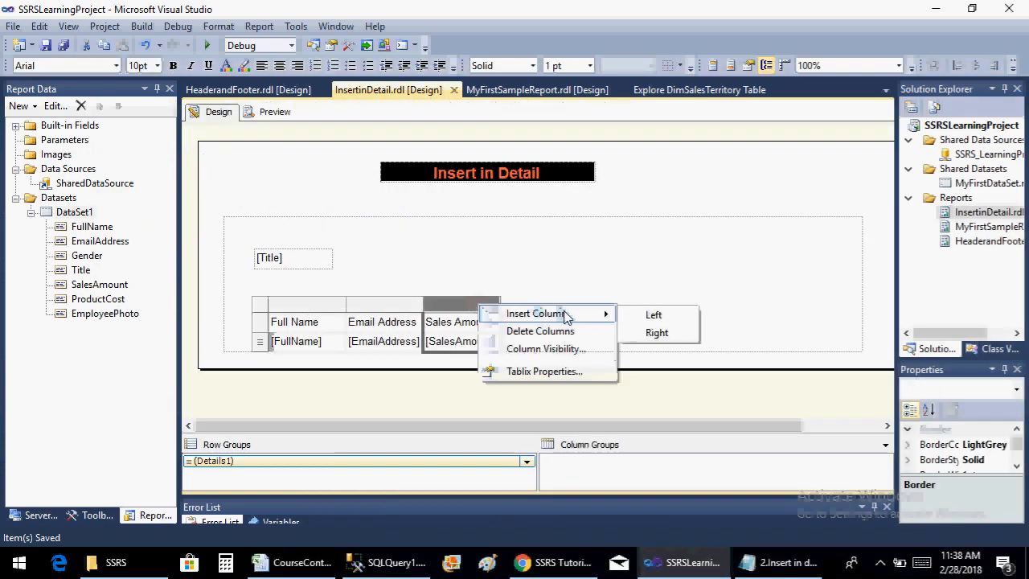
left_click(670, 336)
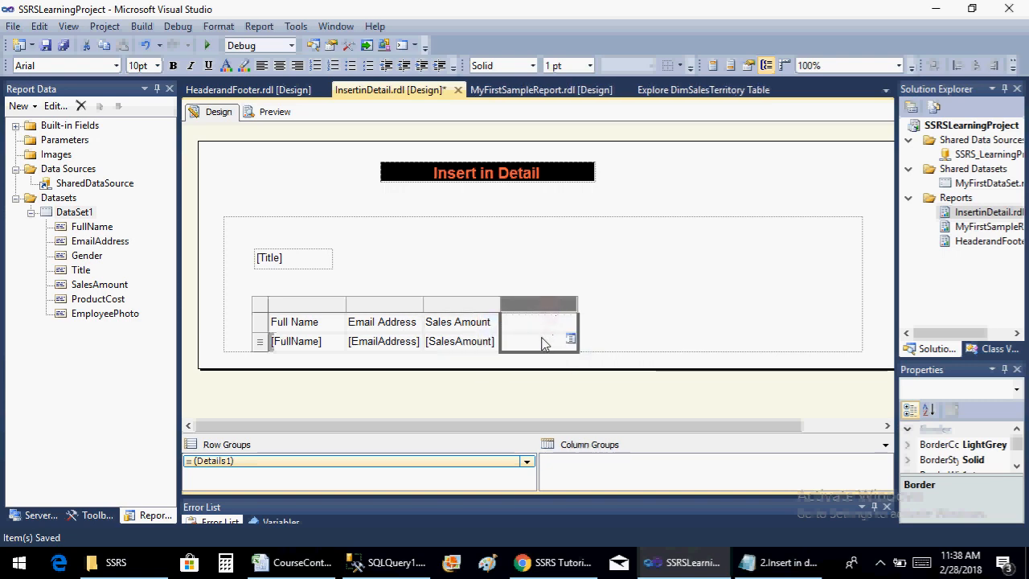
Insert an indicator of type 3 Traffic Lights (Unrimmed) in the detail cell of the empty column beside Sales Amount
right_click(543, 344)
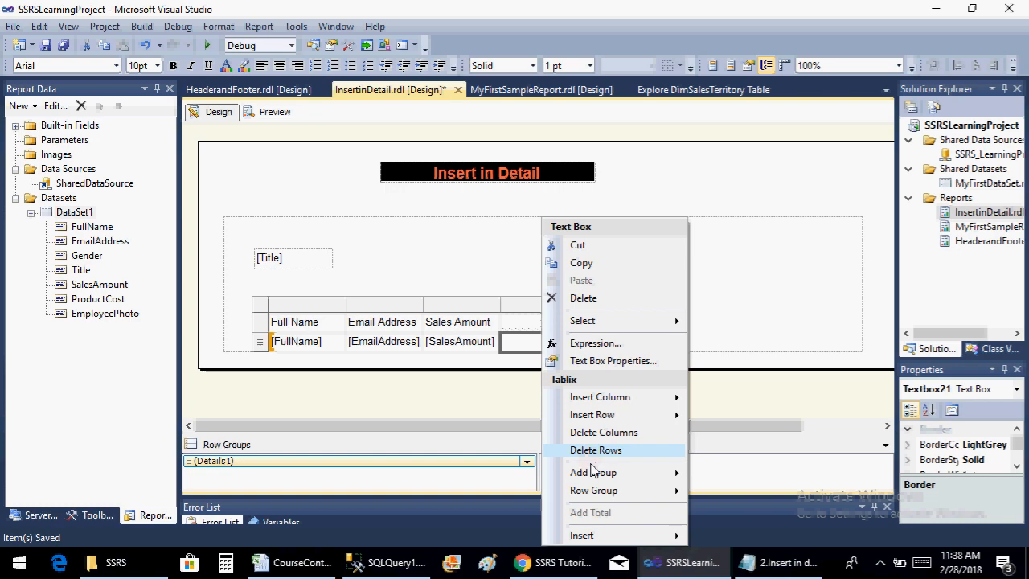
mouse_move(635, 539)
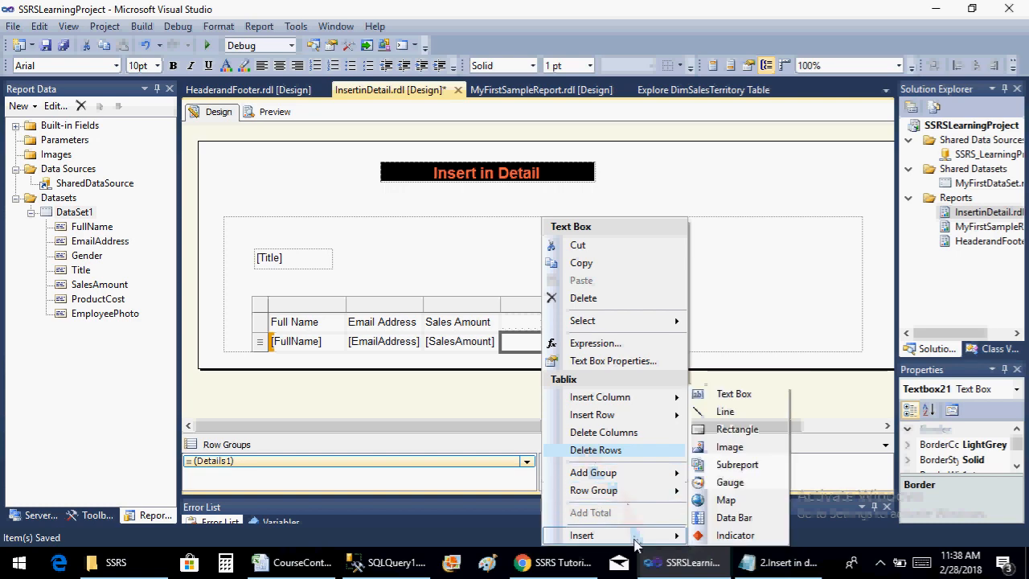
left_click(725, 539)
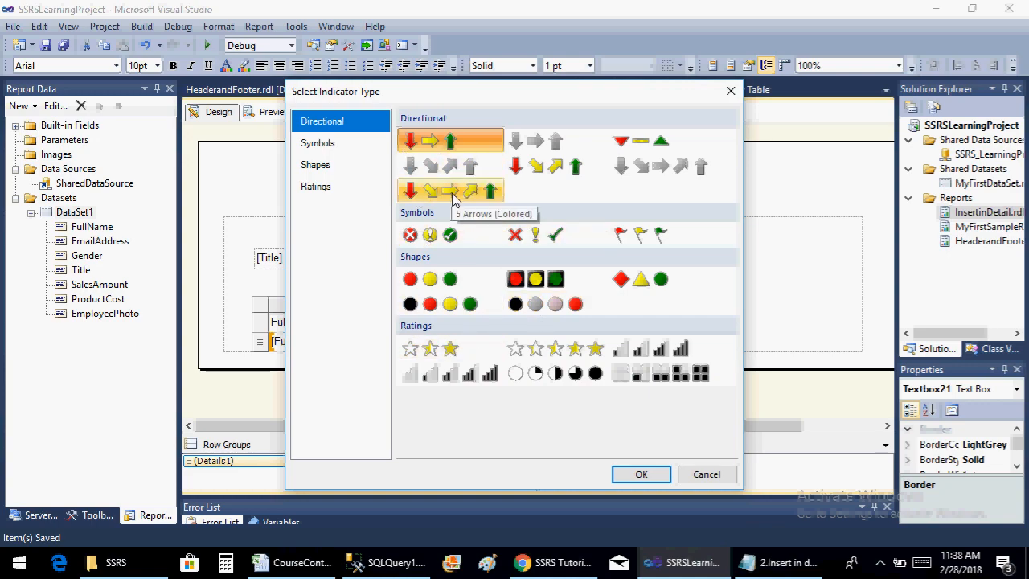
left_click(457, 286)
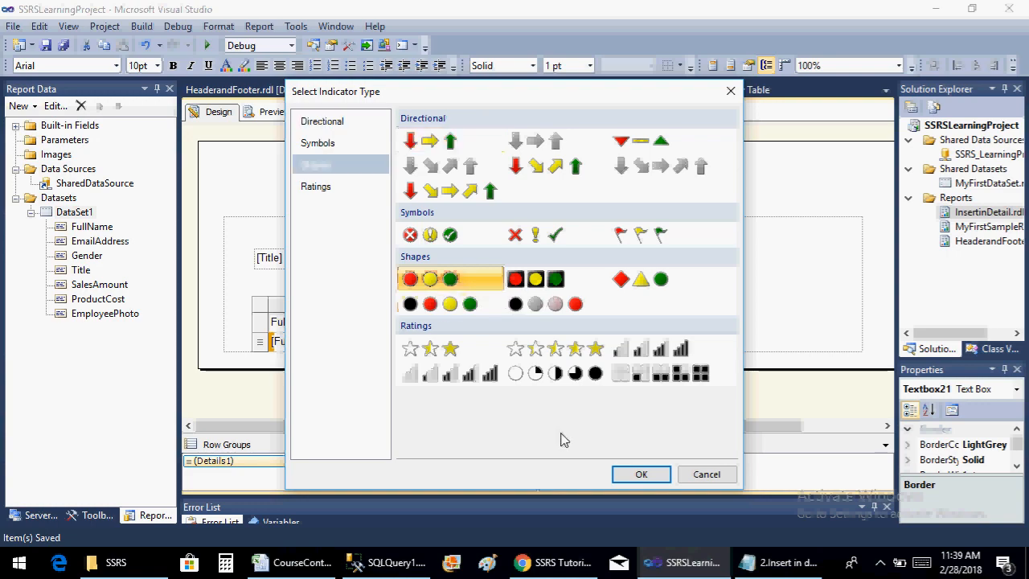
left_click(648, 475)
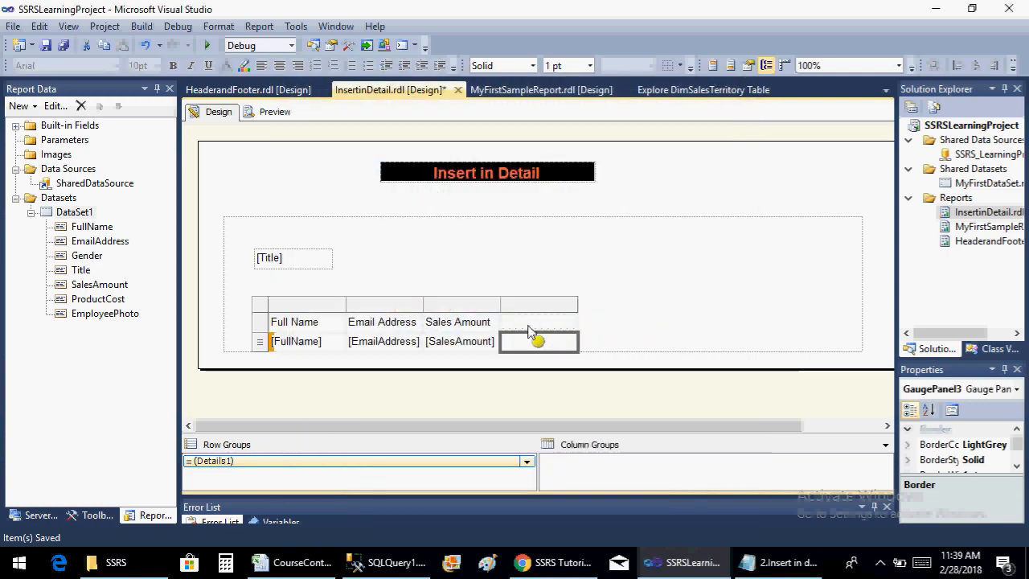
Assign the SalesAmount field as the value of the traffic light indicator and leave its gauge data
right_click(540, 344)
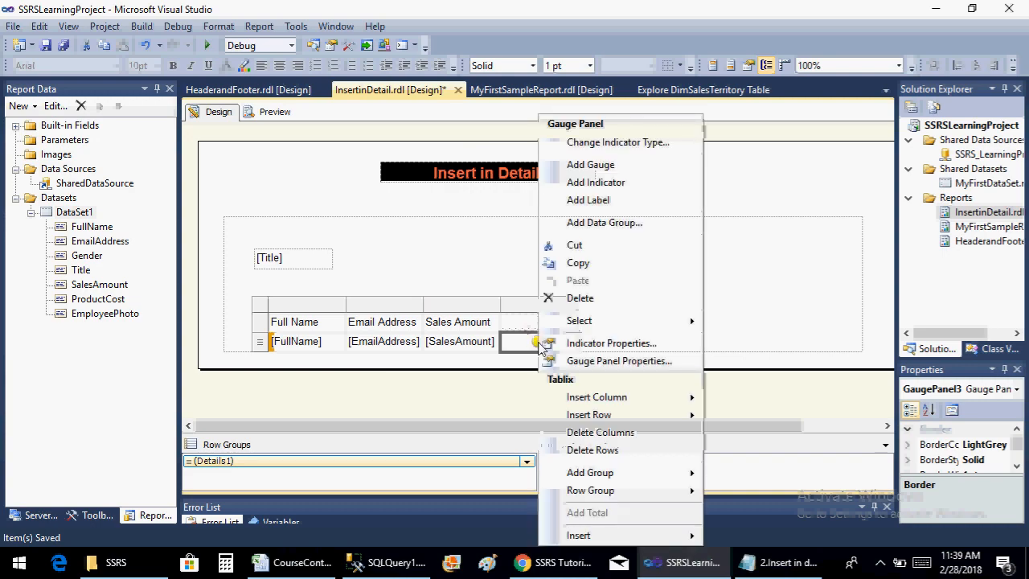
left_click(540, 344)
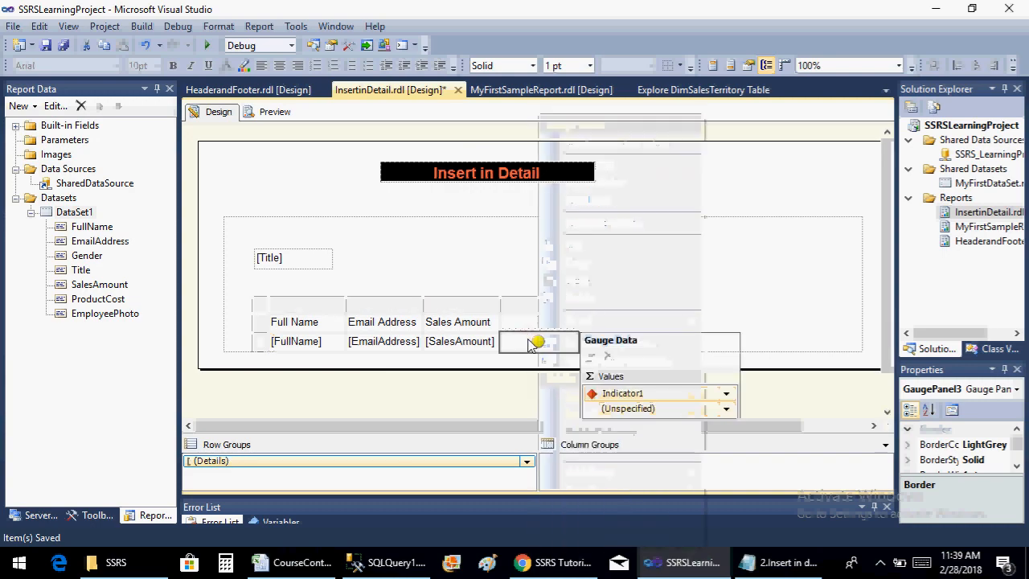
left_click(724, 411)
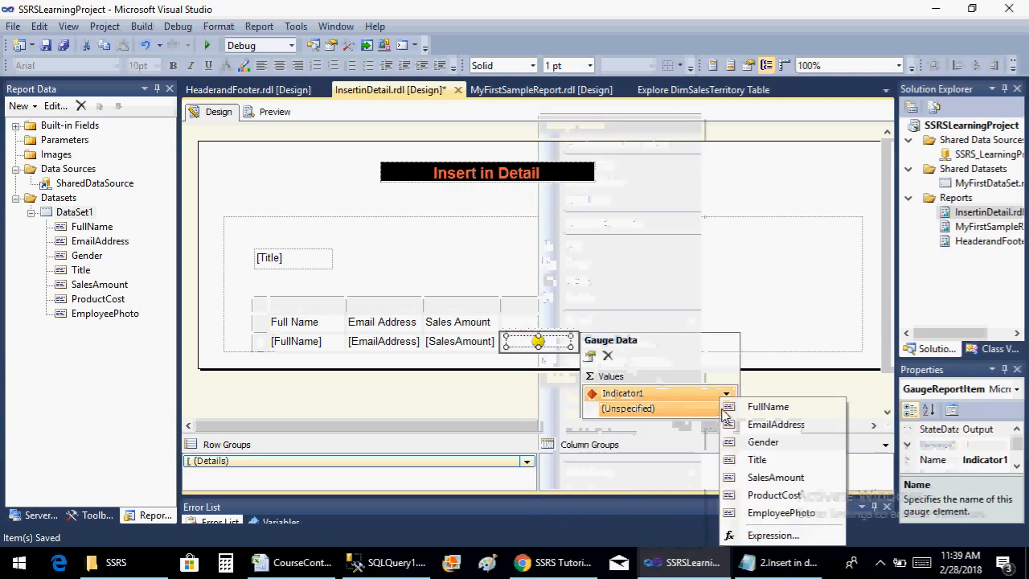
left_click(757, 477)
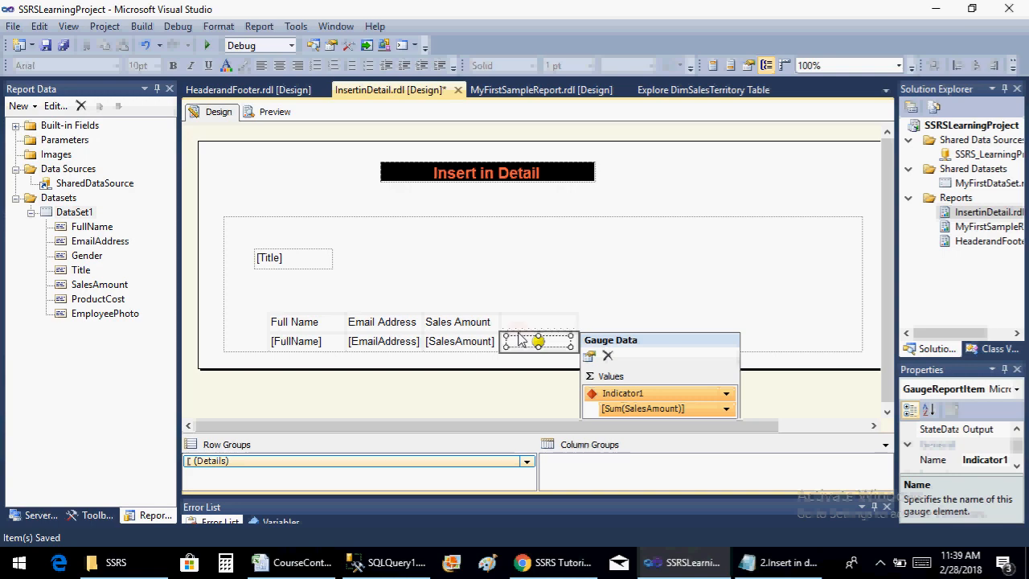
left_click(582, 275)
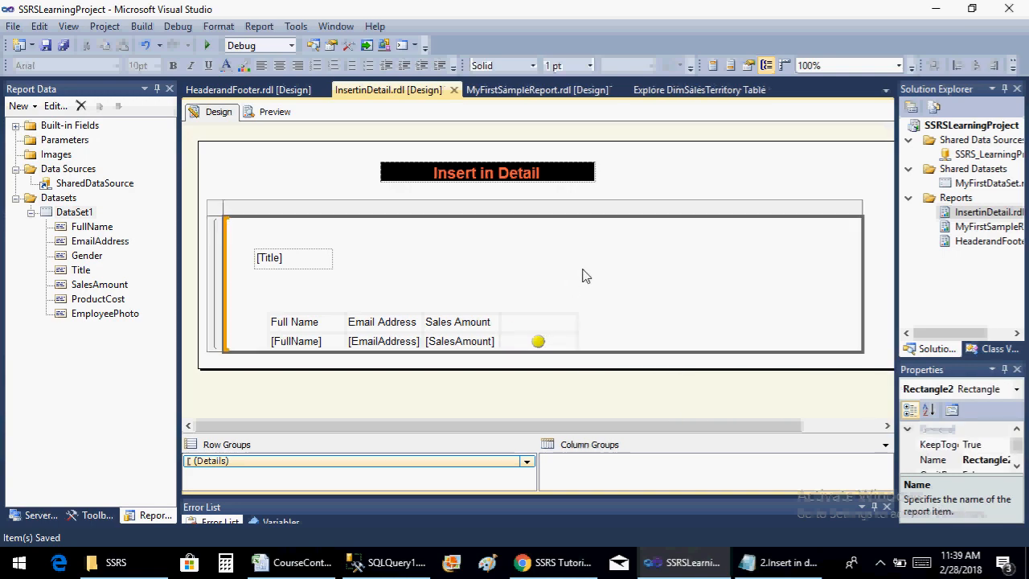
Preview the InsertinDetail report, check the traffic lights beside the sales amounts, and return to the design
left_click(273, 112)
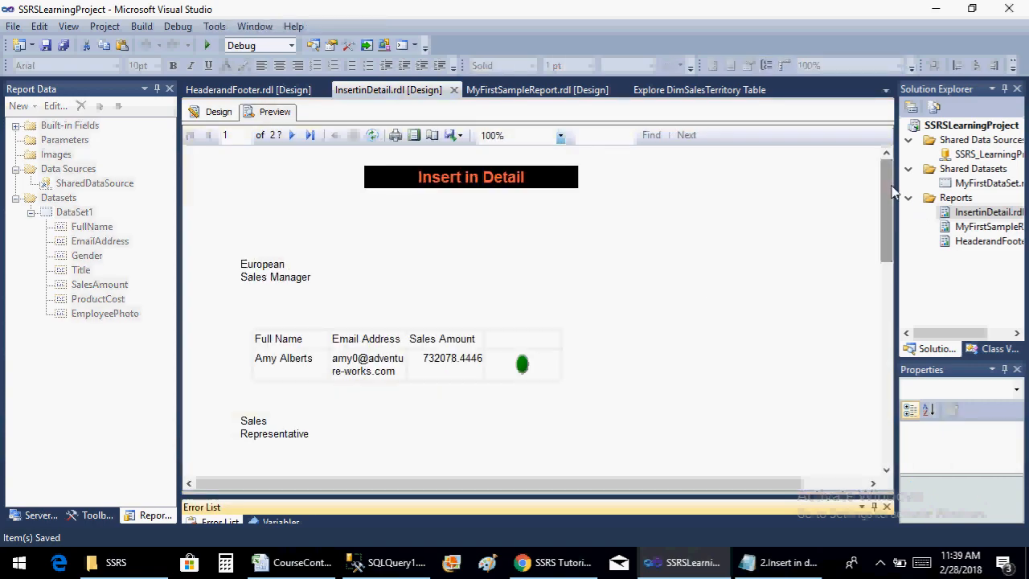
mouse_move(886, 193)
left_mouse_down()
mouse_move(902, 344)
mouse_move(890, 337)
mouse_move(890, 354)
mouse_move(898, 188)
left_mouse_up()
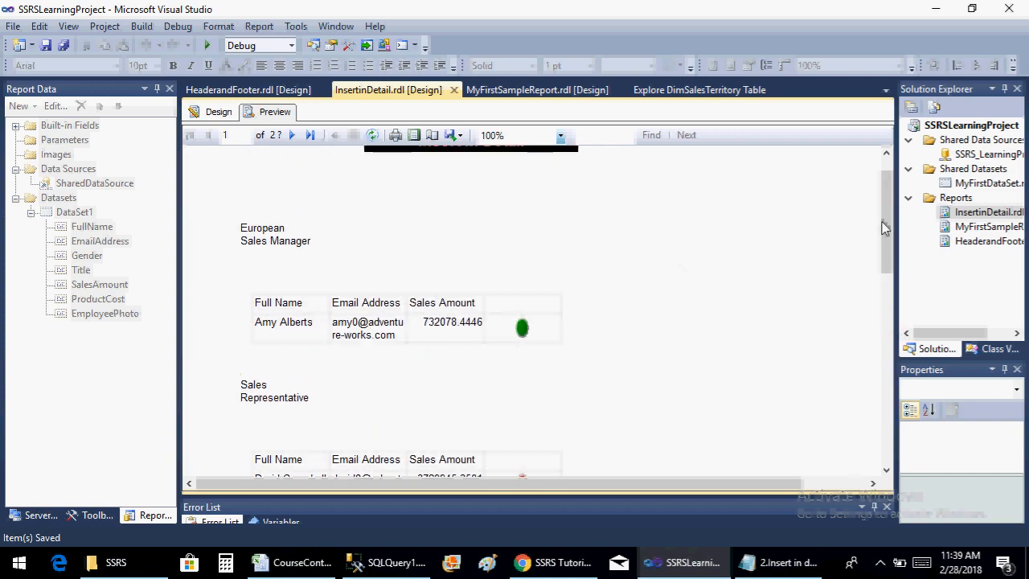
mouse_move(889, 207)
left_mouse_down()
mouse_move(890, 249)
mouse_move(889, 208)
left_mouse_up()
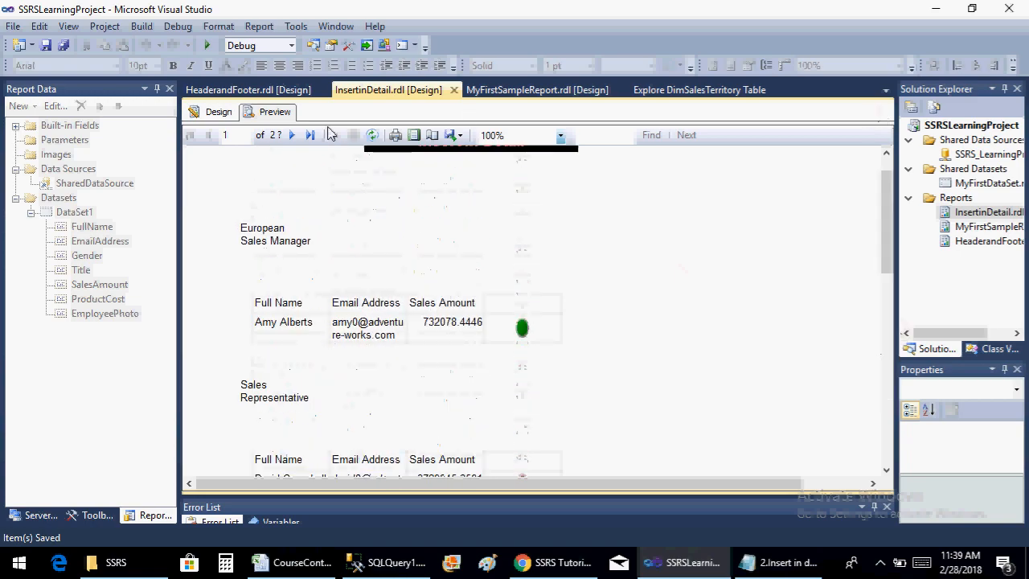
left_click(218, 112)
Open the traffic light indicator's value and state properties and examine the start and end ranges of the red and yellow states
right_click(537, 343)
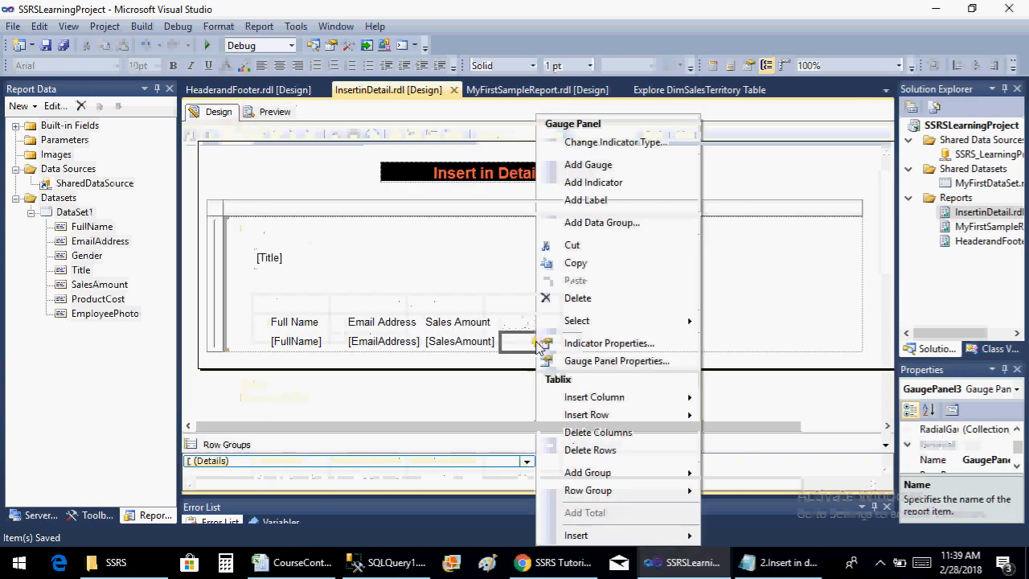
left_click(601, 344)
left_click(341, 129)
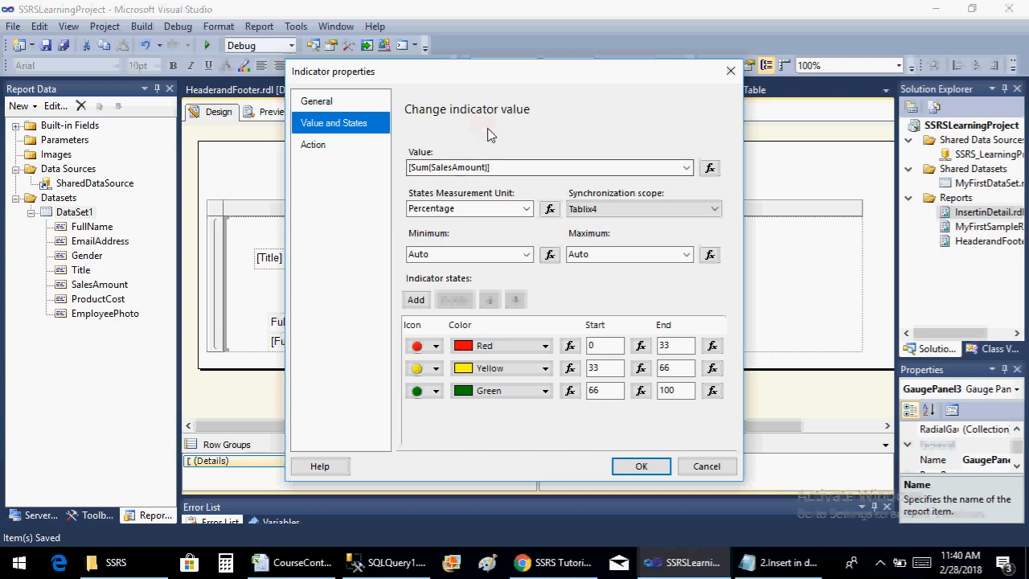
left_click(601, 346)
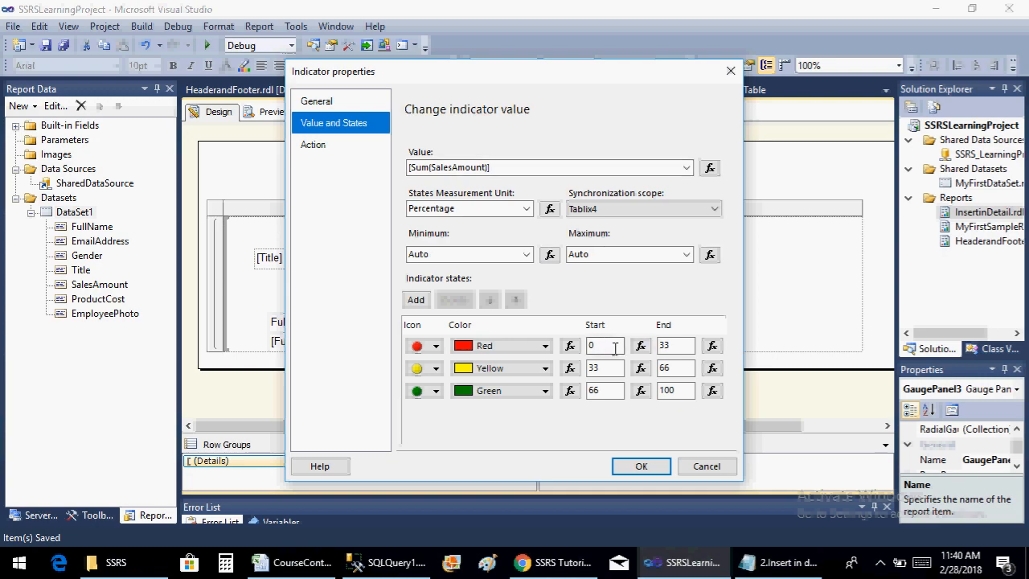
left_click(673, 346)
left_click(597, 374)
left_click(674, 368)
Replace the indicator's value expression with =Fields!SalesAmount.Value/sum(Fields!SalesAmount.Value)*100
left_click(709, 168)
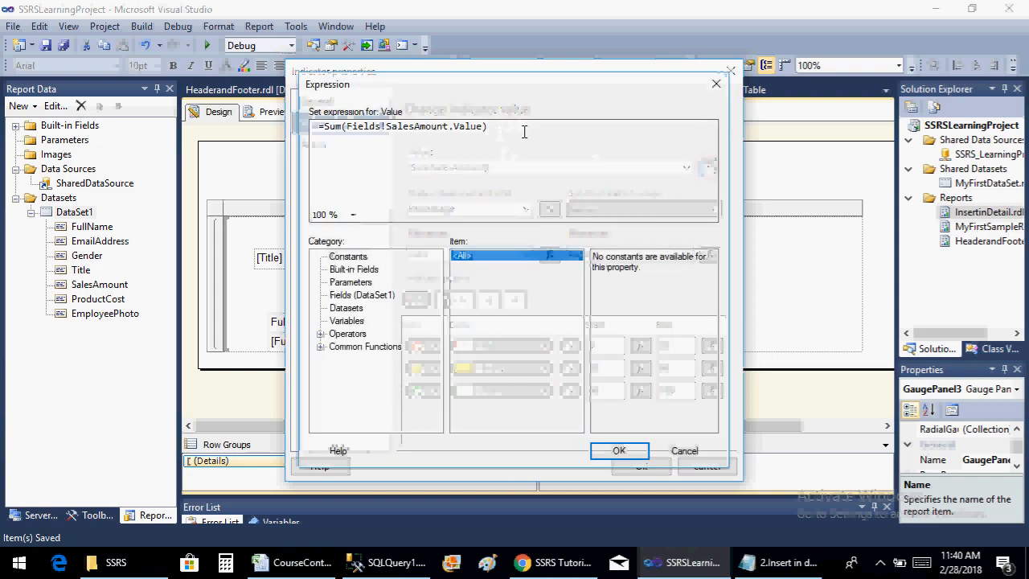
key("Delete")
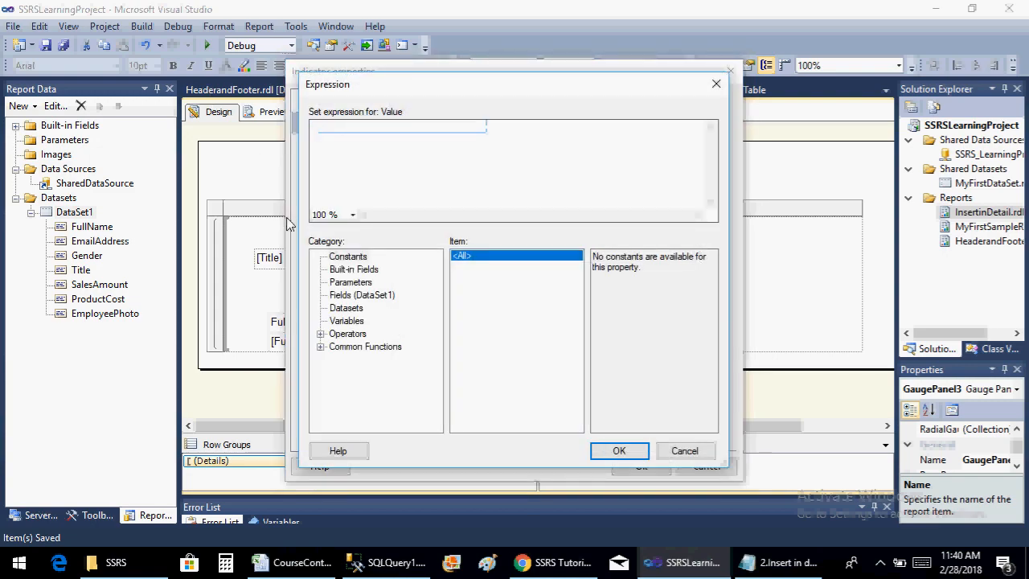
left_click(376, 296)
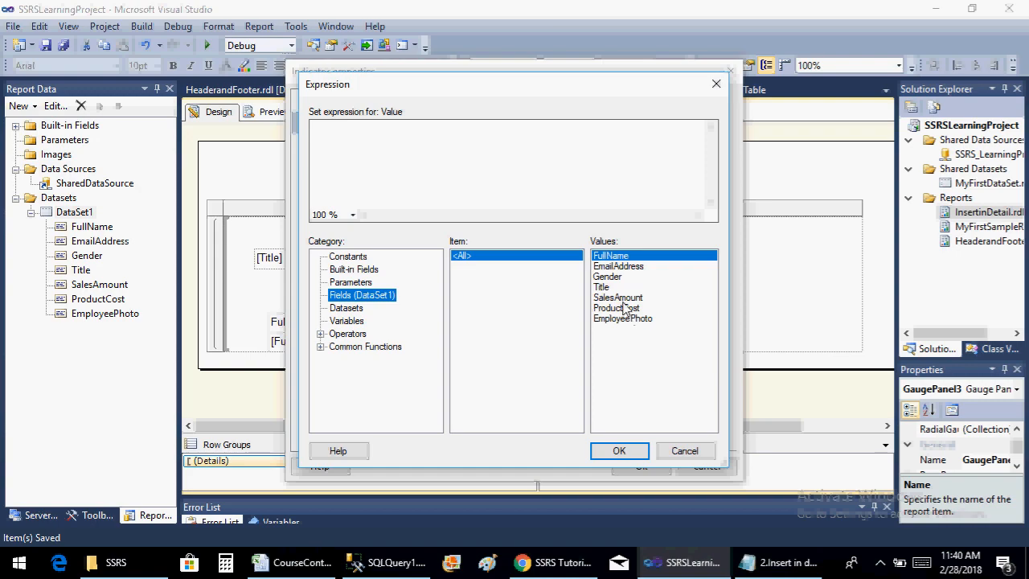
left_click(622, 299)
double_click(623, 302)
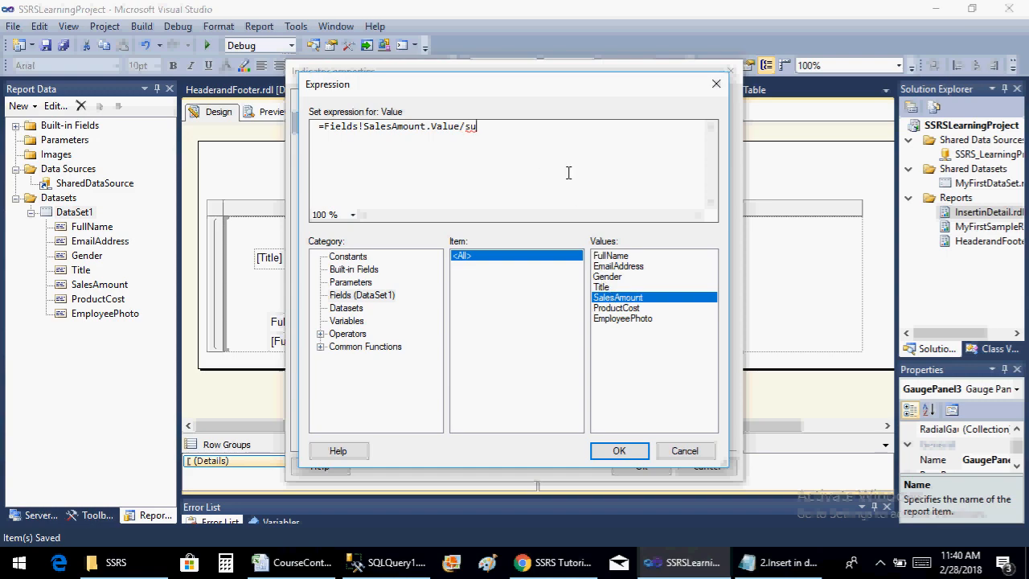
type("sum(")
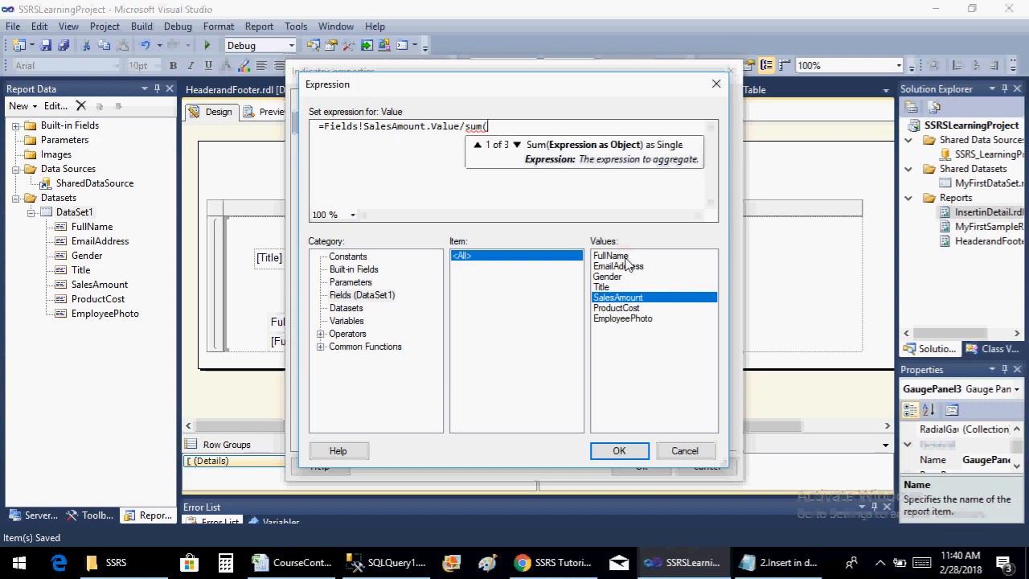
double_click(618, 298)
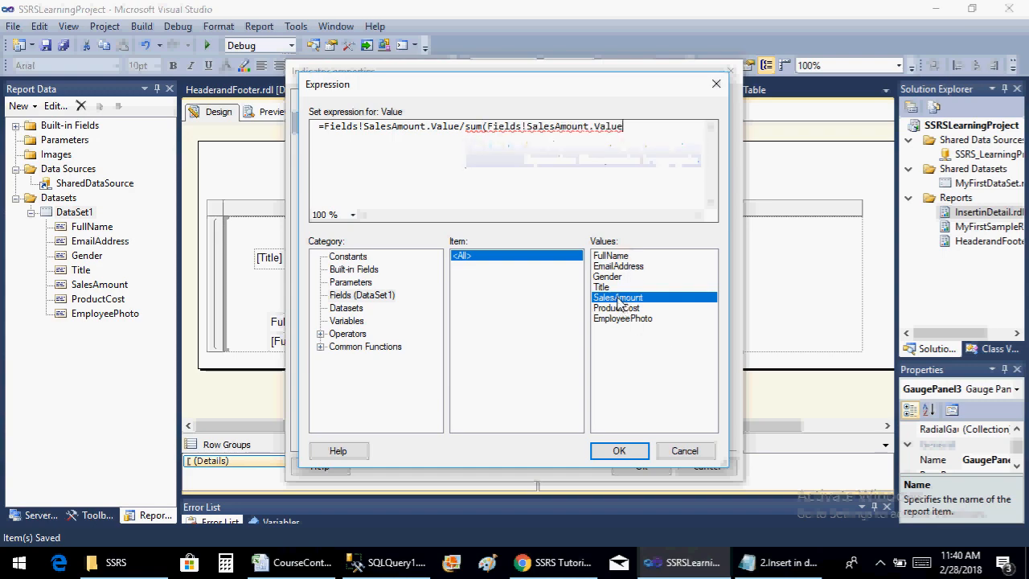
type(")*100")
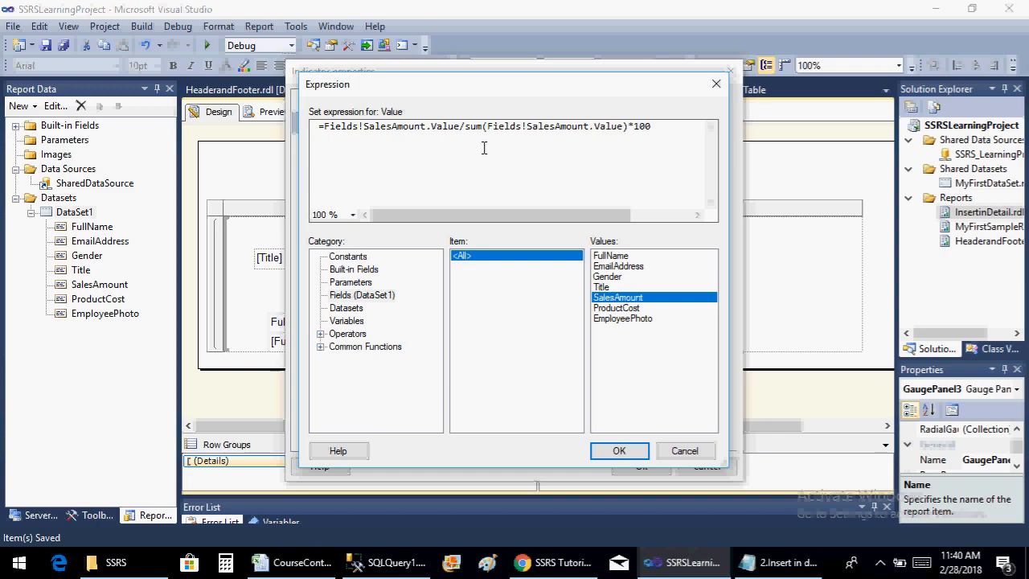
Examine the expression categories, including the operator groups, the common function groups and the list of built-in fields
left_click(321, 335)
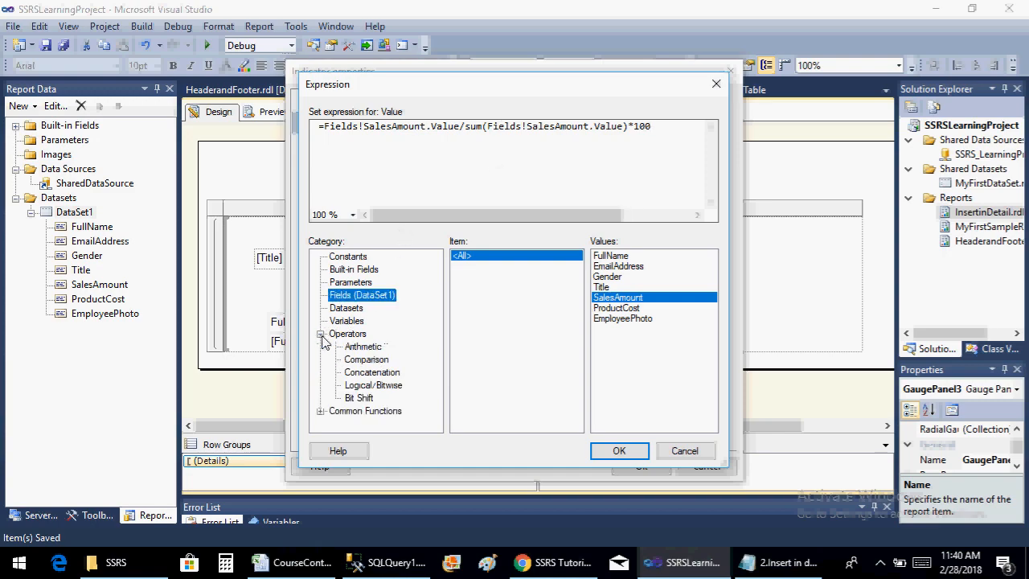
left_click(320, 334)
left_click(321, 347)
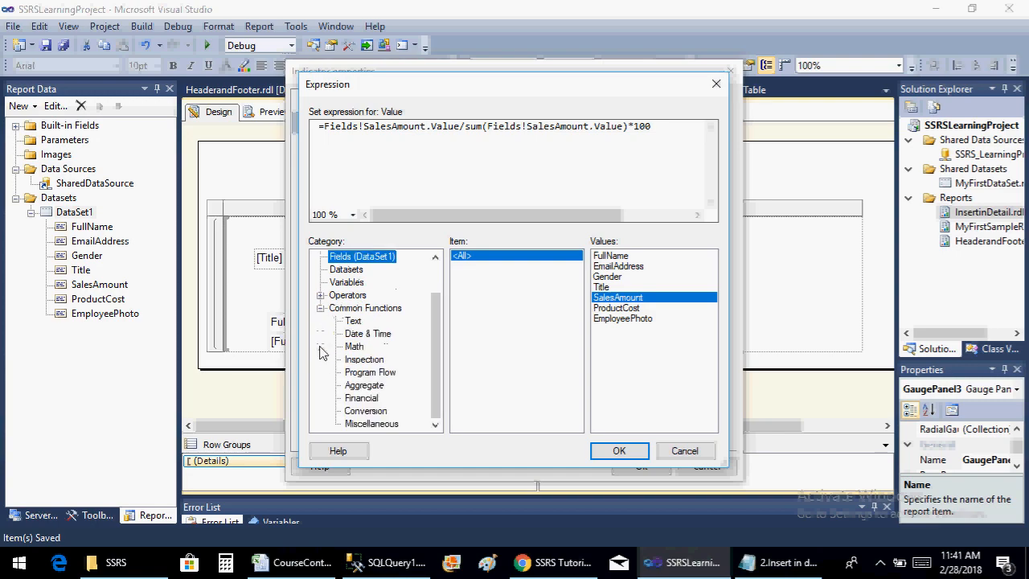
mouse_move(431, 340)
left_mouse_down()
mouse_move(434, 312)
mouse_move(440, 344)
left_mouse_up()
scroll(426, 395, "up", 1)
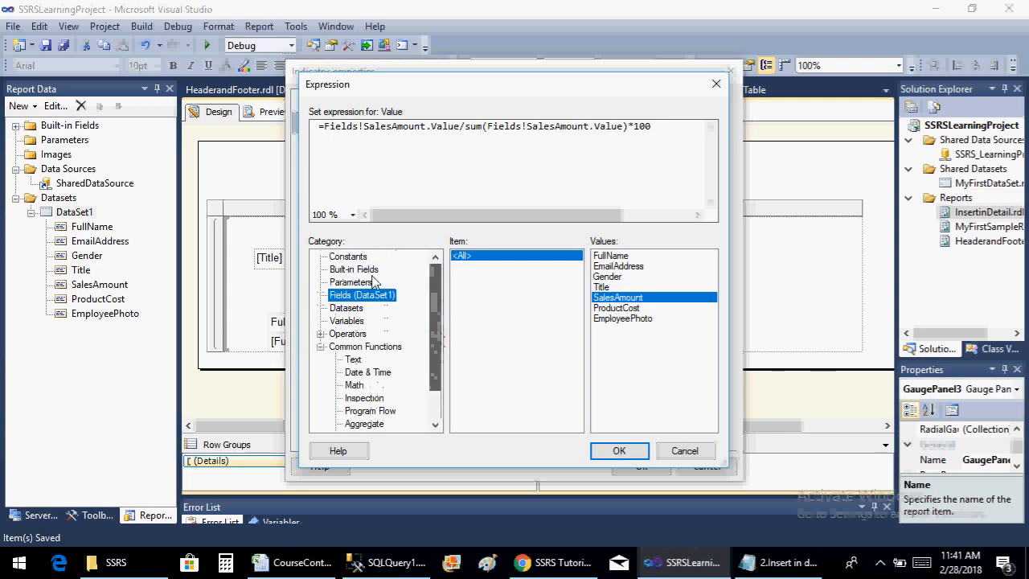
left_click(321, 334)
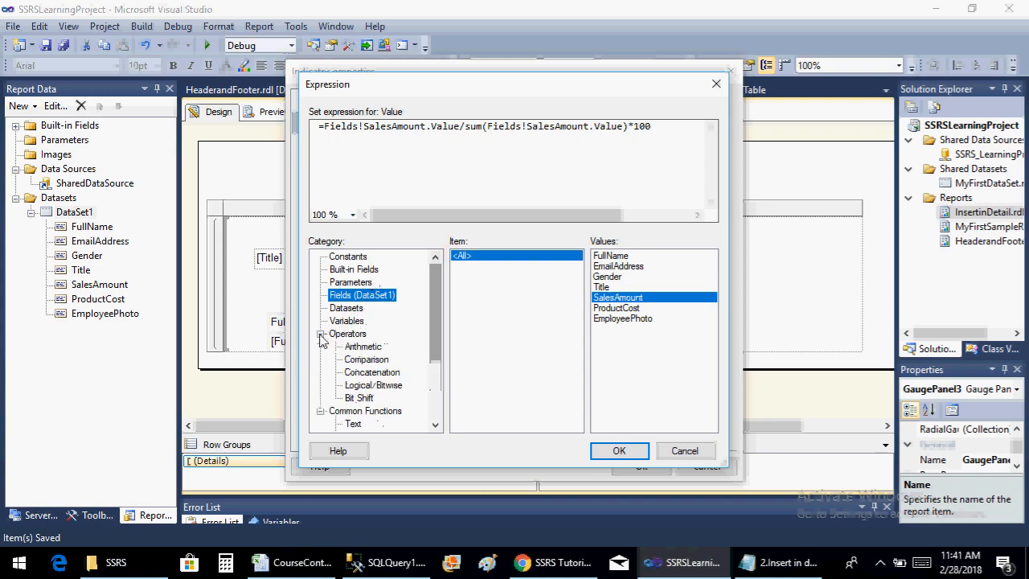
left_click(321, 333)
left_click(320, 333)
left_click(321, 333)
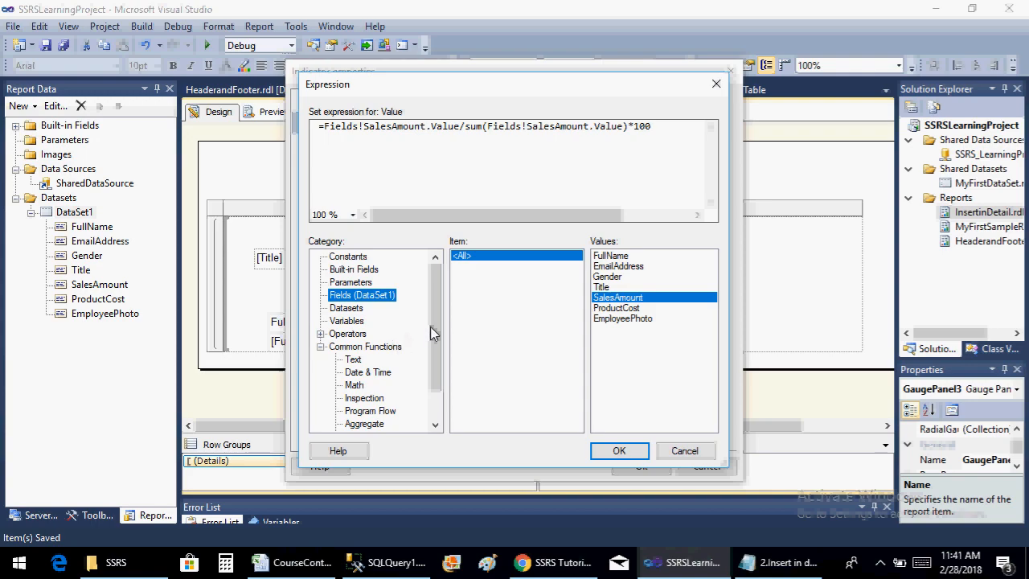
scroll(440, 326, "down", 1)
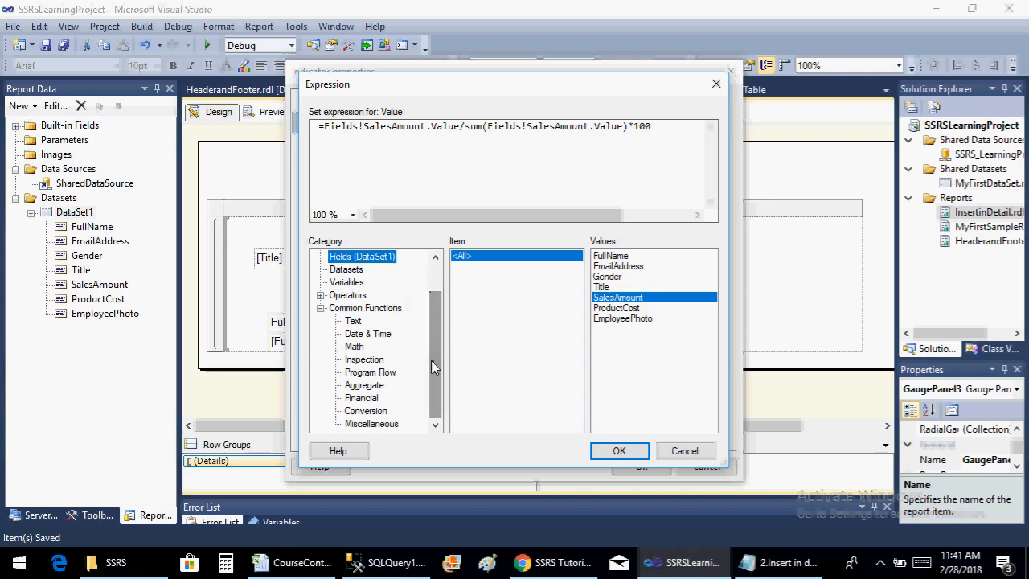
left_click(320, 308)
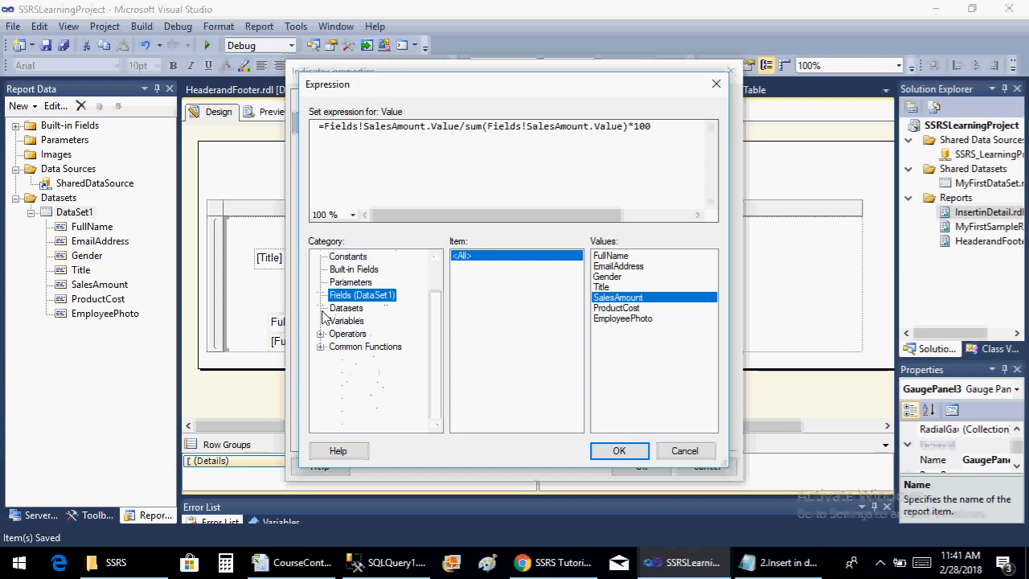
left_click(371, 270)
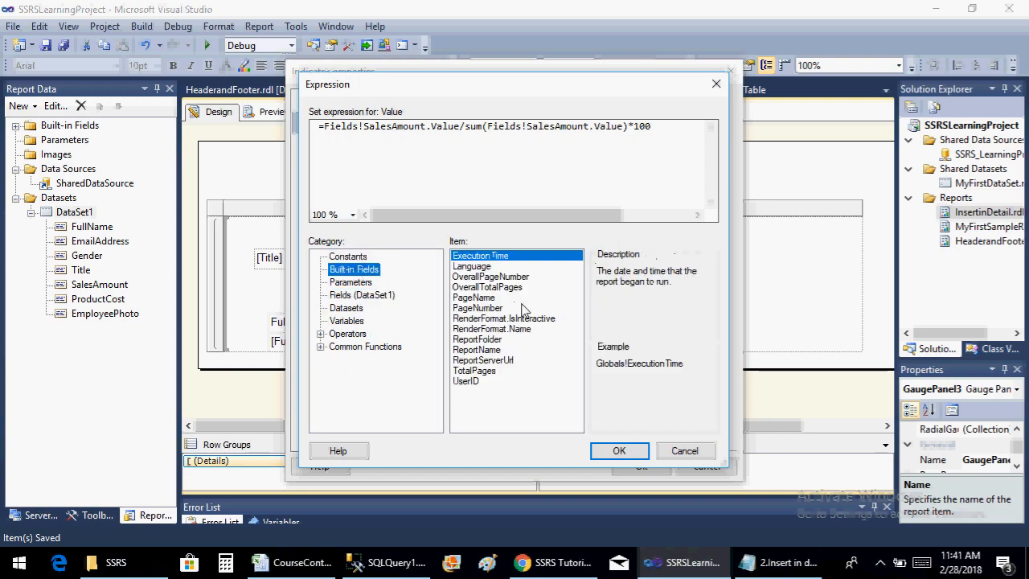
Replace the divisor in the indicator's value expression with the dataset total Sum(Fields!SalesAmount.Value, "DataSet1") and apply the expression
left_click(359, 282)
left_click(362, 296)
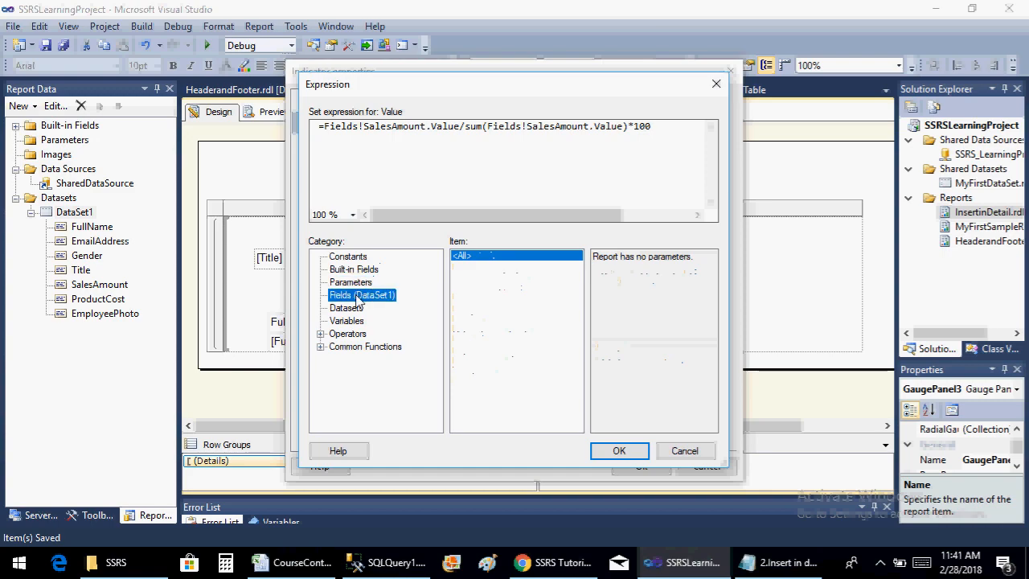
left_click(354, 309)
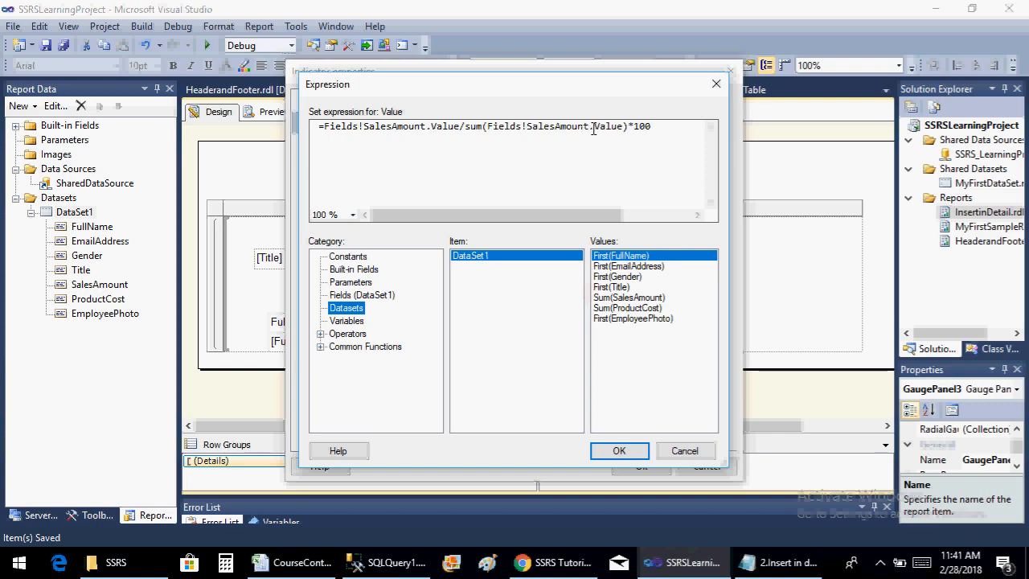
left_click_drag(630, 122, 475, 134)
key("Delete")
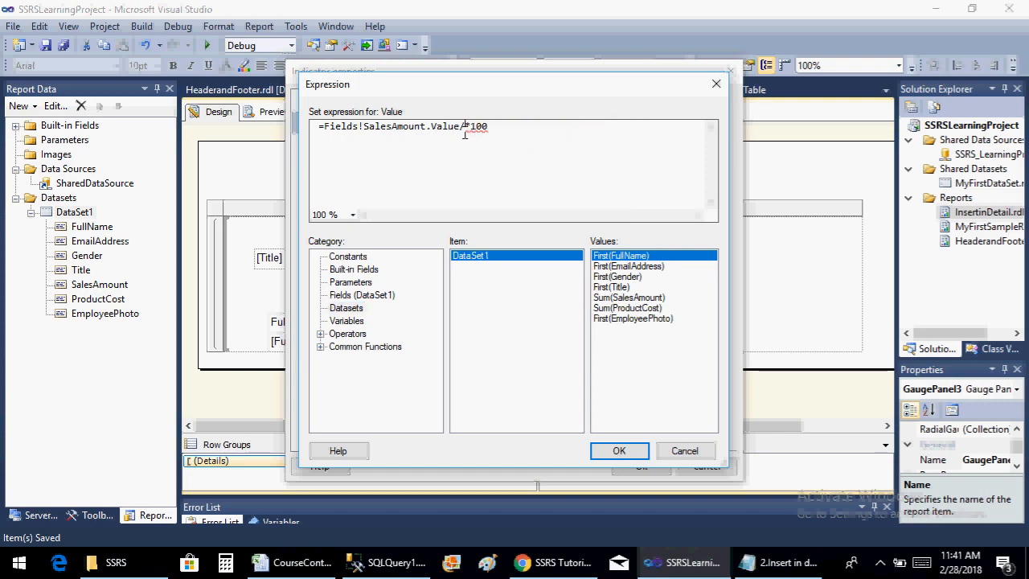
double_click(621, 297)
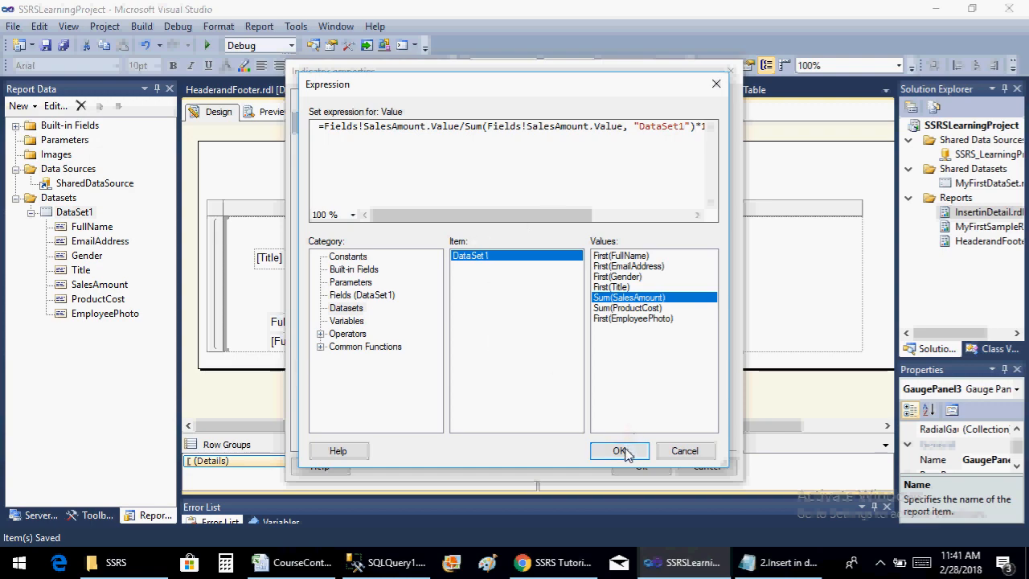
left_click_drag(522, 215, 544, 215)
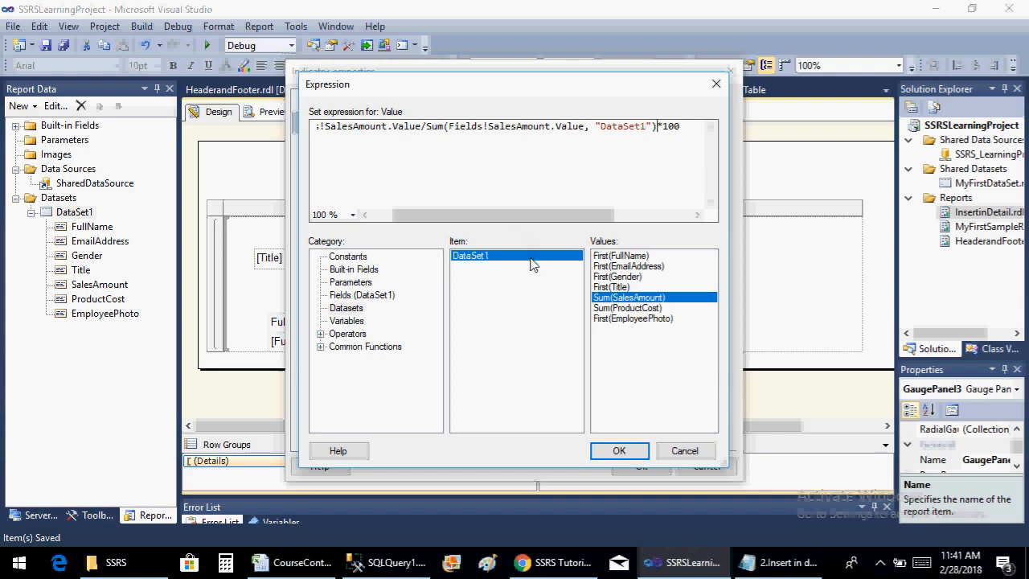
left_click(611, 451)
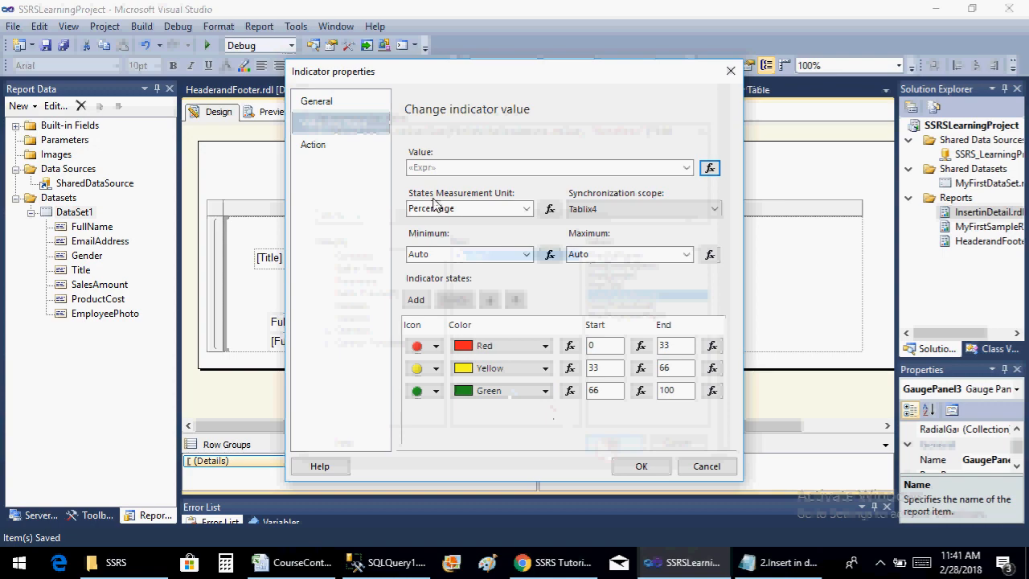
Set the indicator's states measurement unit to Numeric, with red ending at 10, yellow from 11 to 12 and green starting at 13
left_click(526, 209)
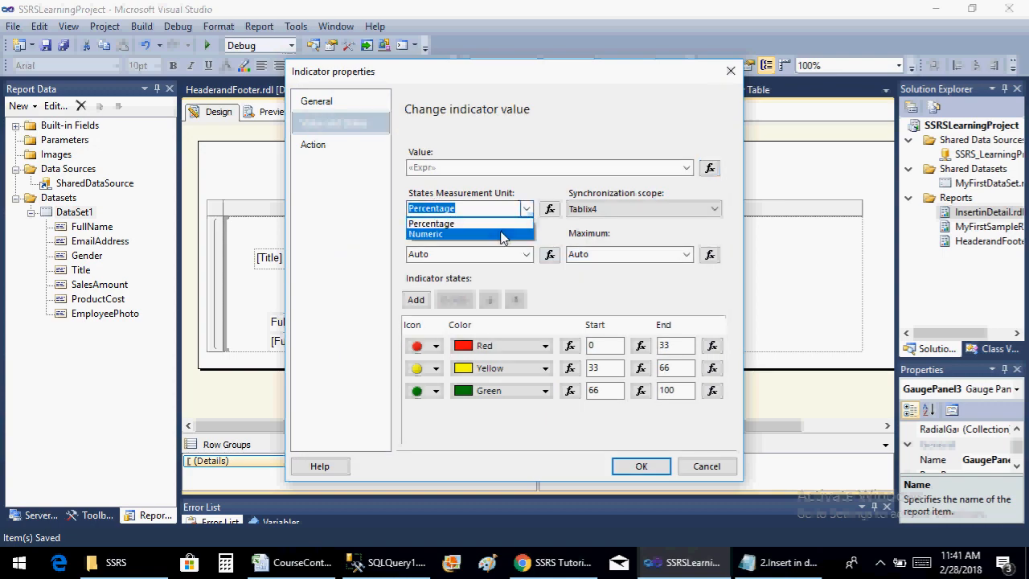
left_click(500, 235)
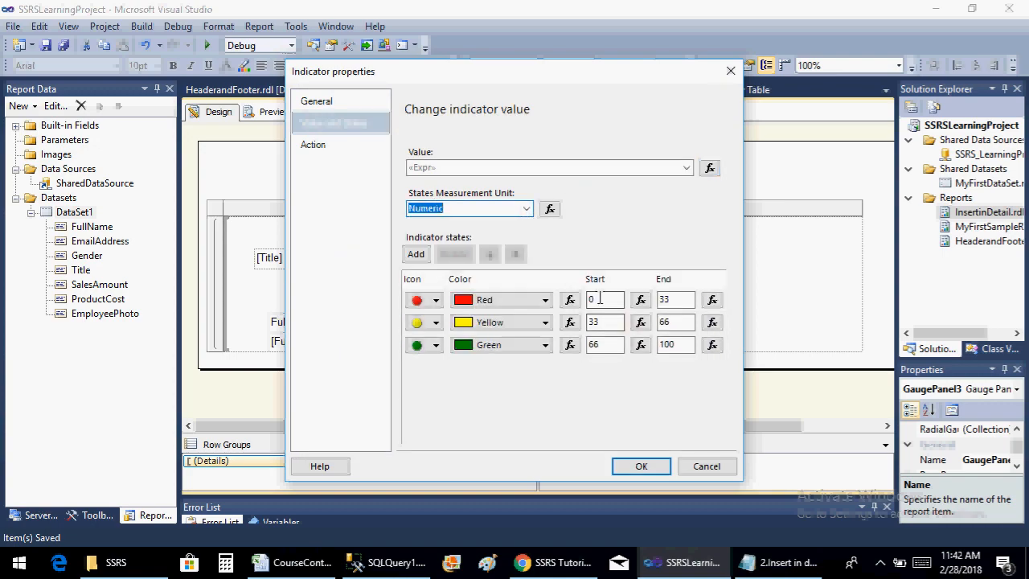
left_click(681, 299)
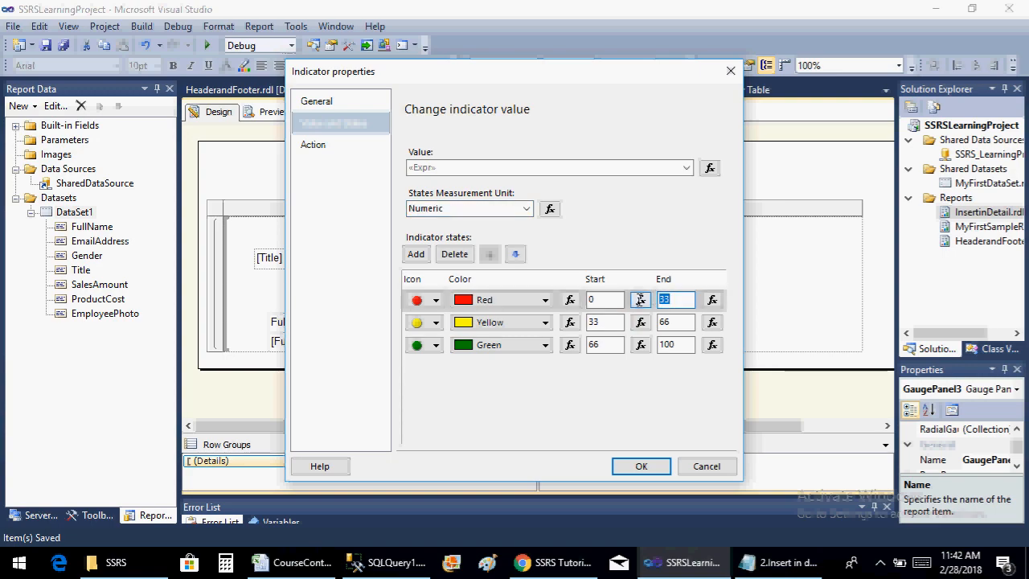
type("10")
left_click(611, 322)
type("11")
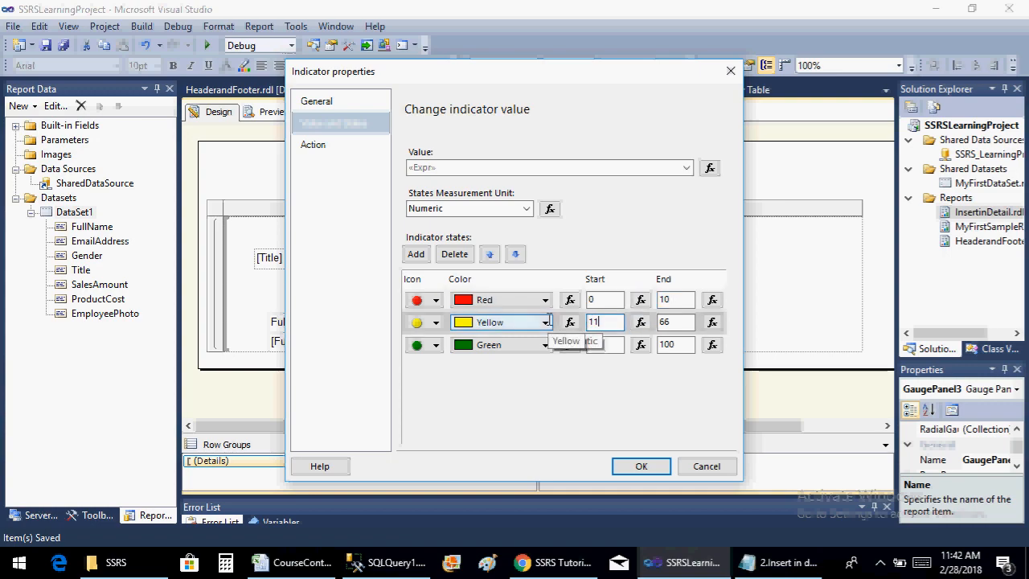
key("Tab")
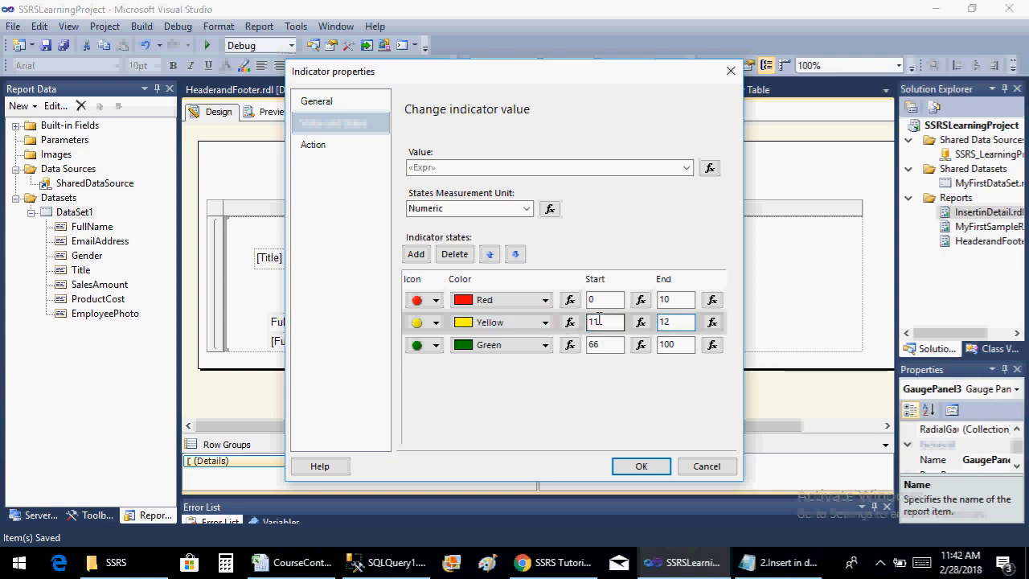
double_click(599, 343)
type("13")
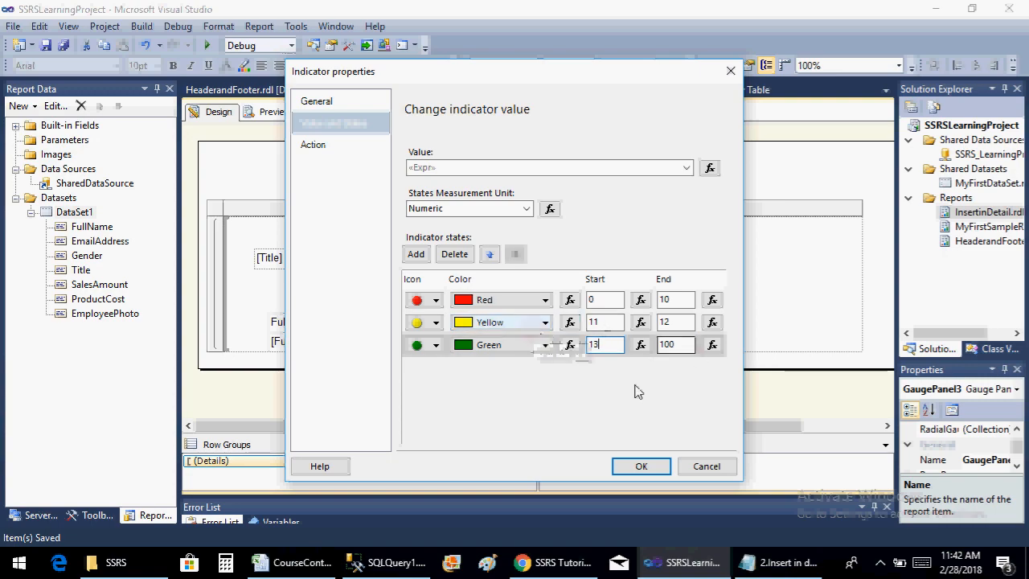
left_click(641, 467)
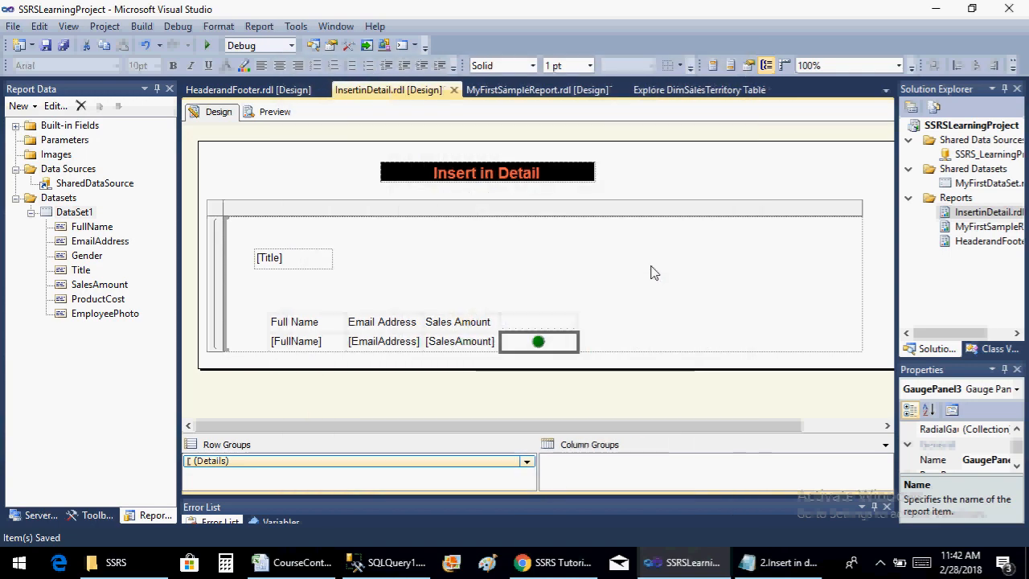
Preview the report, check the traffic light colors beside the sales representatives' amounts, and return to the design
left_click(269, 113)
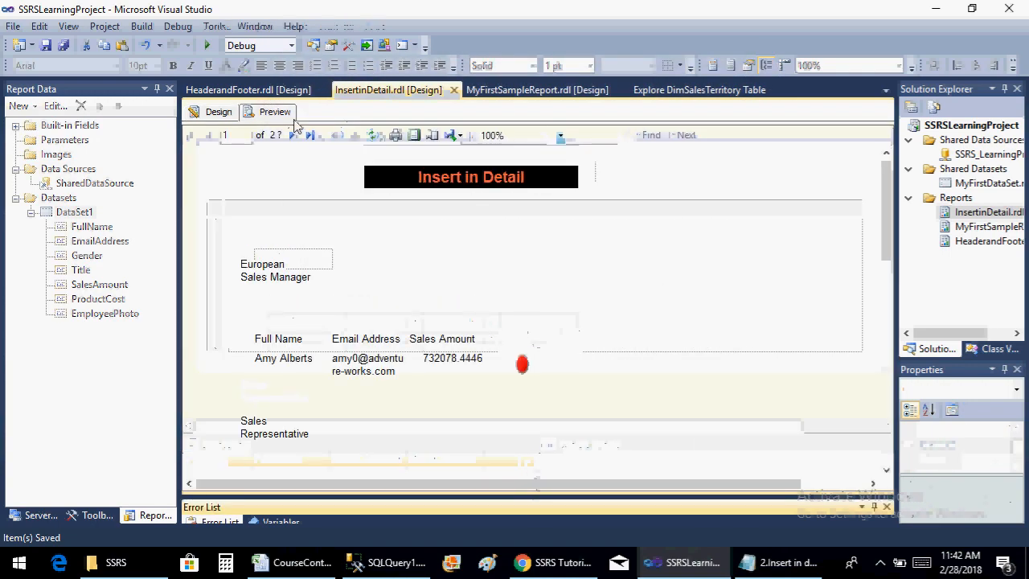
left_click_drag(888, 209, 888, 316)
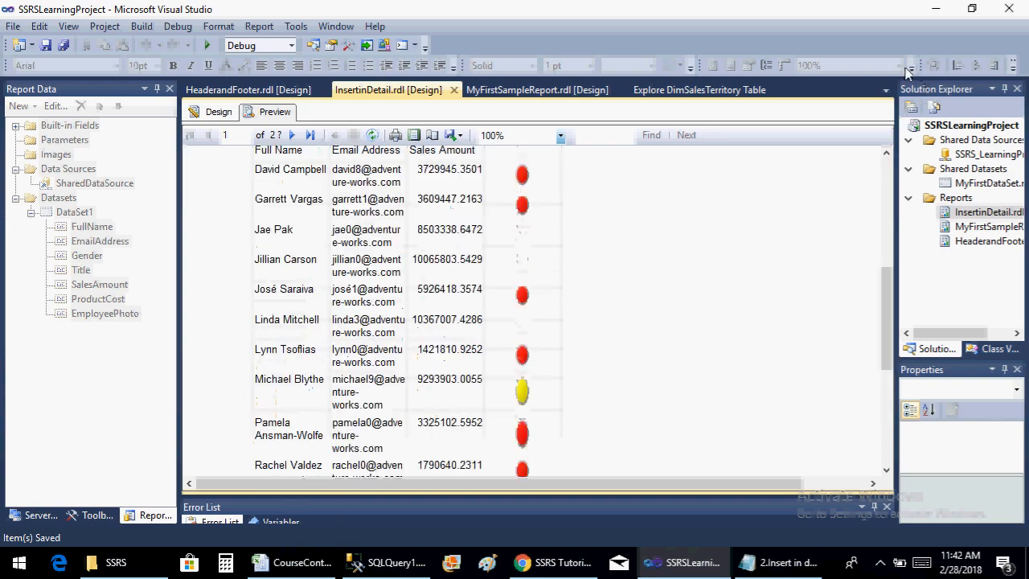
left_click(218, 112)
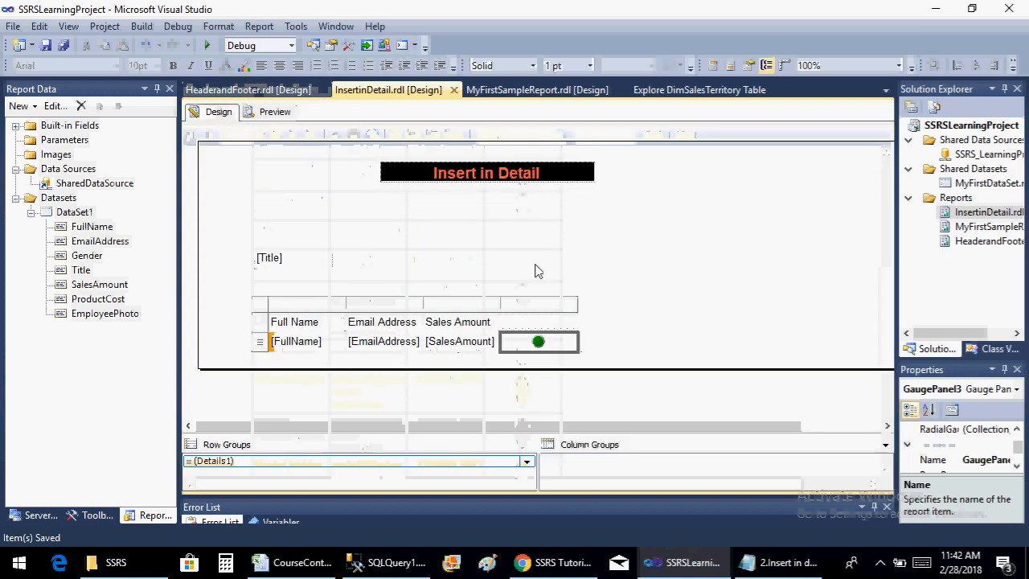
Insert a new column to the right of the traffic light column in the table
right_click(545, 313)
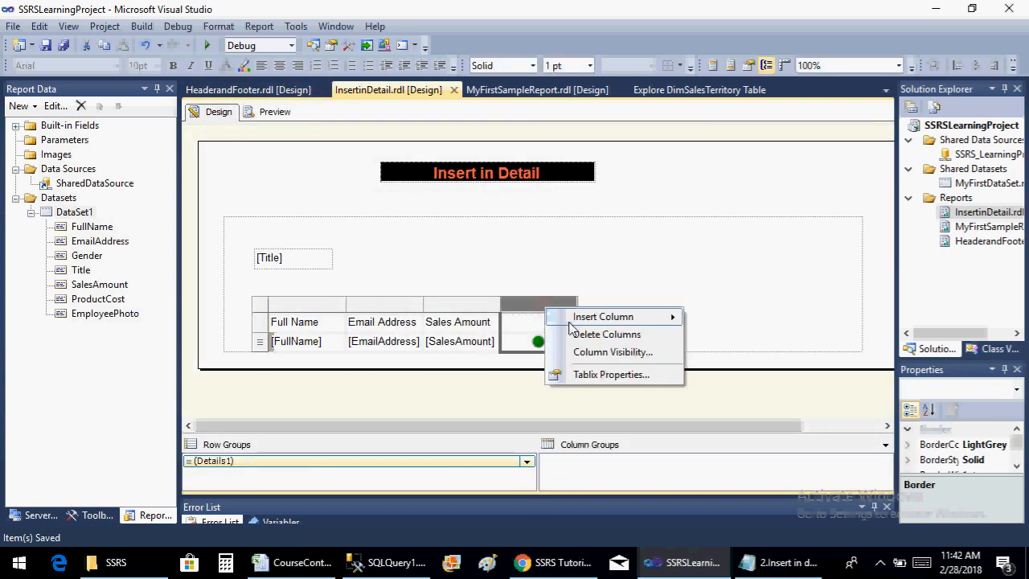
mouse_move(659, 319)
left_click(724, 336)
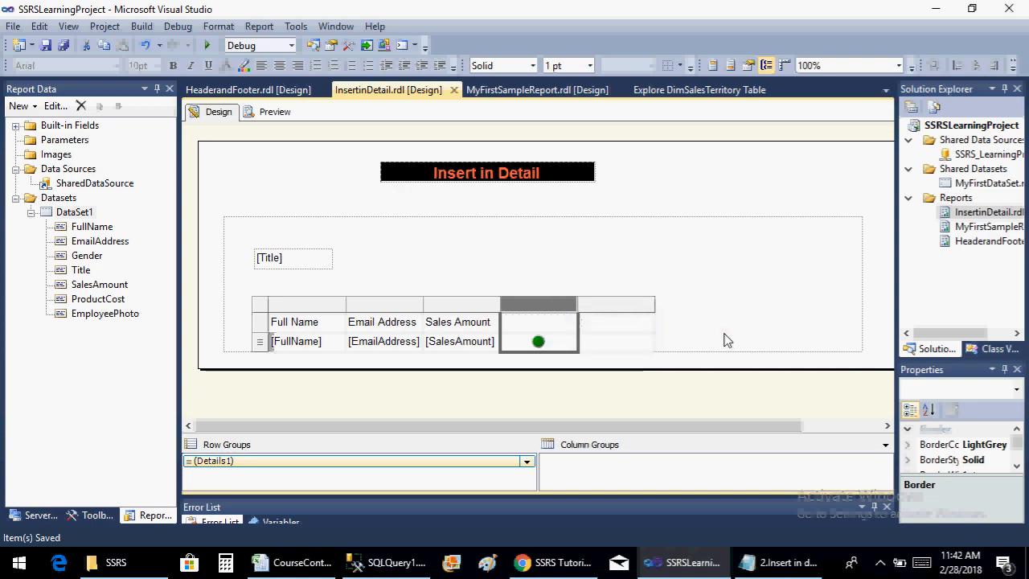
Copy the traffic light indicator's value expression and close its properties without changing them
left_click(537, 341)
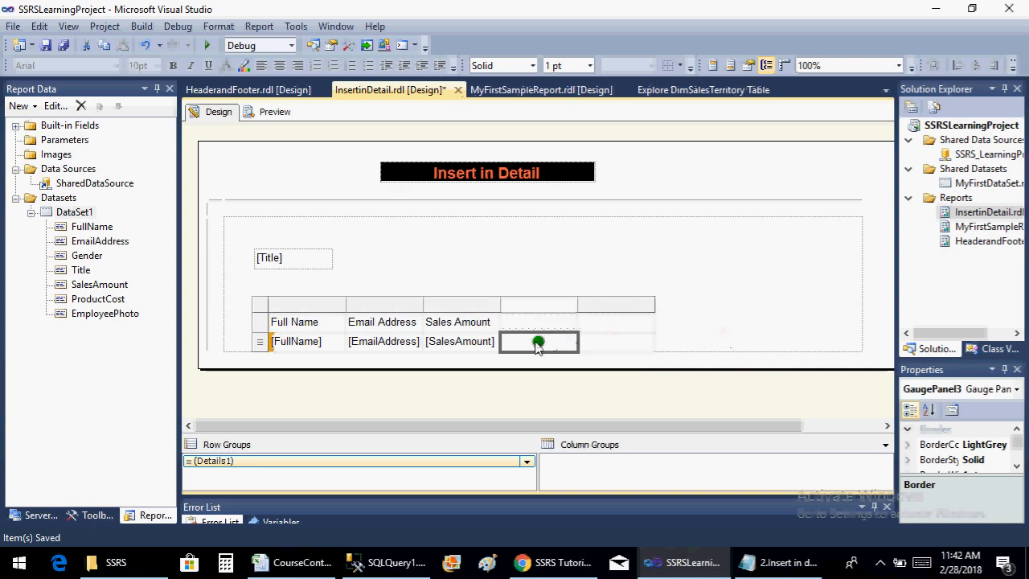
left_click(537, 343)
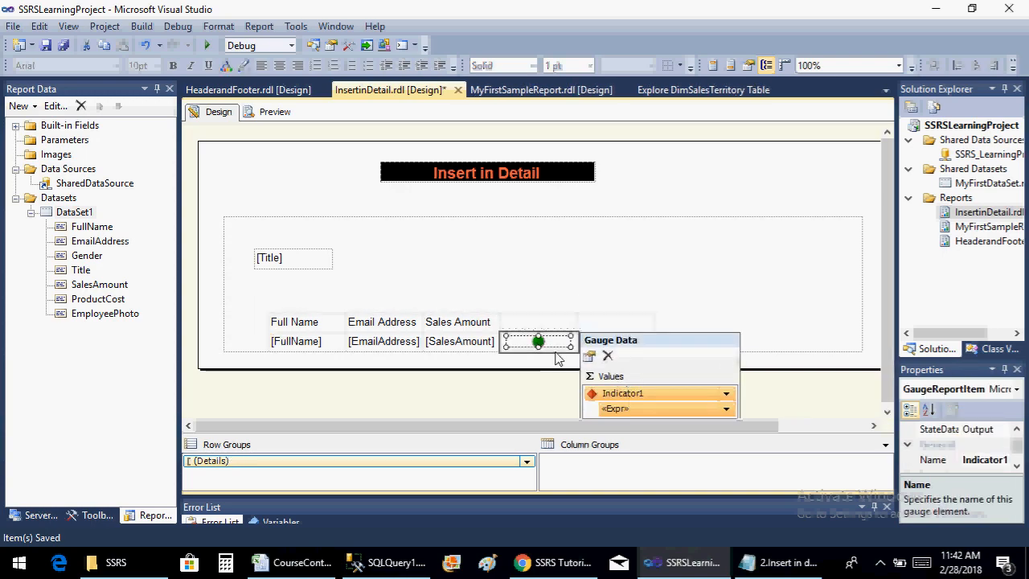
right_click(538, 342)
left_click(602, 430)
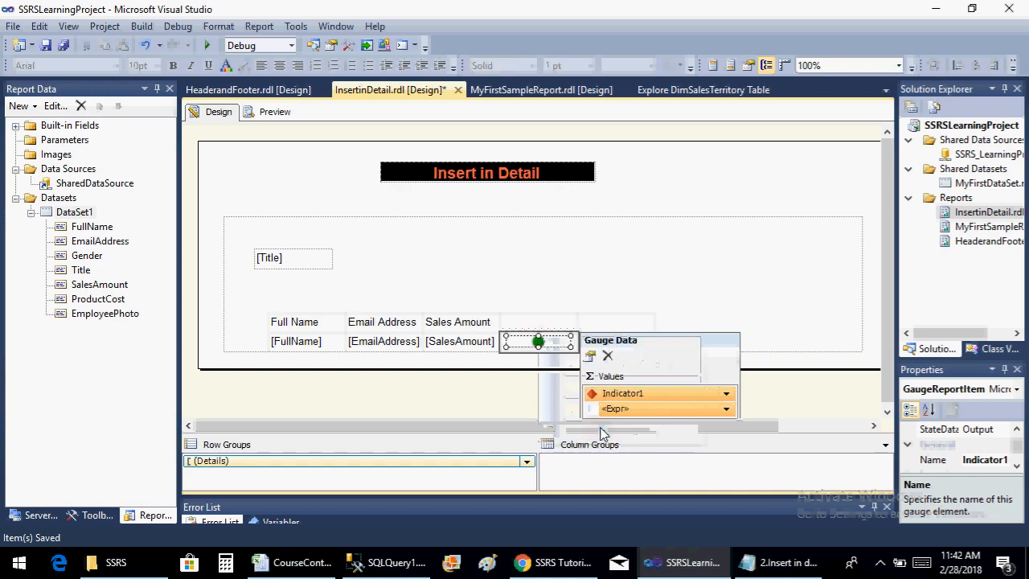
left_click(332, 123)
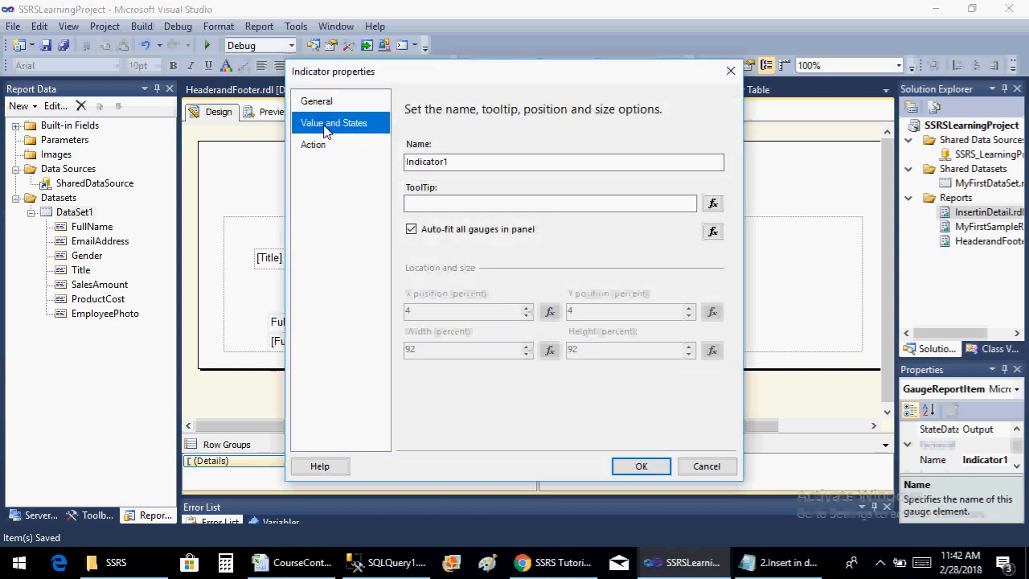
left_click(709, 168)
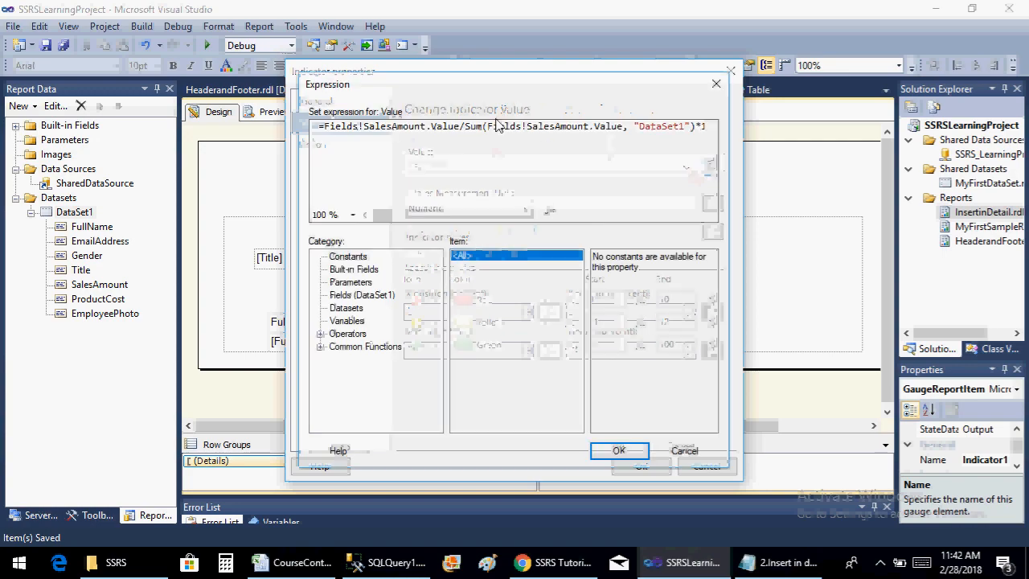
left_click(553, 165)
key("ctrl+a")
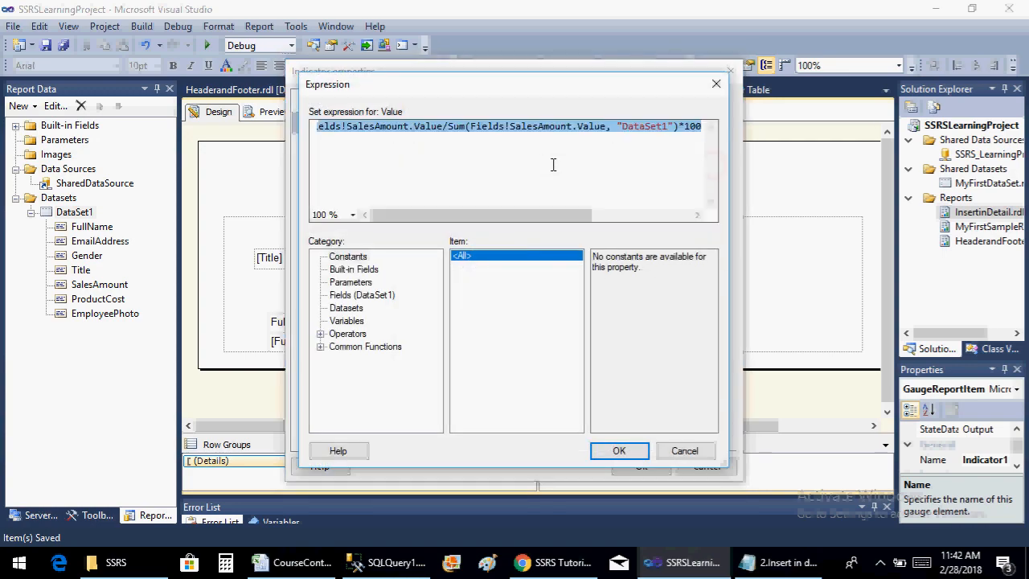
left_click(679, 451)
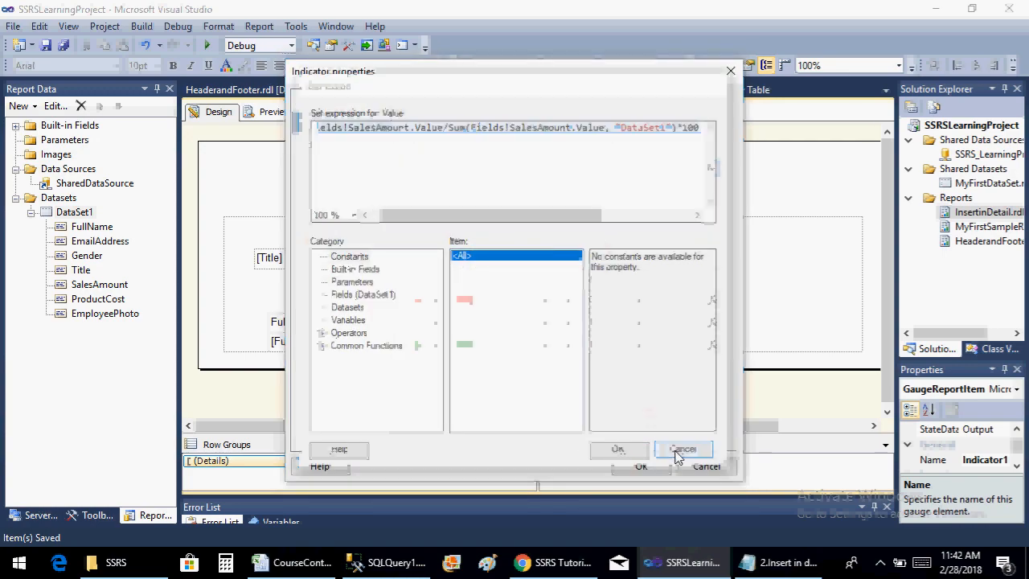
left_click(693, 471)
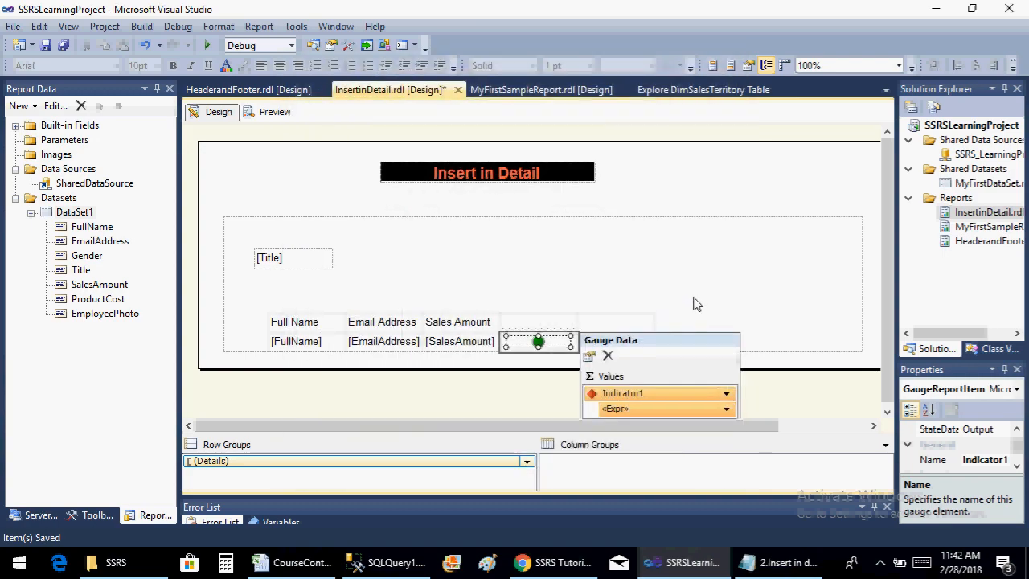
Set the new column's detail cell to the copied expression =Fields!SalesAmount.Value/Sum(Fields!SalesAmount.Value, "DataSet1")*100
left_click(675, 325)
left_click(619, 341)
right_click(619, 342)
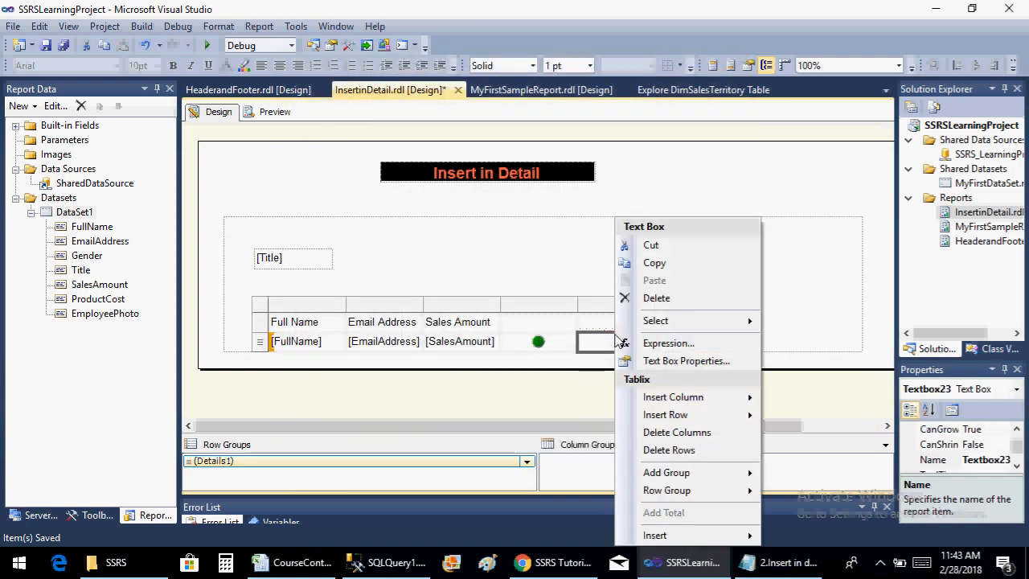
left_click(650, 345)
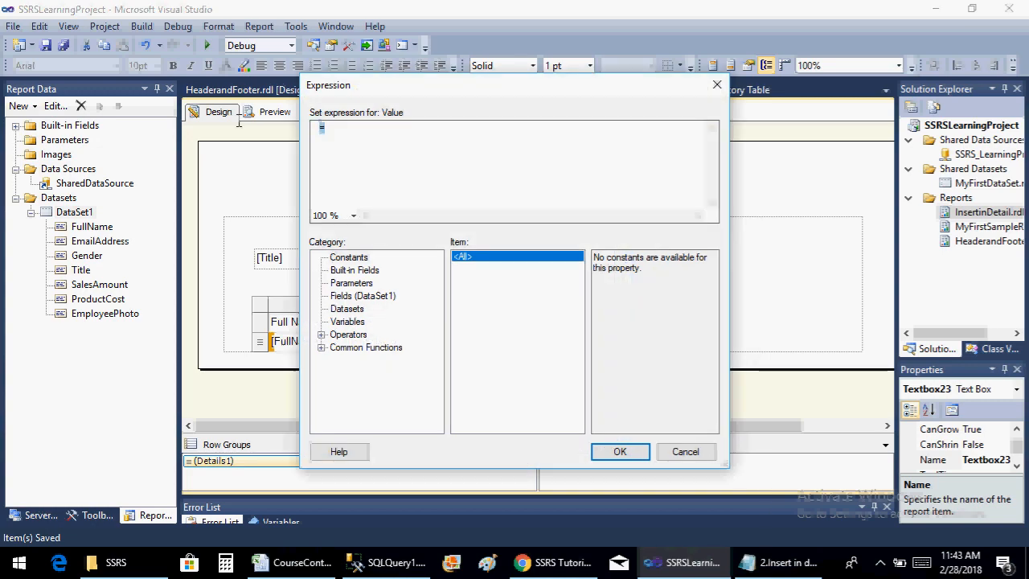
type("Value/Sum(Fields!SalesAmount.Value, \"DataSet1\")*100")
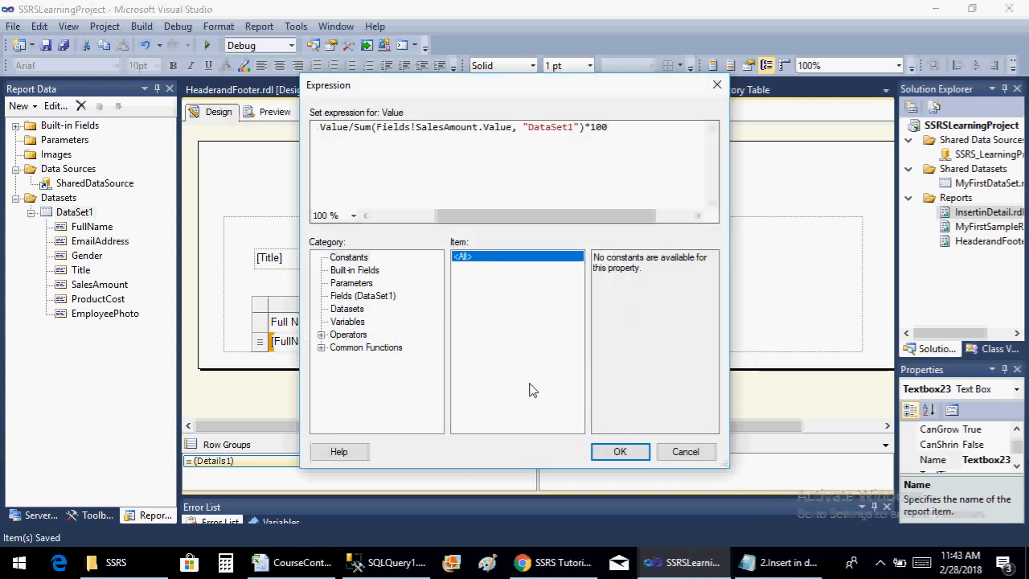
left_click(620, 451)
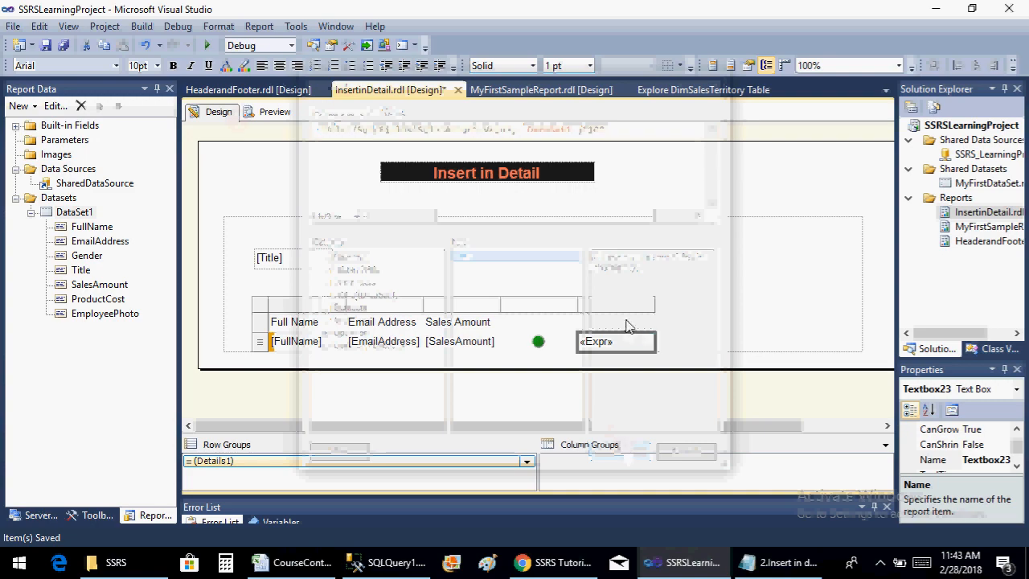
Preview the report, compare each sales percentage with its traffic light color, and return to the design
left_click(253, 111)
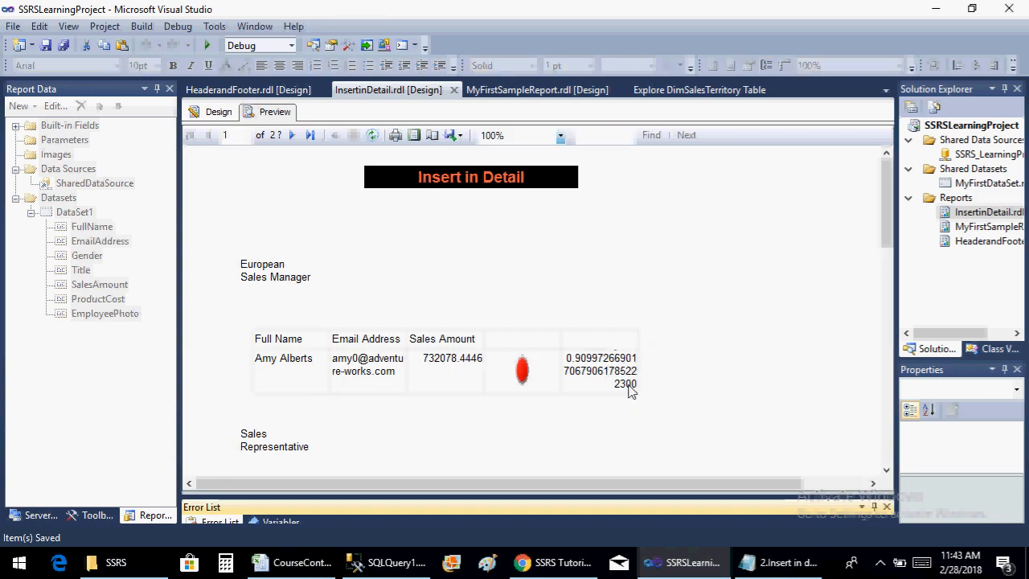
left_click_drag(884, 216, 884, 332)
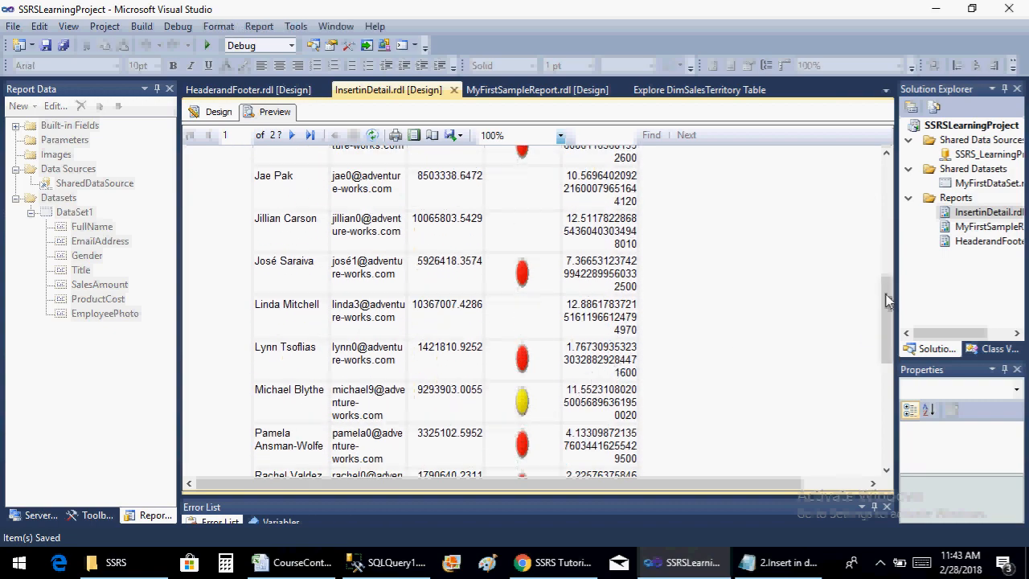
left_click_drag(888, 326, 861, 211)
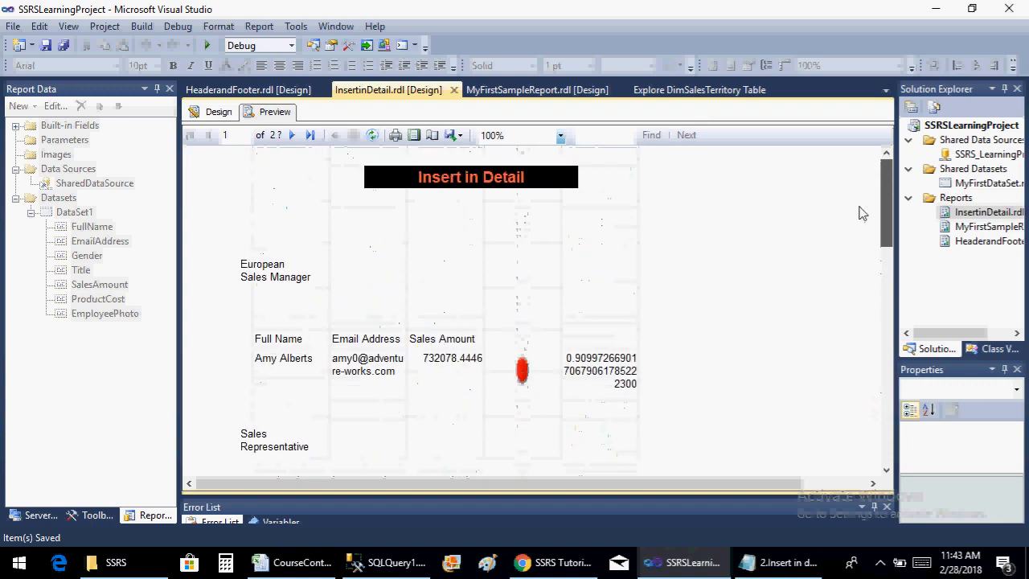
left_click(217, 112)
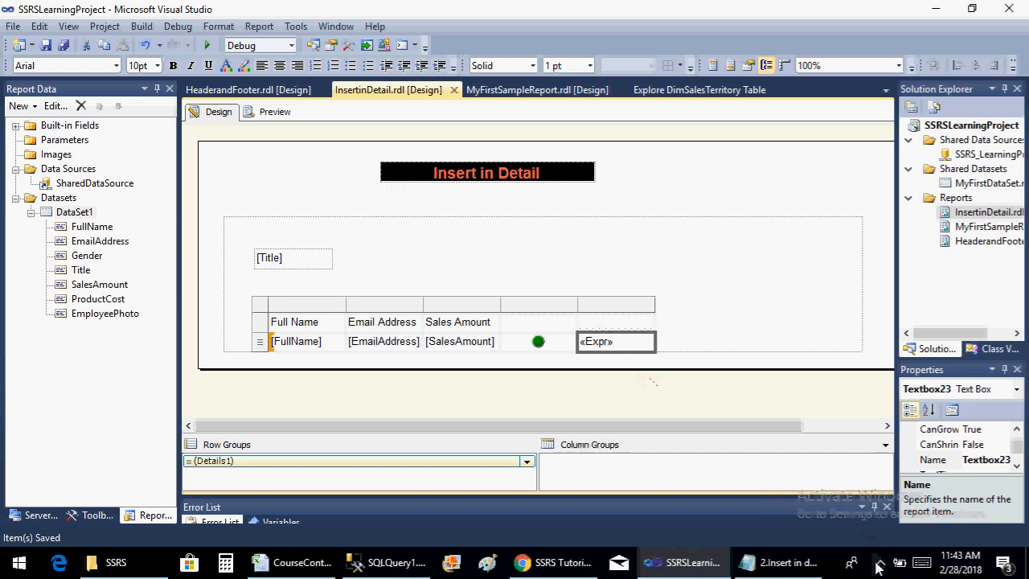
Switch to the 2.Insert in detail.txt notes in Notepad to check the list of report items
left_click(812, 564)
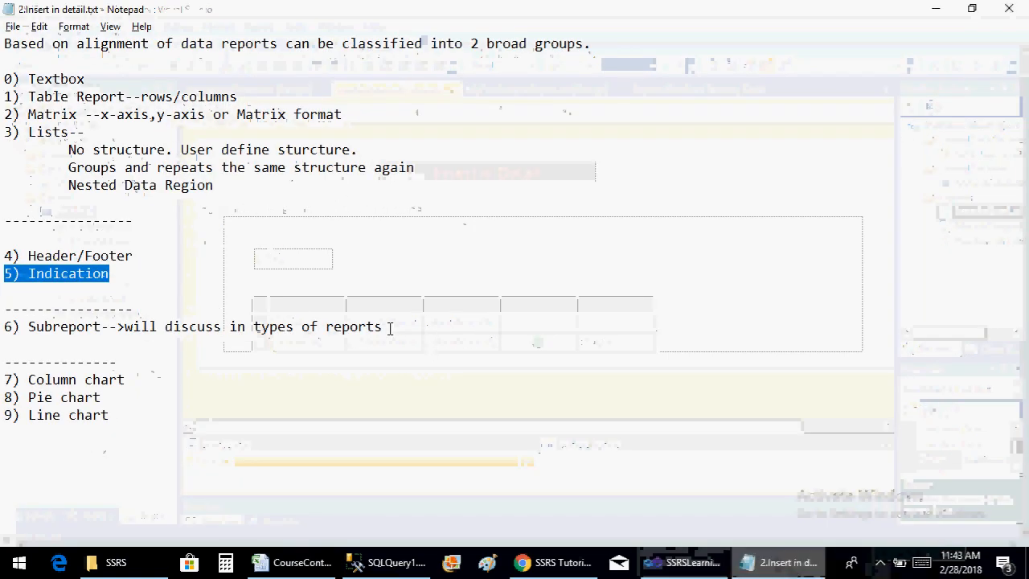
Review the subreport and chart entries in the notes, checking the 8.Types of reports.xlsx file in the SSRS folder
left_click_drag(28, 327, 386, 322)
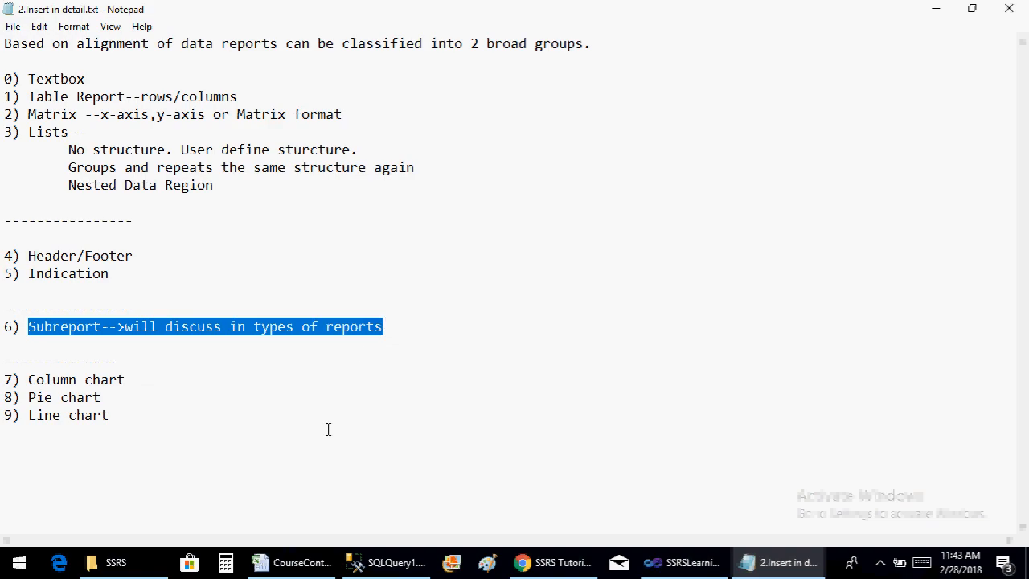
left_click(103, 566)
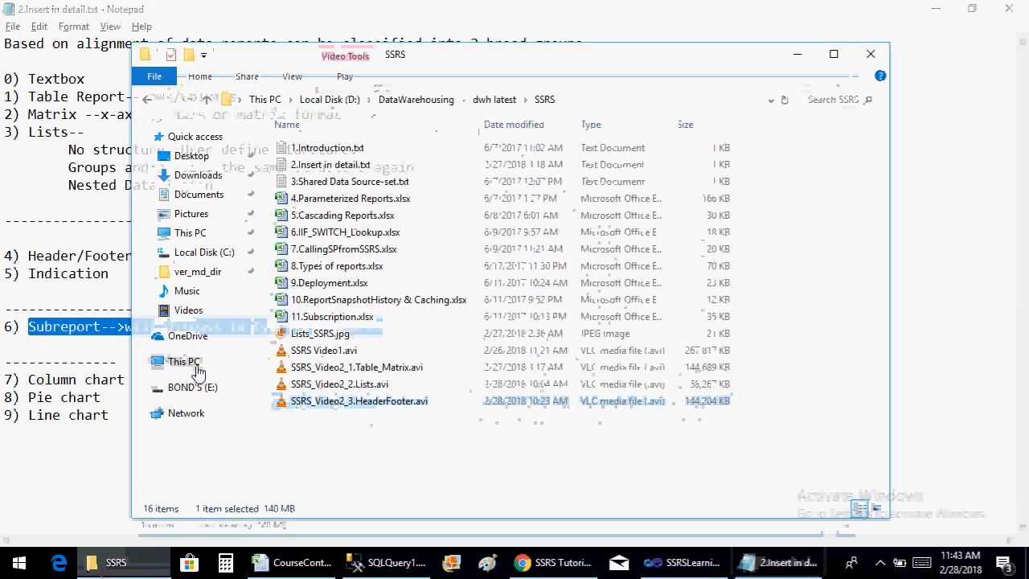
left_click(358, 273)
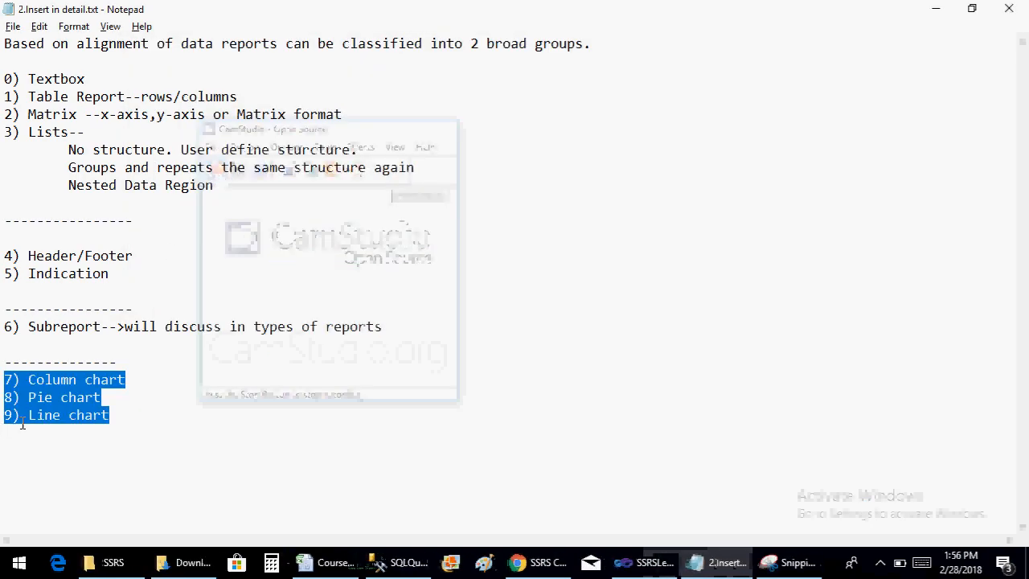
left_click(138, 395)
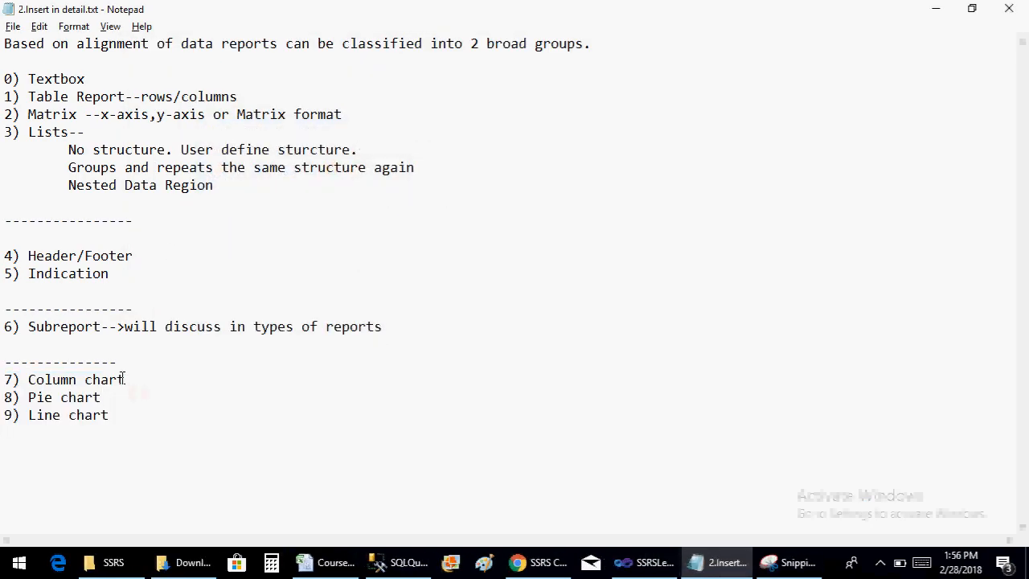
left_click_drag(126, 379, 12, 378)
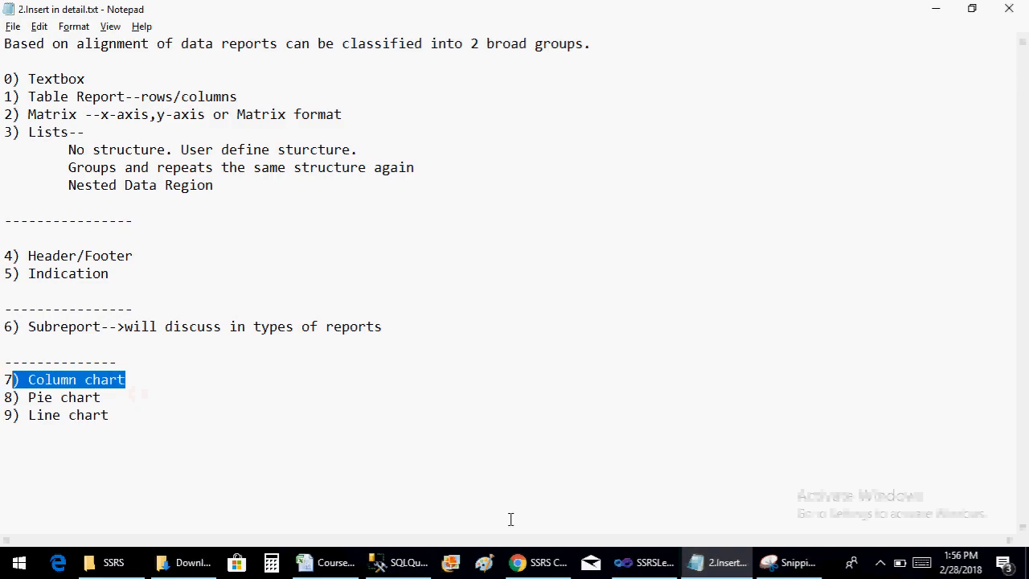
Switch to Visual Studio and add a new empty report named Charts.rdl to the project's Reports folder
left_click(653, 559)
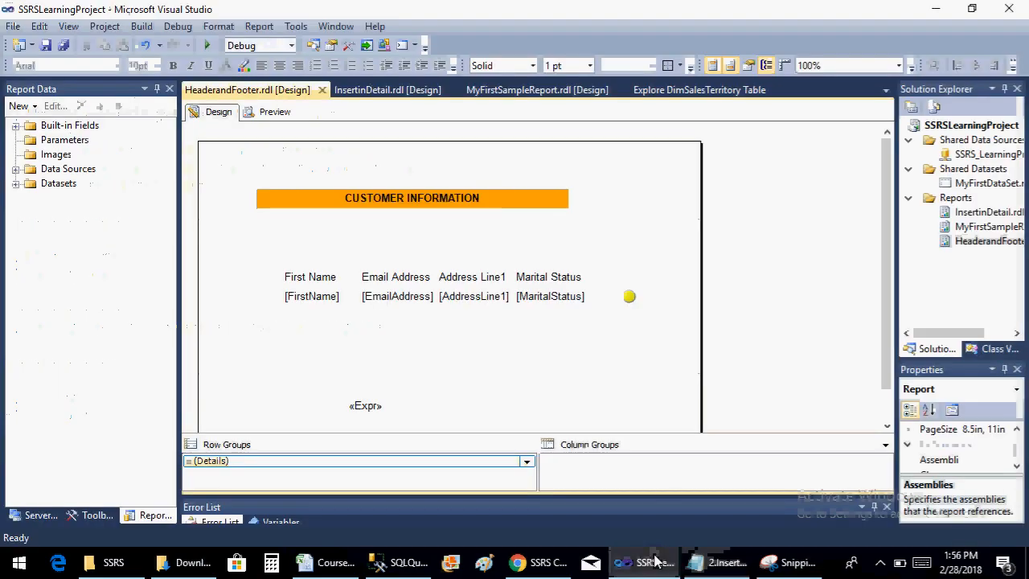
right_click(955, 202)
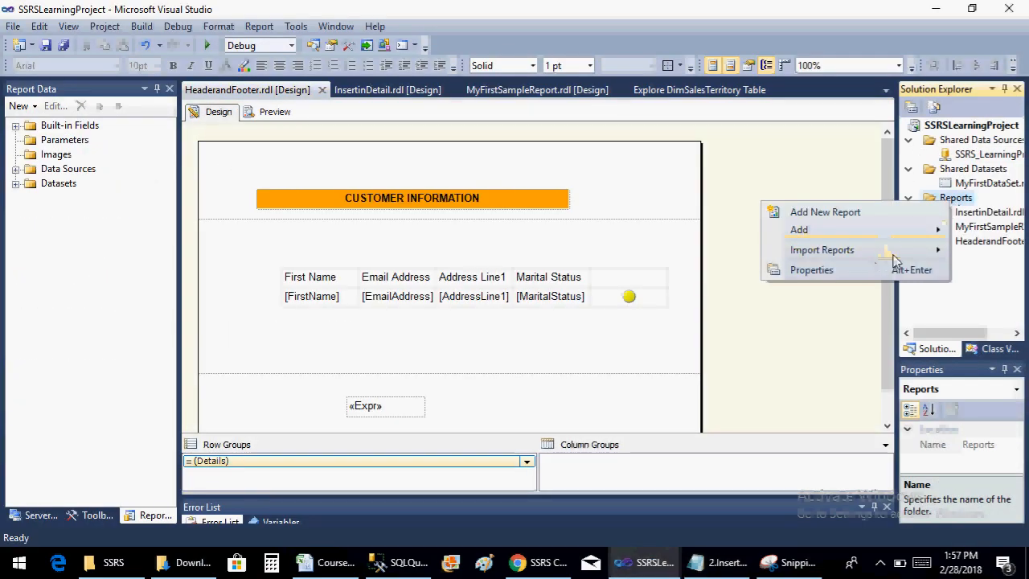
mouse_move(778, 253)
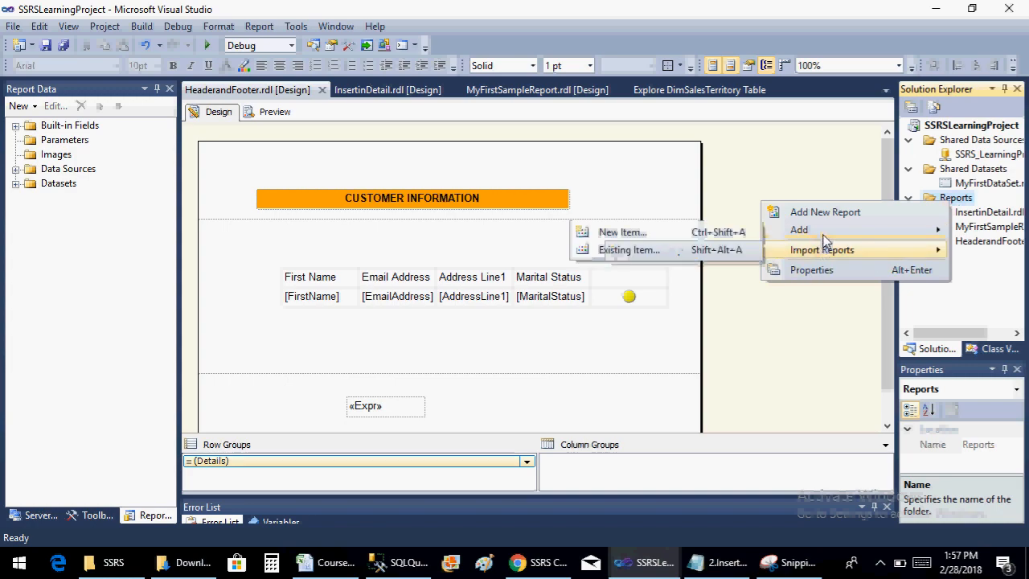
mouse_move(824, 234)
left_click(706, 233)
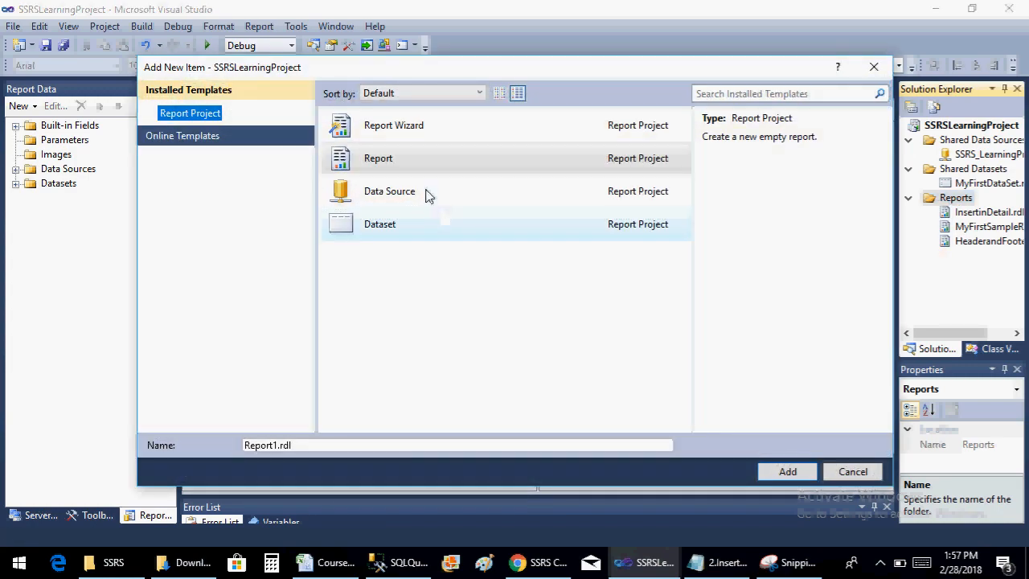
left_click(278, 445)
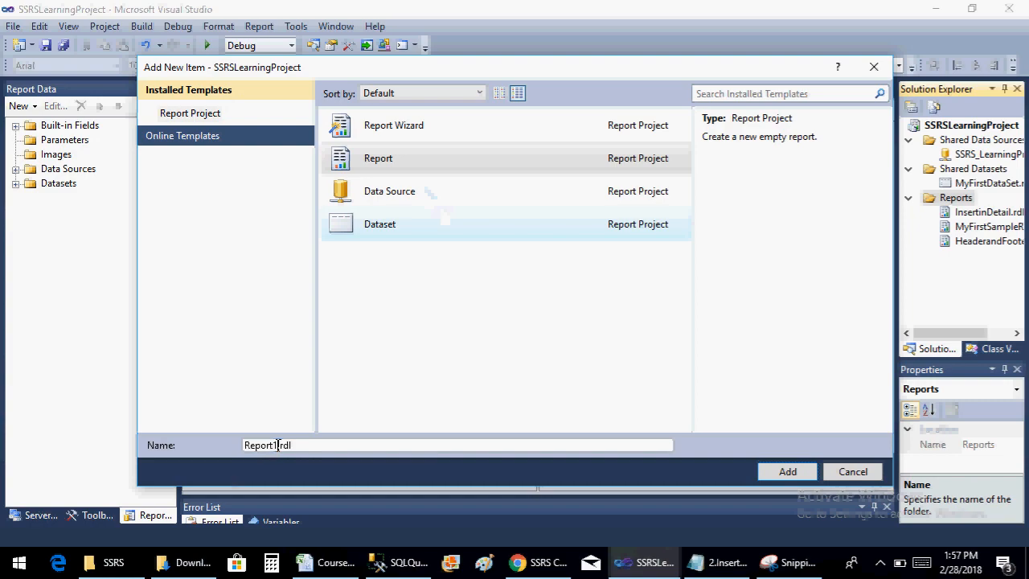
key("BackSpace")
key("BackSpace")
key("BackSpace")
key("BackSpace")
key("BackSpace")
key("BackSpace")
key("BackSpace")
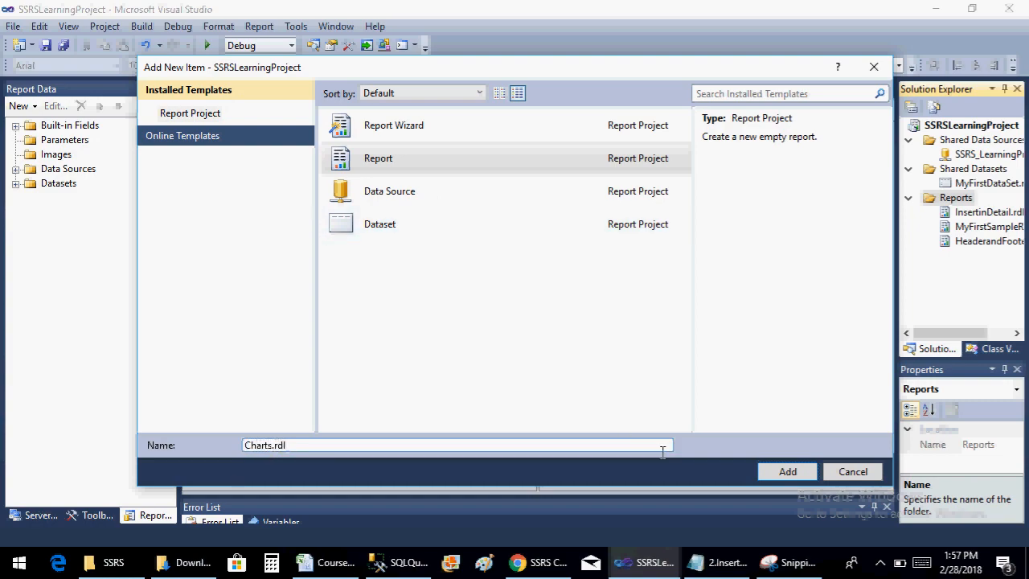
left_click(804, 476)
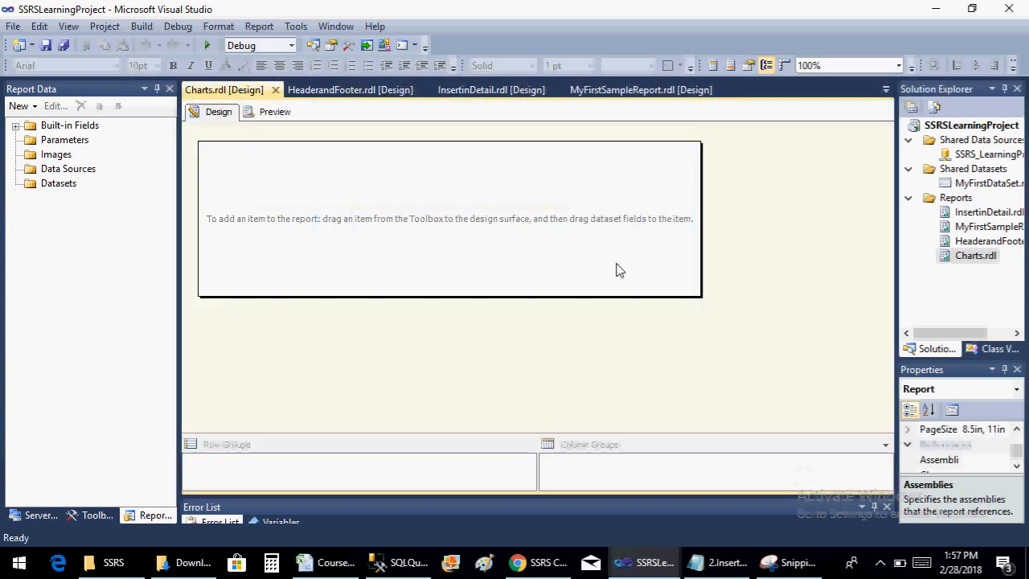
Widen the Charts report body so it nearly fills the visible design area without needing horizontal scrolling
left_click(544, 206)
left_click_drag(701, 210, 892, 209)
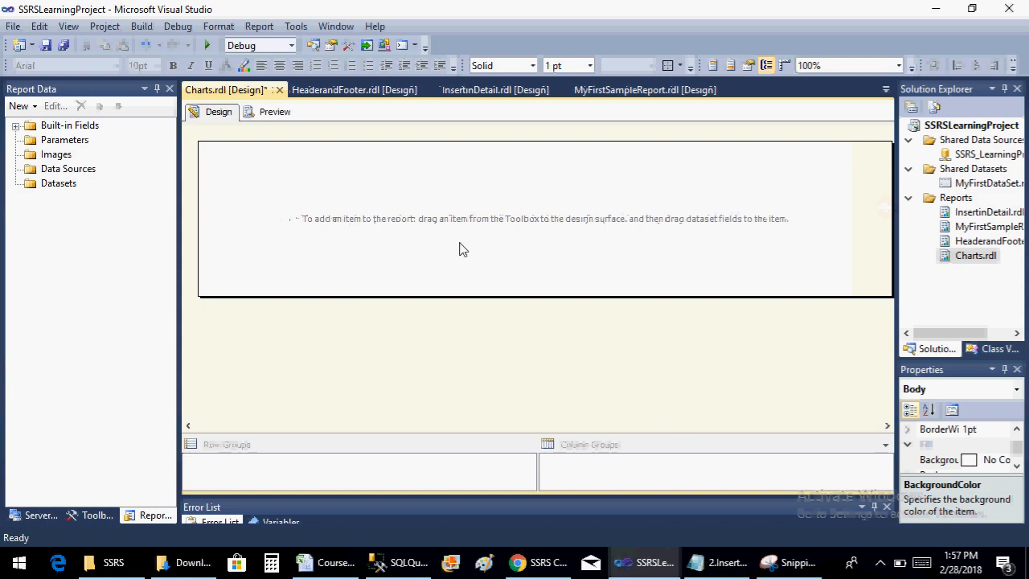
left_click(887, 425)
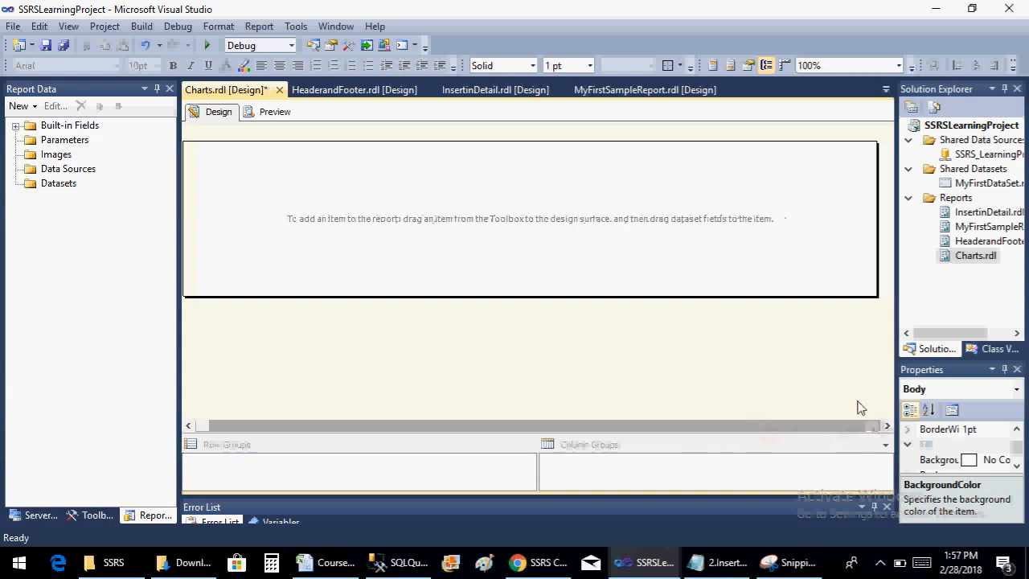
left_click_drag(875, 177, 825, 186)
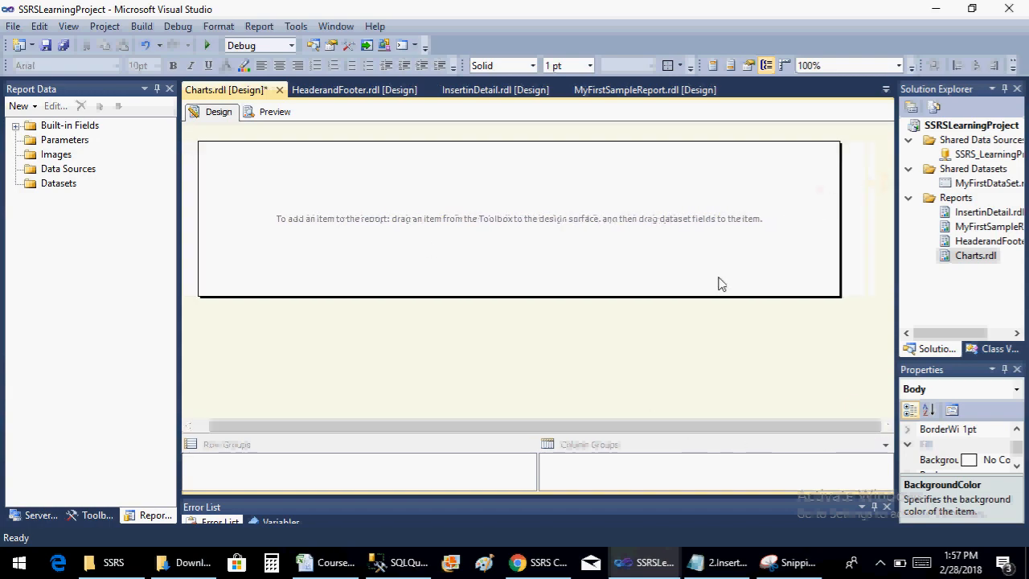
left_click(552, 302)
Add a data source to the report that uses the shared data source reference SSRS_LearningProject
right_click(72, 177)
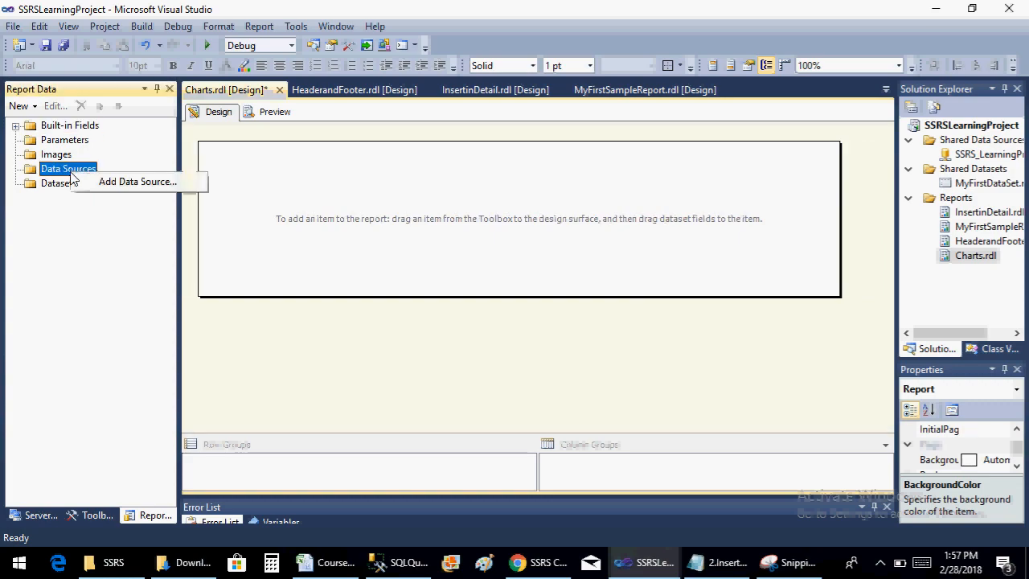
left_click(82, 182)
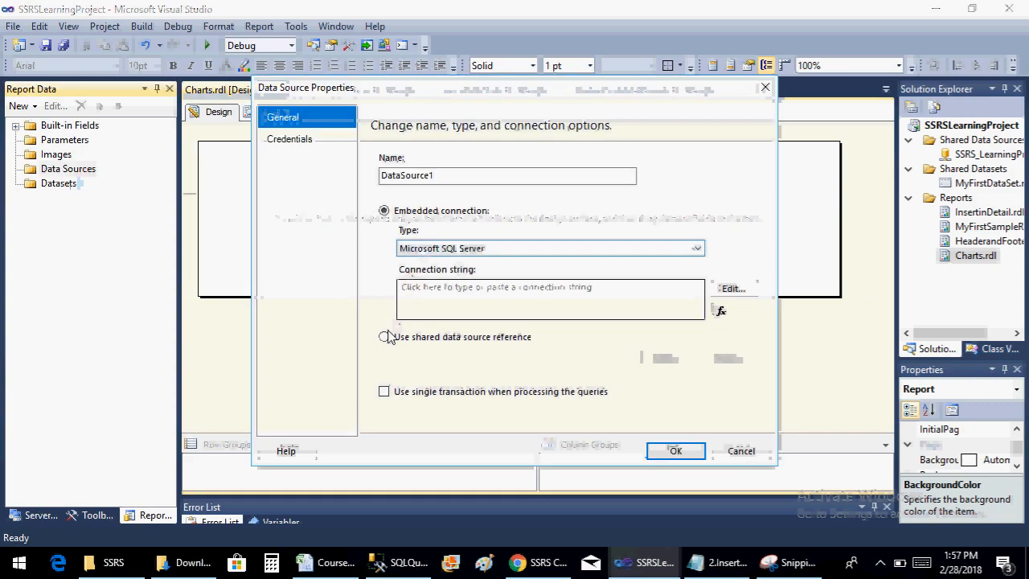
left_click(385, 336)
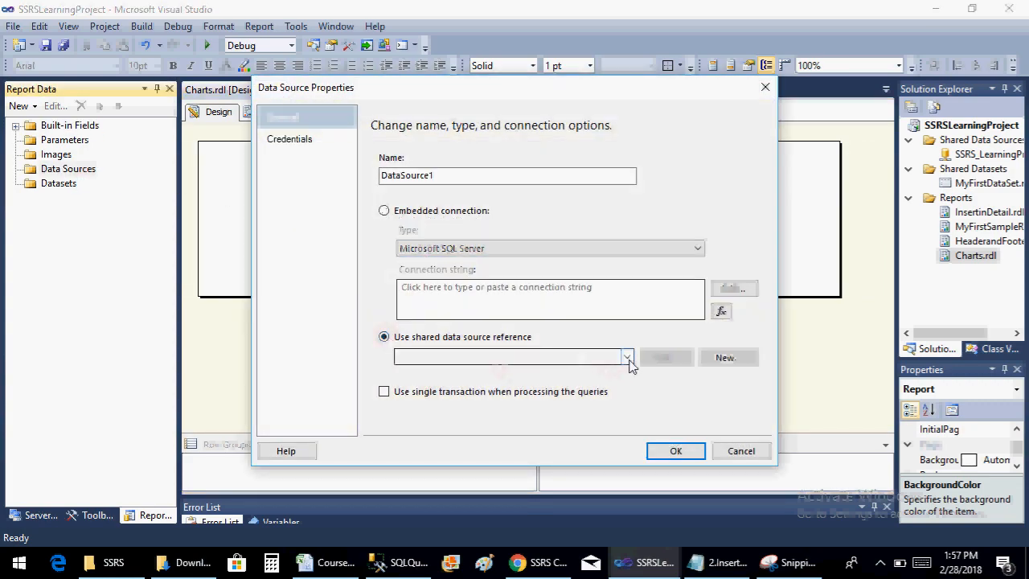
left_click(628, 357)
left_click(599, 372)
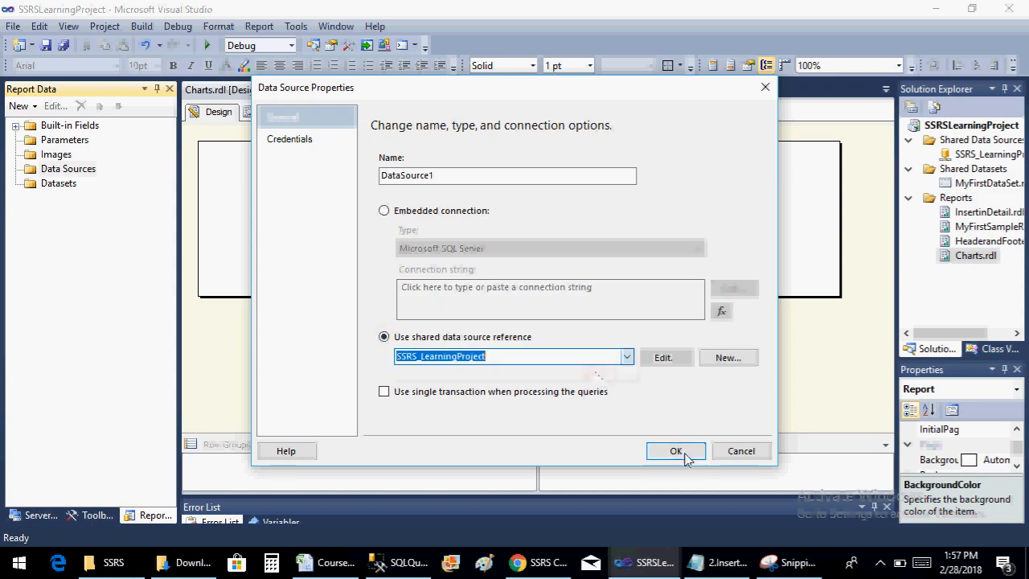
left_click(676, 451)
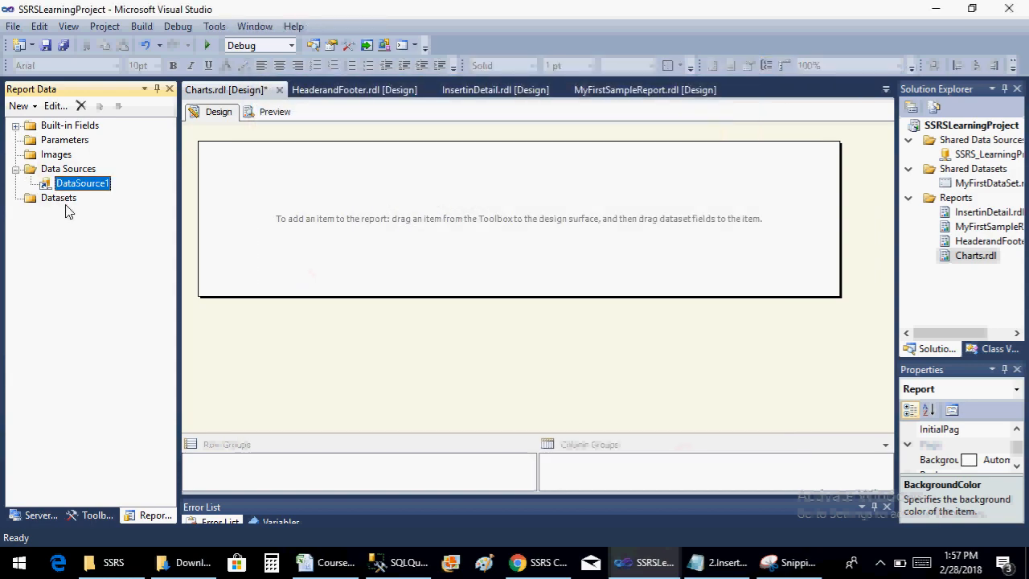
Begin a new dataset embedded in the report, with DataSource1 as its data source
right_click(66, 203)
left_click(96, 213)
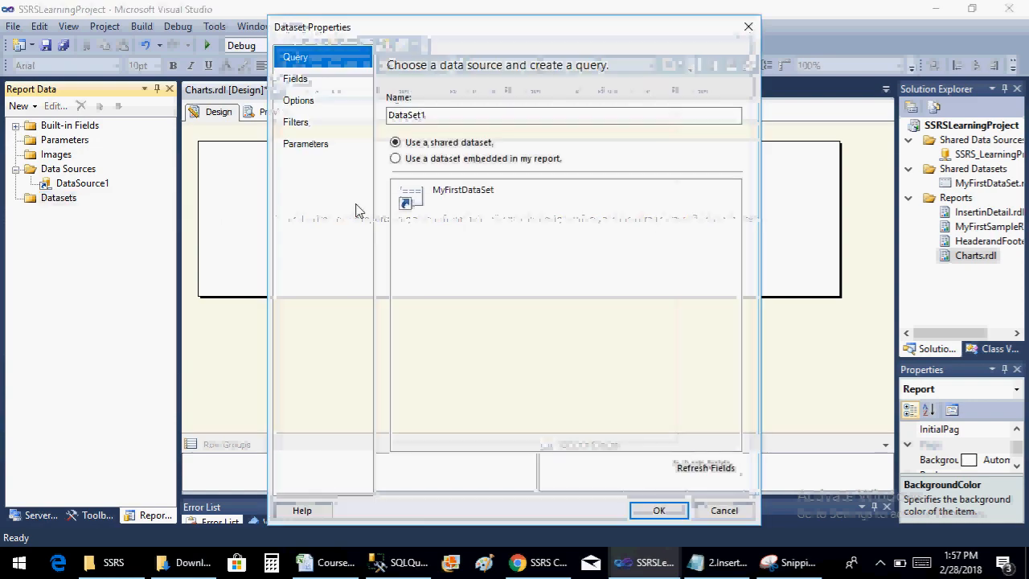
left_click(427, 160)
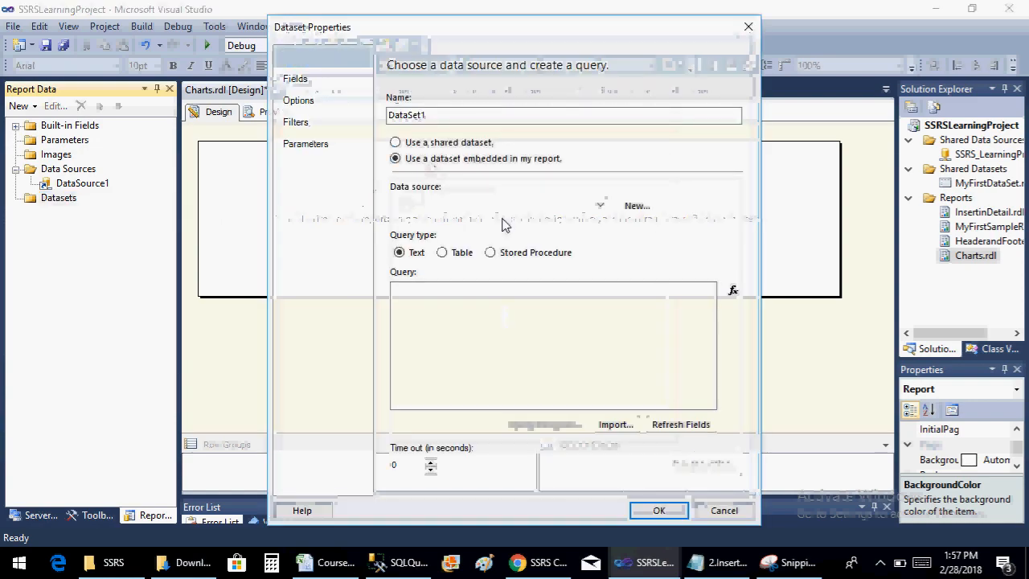
left_click(518, 207)
left_click(521, 219)
left_click(481, 334)
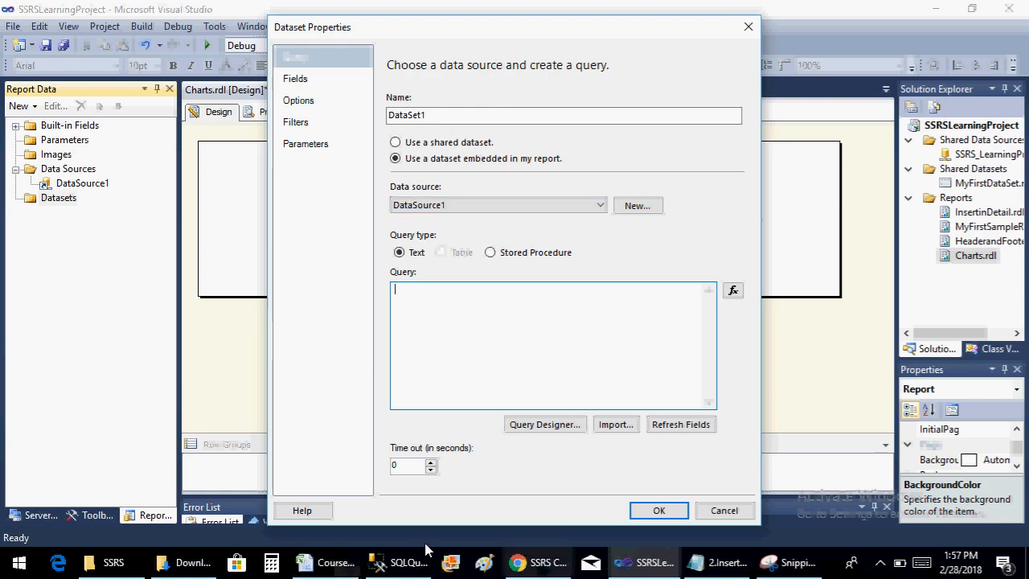
Reuse the SQL Server Management Studio query selecting SalesTerritoryCountry, OrderQuantity, SalesAmount and TaxAmt as the dataset's query, accept the dataset and save the report
left_click(400, 563)
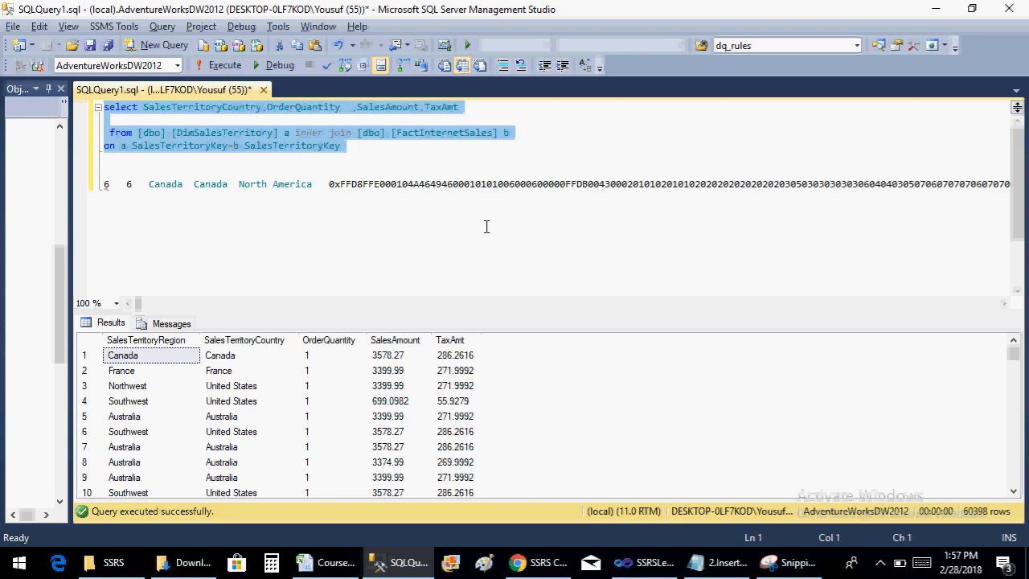
key("alt+Tab")
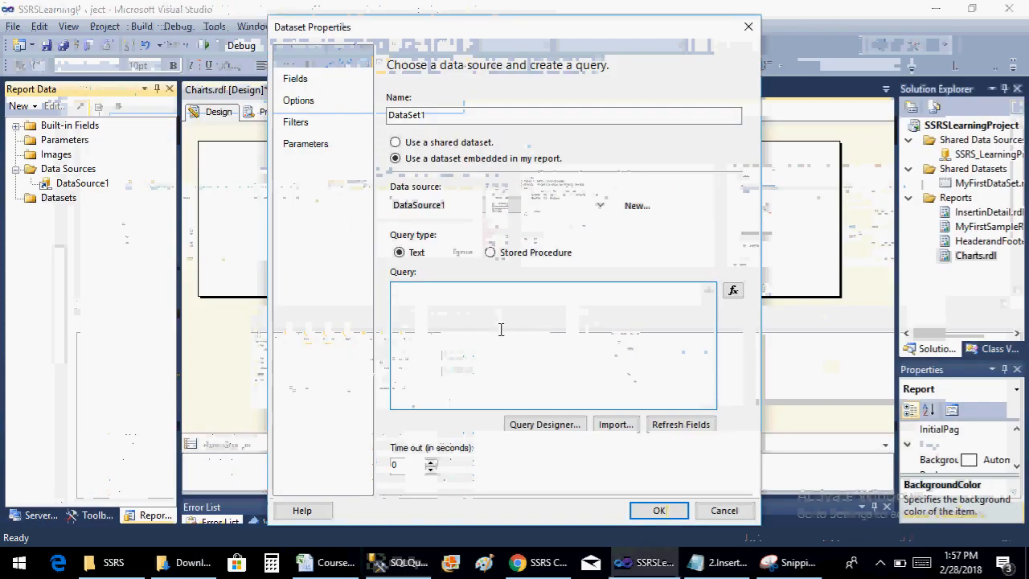
type("select SalesTerritoryCountry,OrderQuantity\t,SalesAmount,TaxAmt   from [dbo].[DimSalesTerritory] a inner join [dbo].[FactInternetSales] b on a.SalesTerritoryKey=b.SalesTerritoryKey")
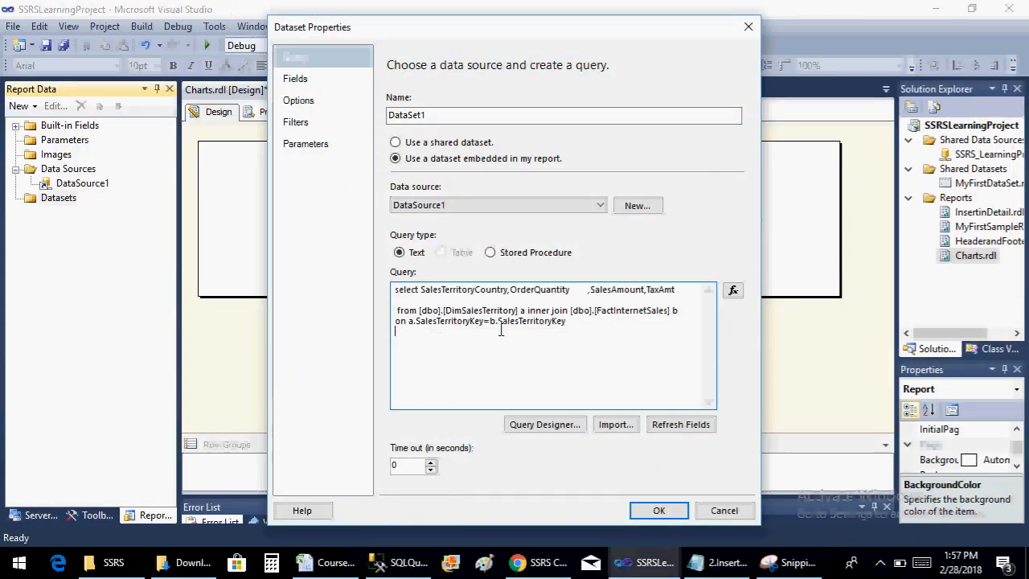
left_click(655, 510)
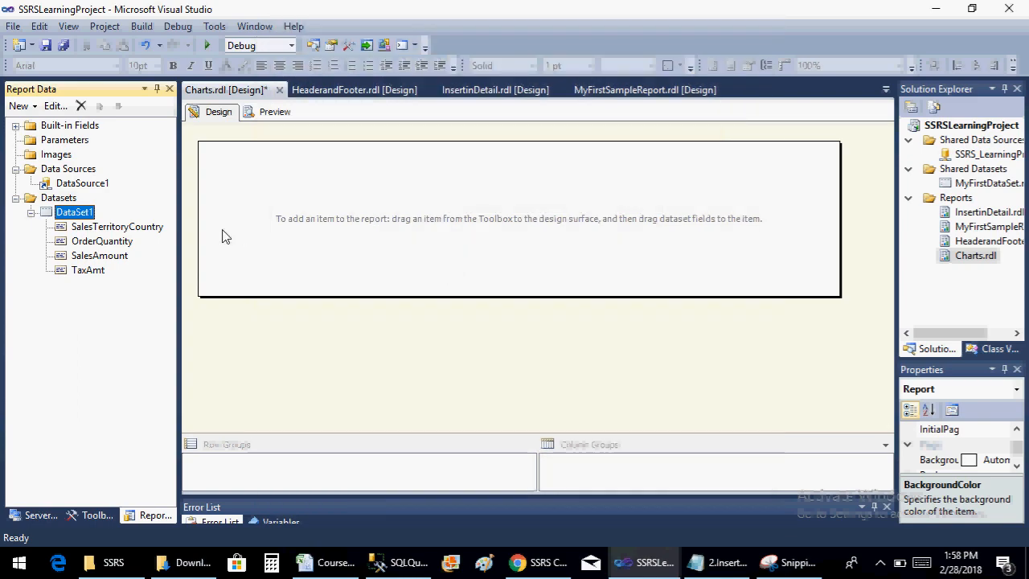
key("ctrl+s")
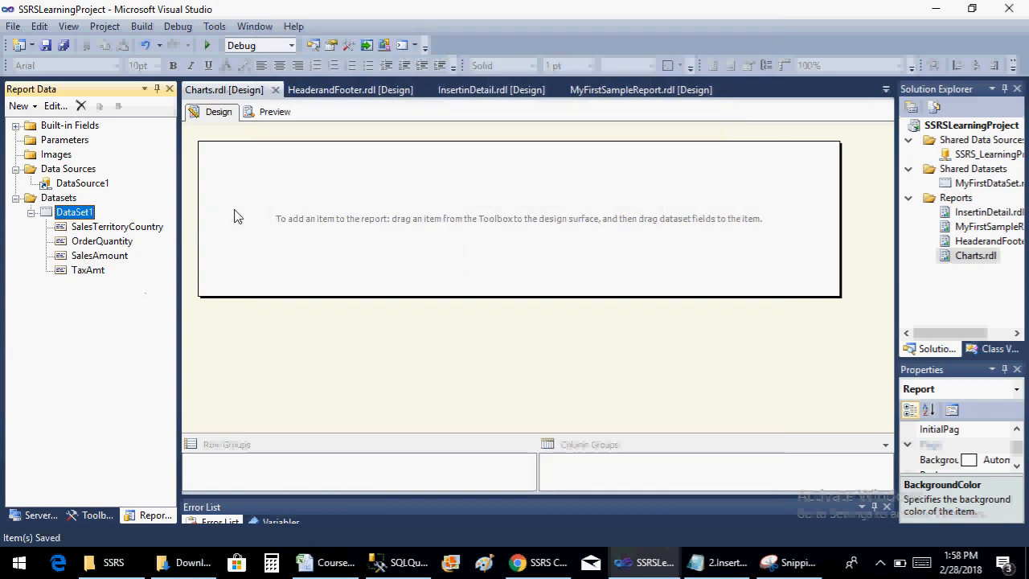
Insert a basic clustered Column chart in the report body and widen it toward the body's right side
right_click(310, 175)
mouse_move(378, 234)
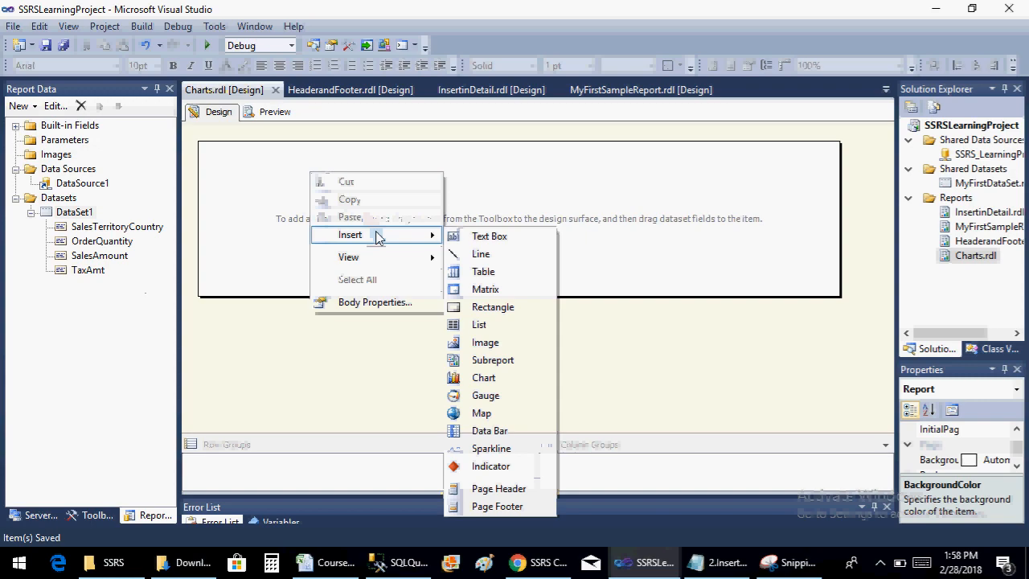
left_click(512, 379)
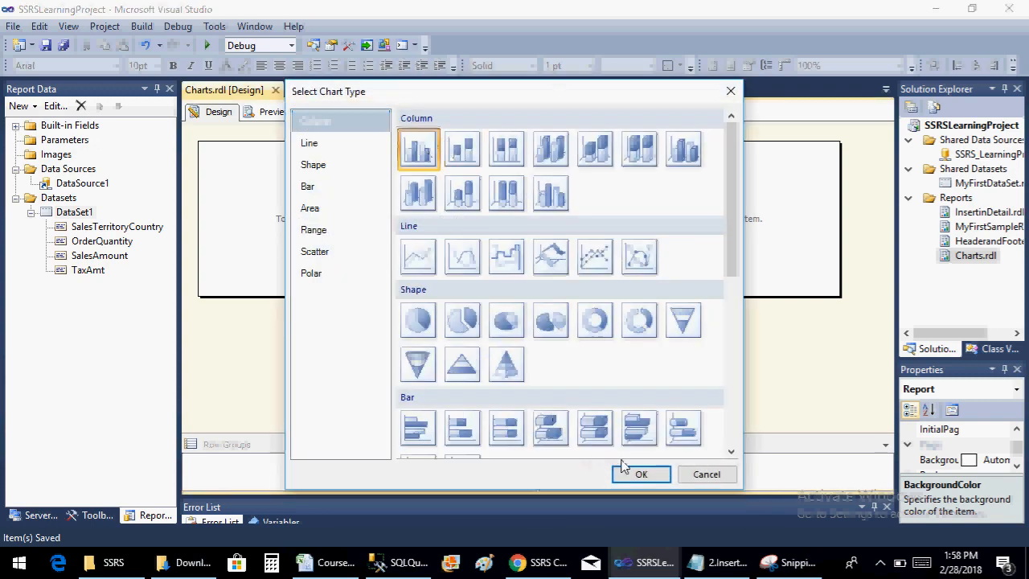
left_click(631, 473)
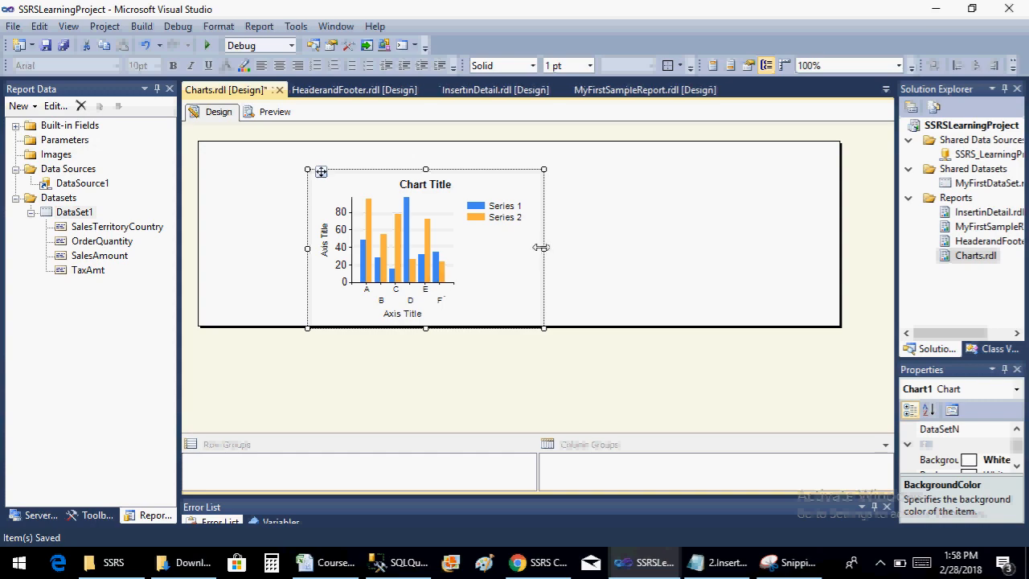
left_click_drag(540, 247, 678, 238)
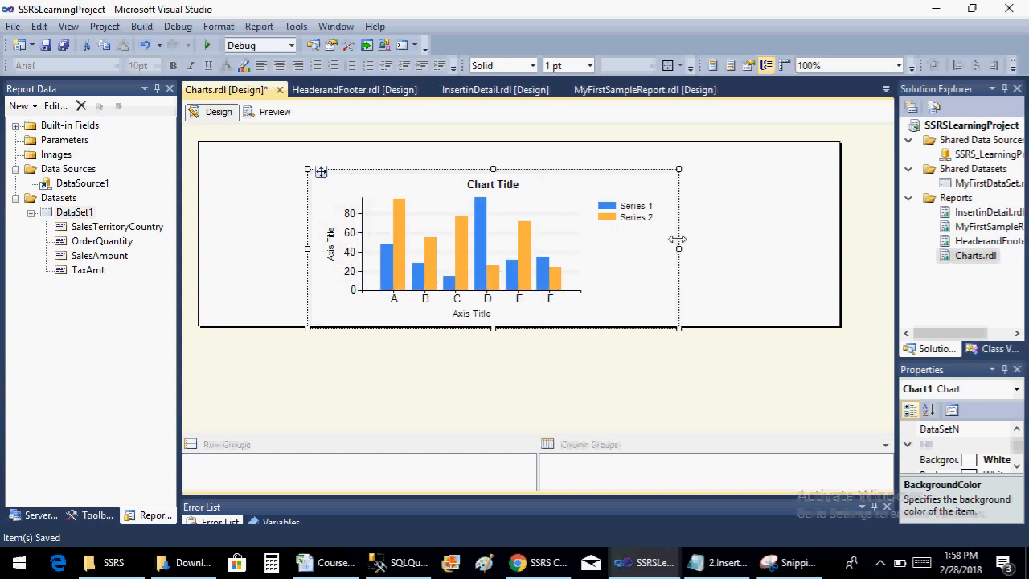
Add the SalesAmount field to the column chart's values
left_click(640, 190)
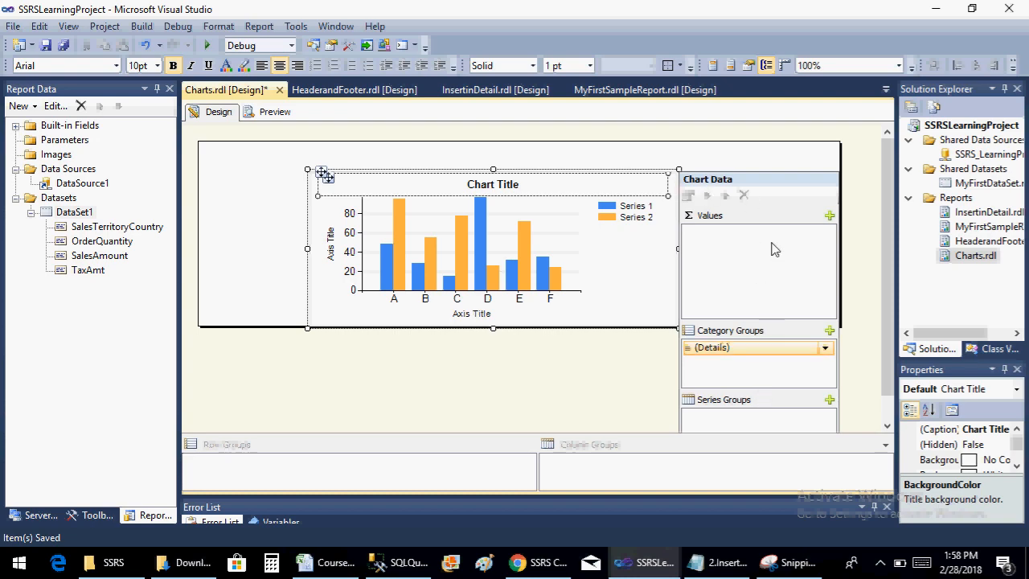
left_click(829, 216)
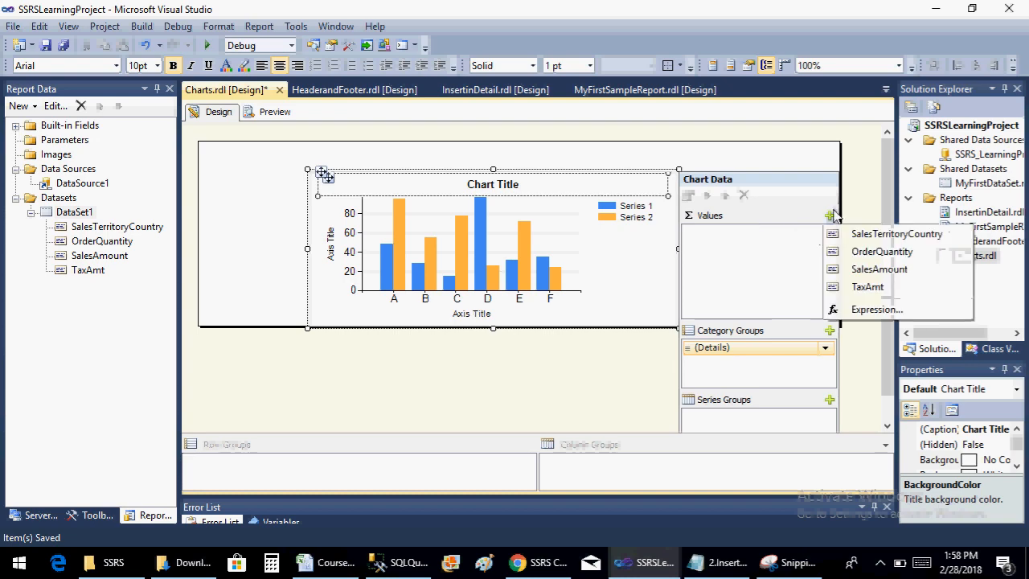
left_click(879, 270)
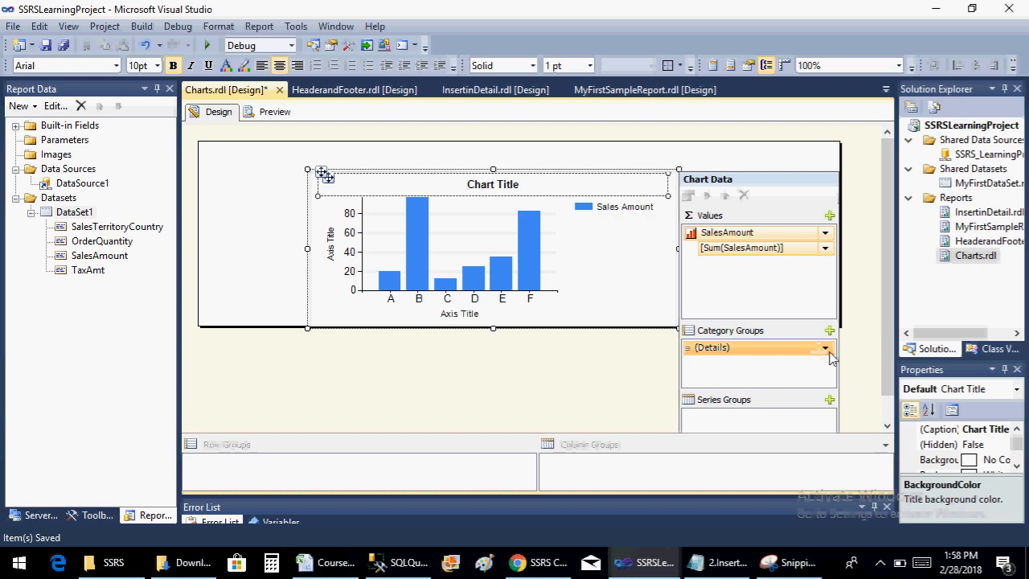
Group the column chart's categories by the SalesTerritoryCountry field and preview the report
left_click(825, 348)
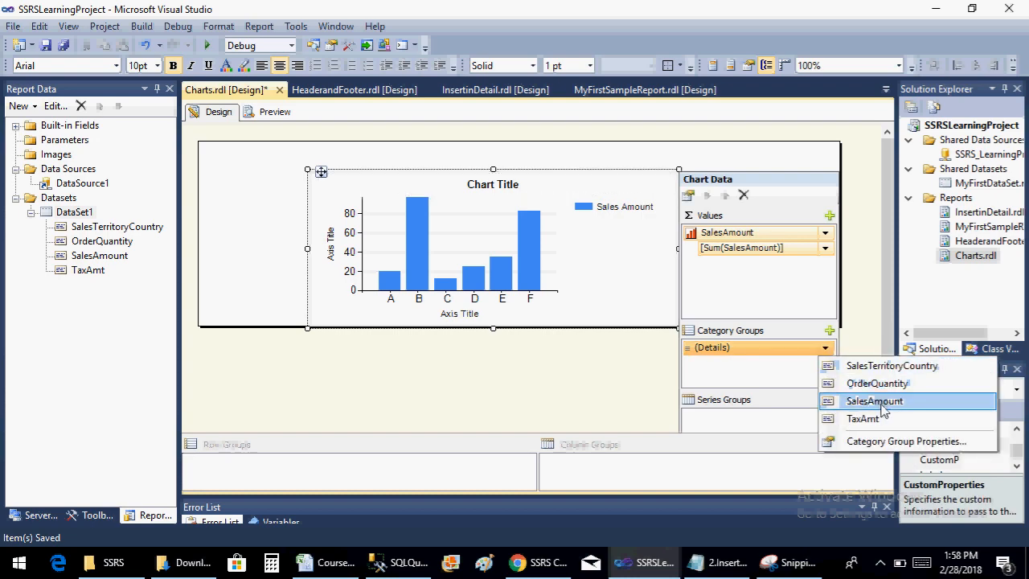
left_click(880, 366)
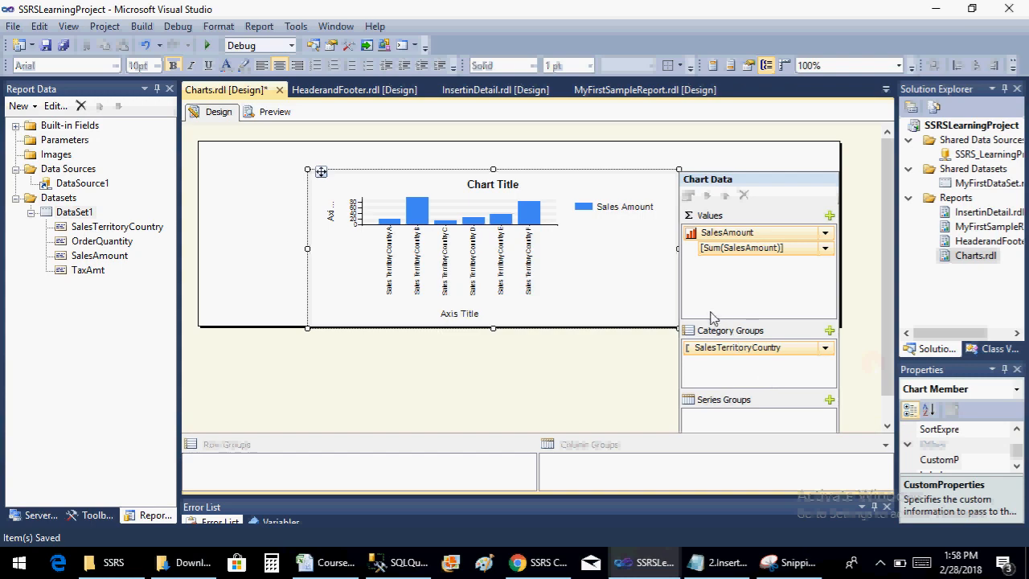
left_click(257, 272)
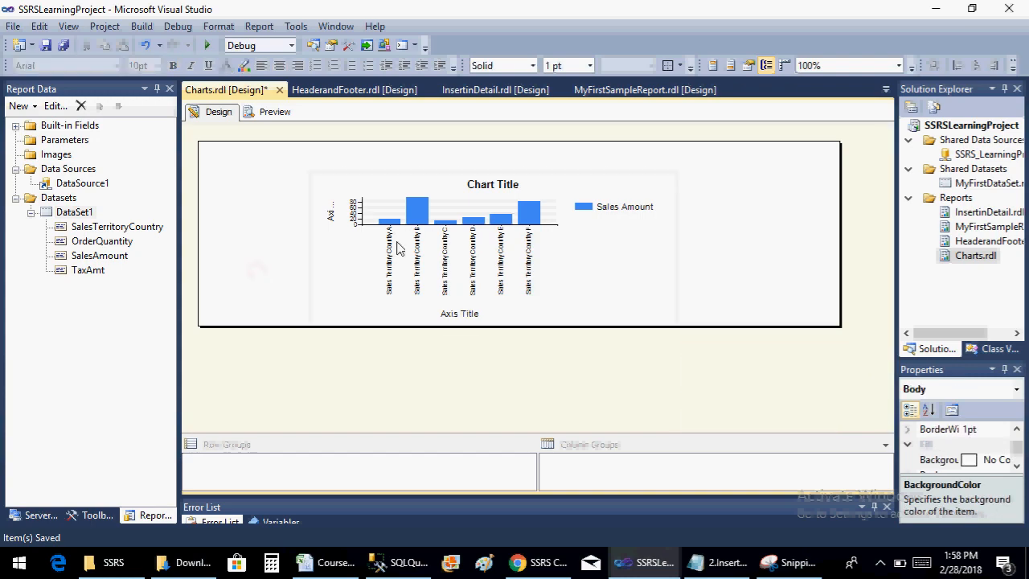
left_click(269, 117)
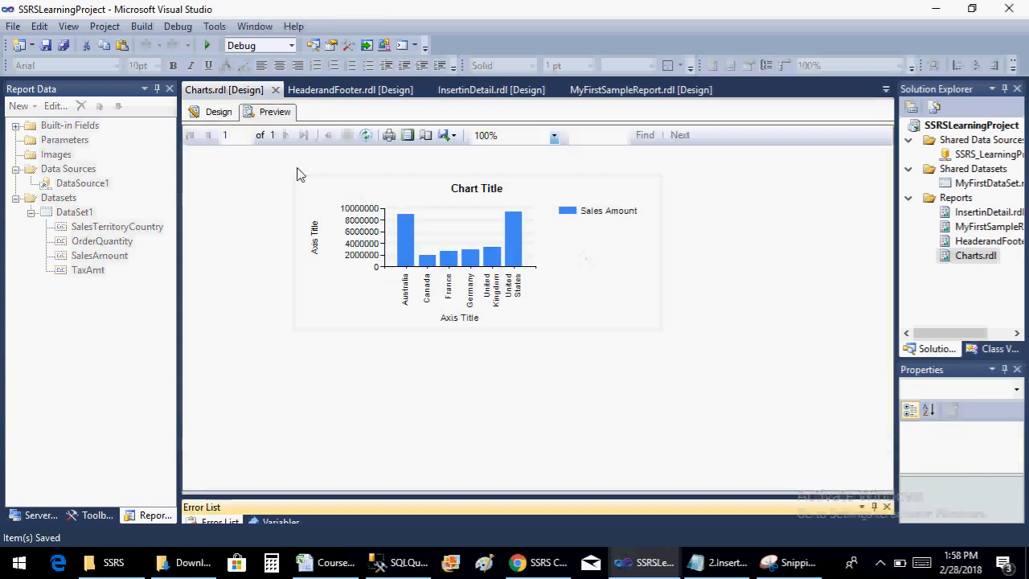
Back in the report design, widen the column chart on both sides and extend the report body's height below it
left_click(217, 112)
left_click(664, 295)
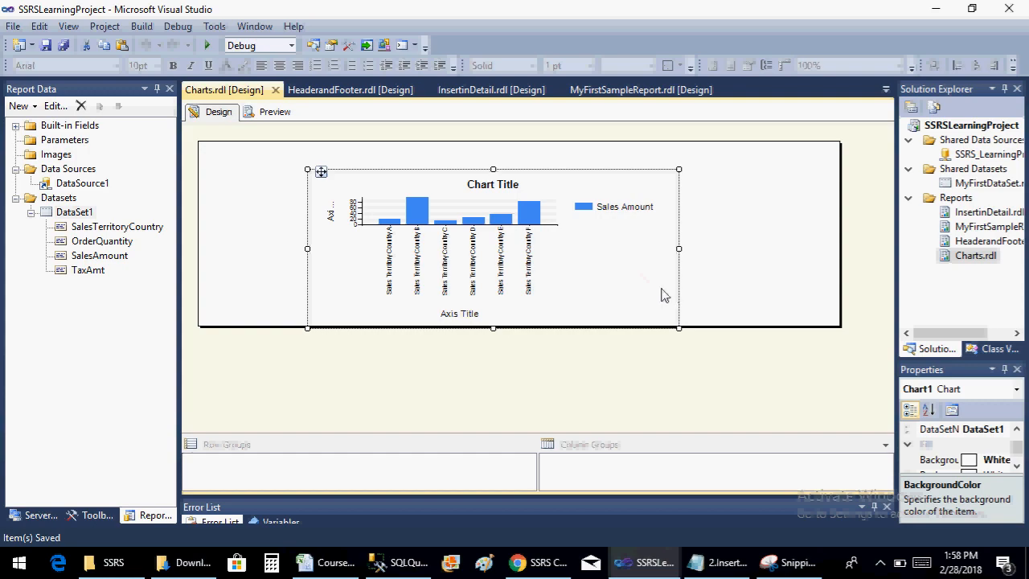
left_click_drag(680, 248, 762, 246)
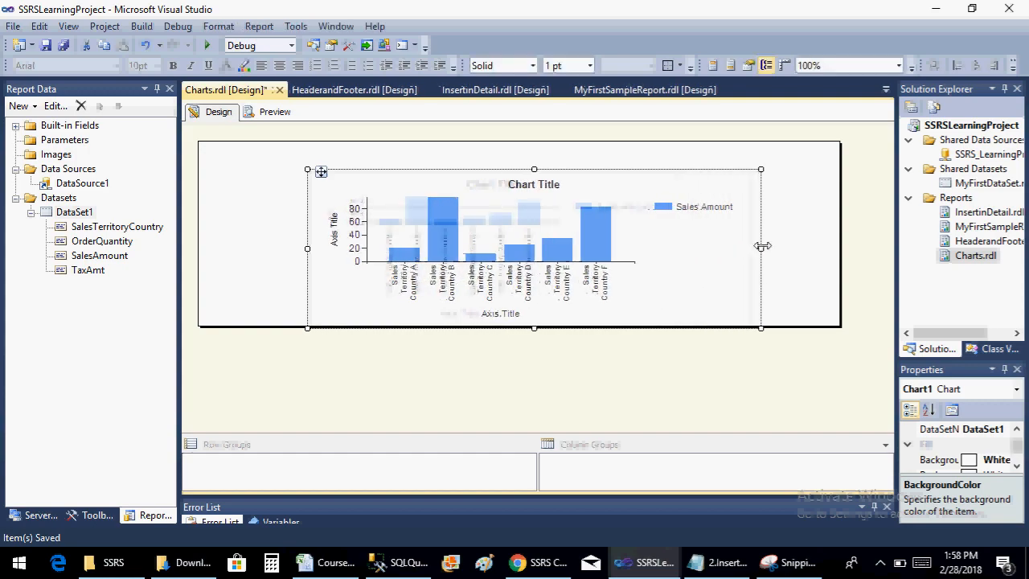
left_click(271, 313)
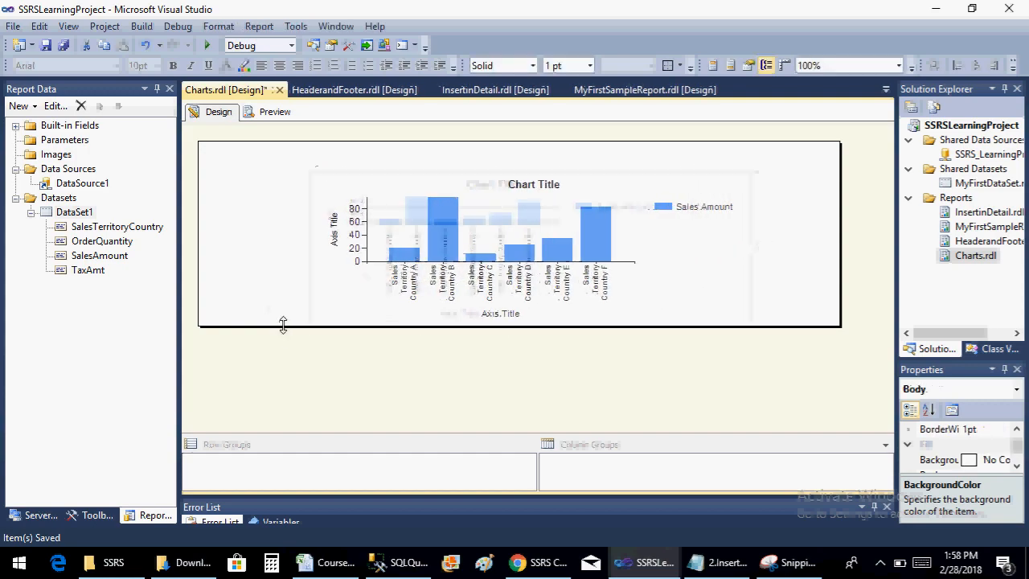
left_click_drag(283, 325, 280, 362)
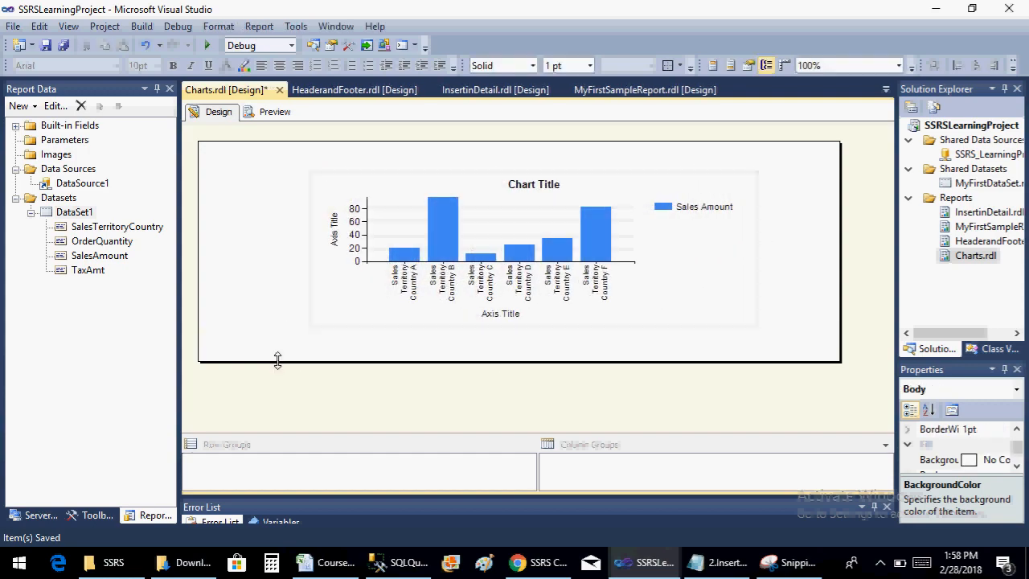
left_click(375, 242)
left_click_drag(308, 249, 266, 246)
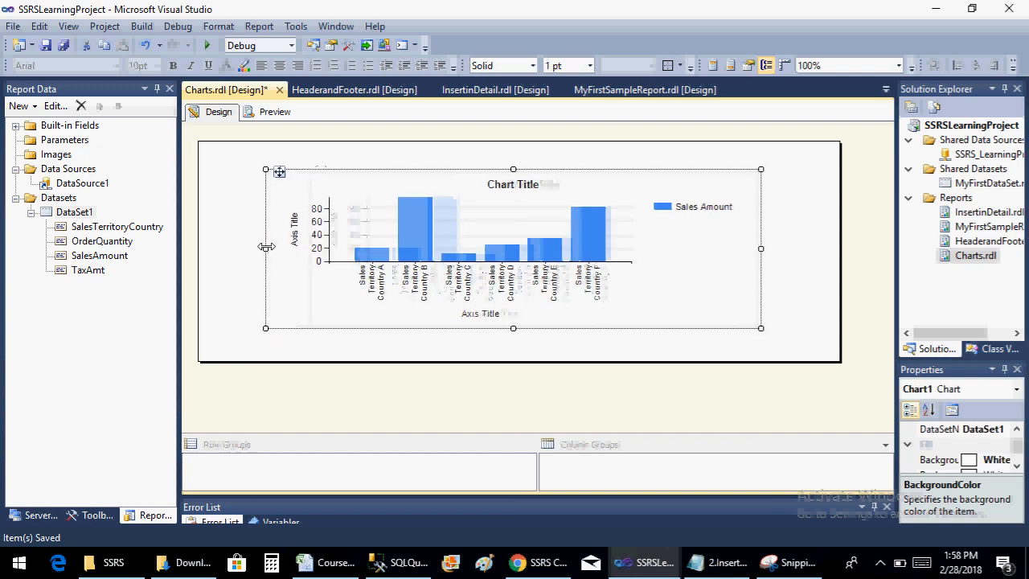
Change the chart's horizontal axis title to "Country"
left_click(485, 320)
left_click(485, 320)
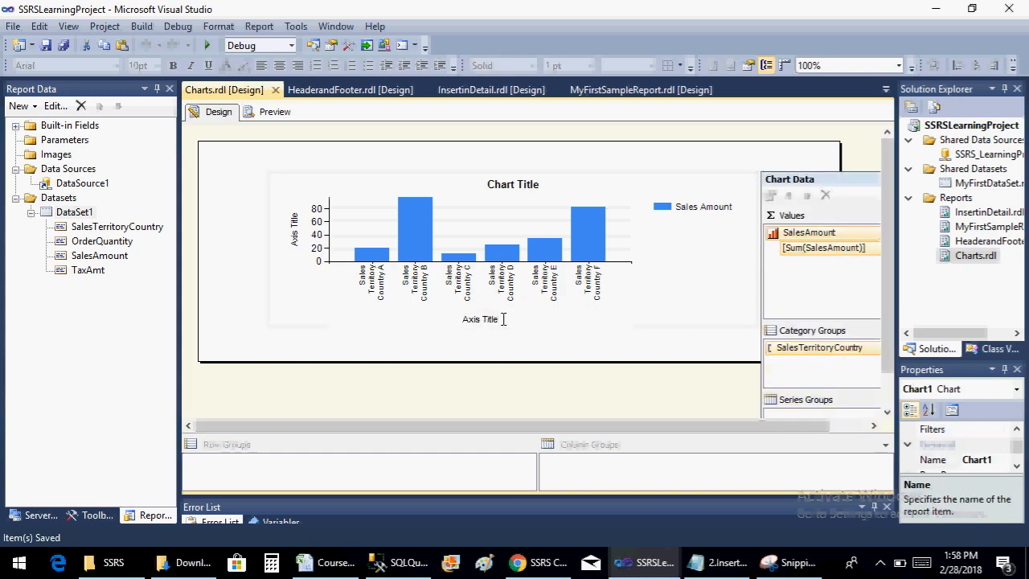
left_click_drag(499, 319, 468, 321)
type("country")
Change the chart's vertical axis title to "Sales Amount", check the report preview and return to the design
left_click(293, 237)
left_click(293, 237)
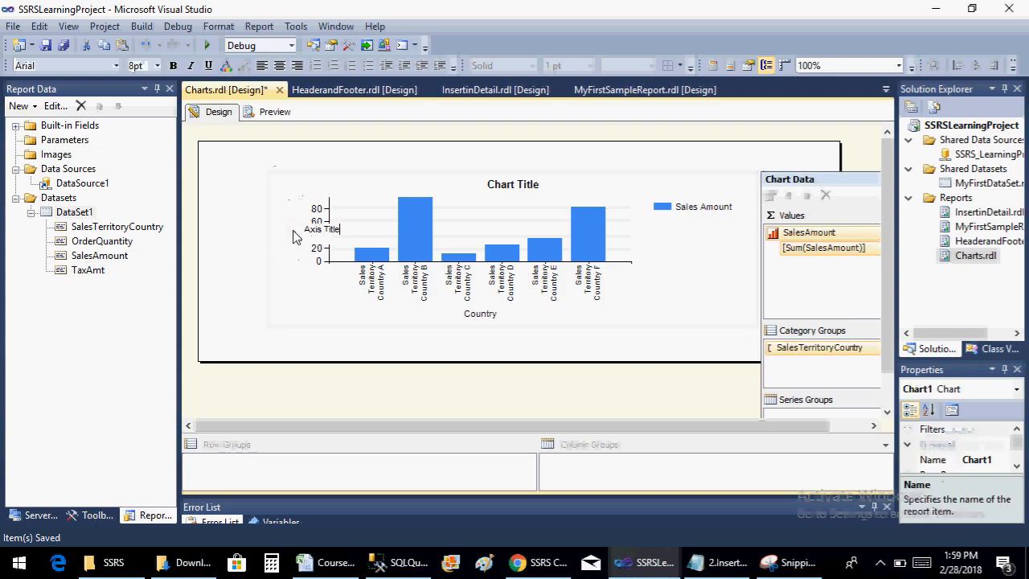
left_click_drag(330, 231, 305, 231)
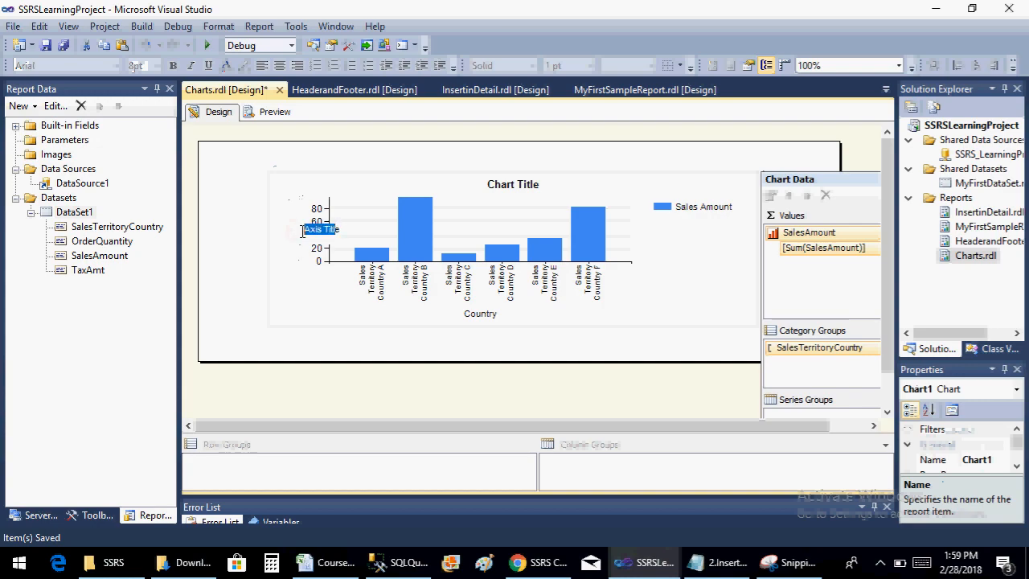
key("BackSpace")
key("Right")
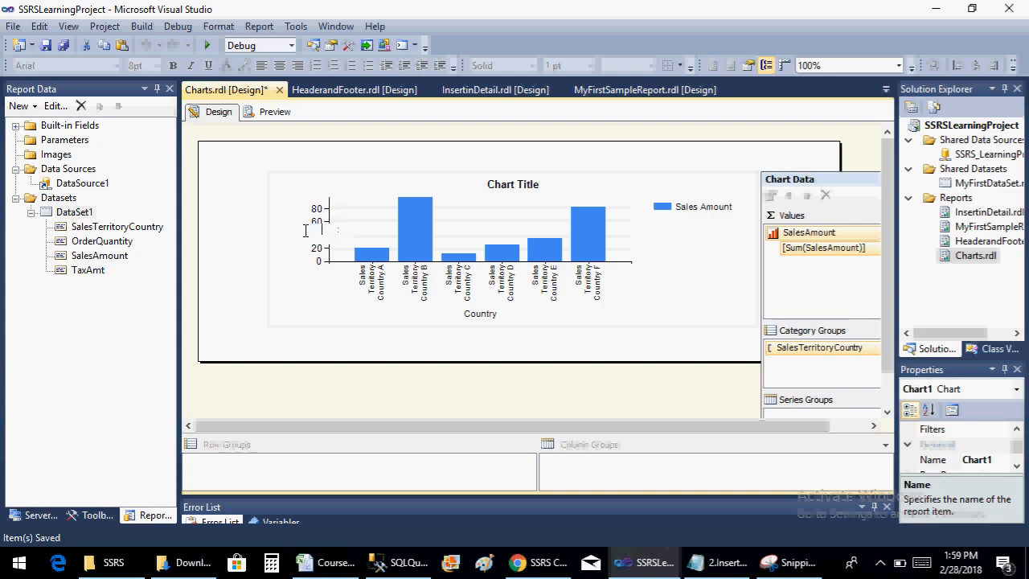
type("Sales Amount")
left_click(351, 336)
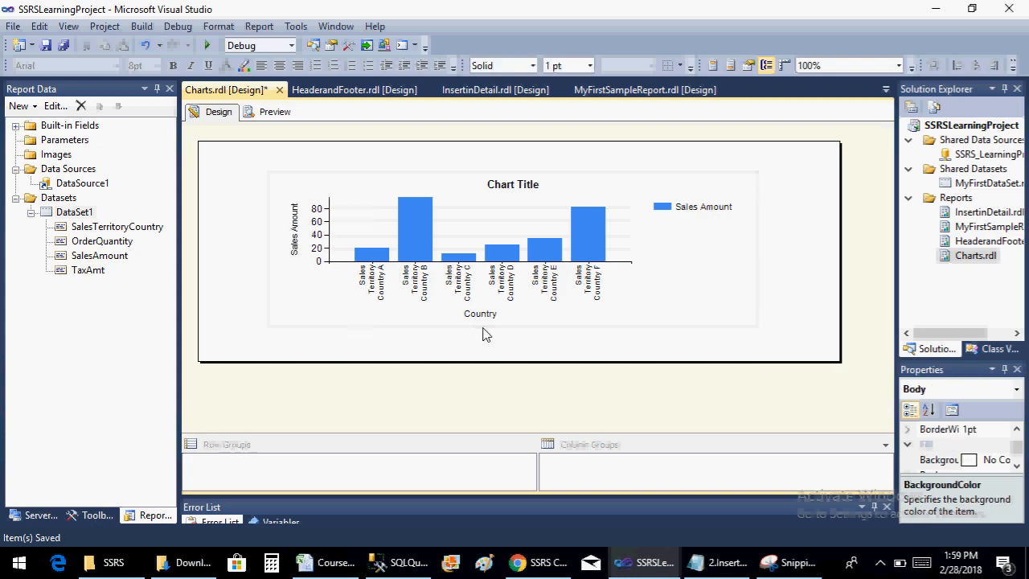
left_click(276, 113)
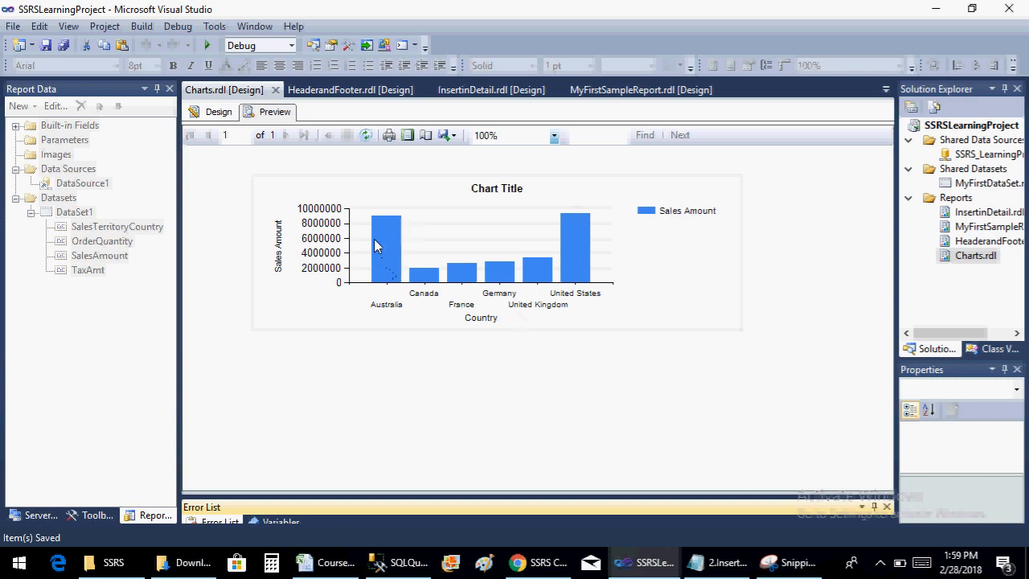
left_click(214, 112)
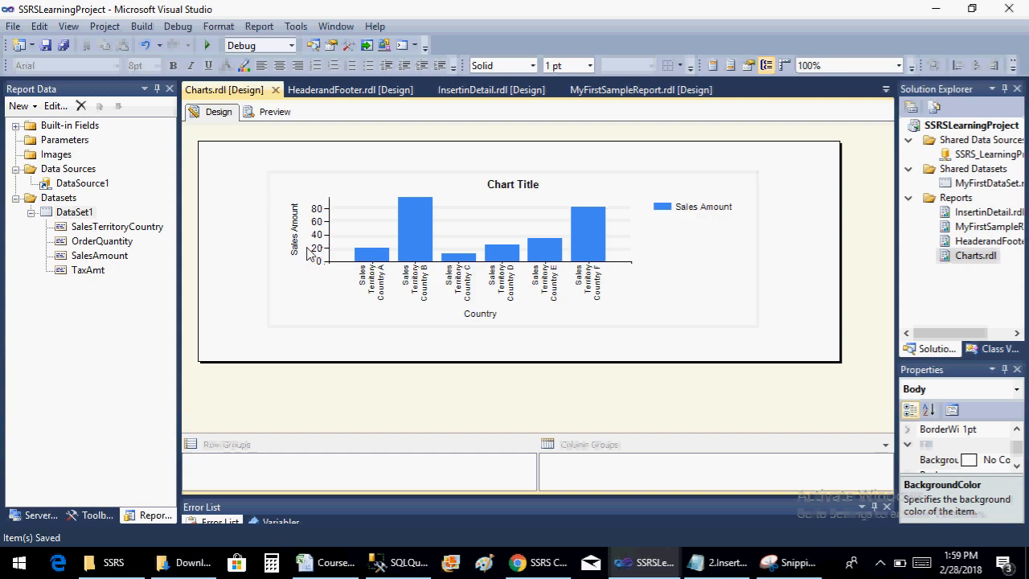
Show data labels on the chart's SalesAmount columns and save the report
left_click(417, 226)
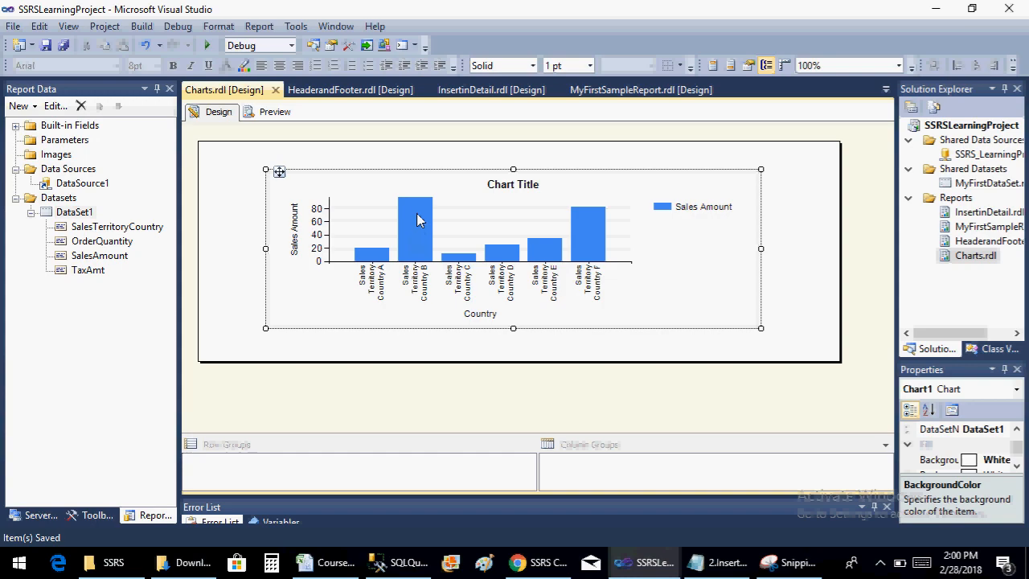
left_click(417, 219)
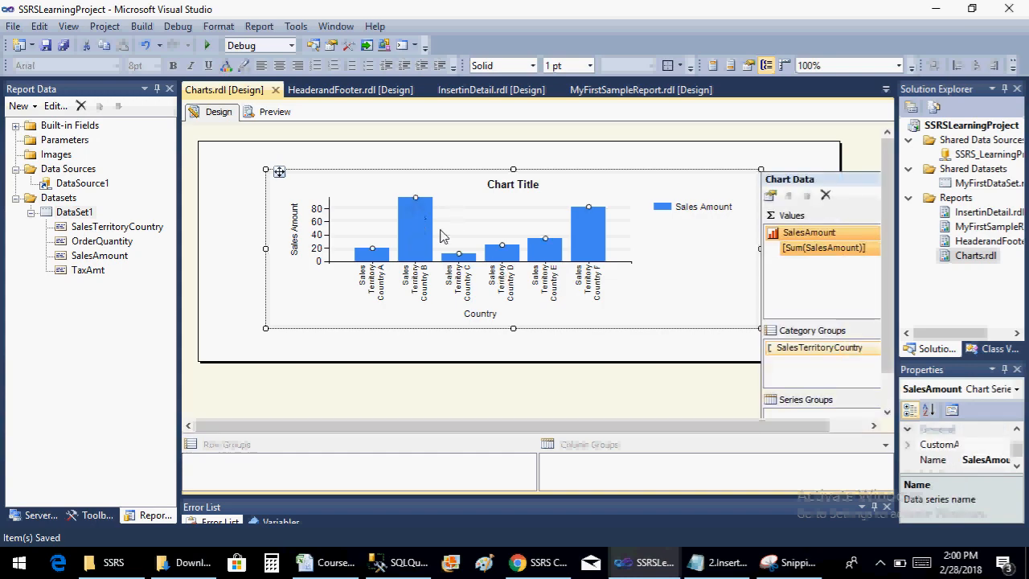
left_click(393, 220)
left_click(414, 229)
right_click(415, 229)
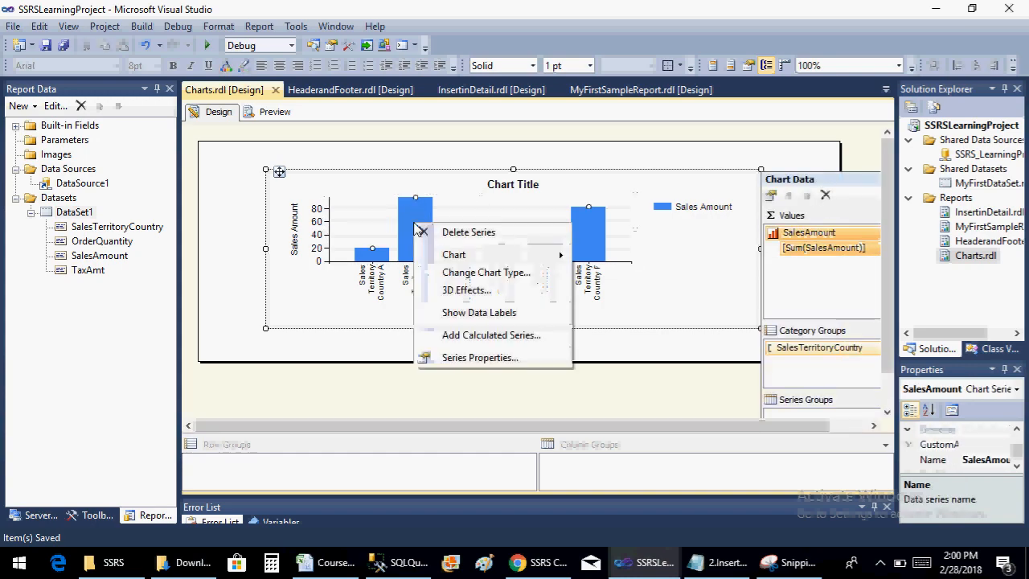
left_click(480, 313)
key("ctrl+s")
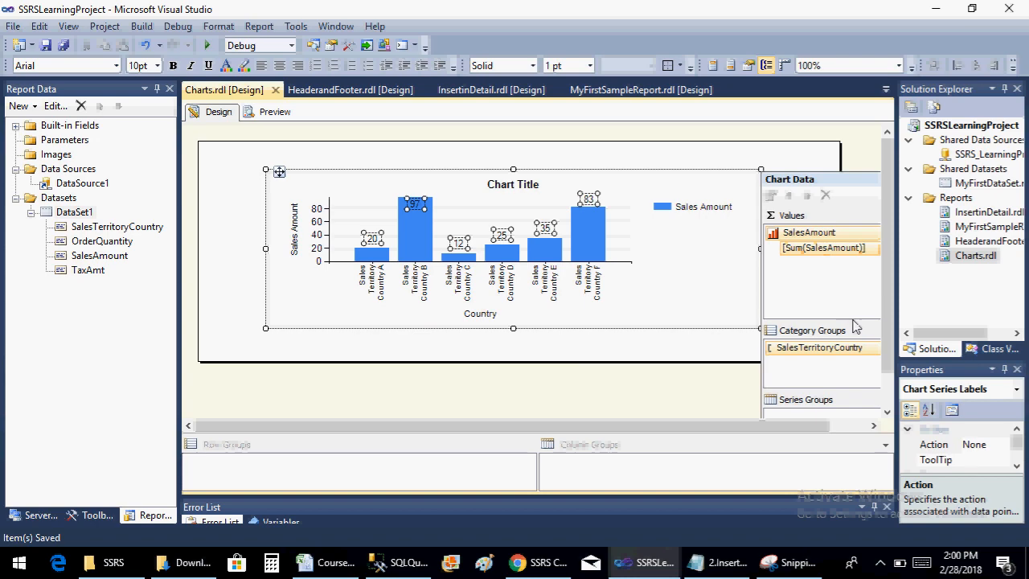
Add SalesTerritoryCountry as the chart's series group, save the report and preview it
left_click_drag(889, 335, 891, 410)
left_click(876, 427)
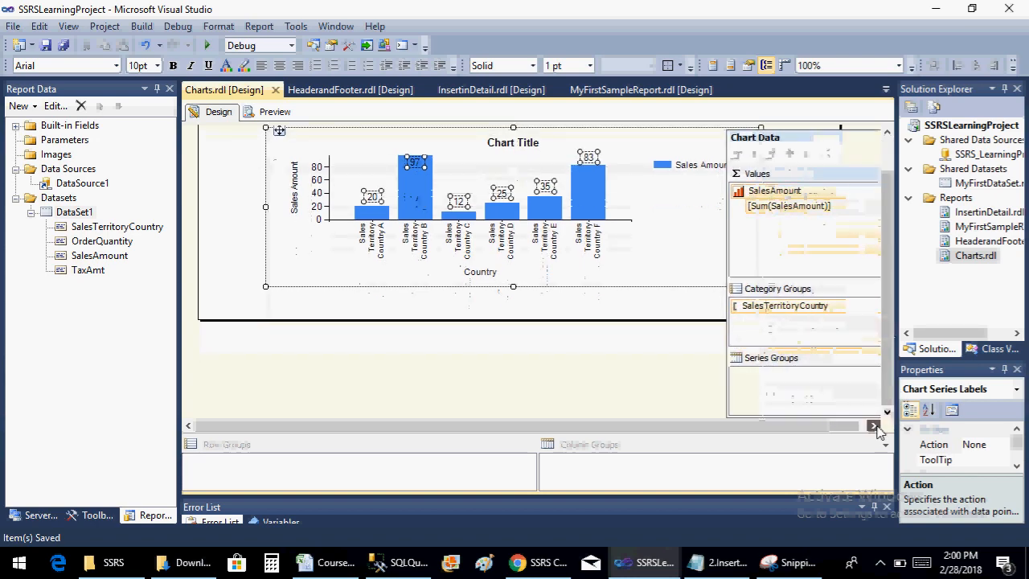
left_click(869, 358)
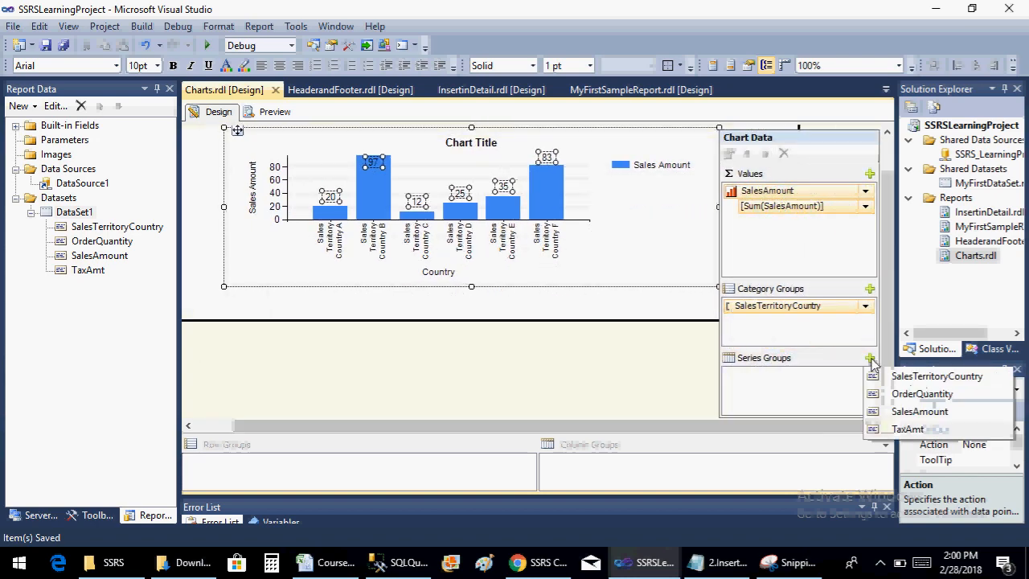
left_click(909, 376)
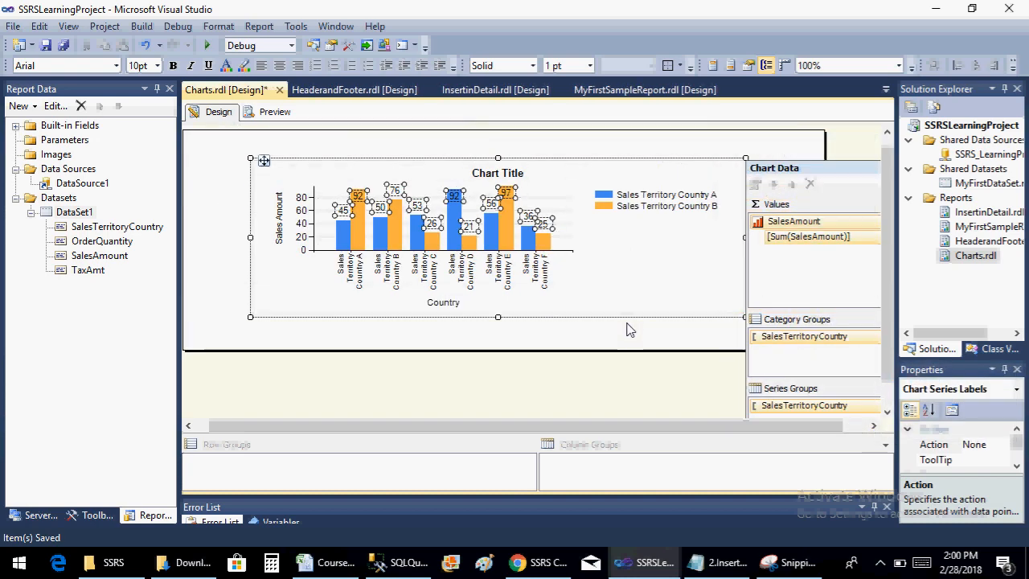
key("ctrl+s")
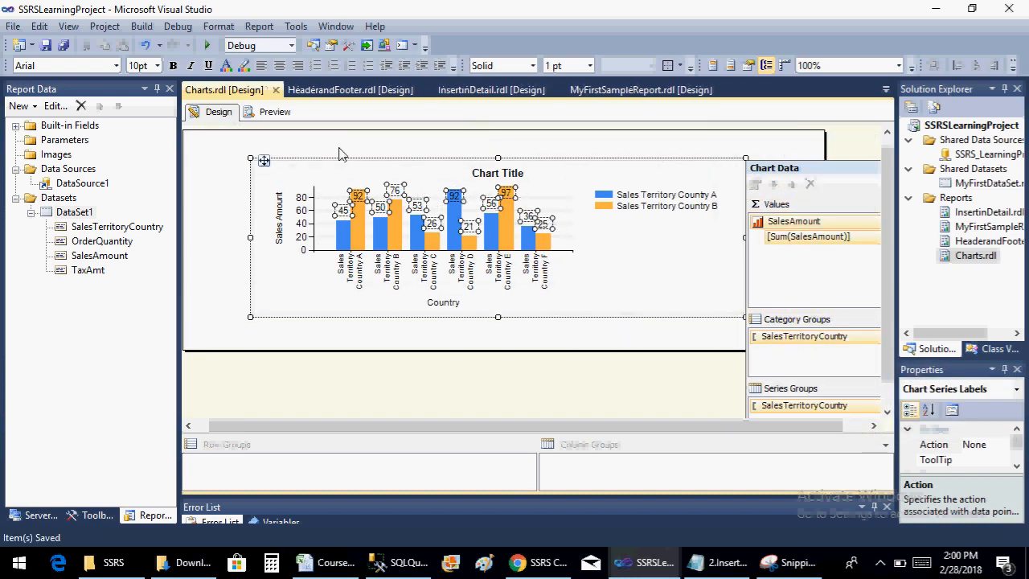
left_click(274, 112)
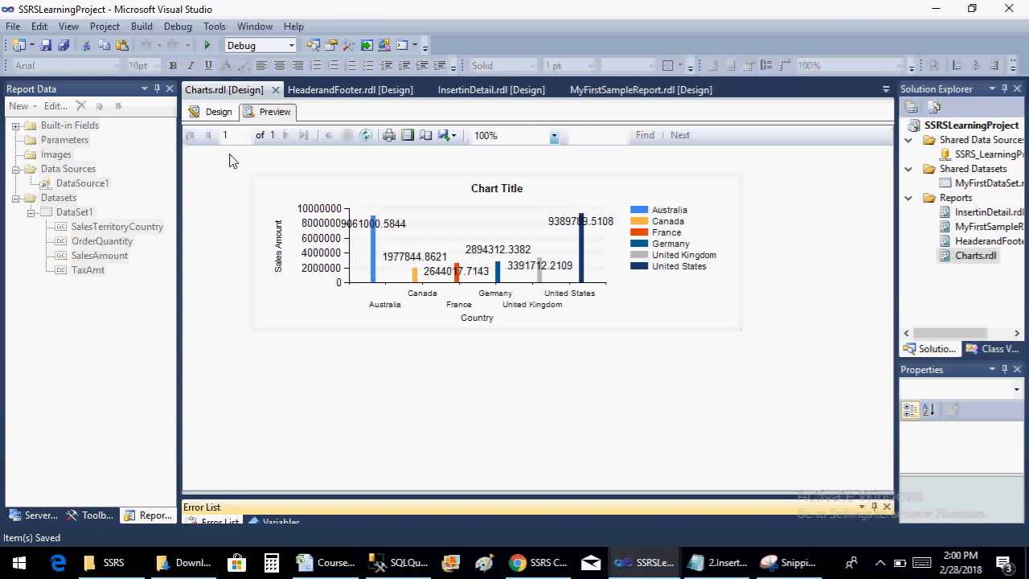
Back in the report design, replace the chart's title with "Sales Amount Against Country"
left_click(217, 113)
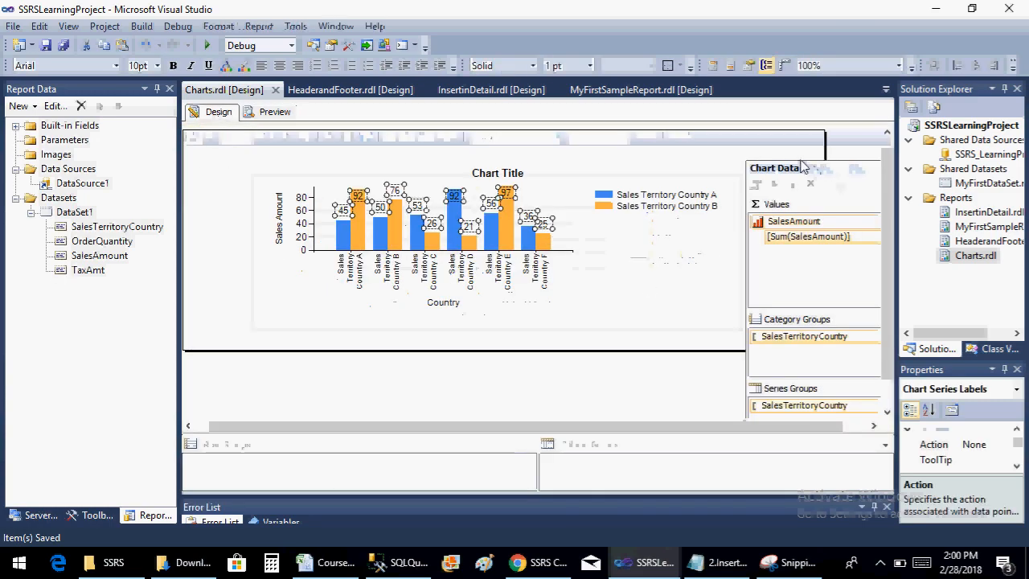
left_click(701, 197)
left_click(697, 175)
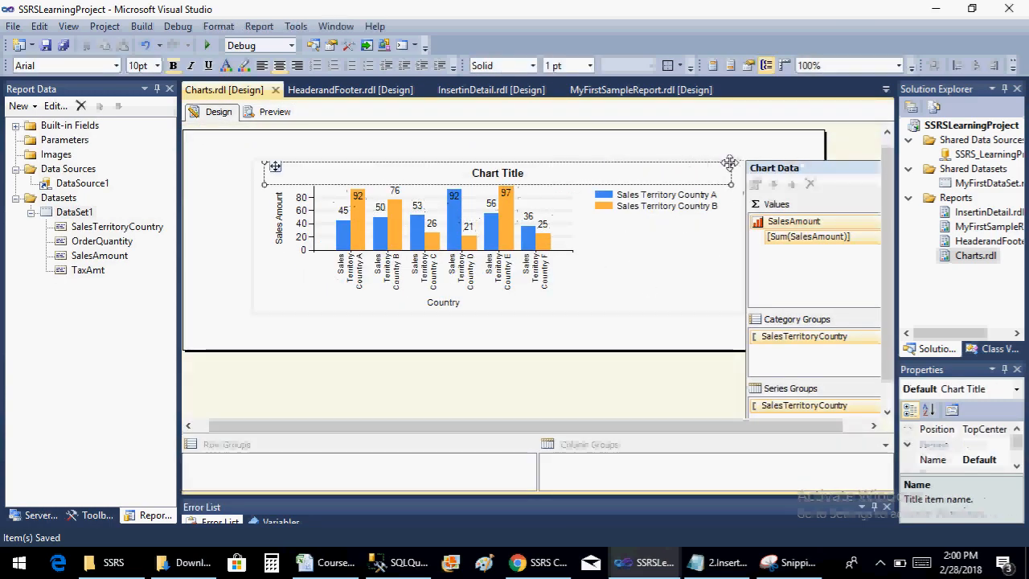
left_click(635, 252)
left_click(510, 168)
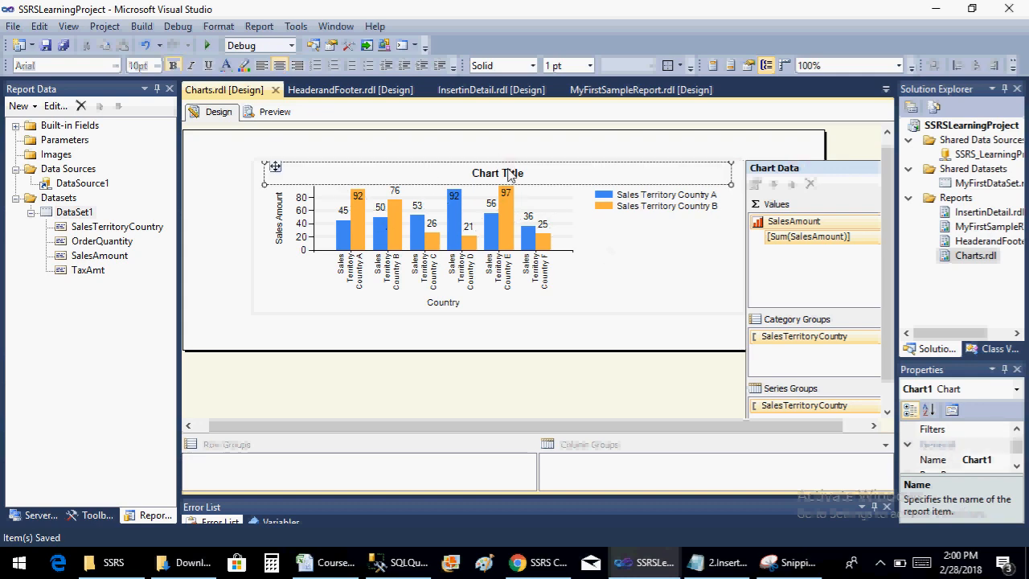
left_click(509, 171)
left_click_drag(533, 172, 462, 174)
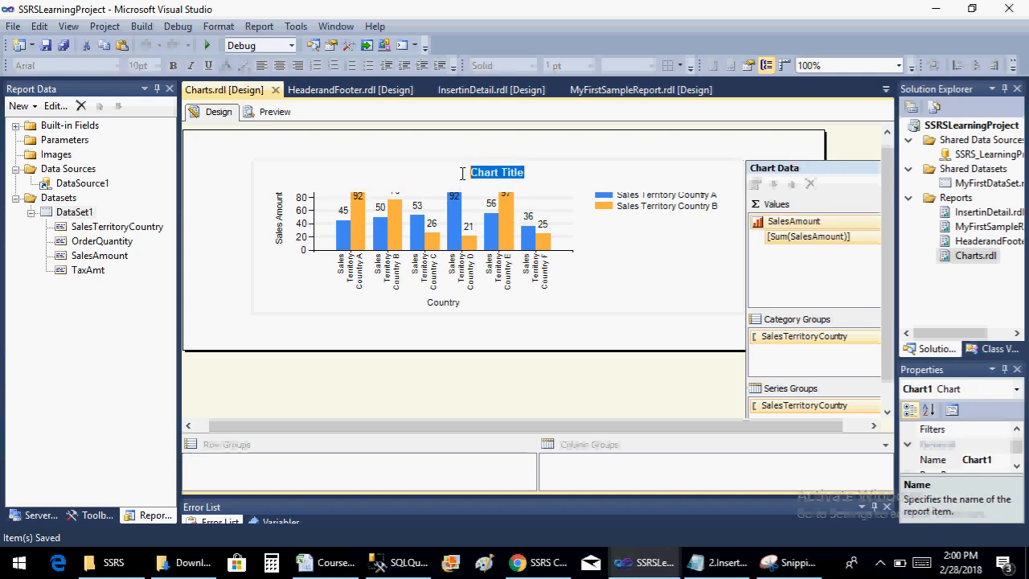
type("Sales ")
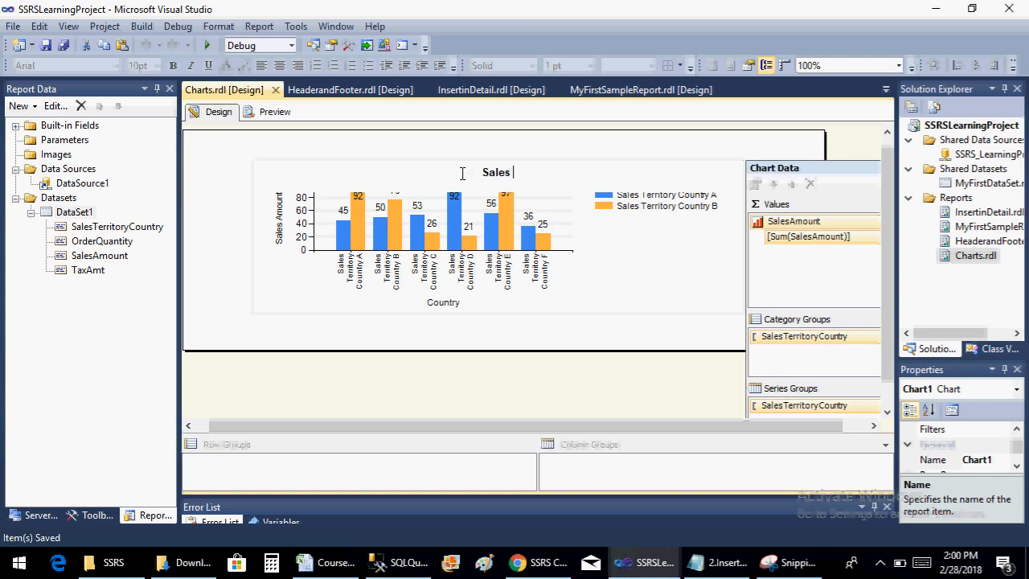
type("Amount Against Country")
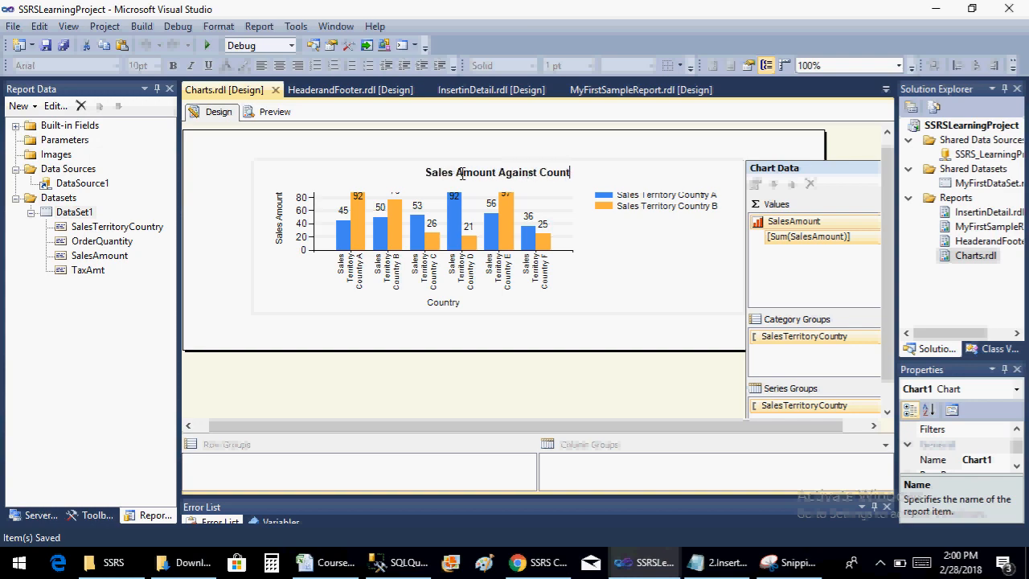
Widen the chart nearly to the report body's right edge and extend the body farther right
left_click(565, 332)
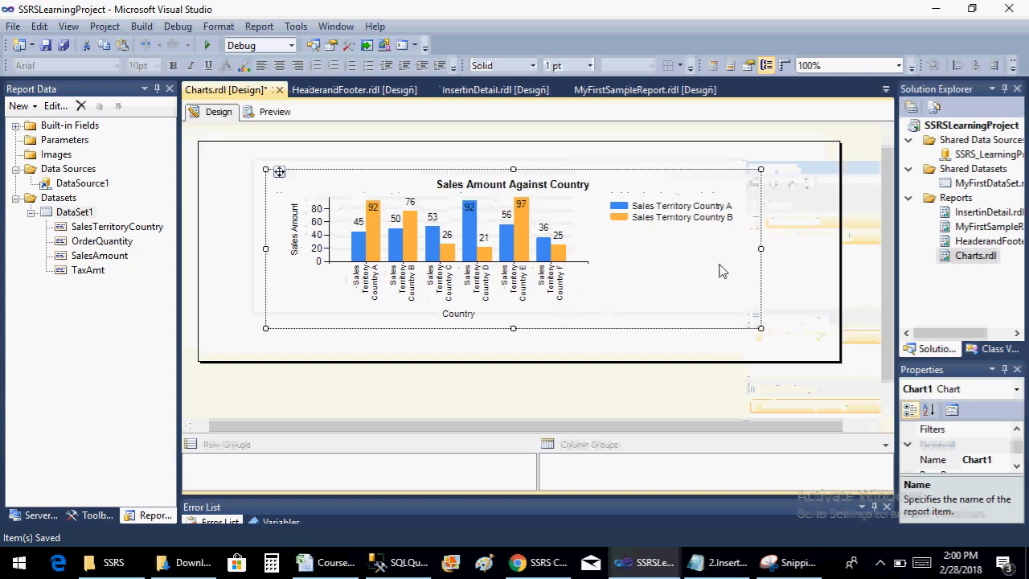
left_click_drag(760, 249, 825, 249)
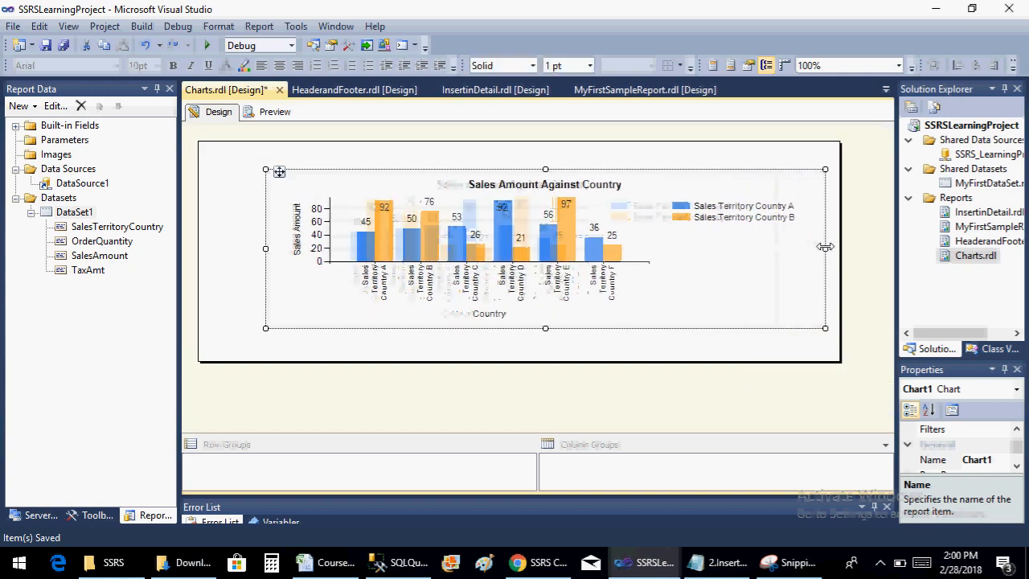
left_click(837, 254)
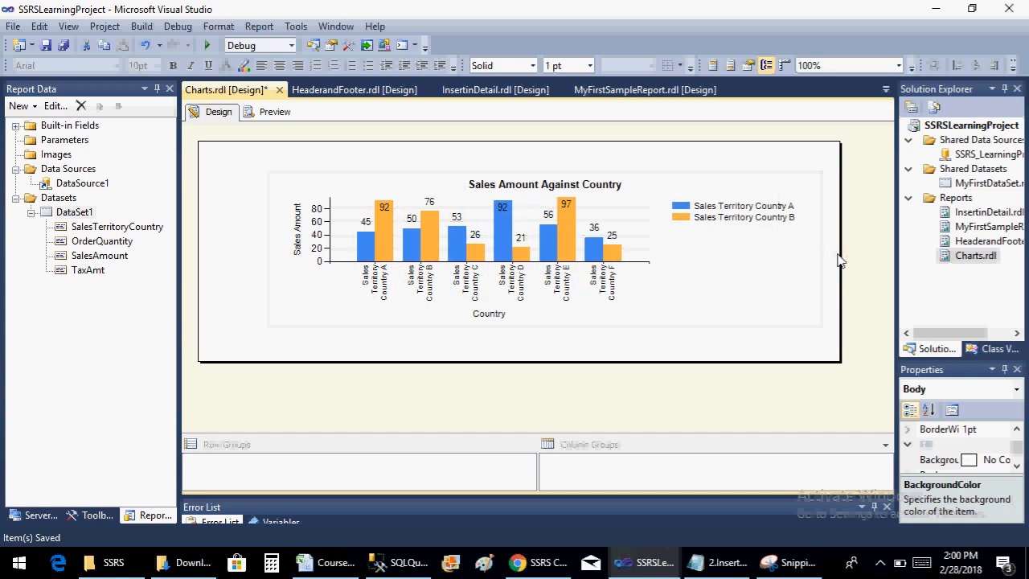
left_click_drag(840, 255, 922, 256)
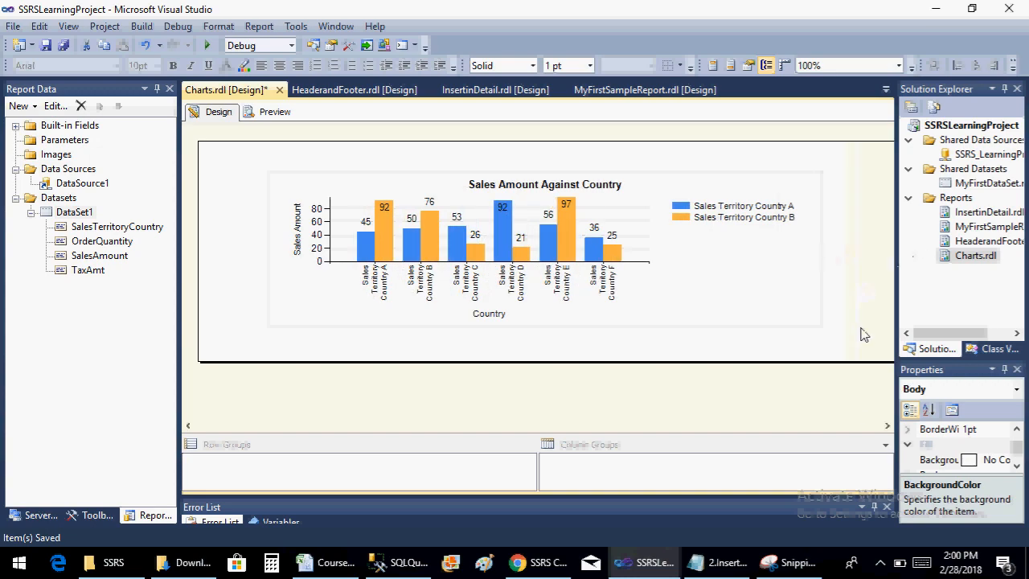
Narrow the report body slightly at its right edge, save the report and preview the widened chart
left_click(864, 425)
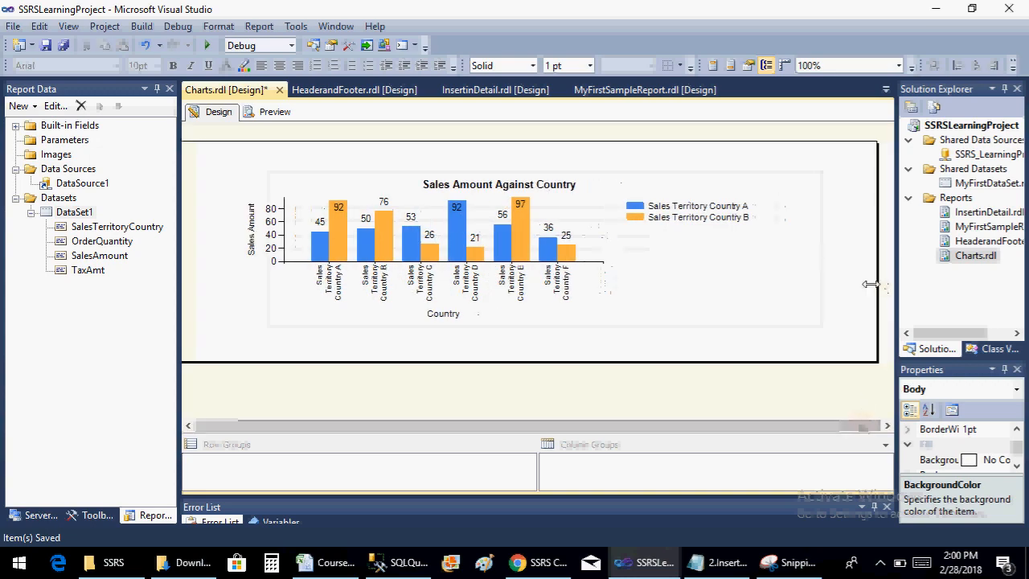
left_click_drag(869, 284, 840, 283)
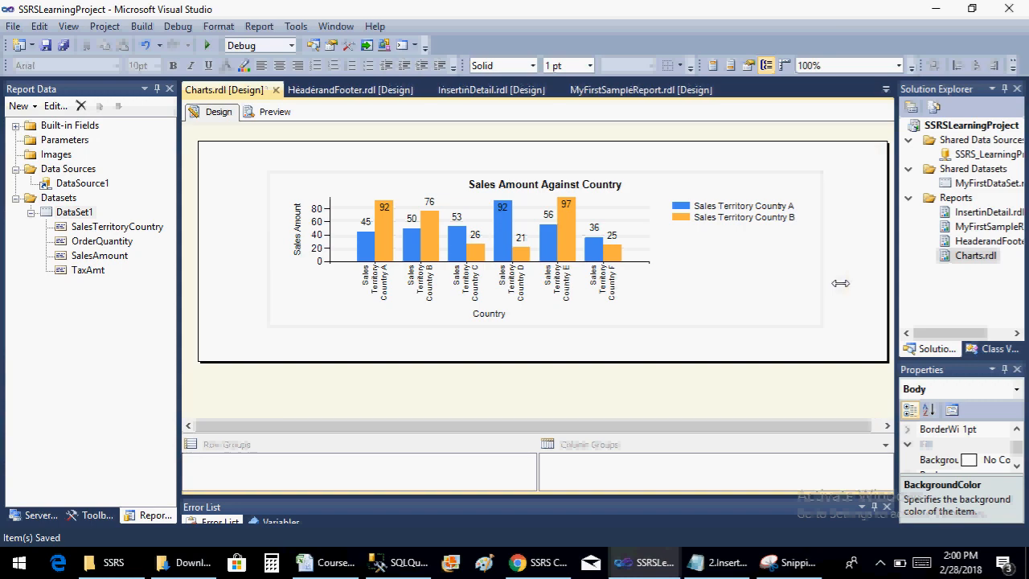
left_click(288, 115)
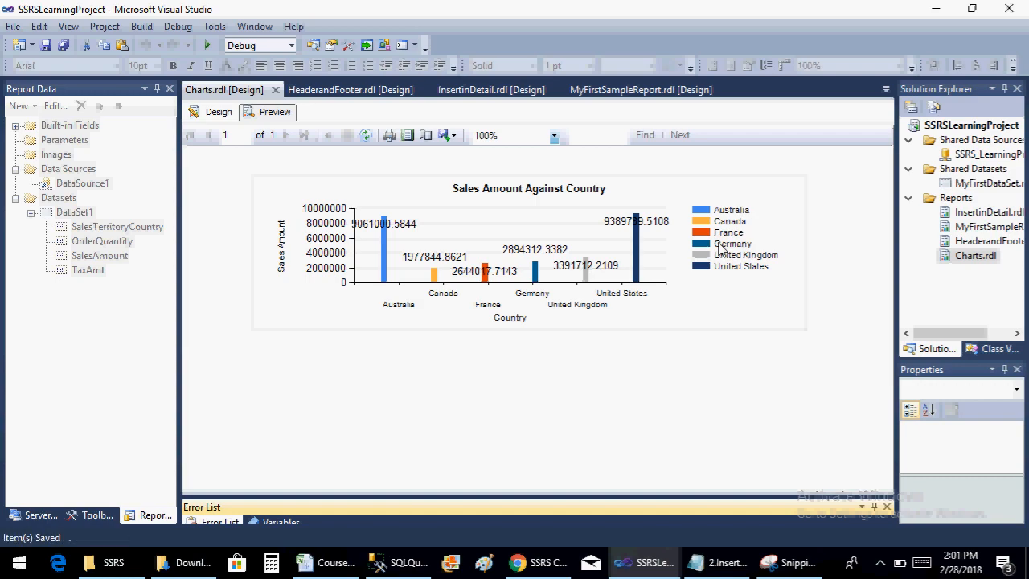
left_click(213, 112)
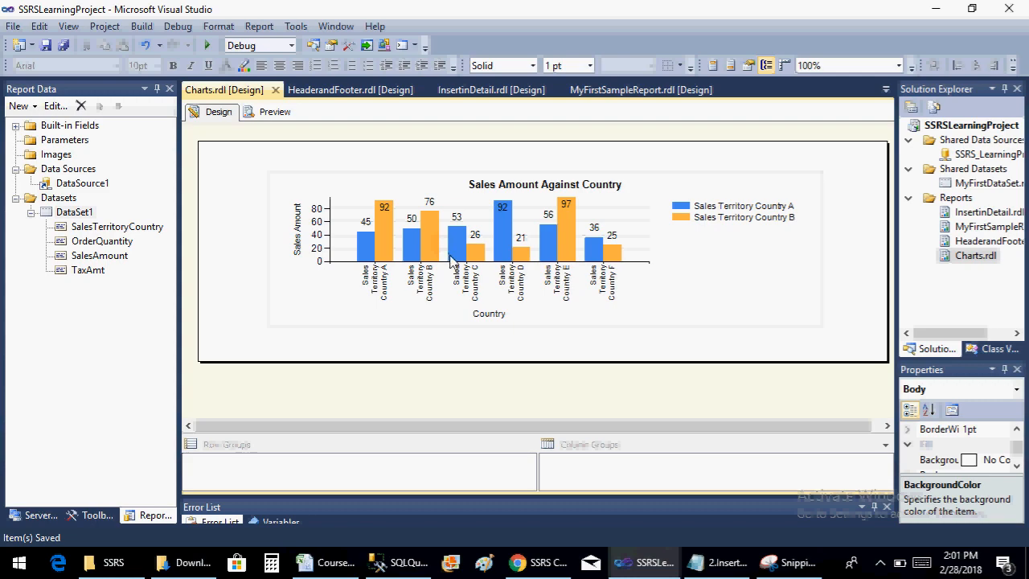
left_click(727, 567)
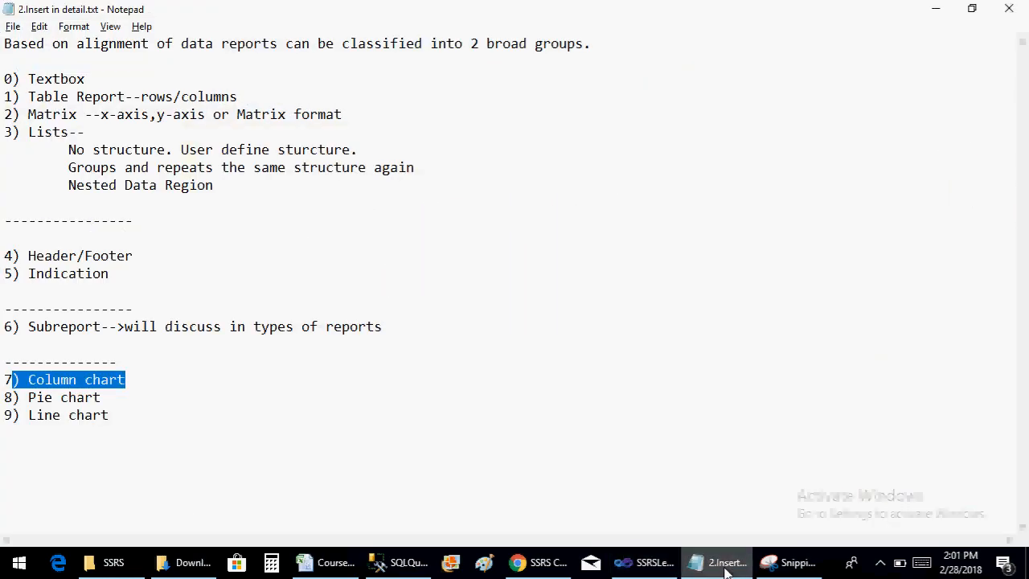
left_click(727, 567)
left_click(878, 568)
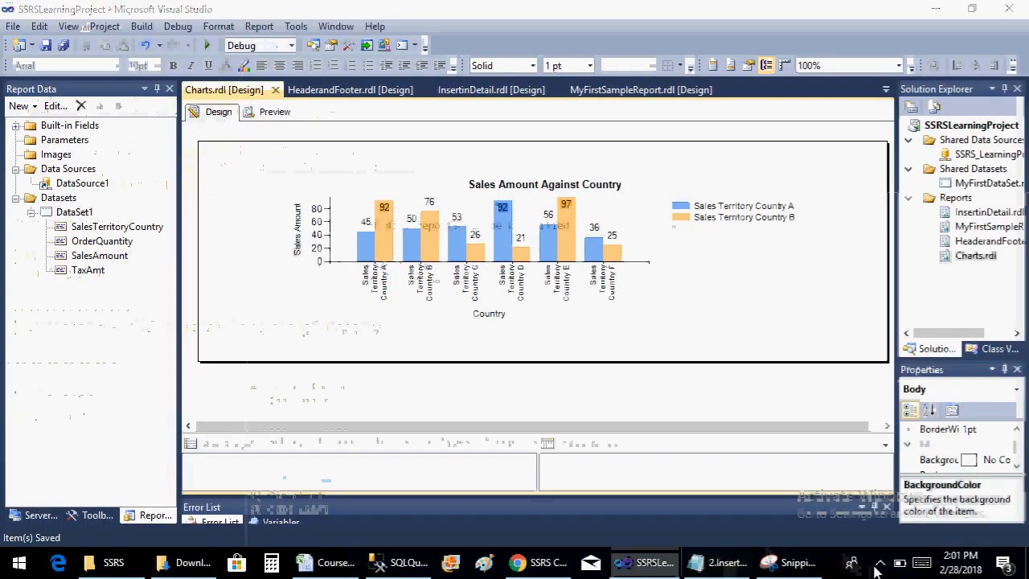
left_click(834, 499)
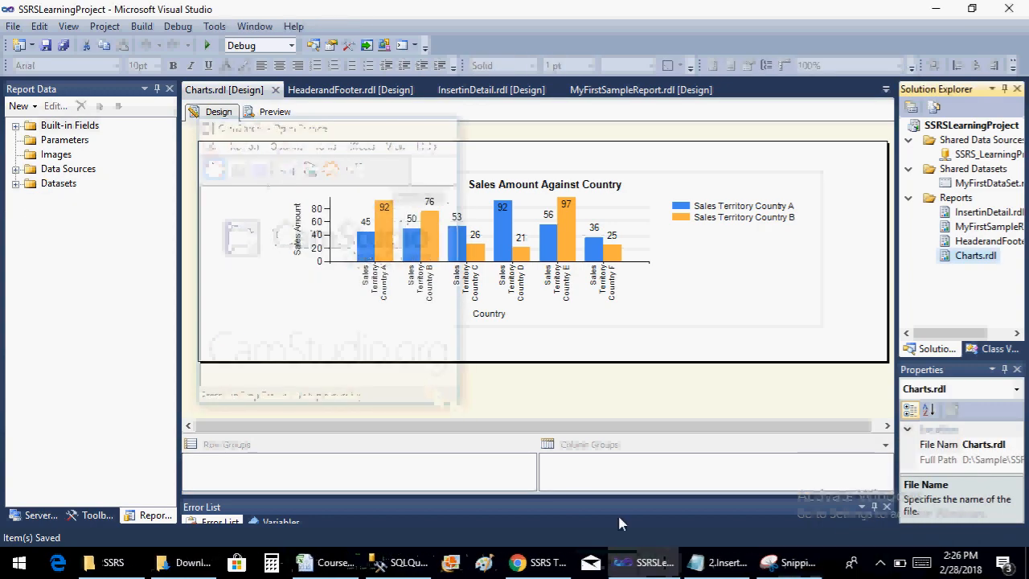
left_click(703, 565)
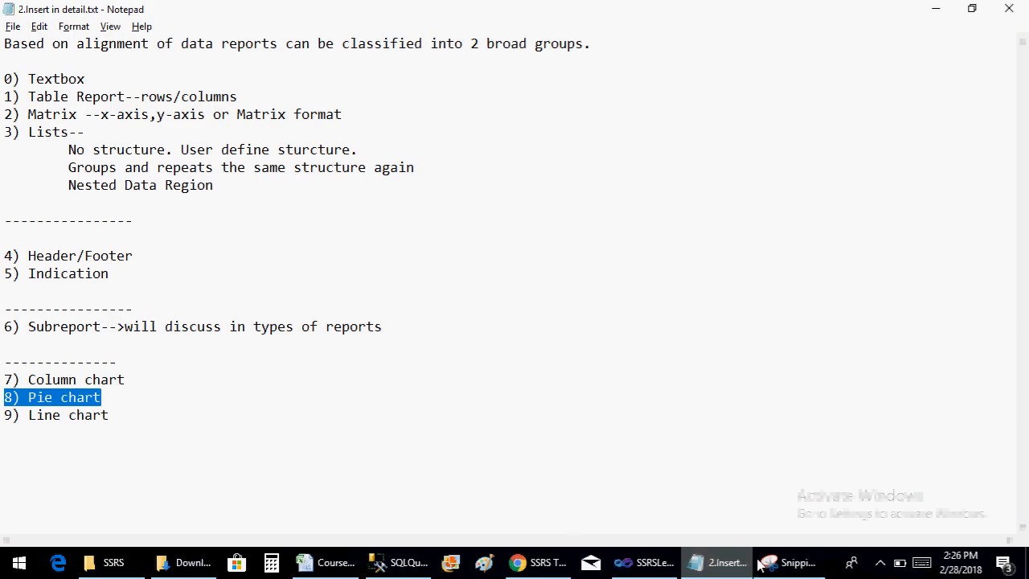
left_click(718, 563)
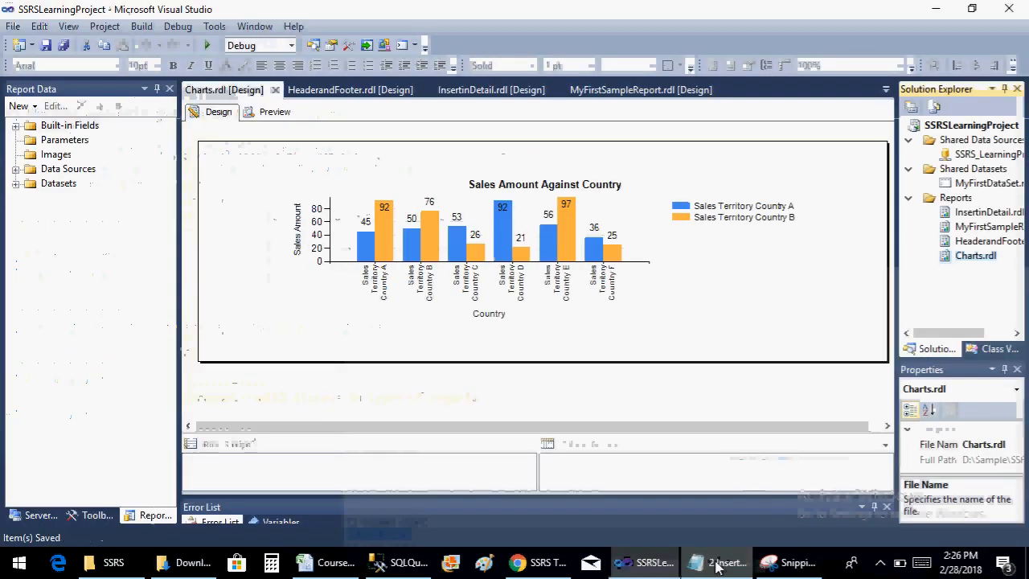
Add a new empty report named Pie.rdl to the project's Reports folder
right_click(956, 197)
mouse_move(880, 233)
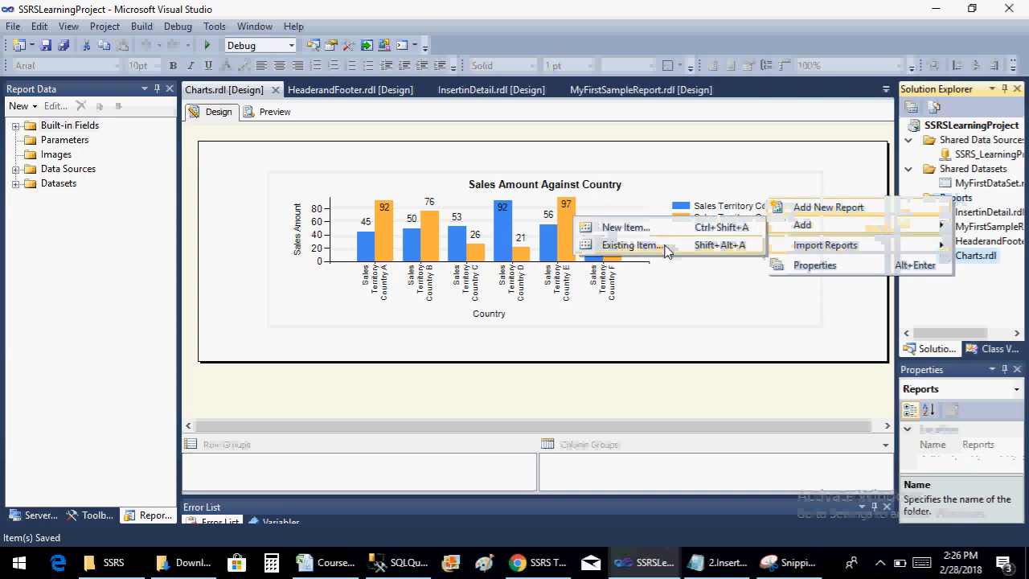
left_click(619, 228)
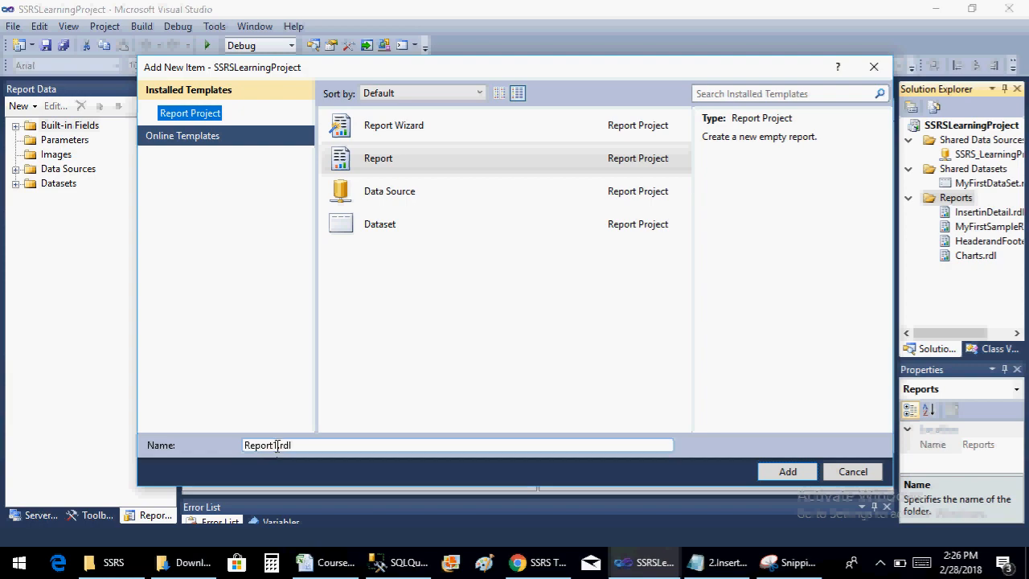
left_click_drag(274, 447, 207, 461)
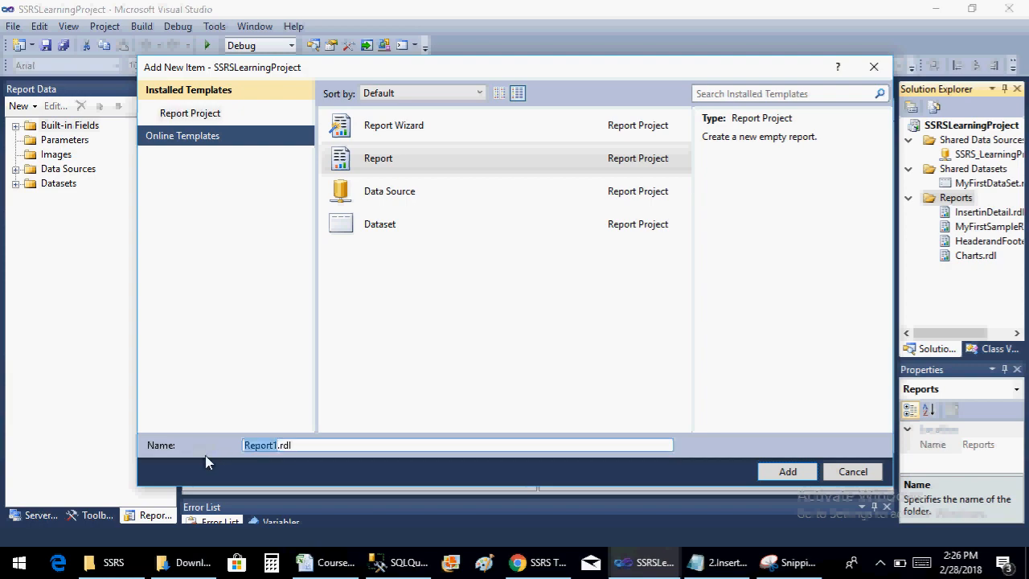
type("Pie")
left_click(788, 472)
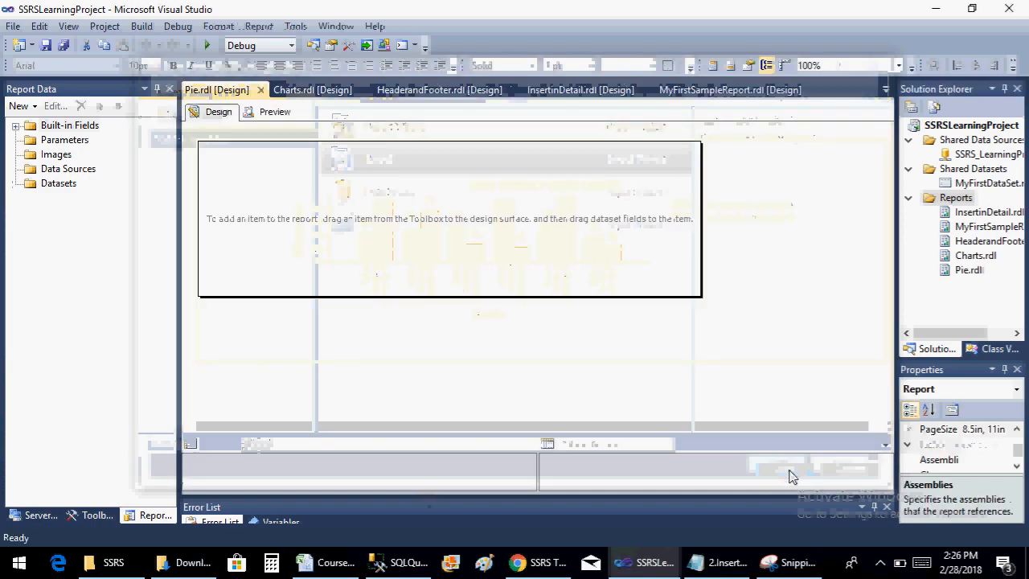
Add a data source to the Pie report that references the shared data source SSRS_LearningProject
right_click(89, 174)
left_click(152, 176)
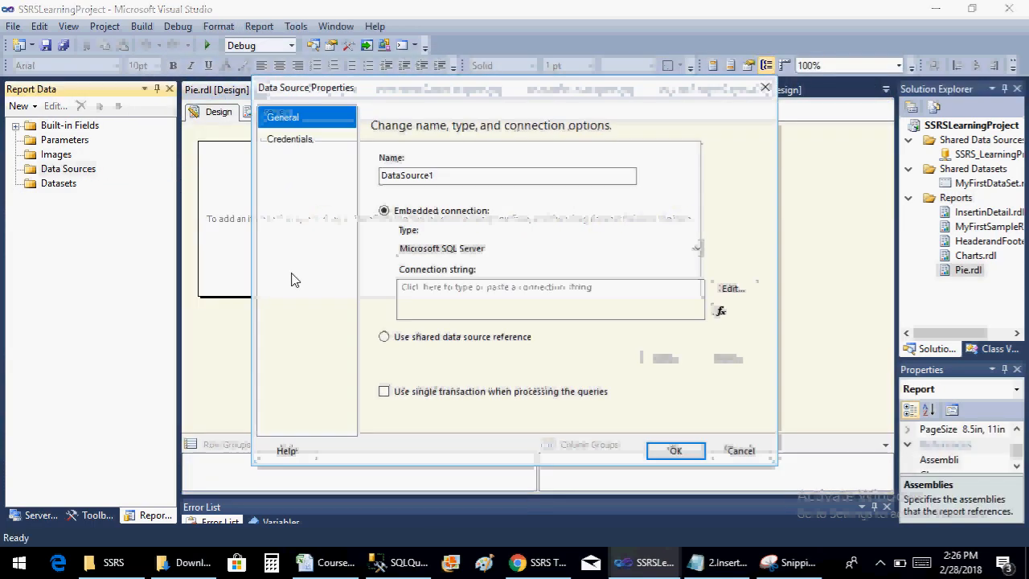
left_click(384, 337)
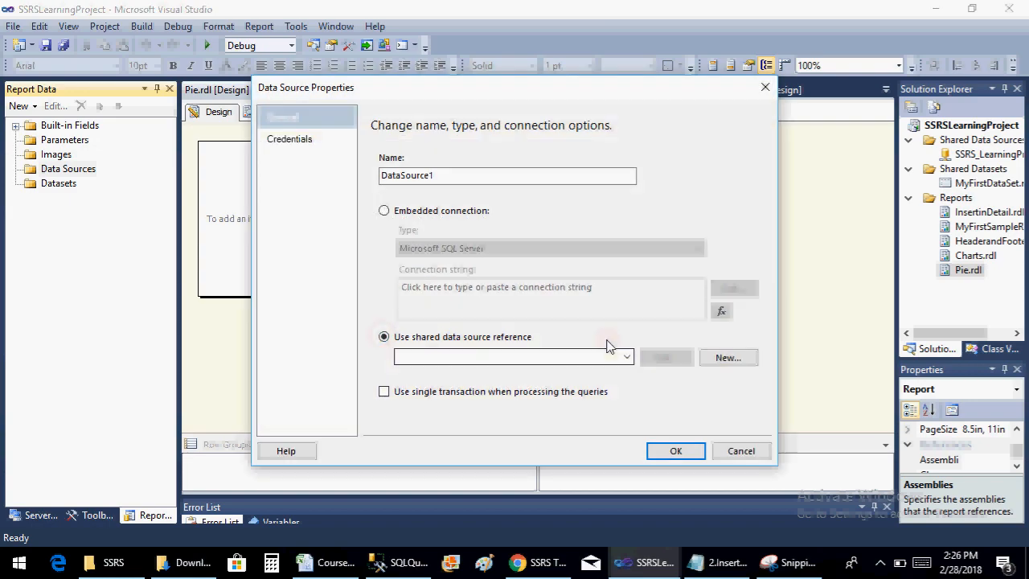
left_click(630, 358)
left_click(620, 373)
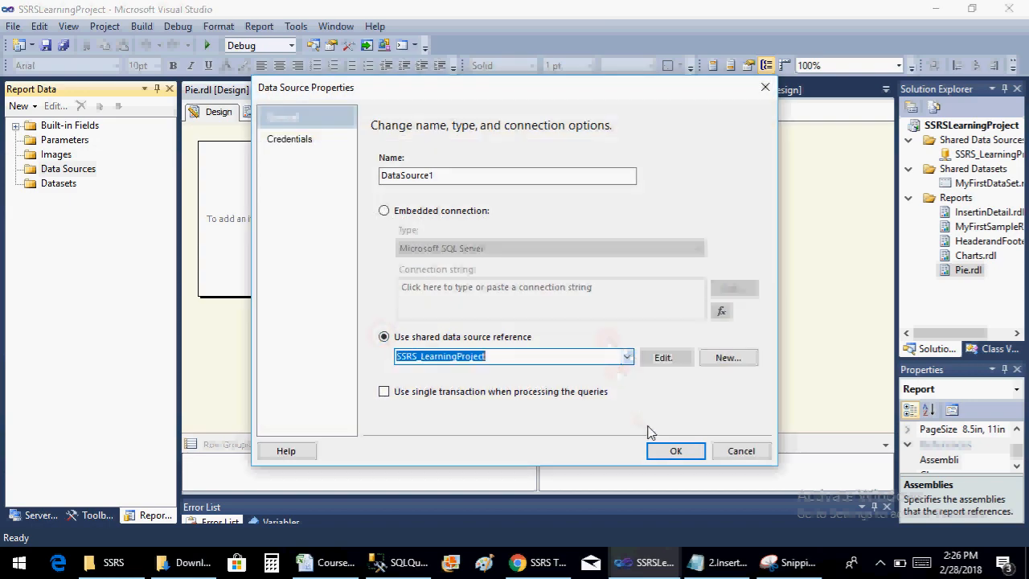
left_click(657, 452)
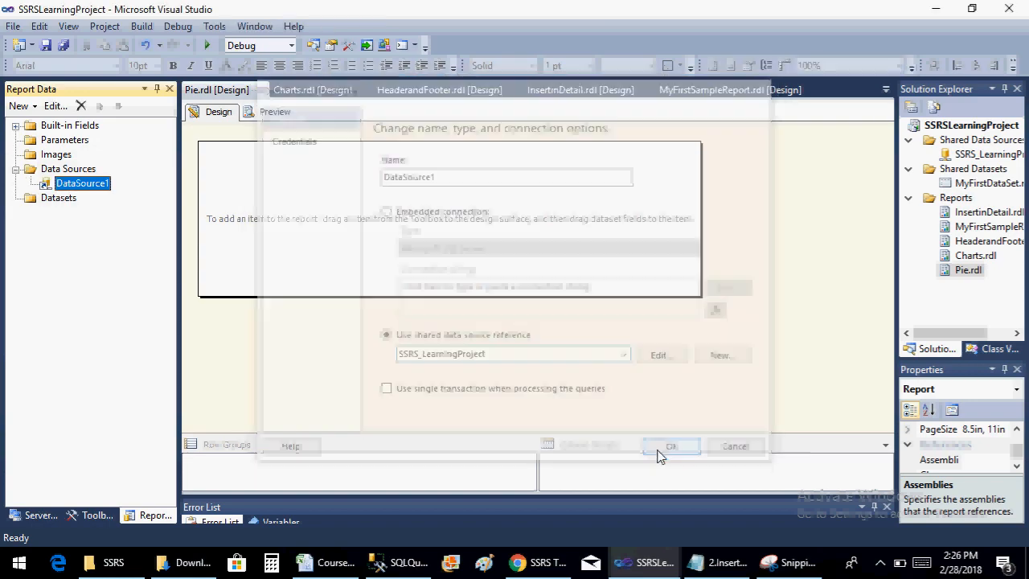
Start a new dataset embedded in the Pie report, with DataSource1 as its data source
right_click(71, 208)
left_click(90, 212)
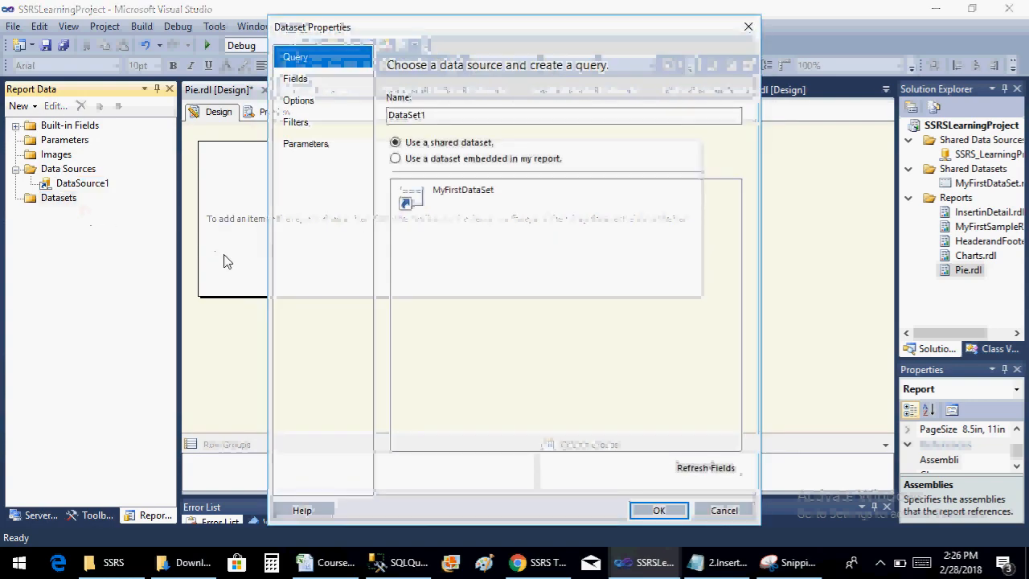
left_click(394, 158)
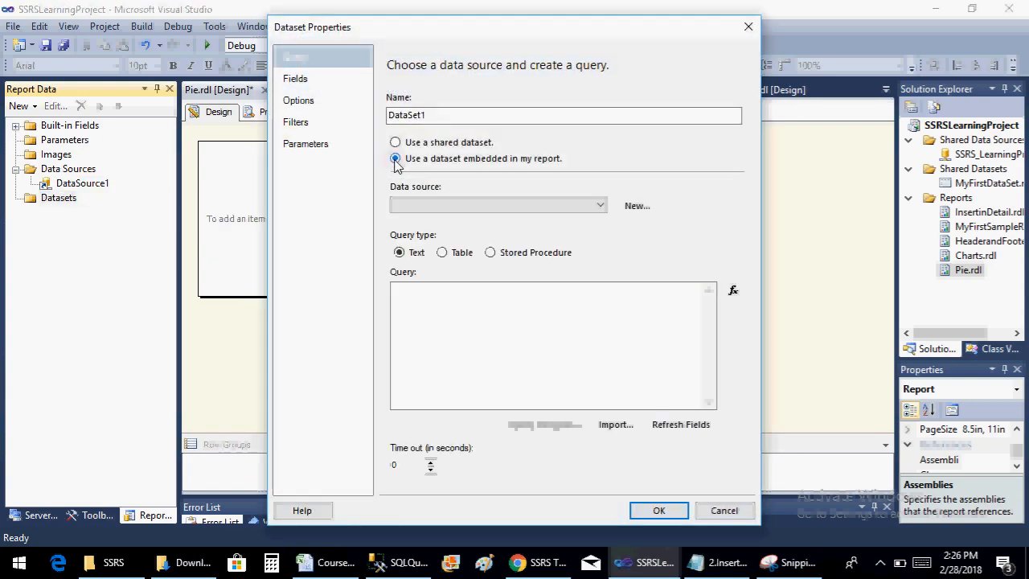
left_click(434, 205)
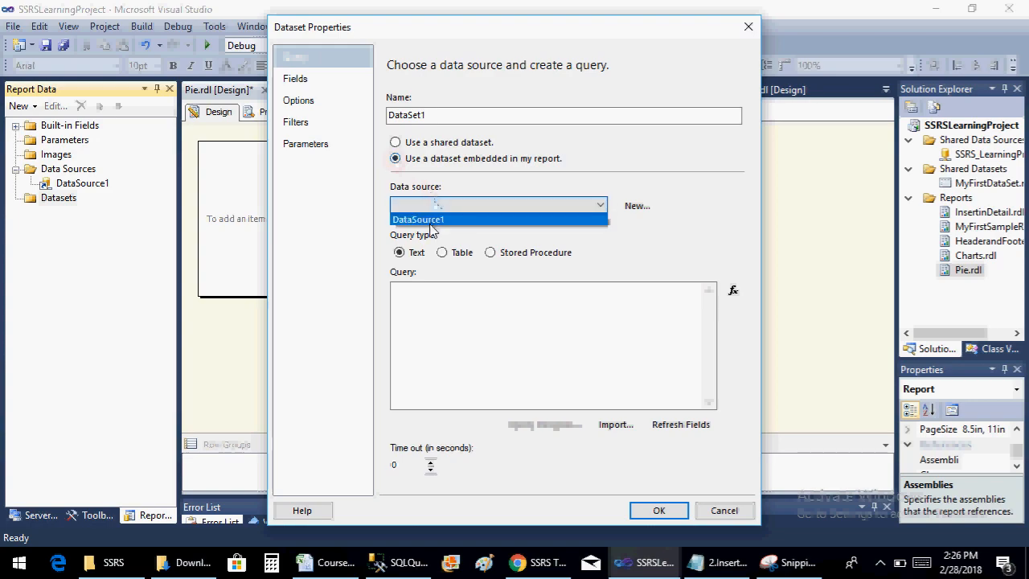
left_click(432, 219)
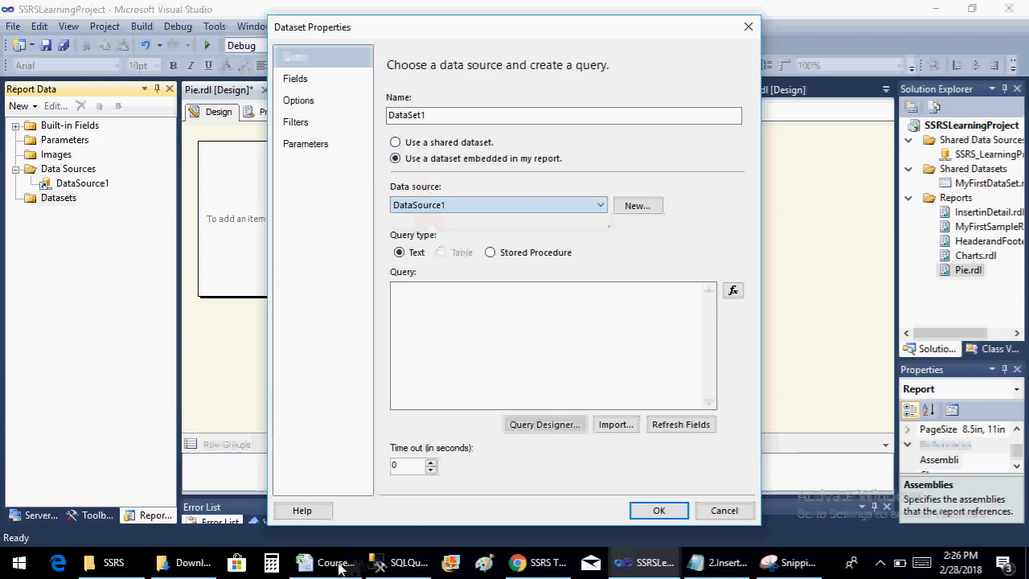
Switch to SQL Server Management Studio, remove the blank line inside the sales territory query and copy the whole query including SalesTerritoryGroup
left_click(409, 566)
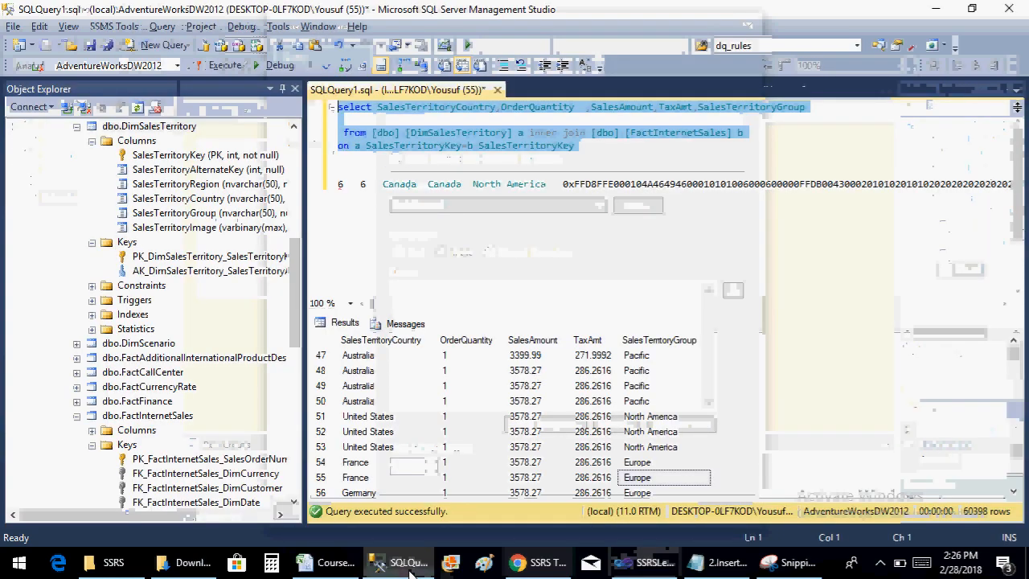
left_click(593, 125)
key("BackSpace")
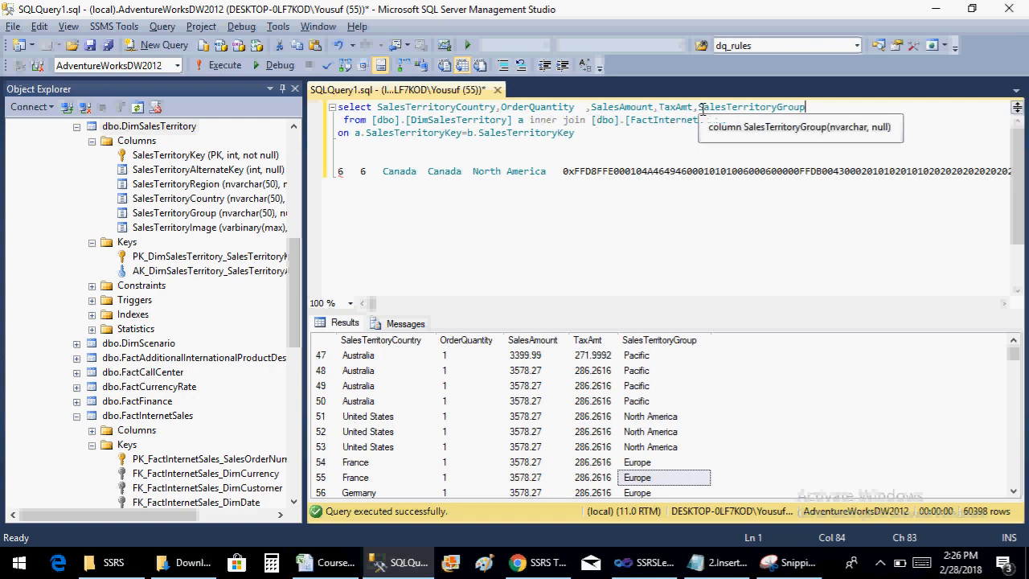
left_click_drag(700, 107, 788, 104)
left_click(649, 129)
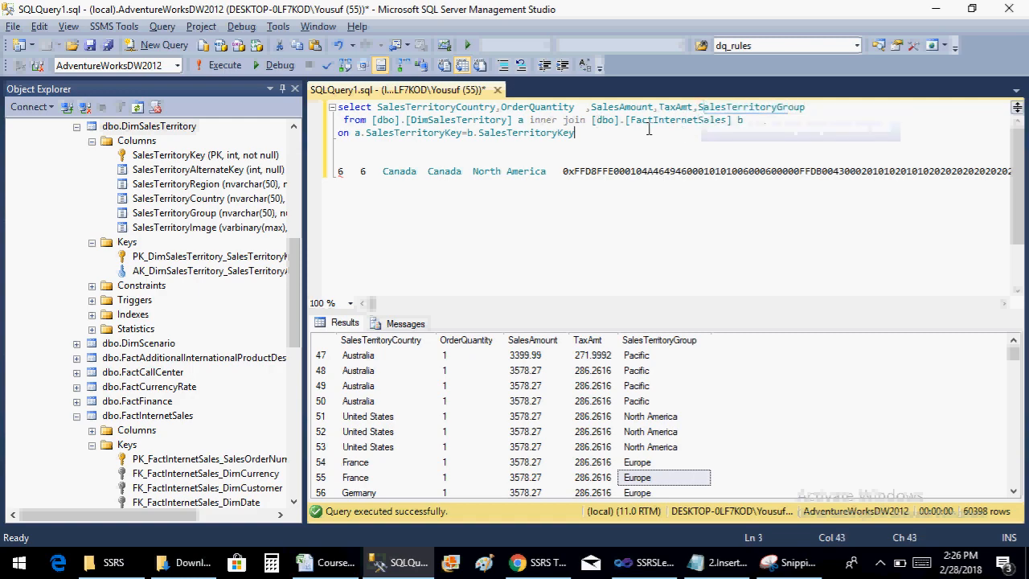
left_click_drag(585, 133, 293, 84)
key("ctrl+c")
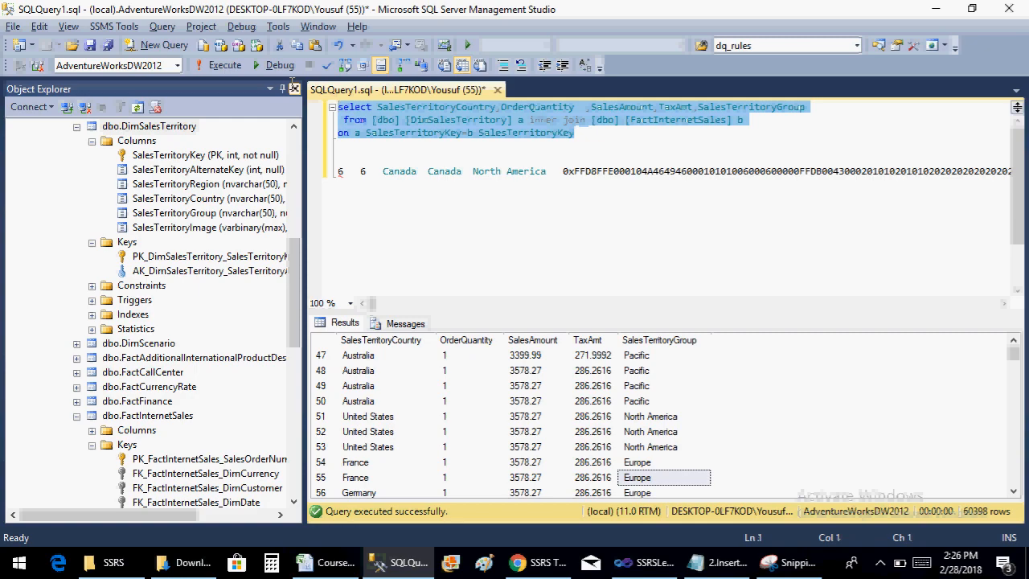
Switch back to Visual Studio, paste the copied query into the embedded dataset, create the dataset and save the report
key("alt+Tab")
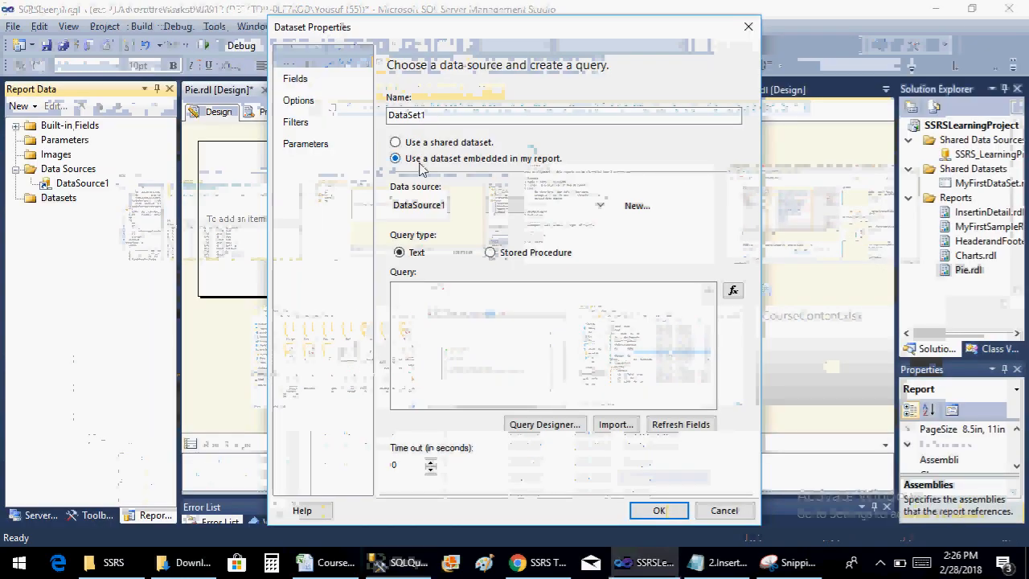
left_click(470, 315)
key("ctrl+v")
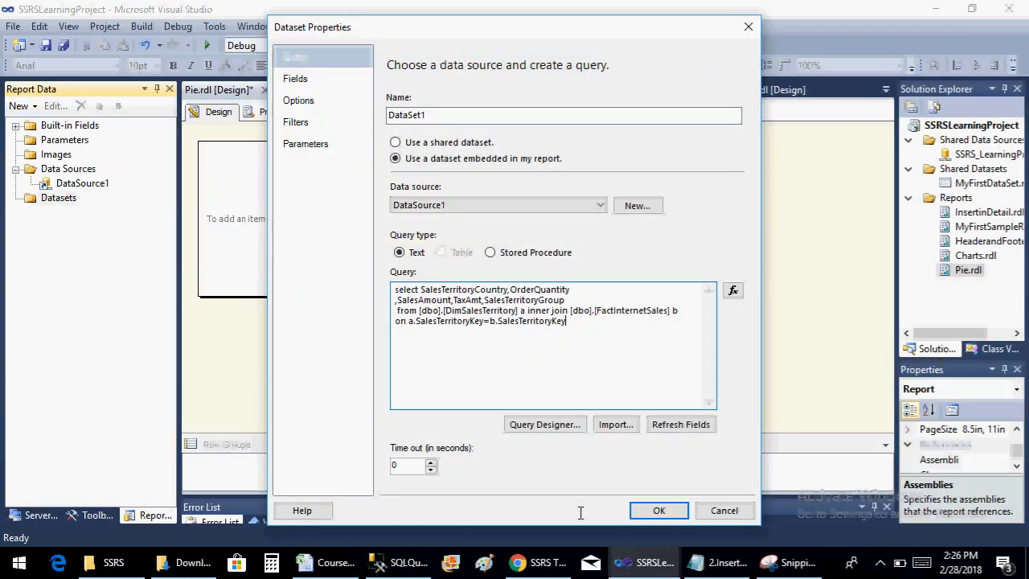
left_click(651, 514)
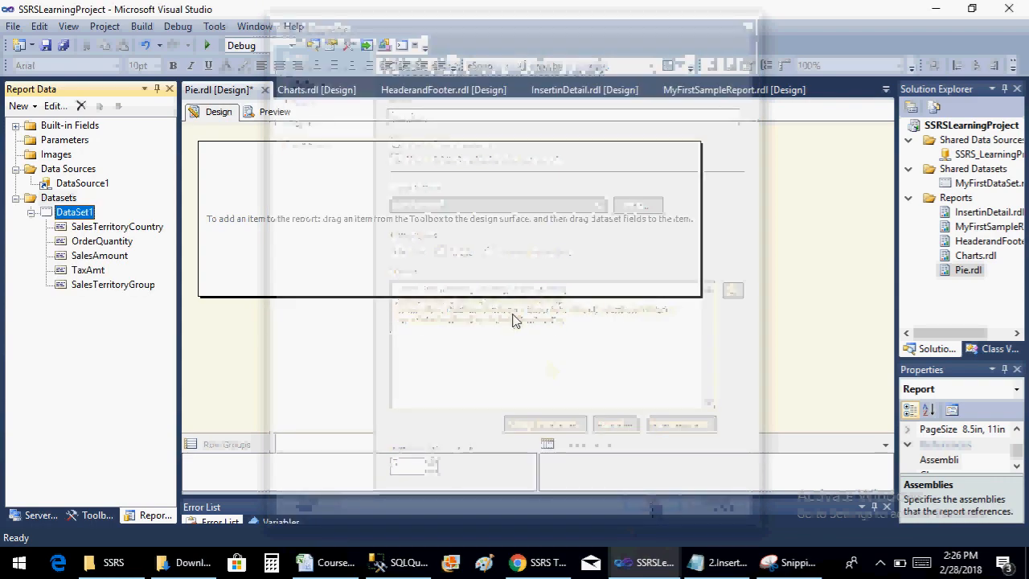
key("ctrl+s")
Insert a plain pie chart into the report body and enlarge it upward and to the right
right_click(231, 228)
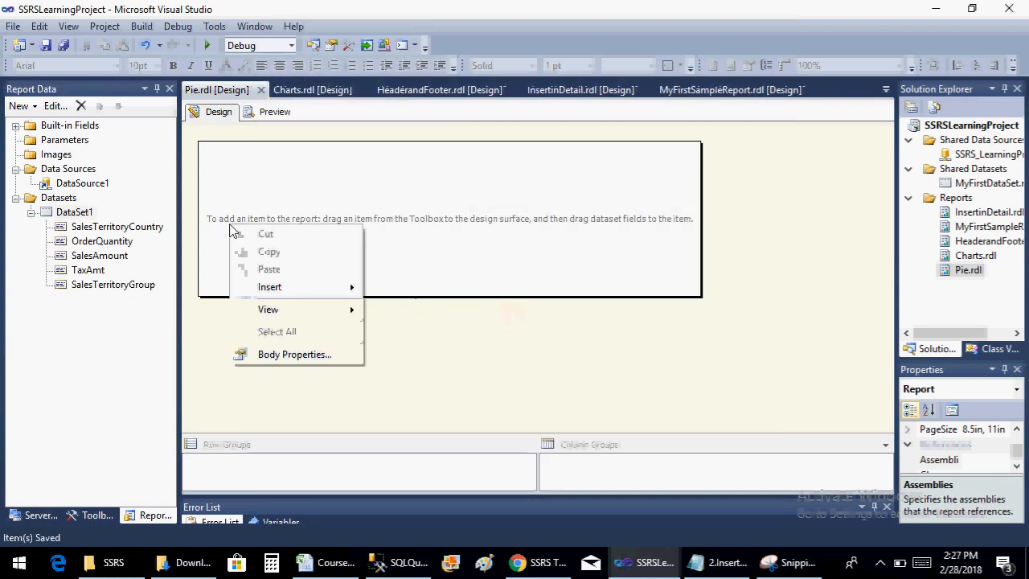
mouse_move(330, 288)
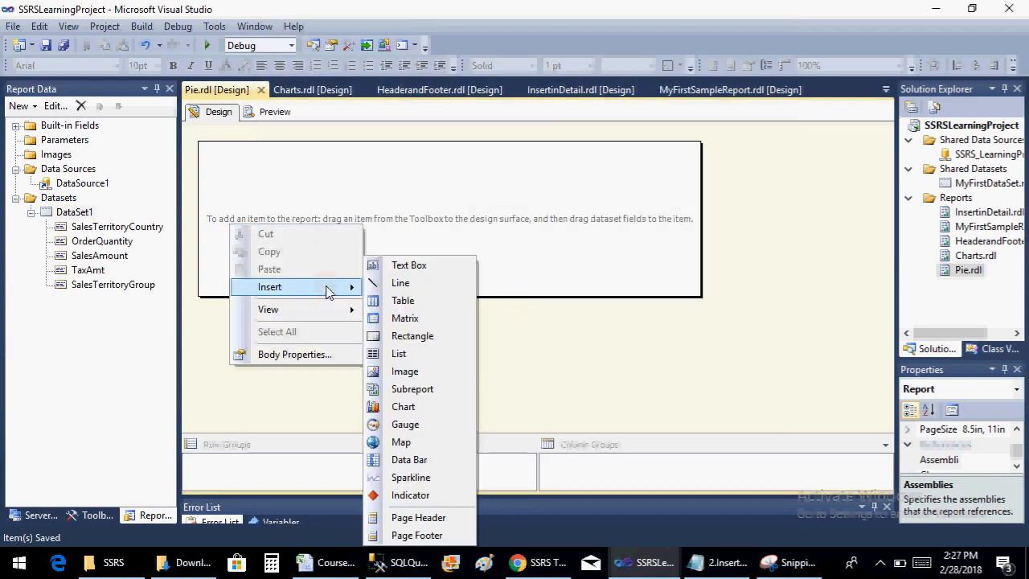
left_click(424, 407)
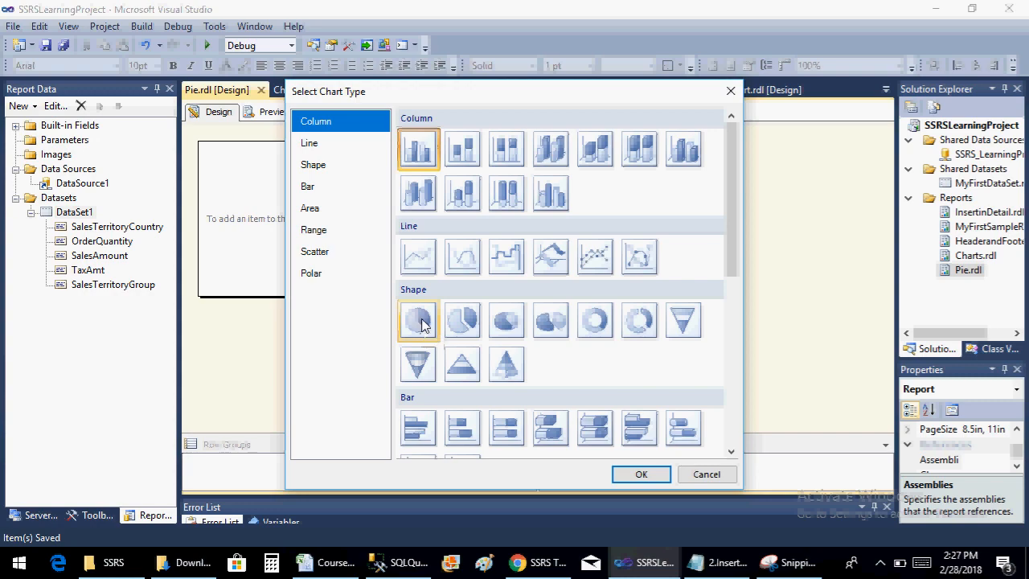
left_click(424, 323)
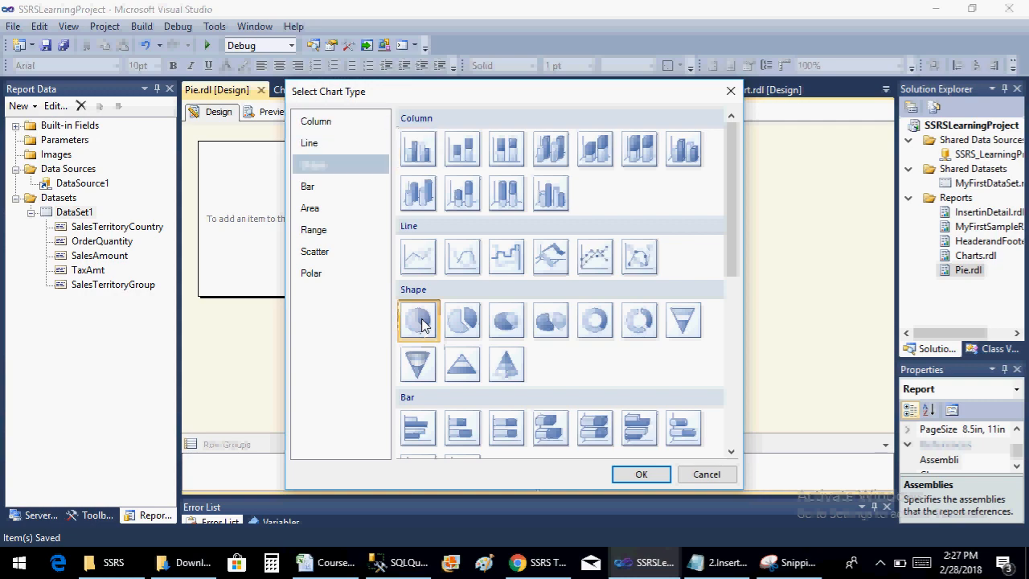
left_click(641, 475)
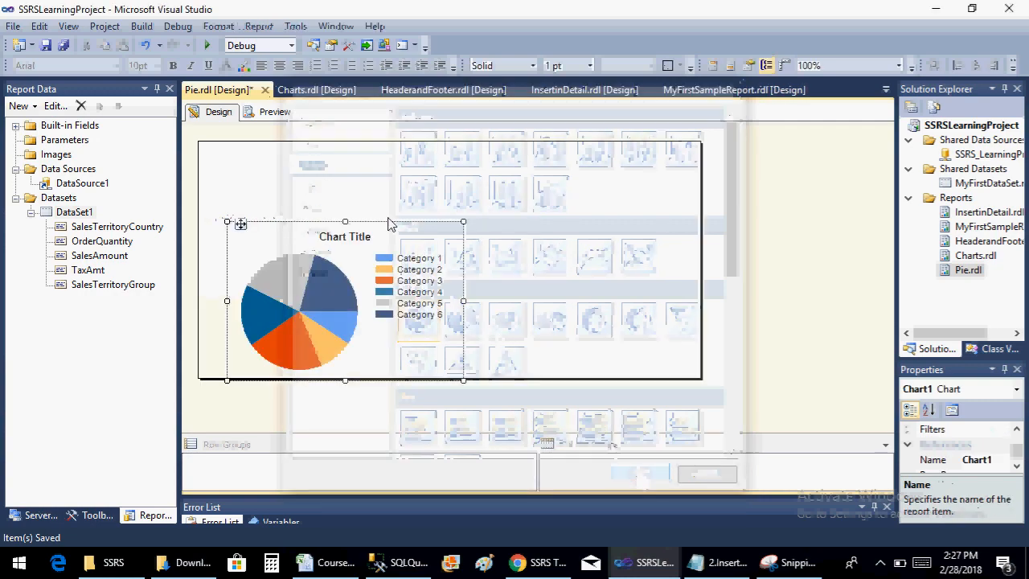
left_click_drag(345, 220, 346, 156)
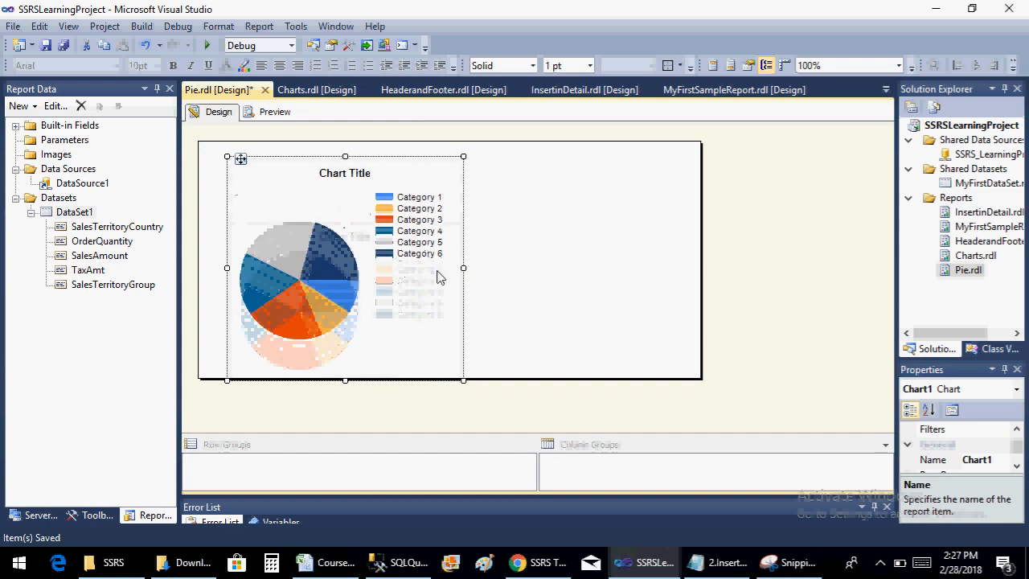
left_click_drag(462, 267, 603, 265)
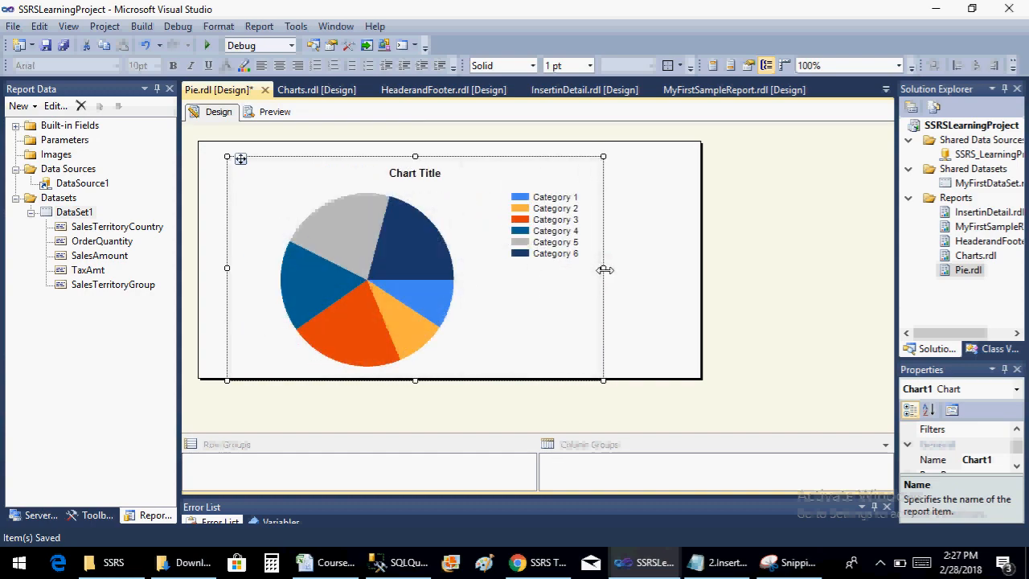
Widen the report body and extend it downward, then enlarge the pie chart downward and to the right
left_click_drag(605, 270, 850, 232)
left_click(698, 260)
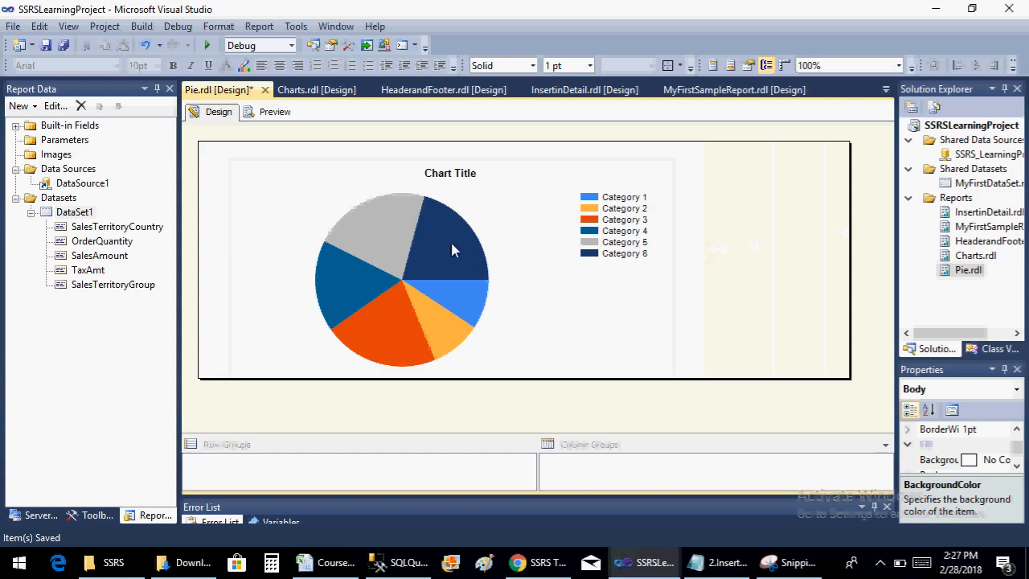
left_click_drag(639, 378, 649, 449)
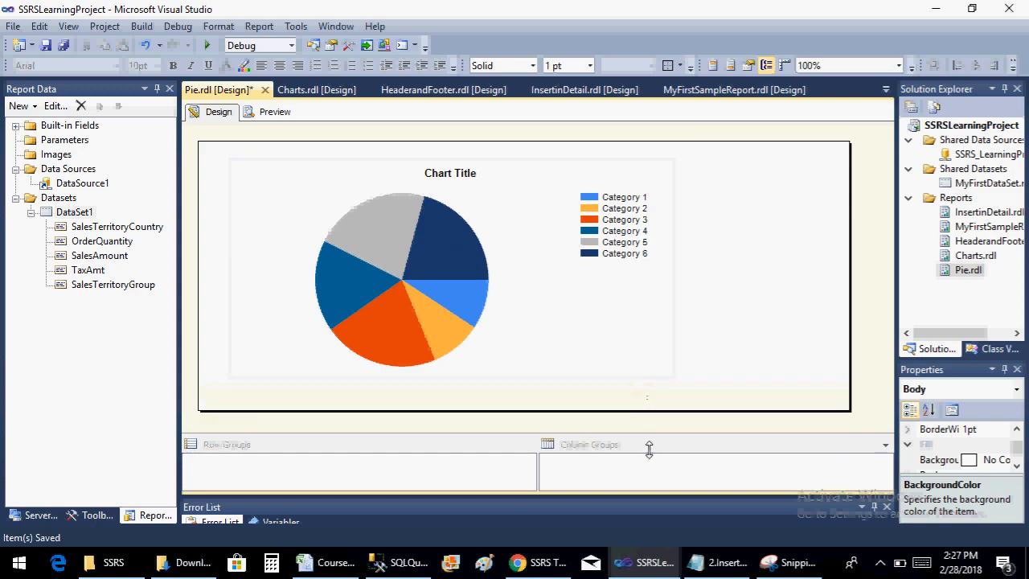
left_click(429, 279)
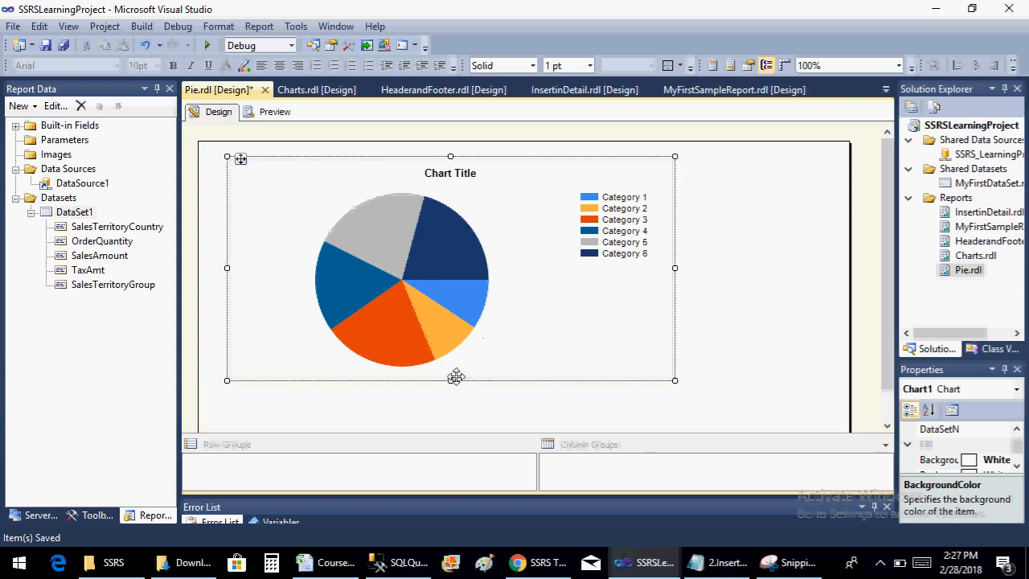
left_click_drag(451, 380, 450, 423)
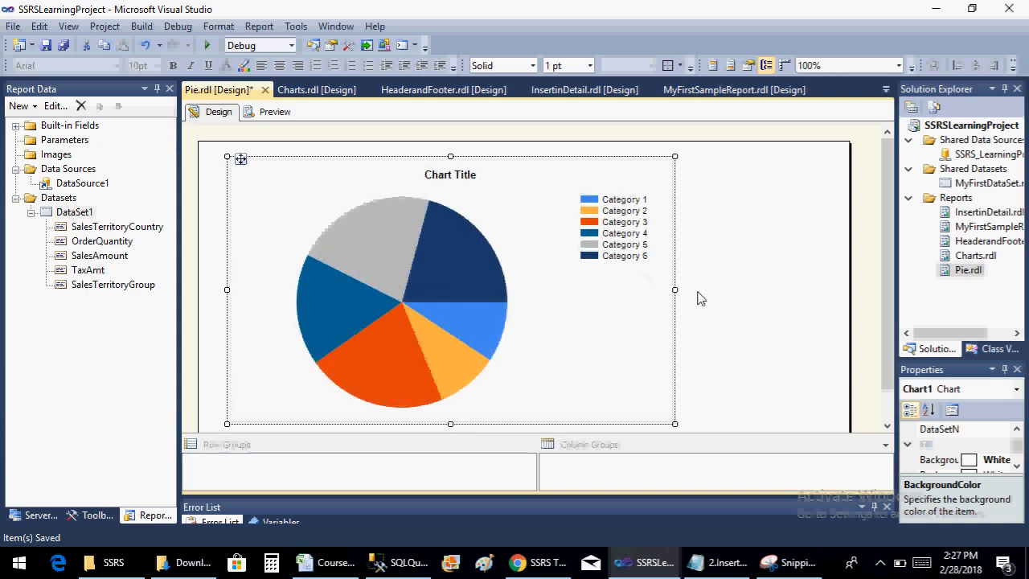
left_click_drag(675, 290, 765, 290)
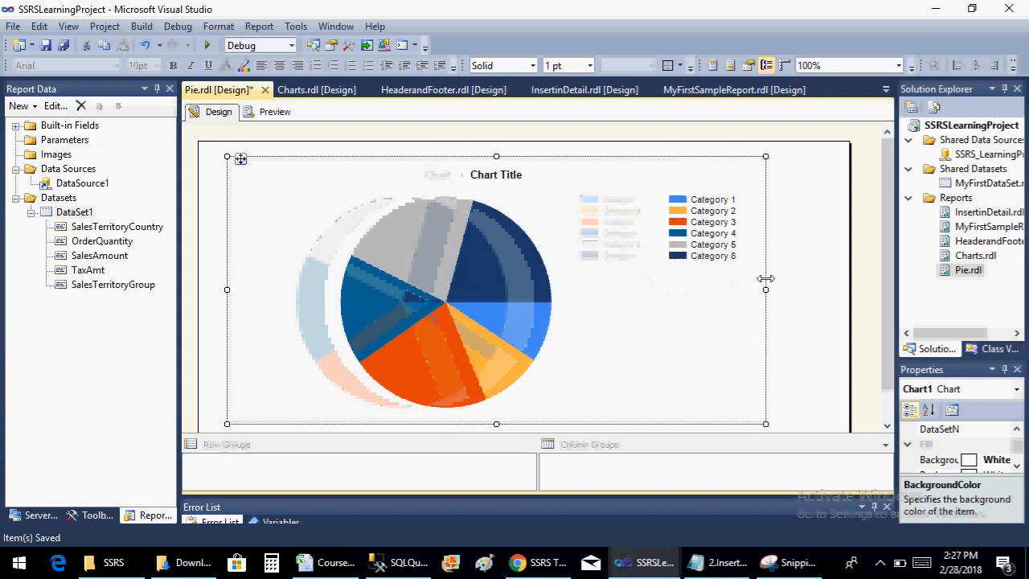
Extend the report body further down, stretch the pie chart to nearly the full body width and save the report
scroll(891, 261, "down", 1)
left_click_drag(900, 365, 898, 378)
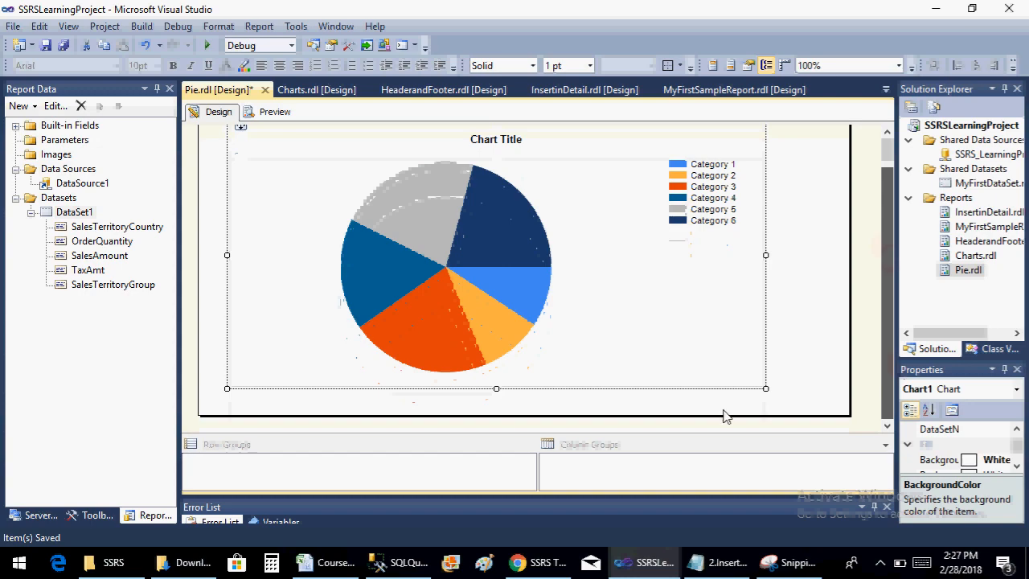
left_click_drag(713, 416, 700, 484)
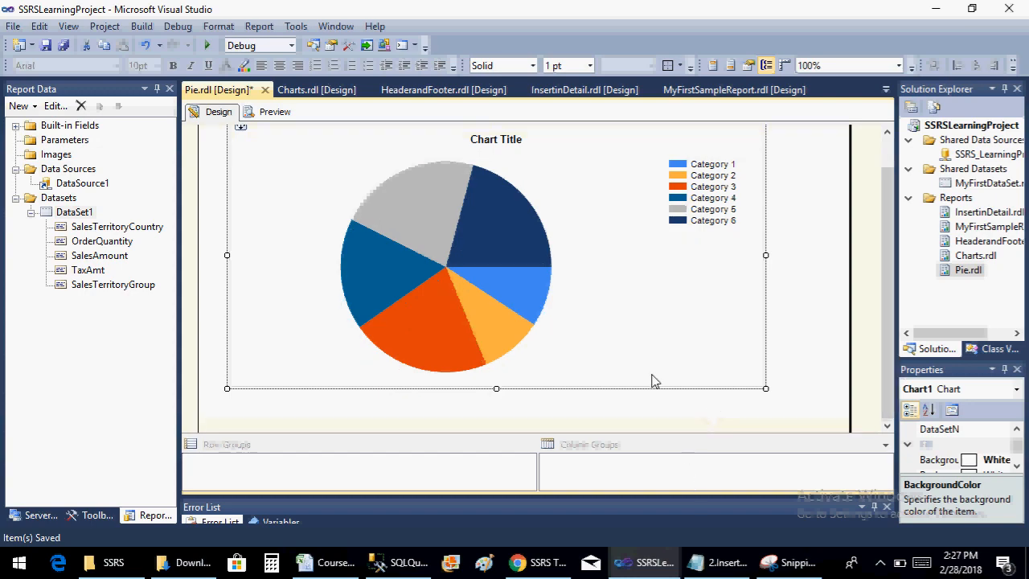
left_click_drag(495, 390, 510, 443)
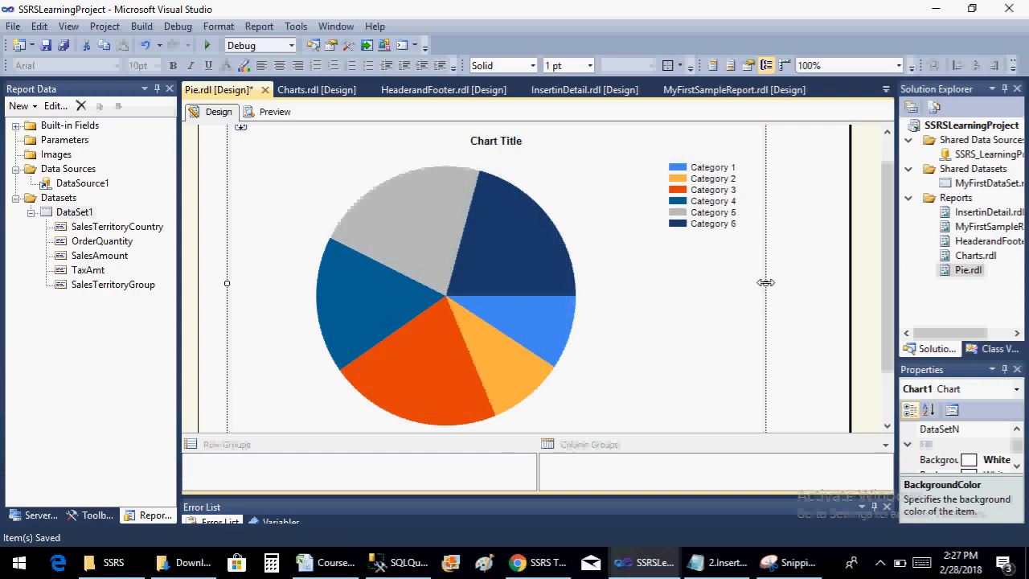
left_click_drag(766, 283, 840, 283)
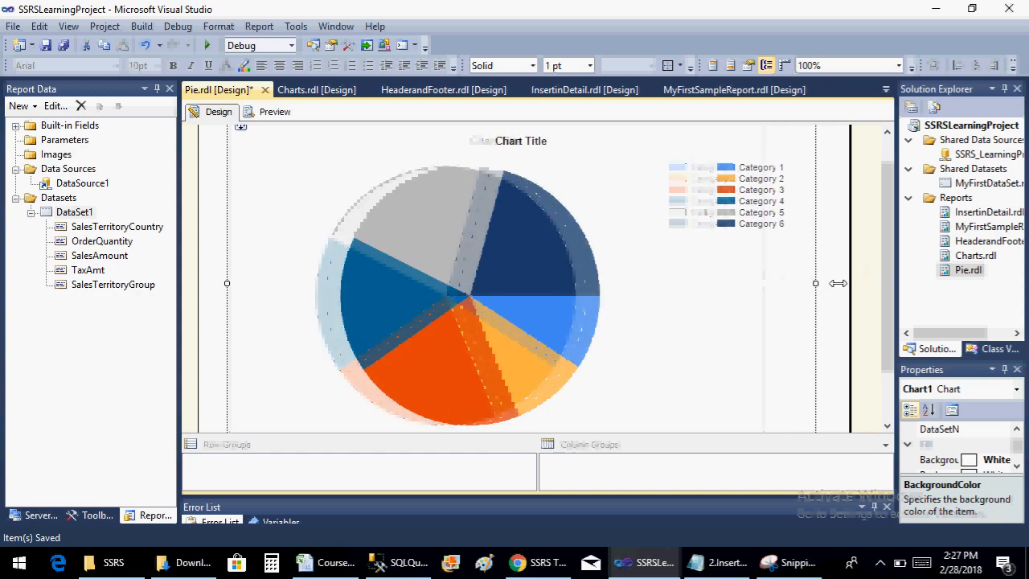
key("ctrl+s")
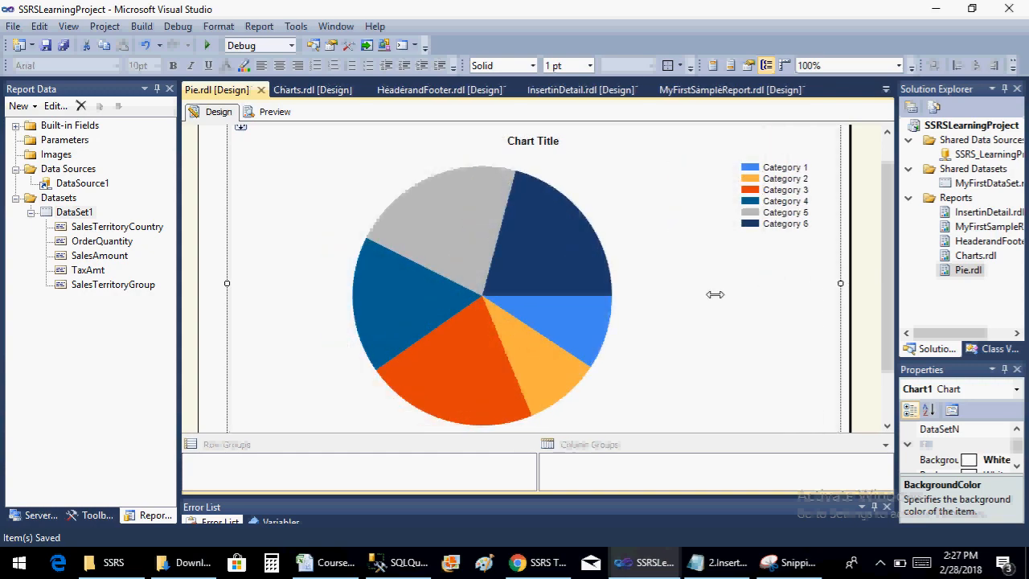
Assign SalesAmount as the pie chart's value and SalesTerritoryGroup as its category group, and save the report
left_click(450, 258)
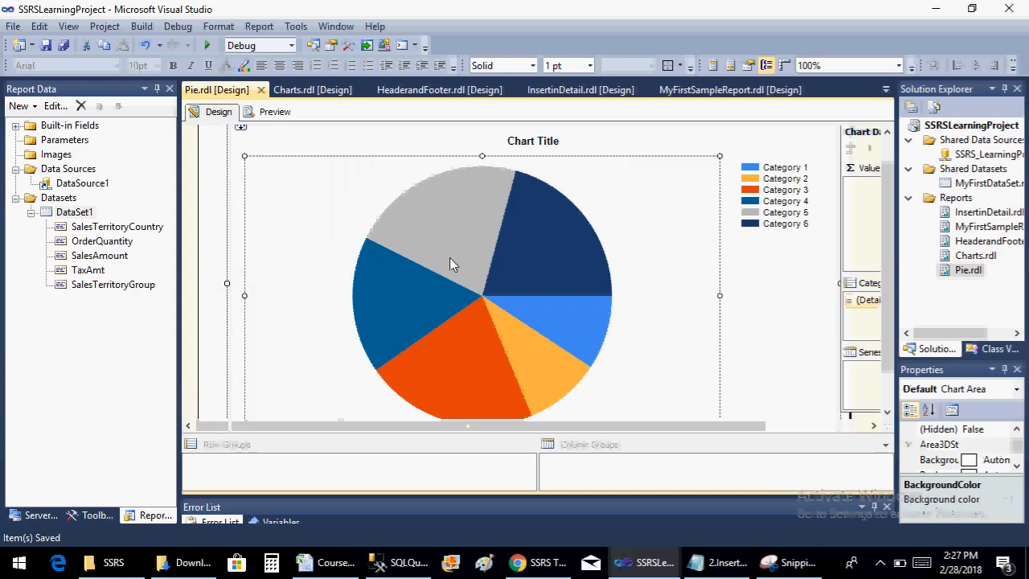
left_click_drag(758, 428, 894, 429)
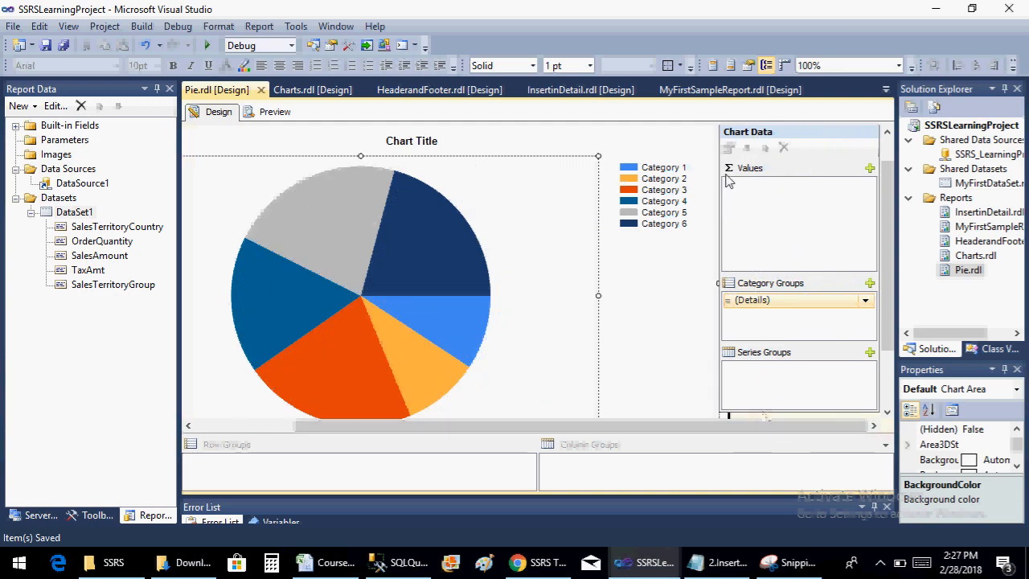
left_click(868, 169)
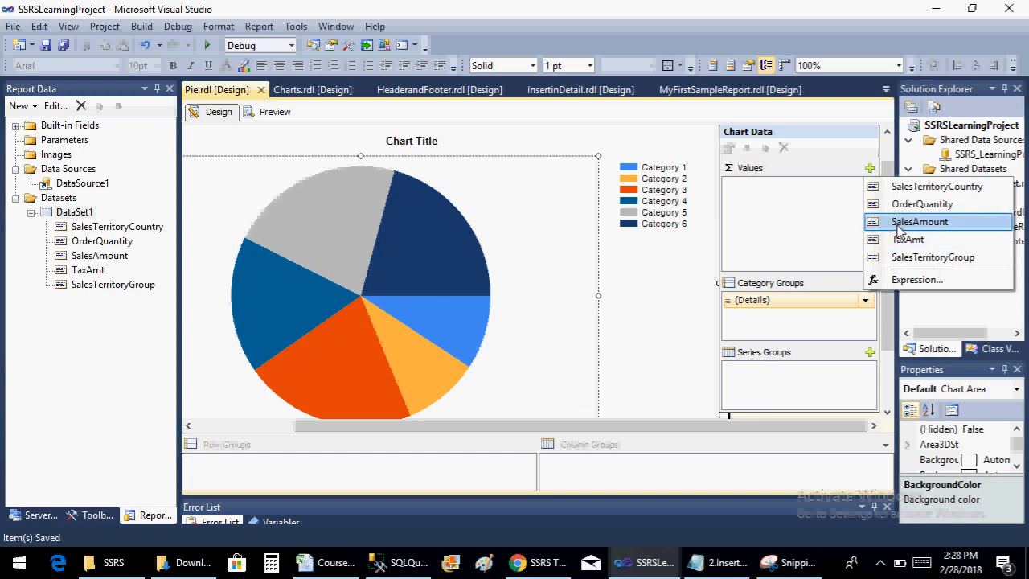
left_click(899, 226)
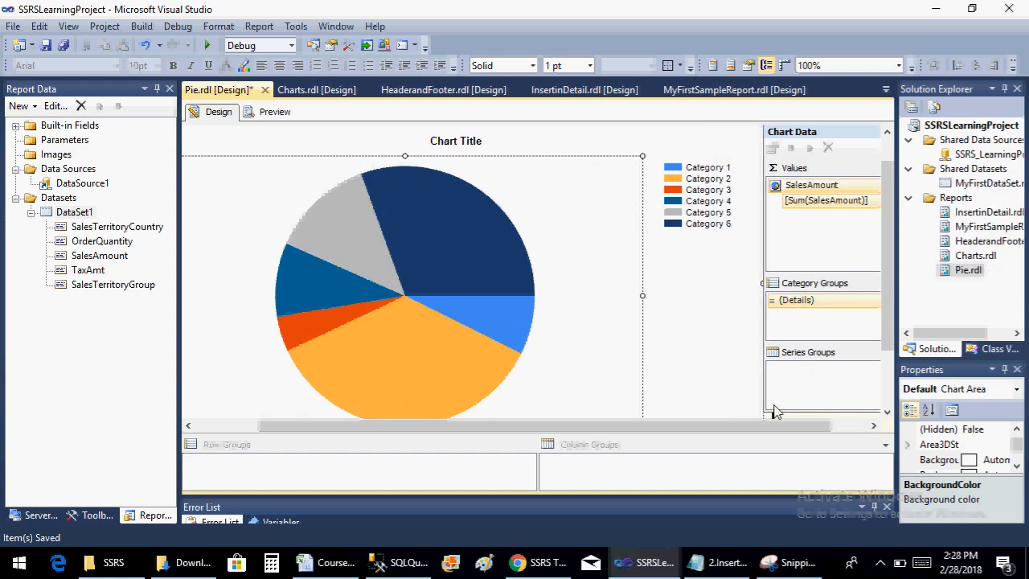
left_click(851, 426)
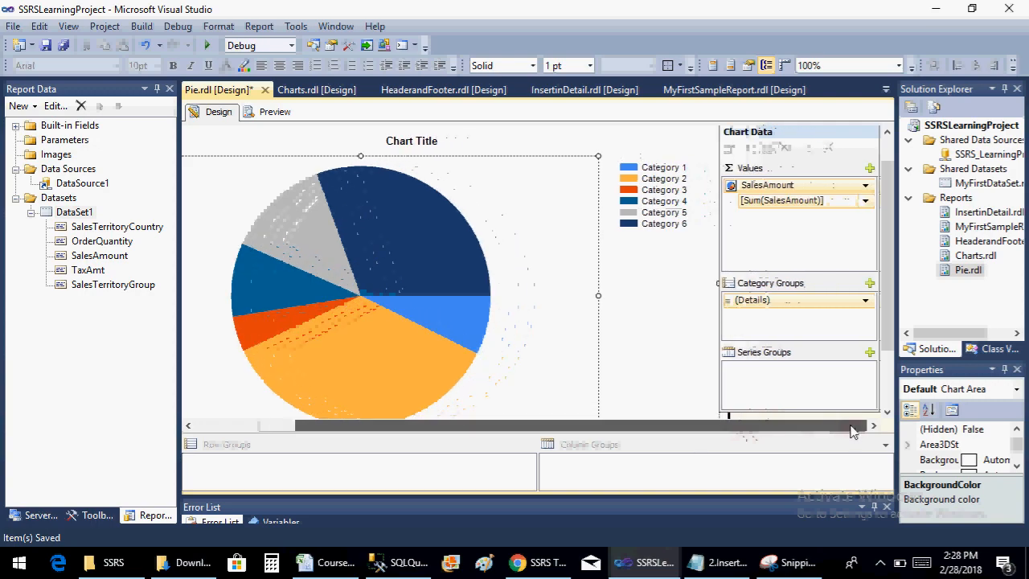
left_click(865, 301)
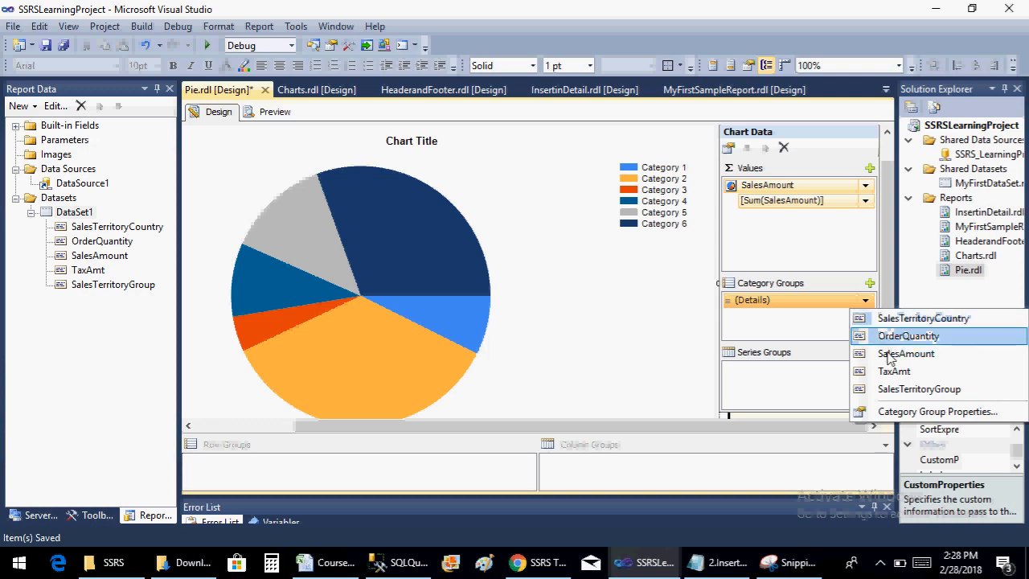
left_click(897, 389)
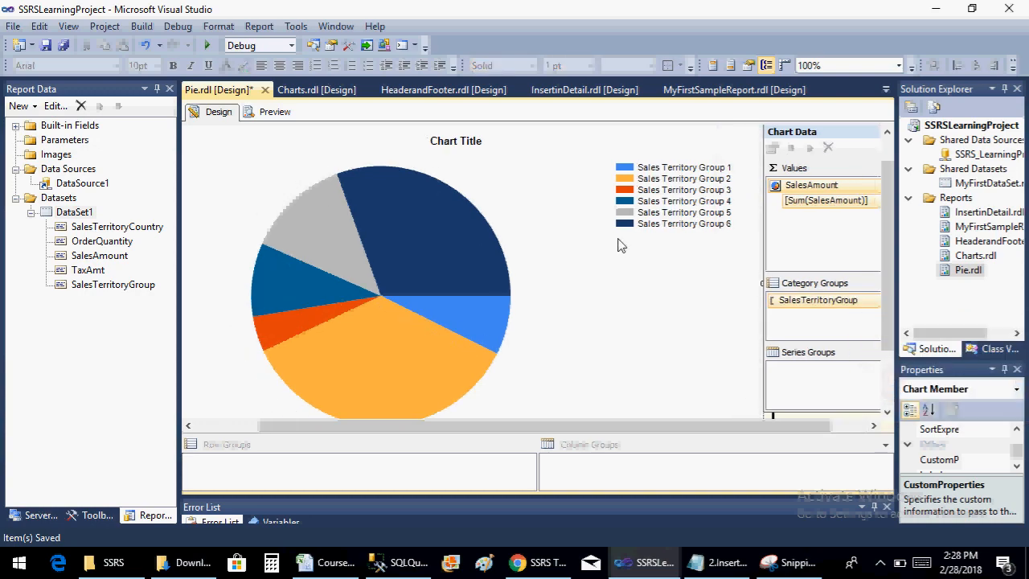
key("ctrl+s")
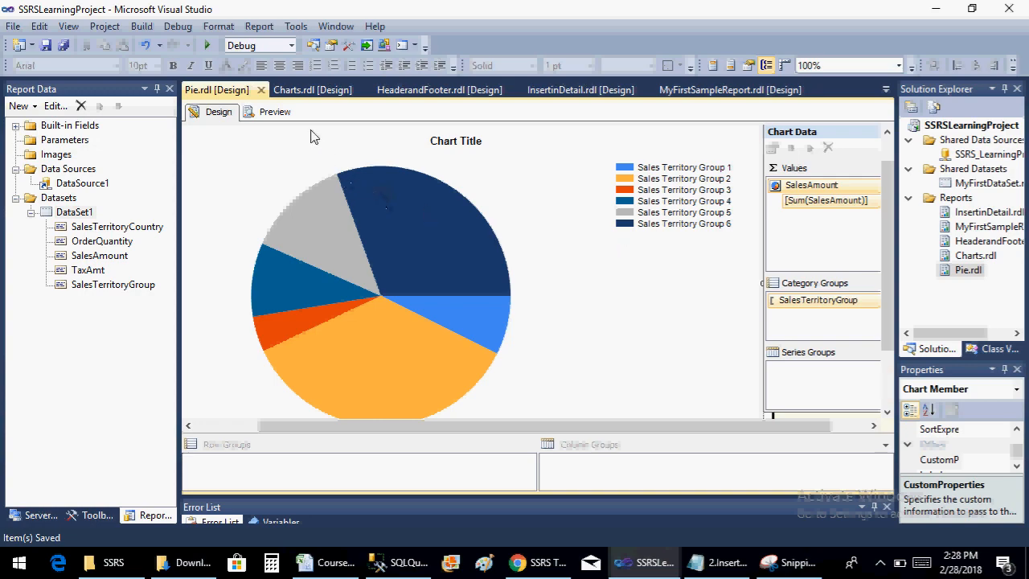
Change the chart title to "Sales Amount Over Region" and preview the report
left_click(469, 142)
left_click(469, 140)
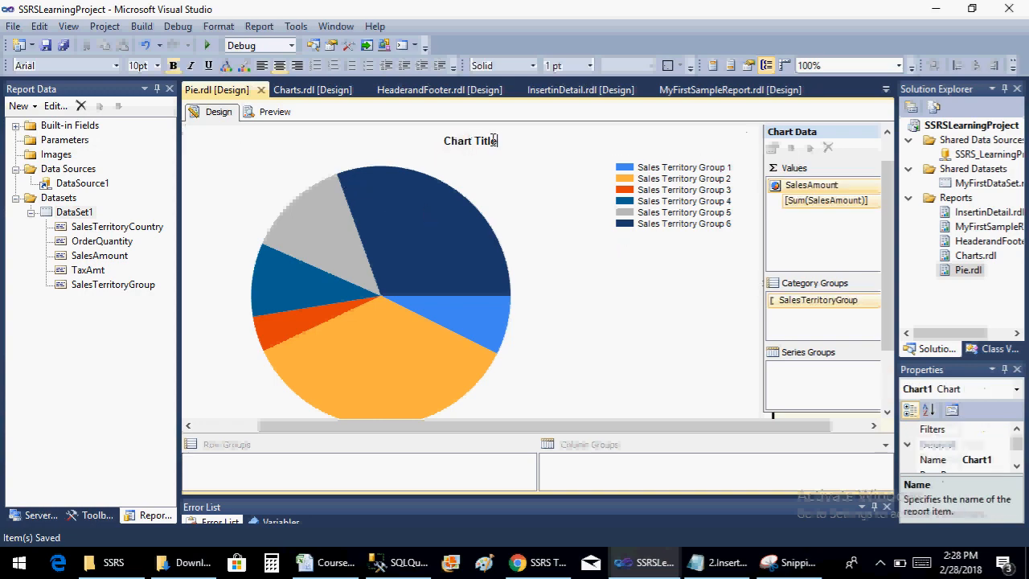
left_click_drag(497, 141, 452, 140)
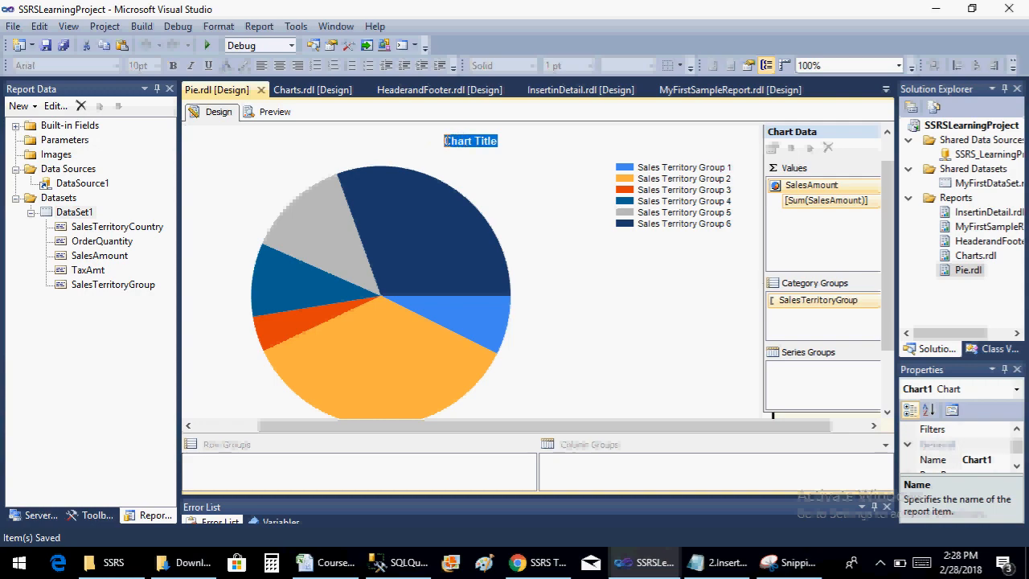
key("BackSpace")
type("Sak")
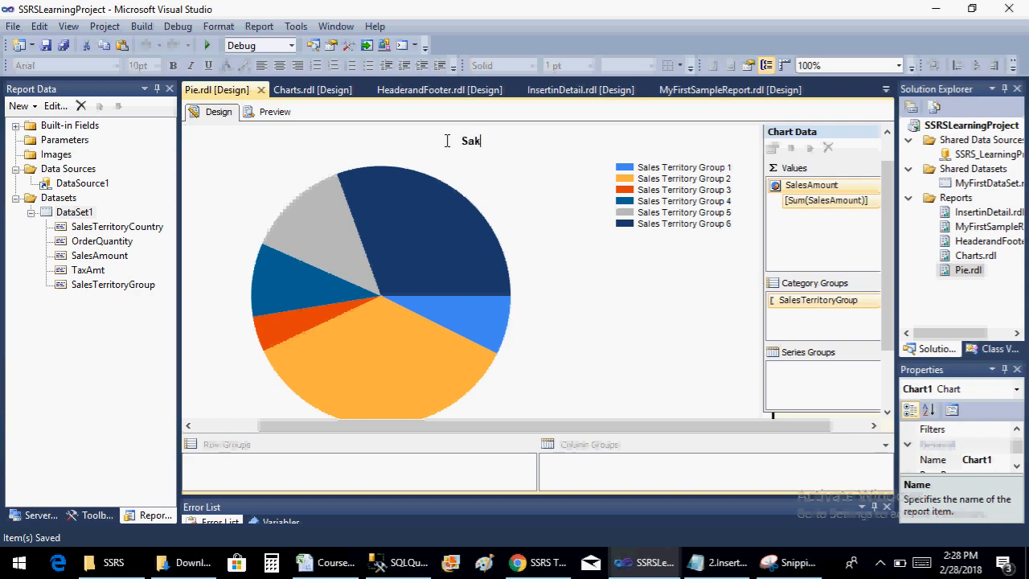
key("BackSpace")
type("les Amount Over ")
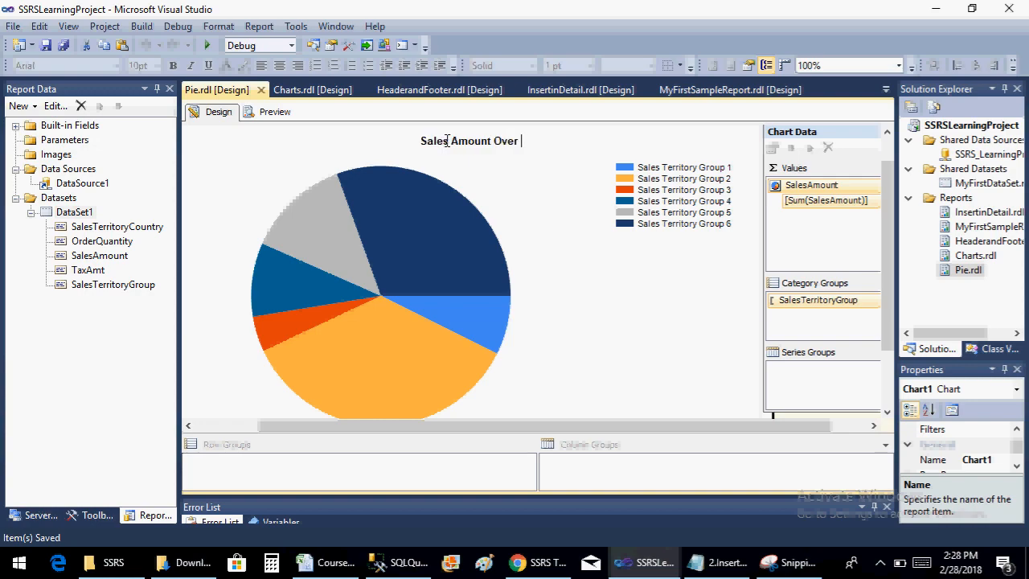
type("Reg")
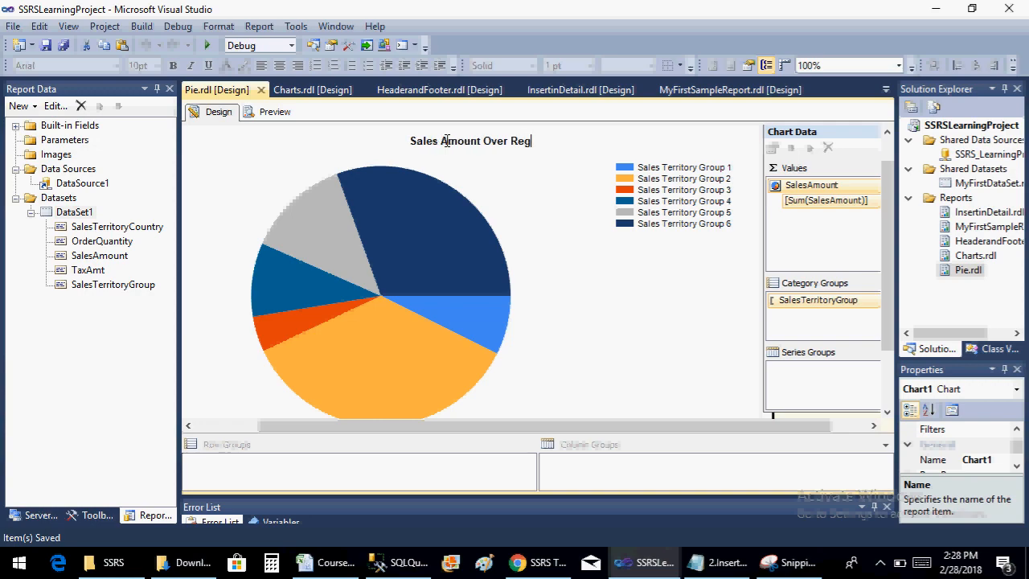
type("ion")
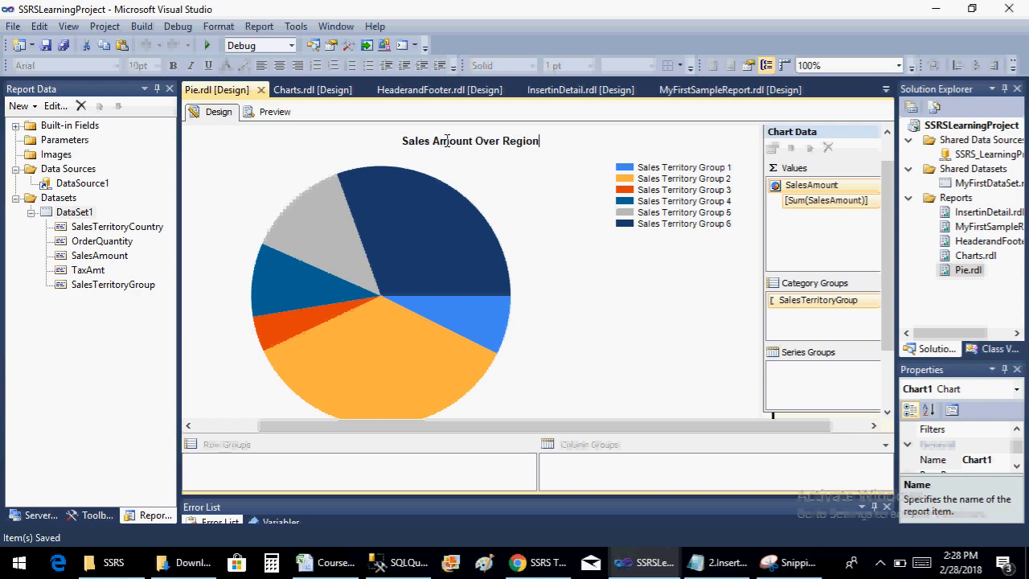
left_click(266, 112)
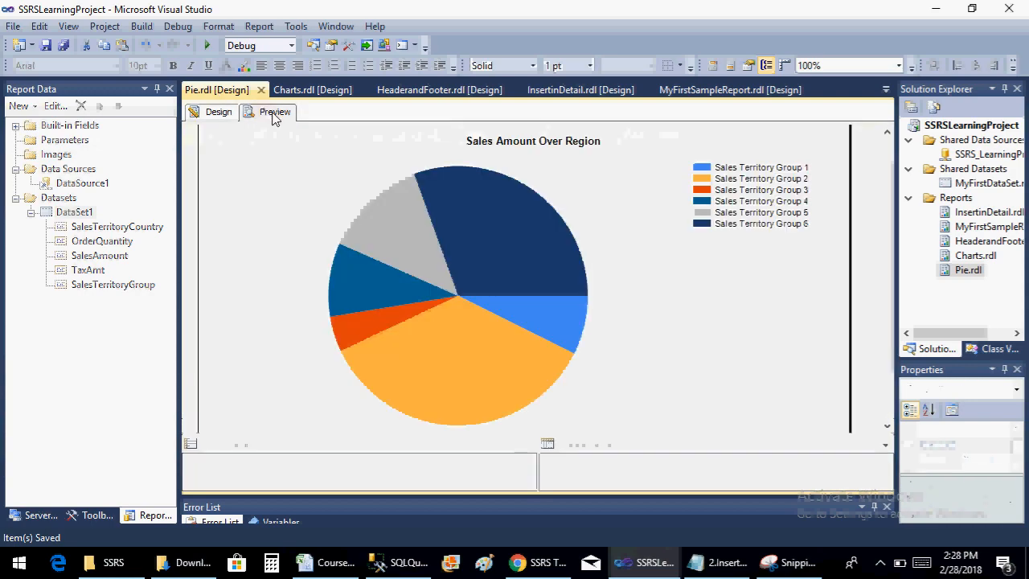
left_click(251, 117)
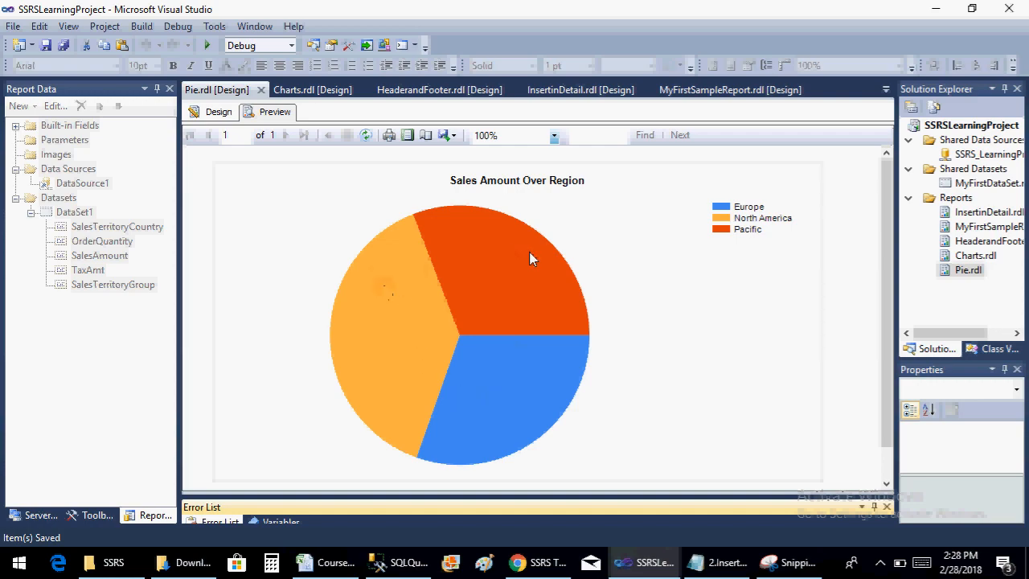
Return to the report design, show data labels on the SalesAmount pie series and save the report
left_click(222, 112)
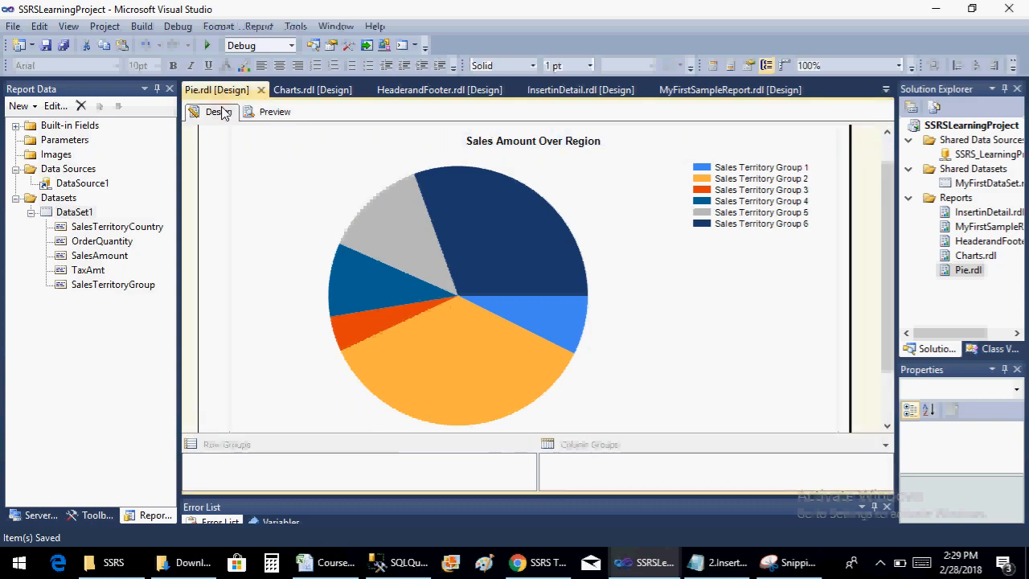
left_click(432, 266)
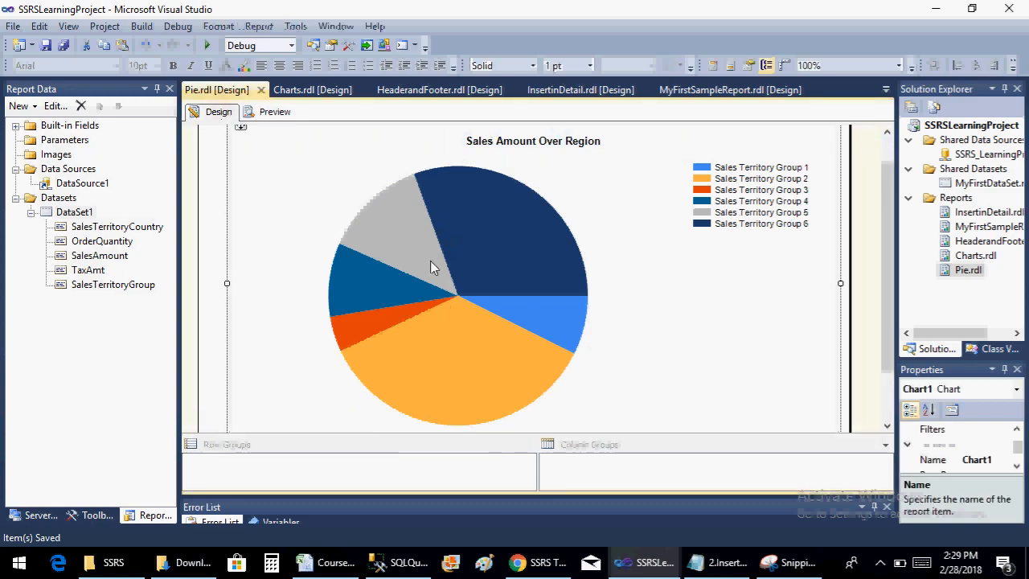
left_click(413, 297)
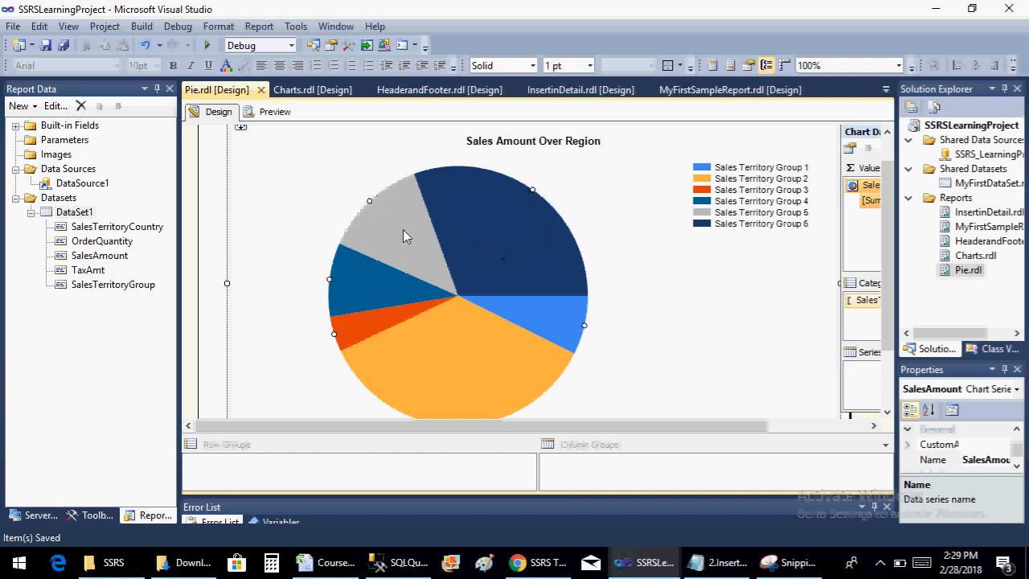
right_click(451, 276)
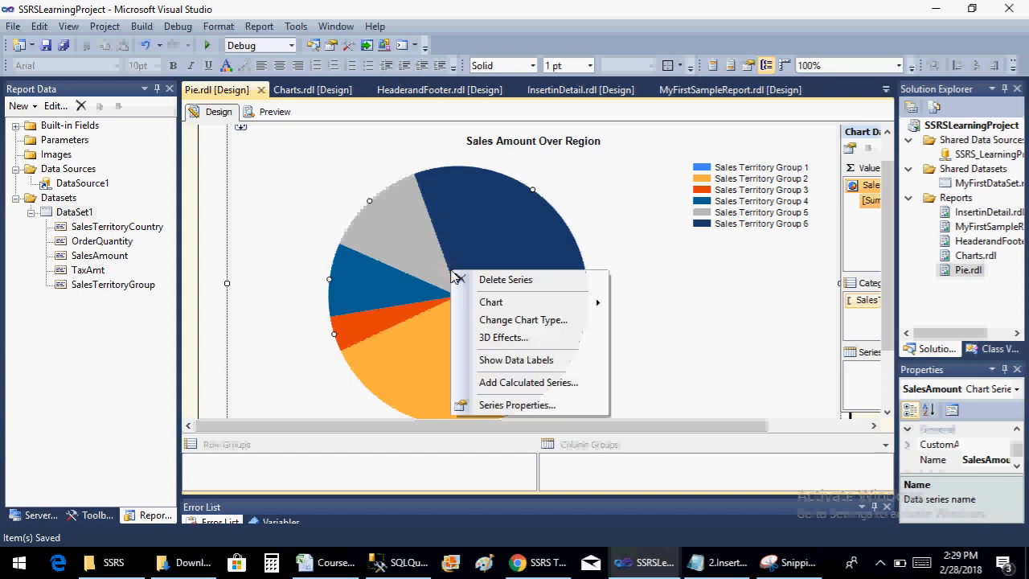
left_click(515, 361)
key("ctrl+s")
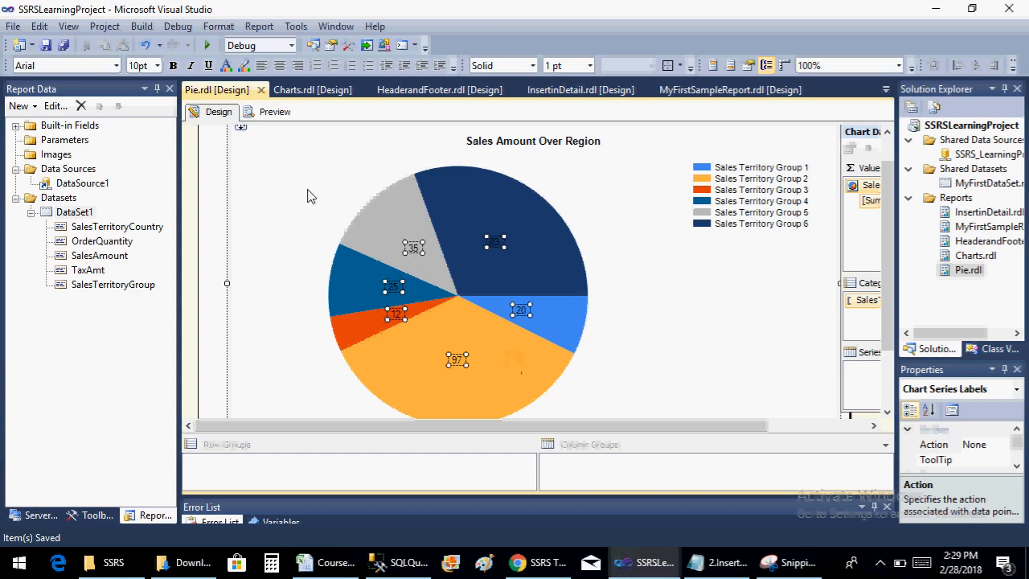
Preview the Pie report to check the sales amount labels on the slices
left_click(278, 116)
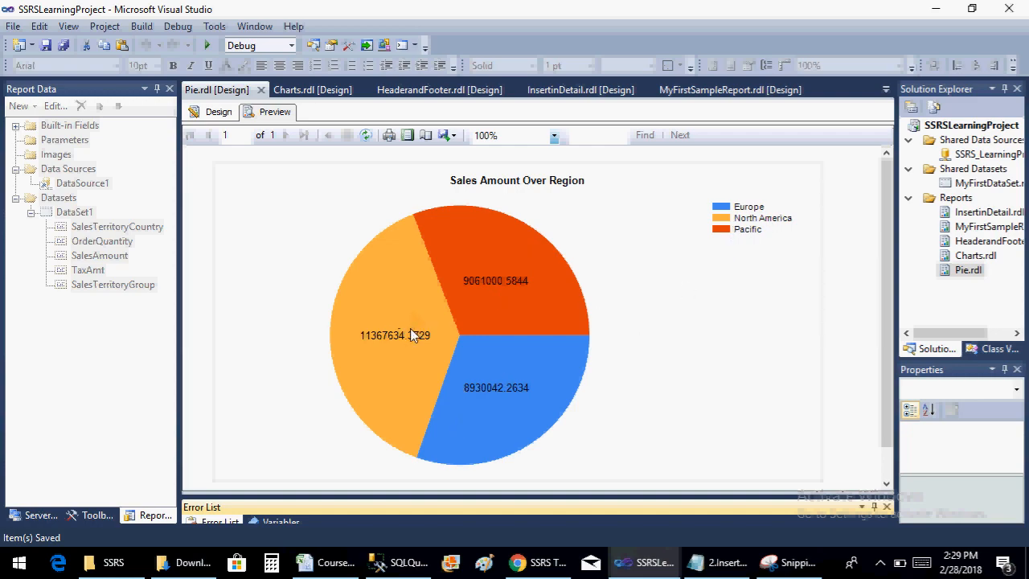
left_click(229, 114)
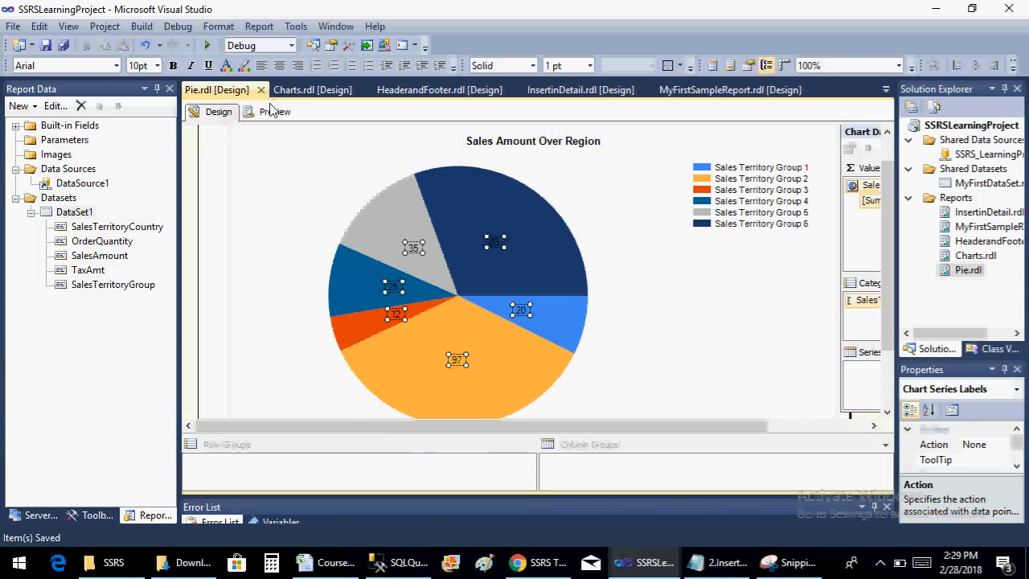
left_click(272, 112)
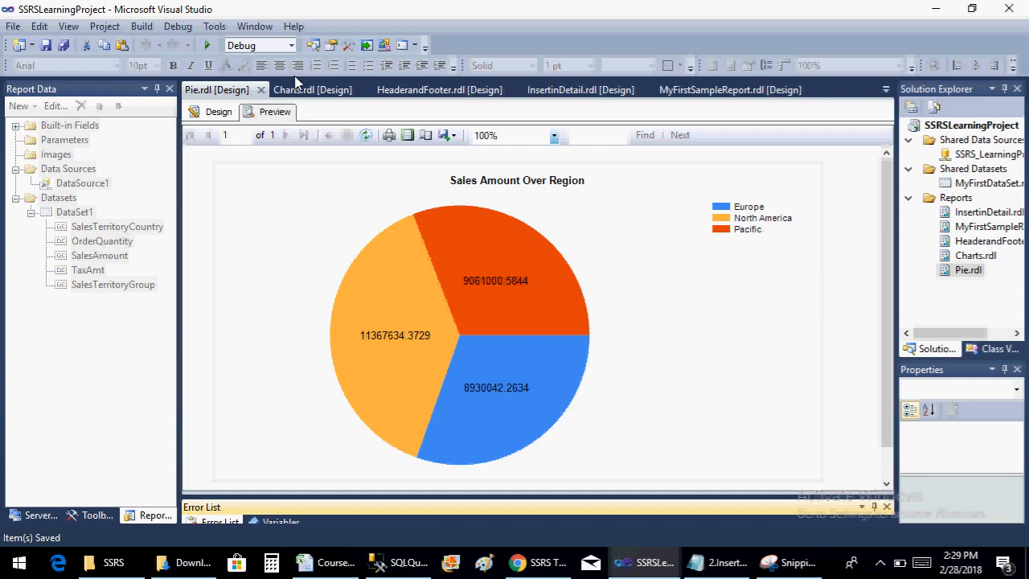
Return to the report design, add SalesTerritoryCountry as the pie chart's series group, save the report and preview it
left_click(218, 112)
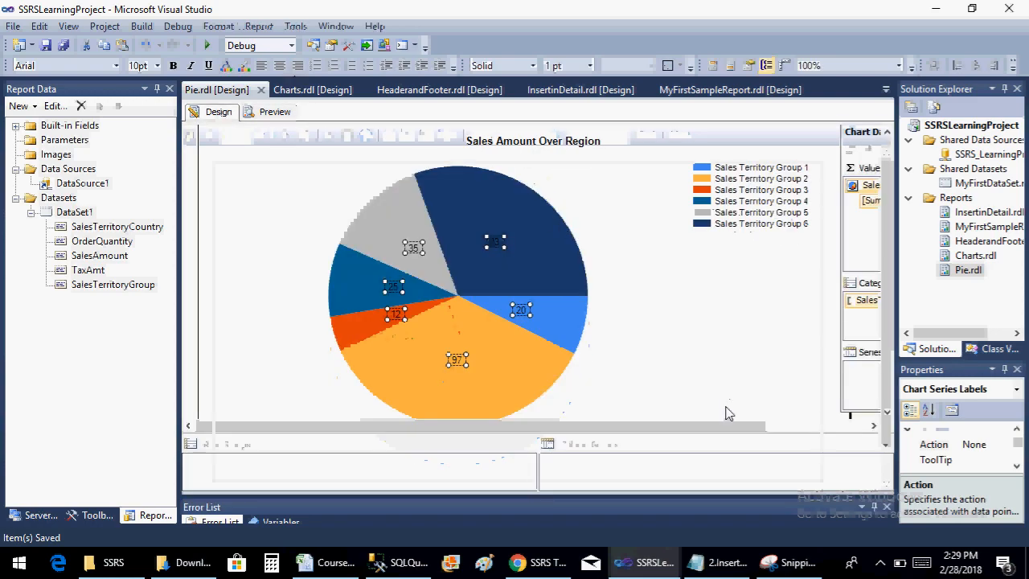
left_click(876, 427)
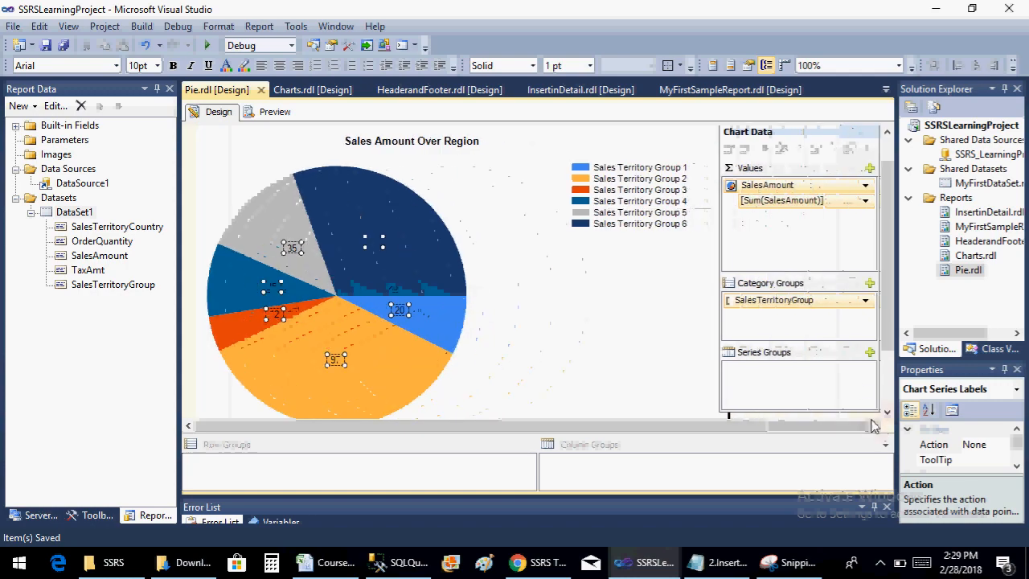
left_click(869, 353)
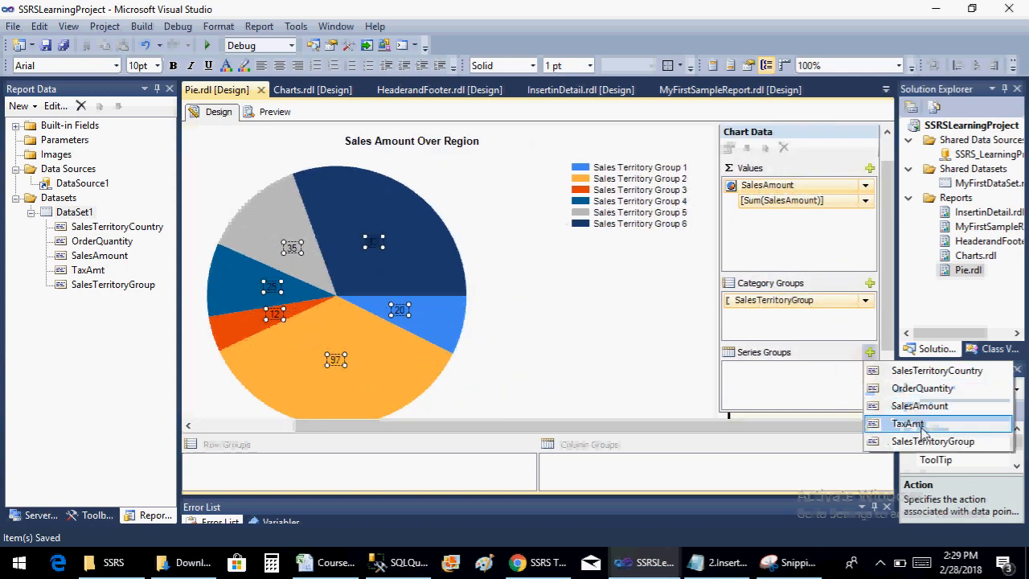
left_click(924, 371)
key("ctrl+s")
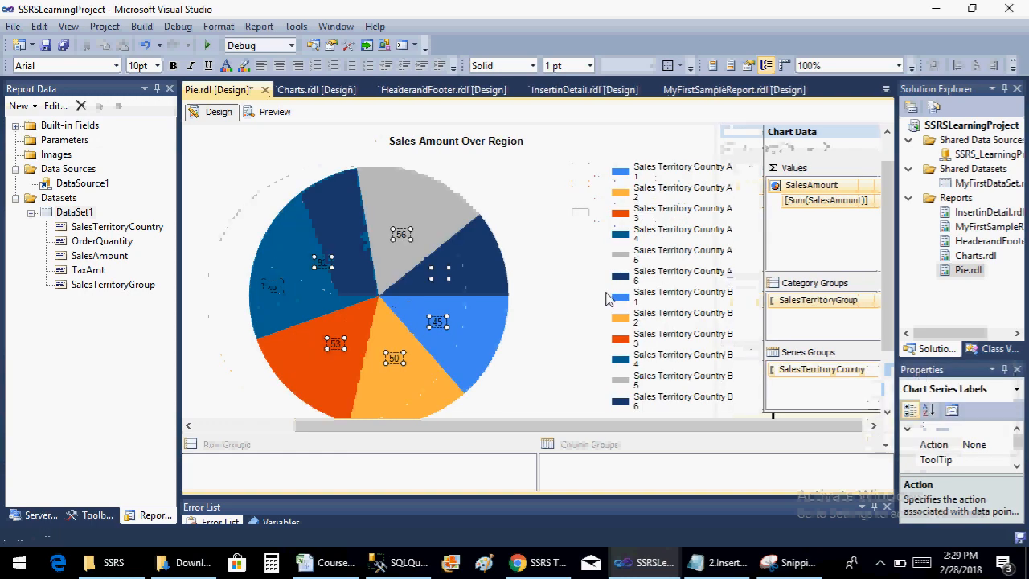
left_click(274, 112)
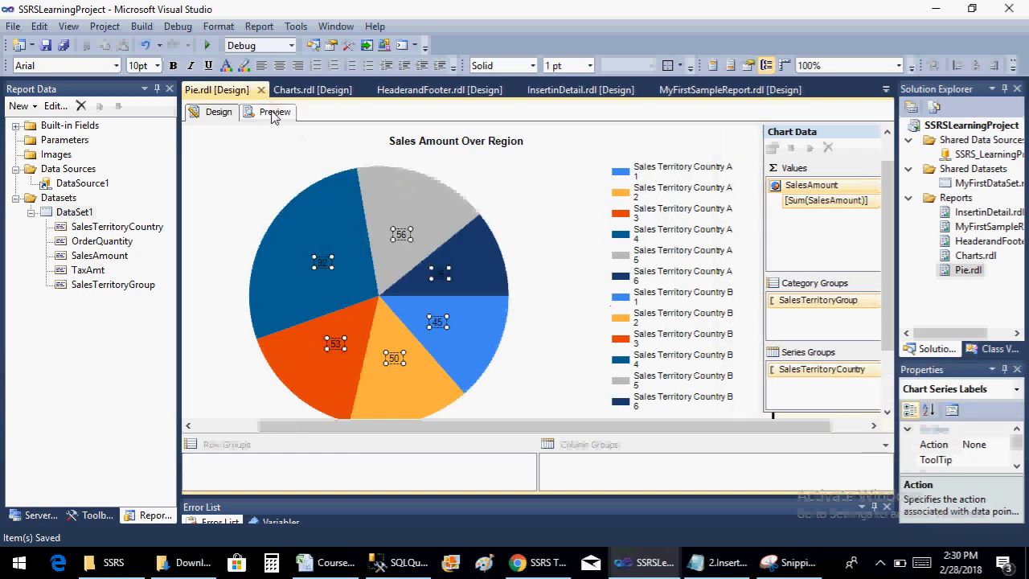
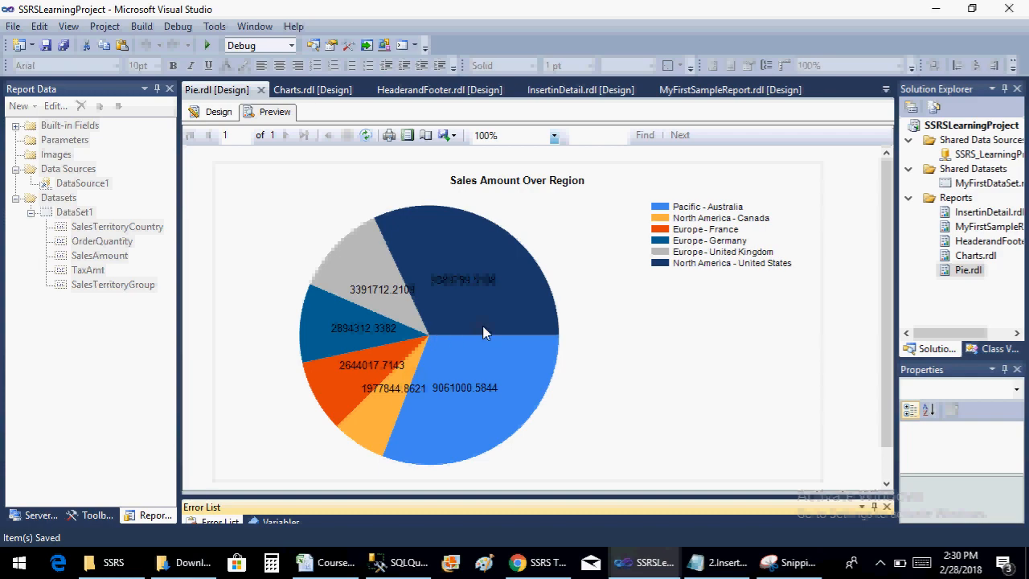
Return the Pie report to its design view and check the notes for the next chart topic
left_click(218, 111)
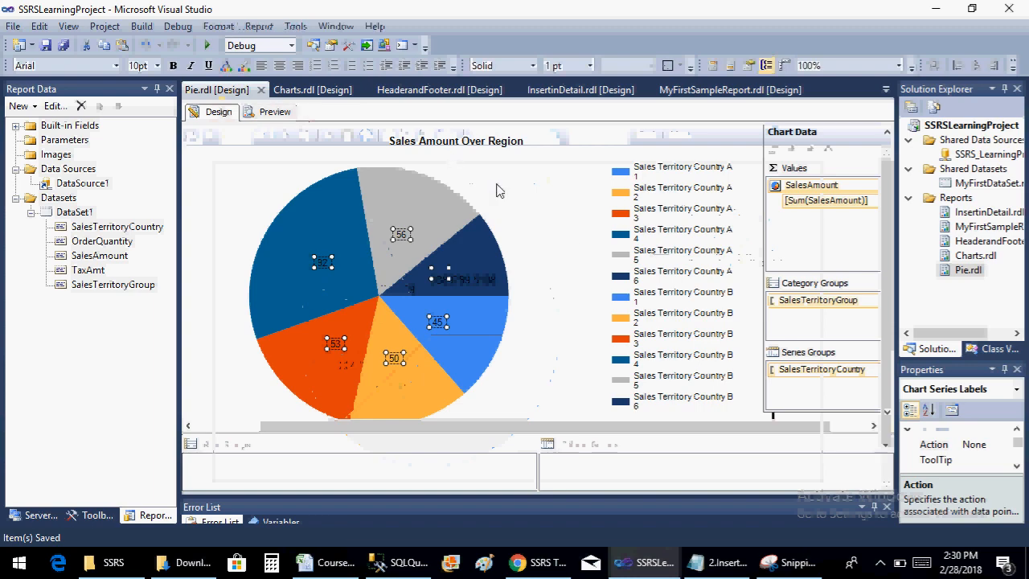
left_click(718, 567)
left_click(718, 567)
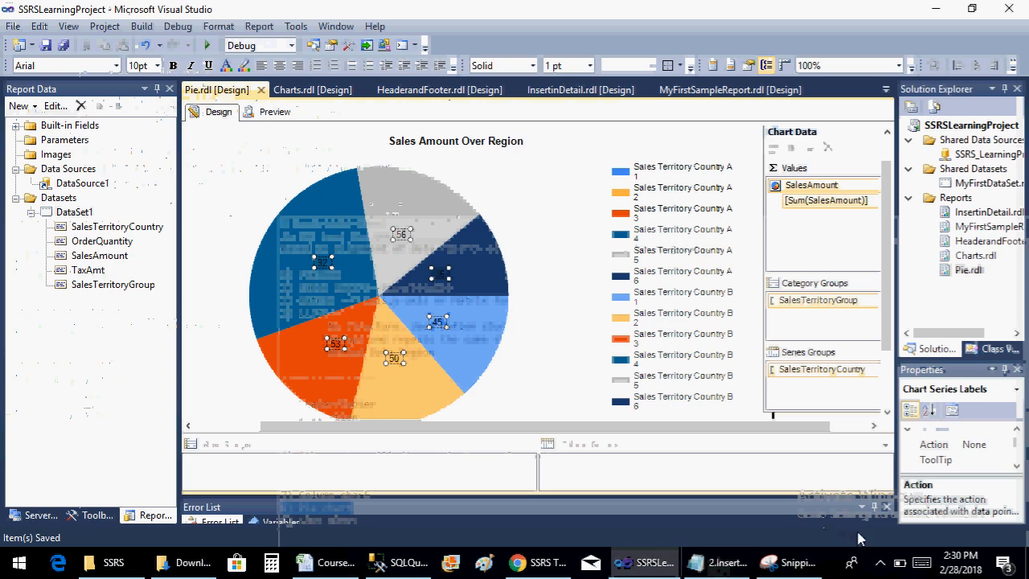
left_click(879, 563)
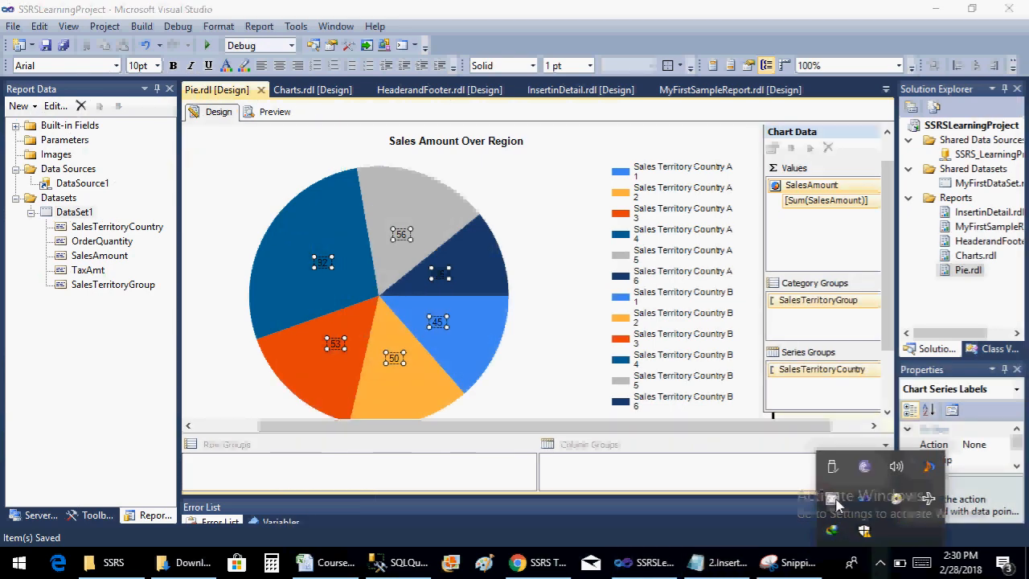
left_click(832, 499)
left_click(257, 169)
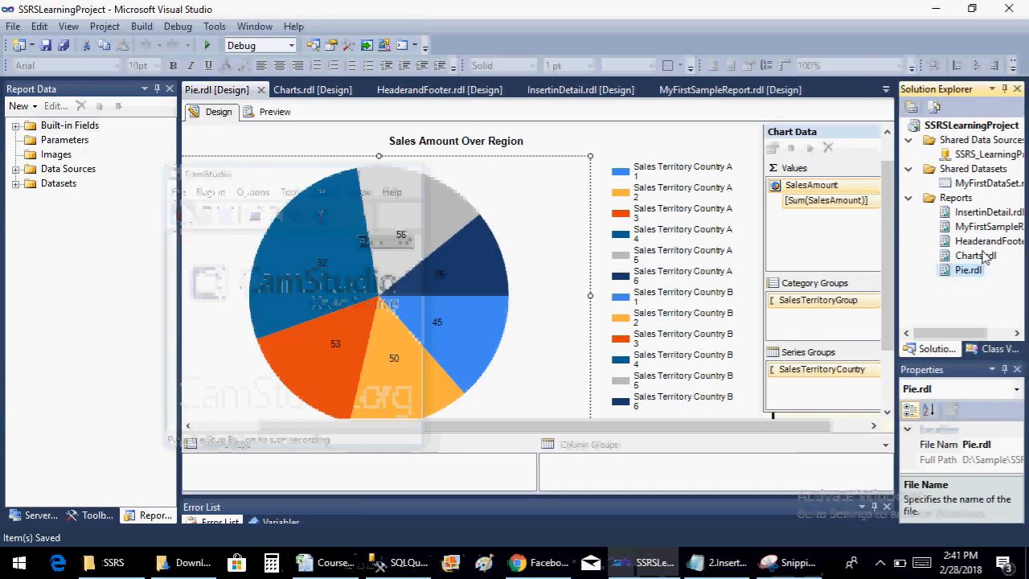
Add a new empty report named LineChart.rdl to the project's Reports folder
right_click(957, 201)
mouse_move(804, 228)
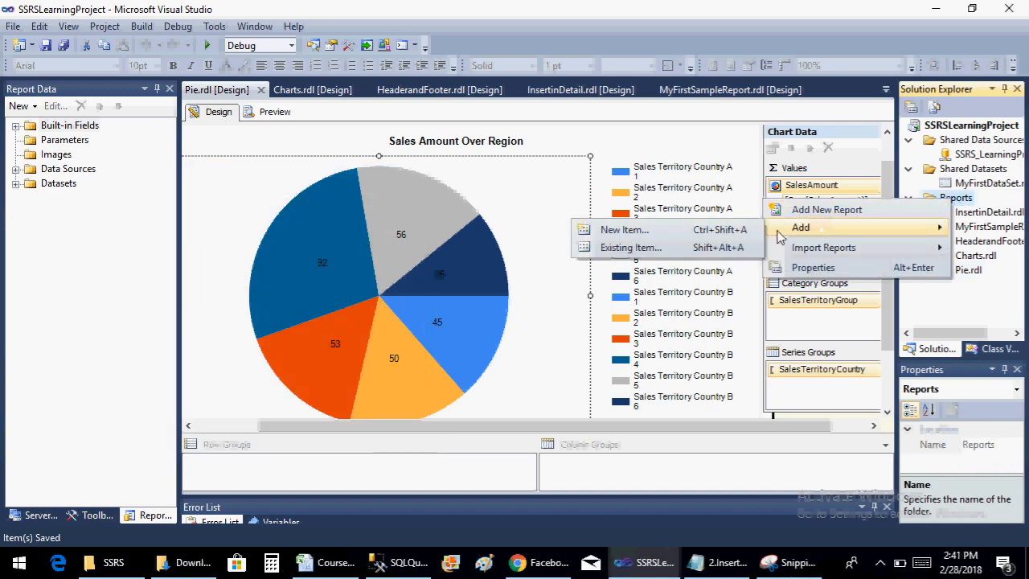
left_click(679, 234)
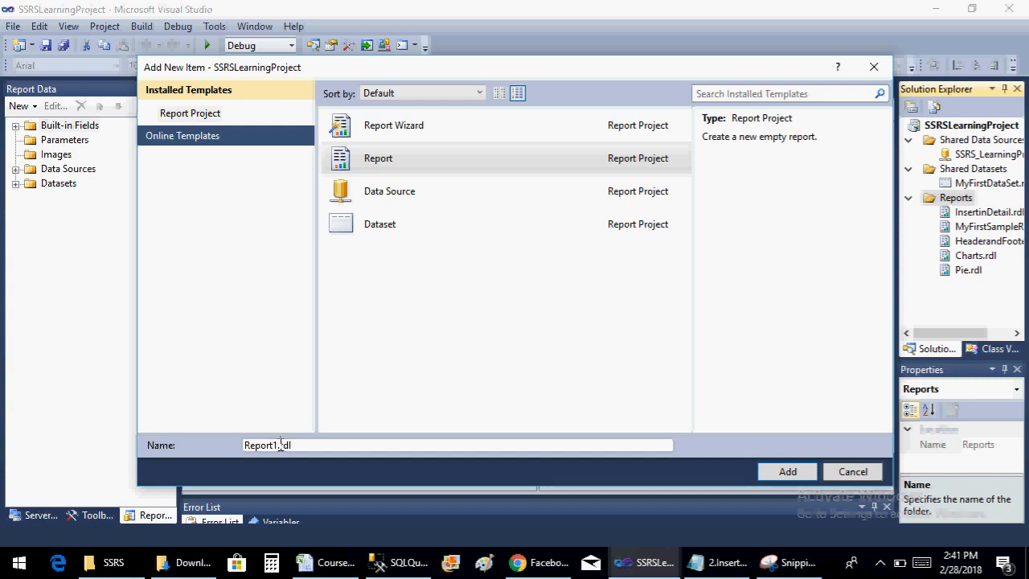
left_click(280, 444)
key("BackSpace")
key("BackSpace")
key("BackSpace")
key("BackSpace")
key("BackSpace")
key("BackSpace")
key("BackSpace")
type("Line")
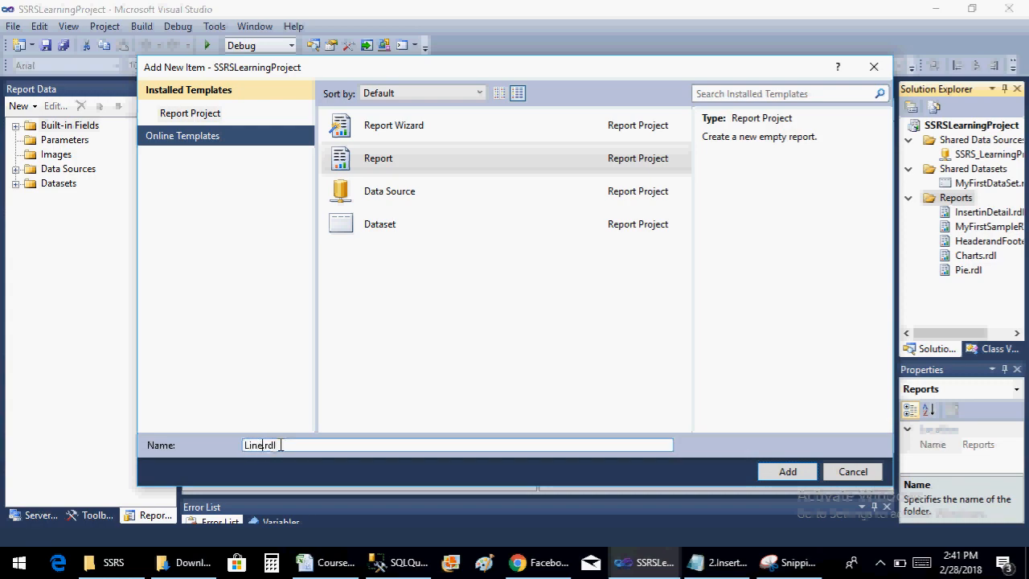
type("Chart")
left_click(787, 472)
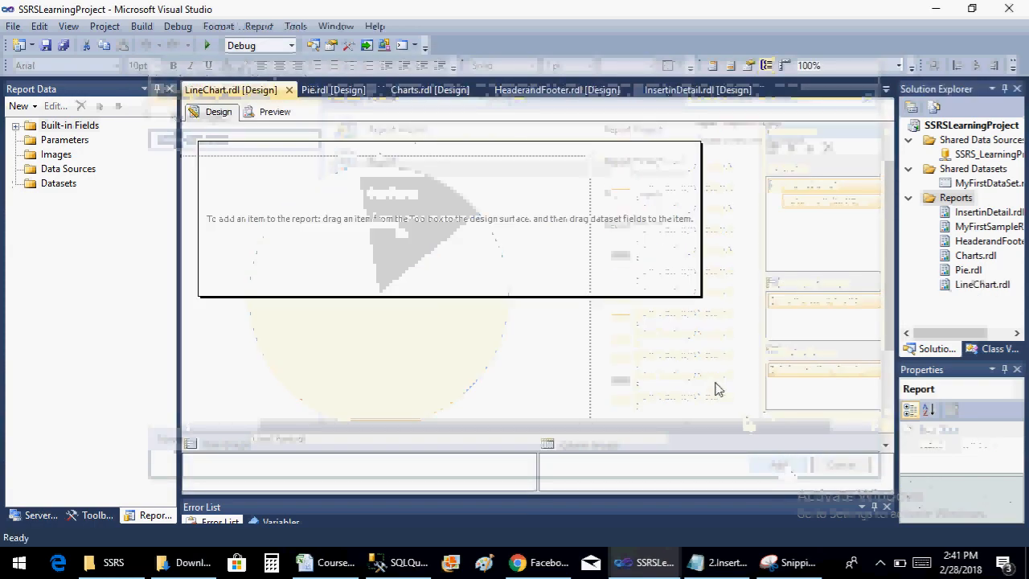
Enlarge the blank LineChart report body in both width and height
left_click(629, 240)
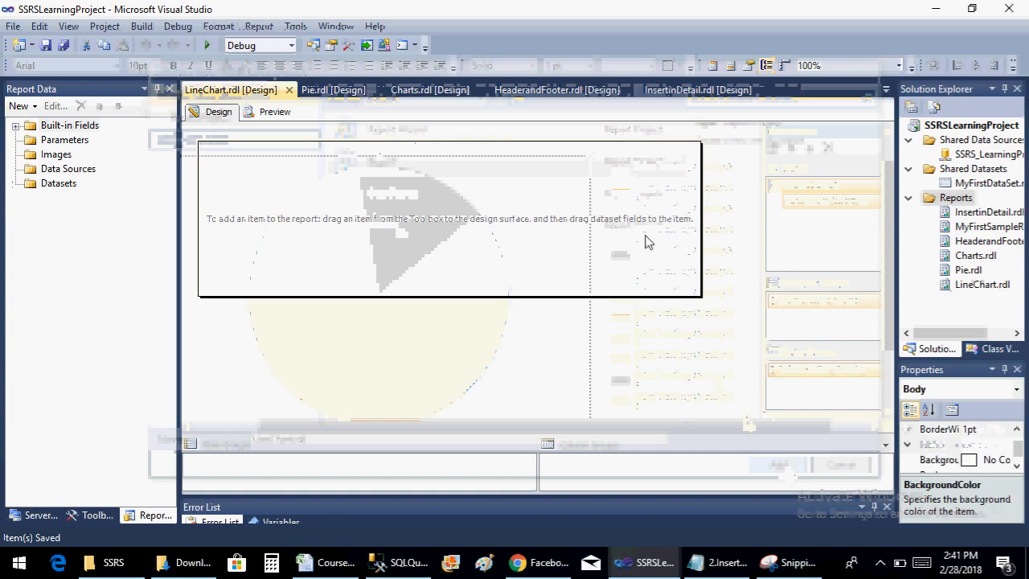
left_click_drag(702, 231, 933, 234)
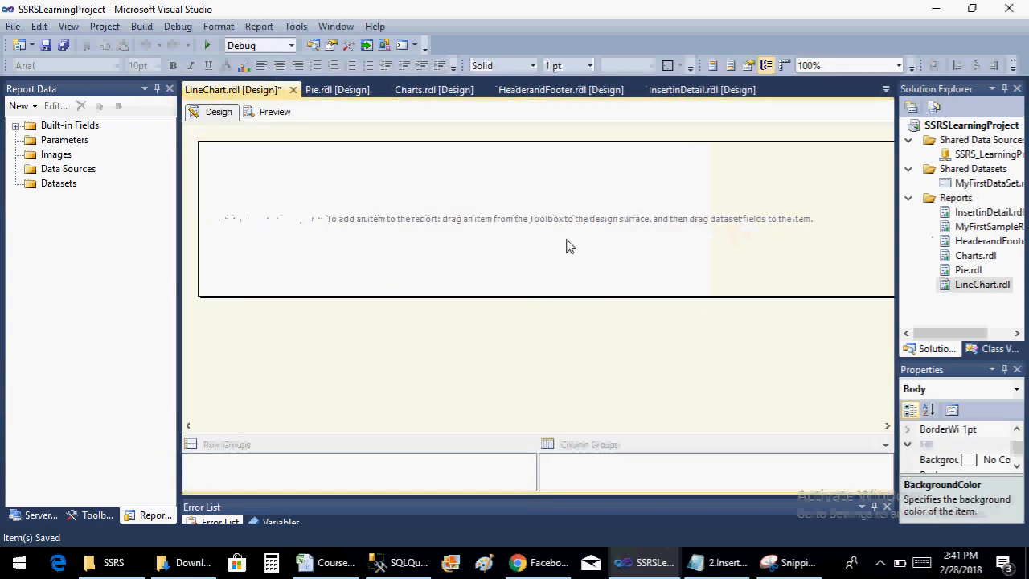
left_click(840, 426)
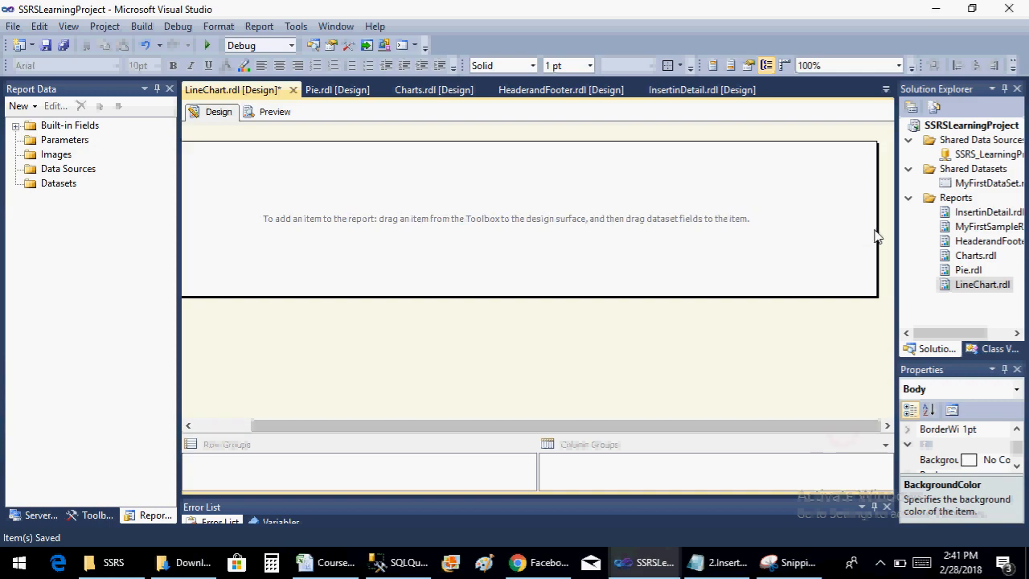
left_click_drag(876, 231, 828, 231)
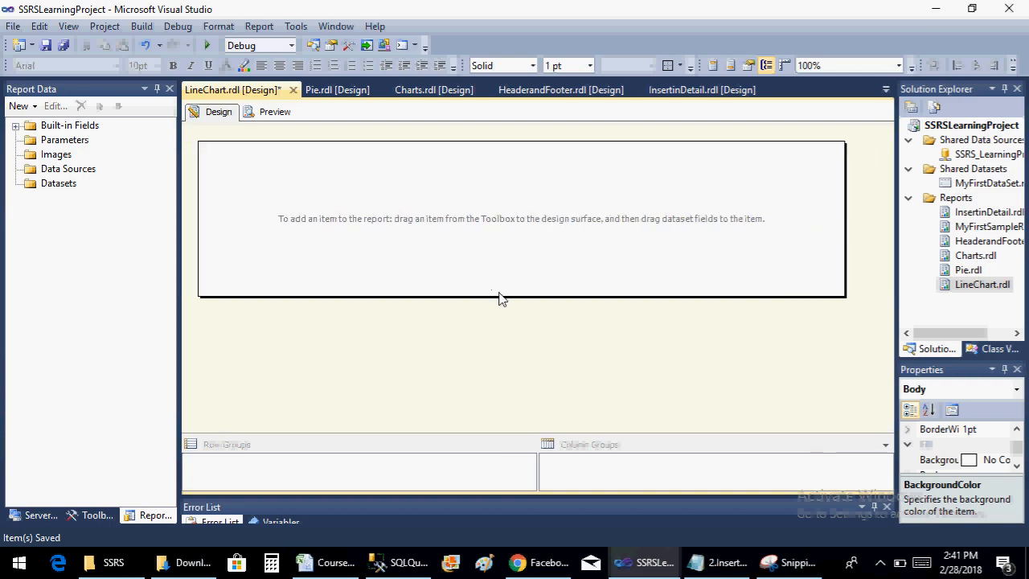
left_click_drag(499, 298, 498, 359)
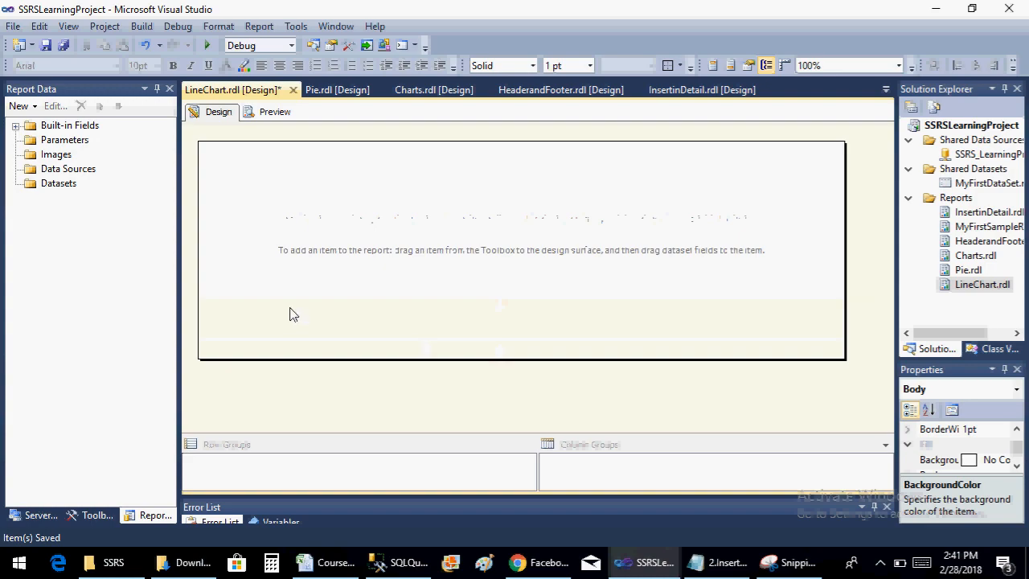
Add a data source to the LineChart report that references the shared SSRS_LearningProject data source
right_click(84, 172)
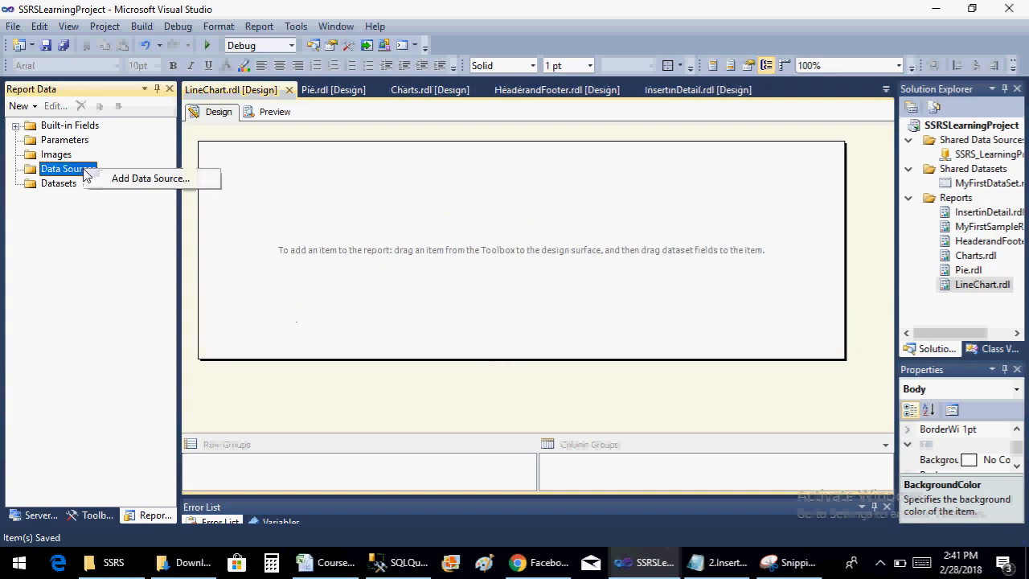
left_click(102, 176)
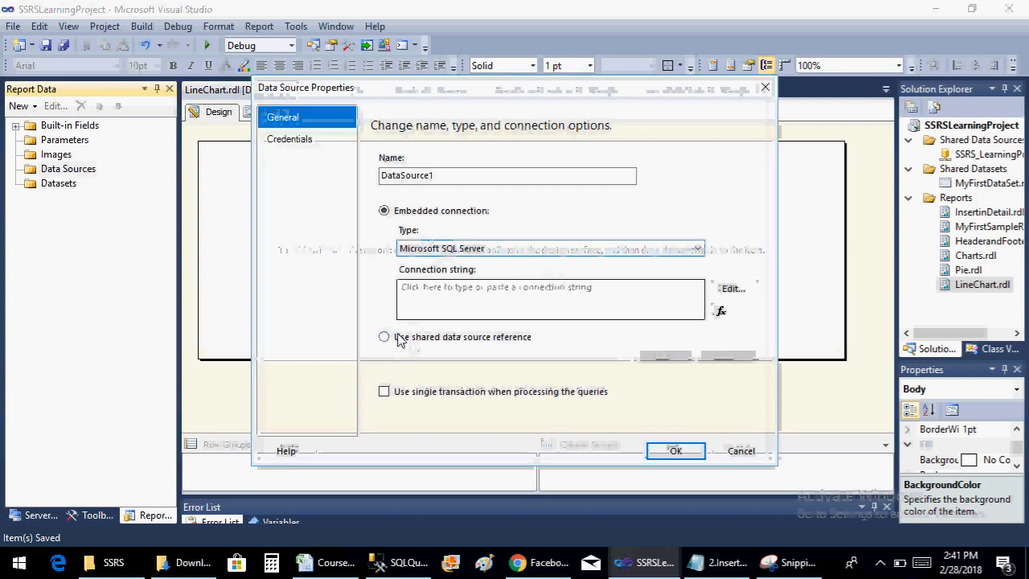
left_click(384, 337)
left_click(626, 357)
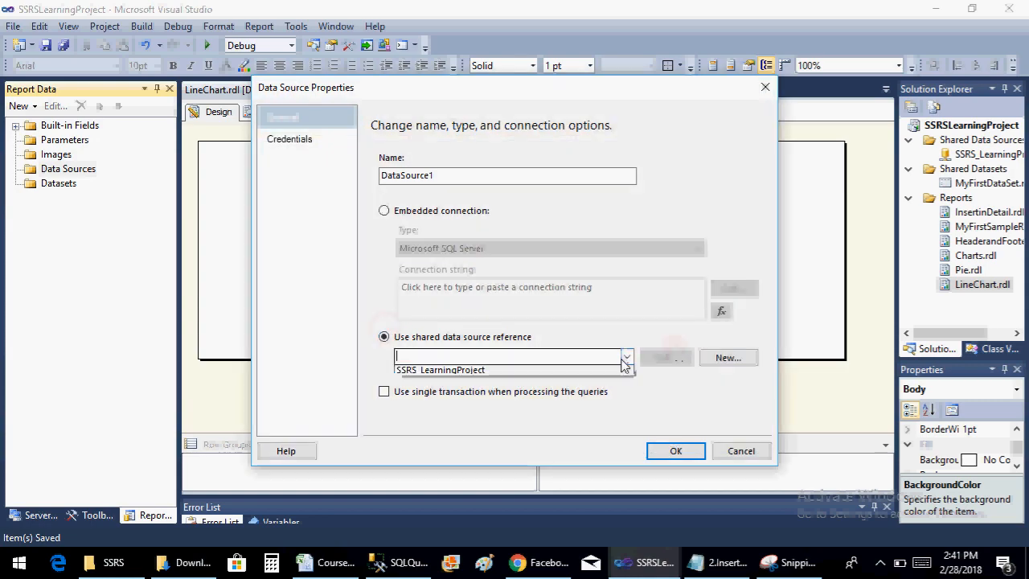
left_click(604, 371)
left_click(672, 451)
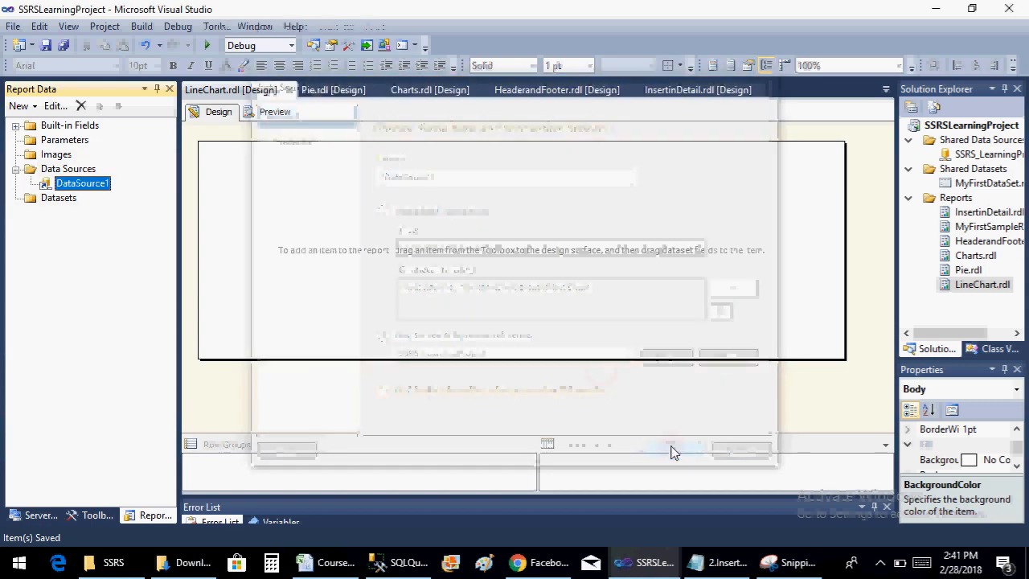
Start a new dataset embedded in the LineChart report and base it on DataSource1
right_click(54, 202)
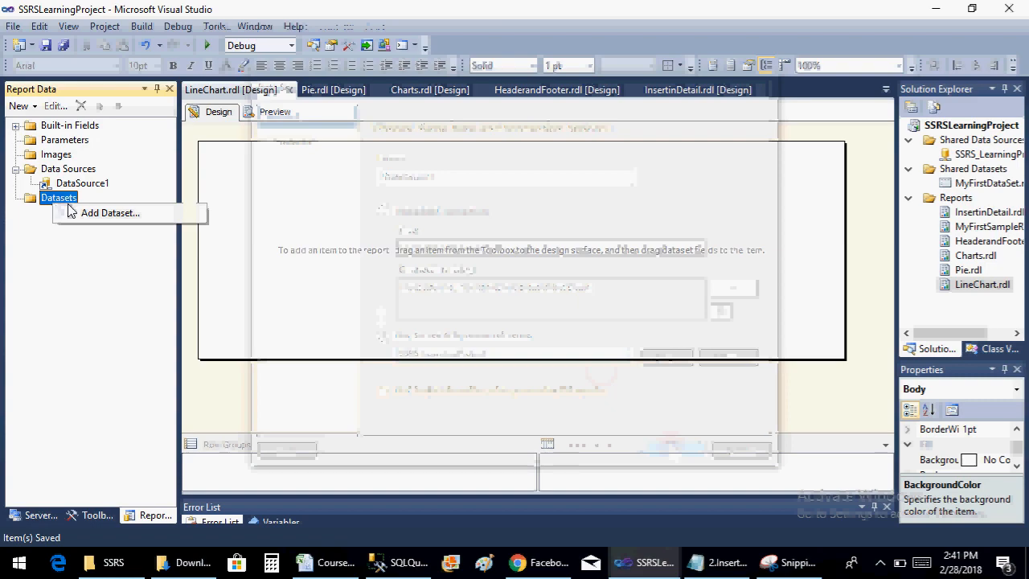
left_click(76, 213)
left_click(474, 209)
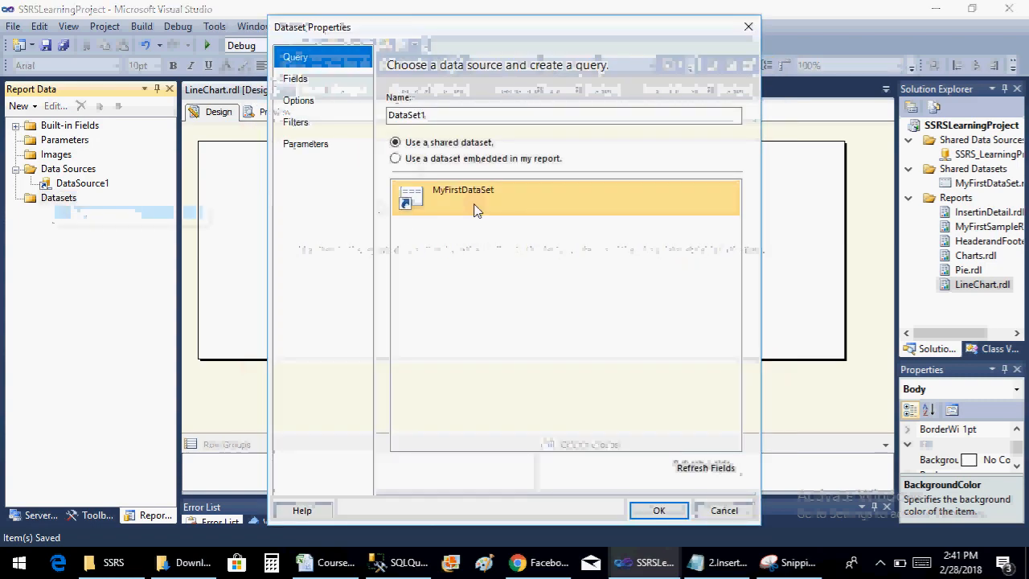
left_click(445, 160)
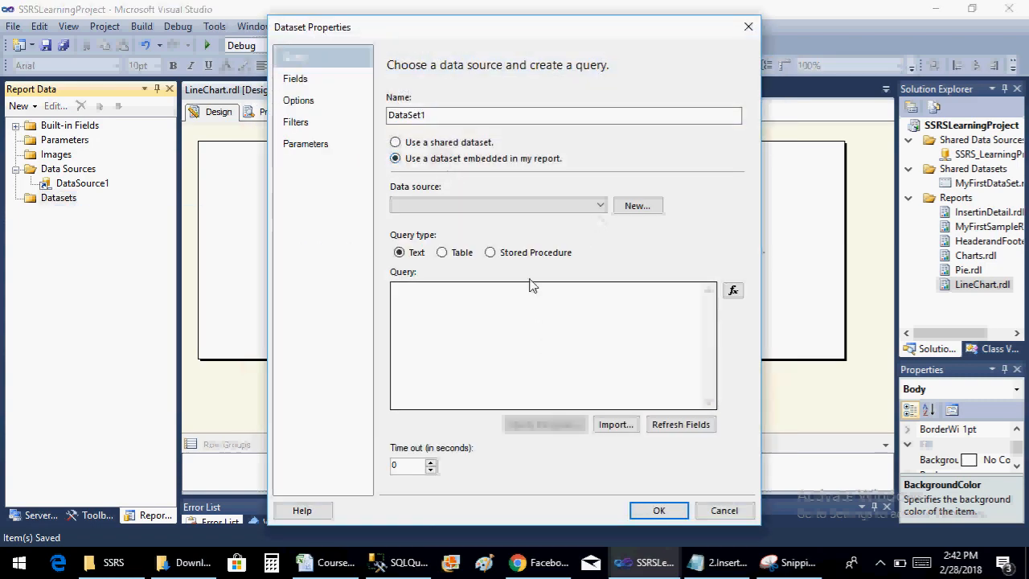
left_click(528, 206)
left_click(524, 215)
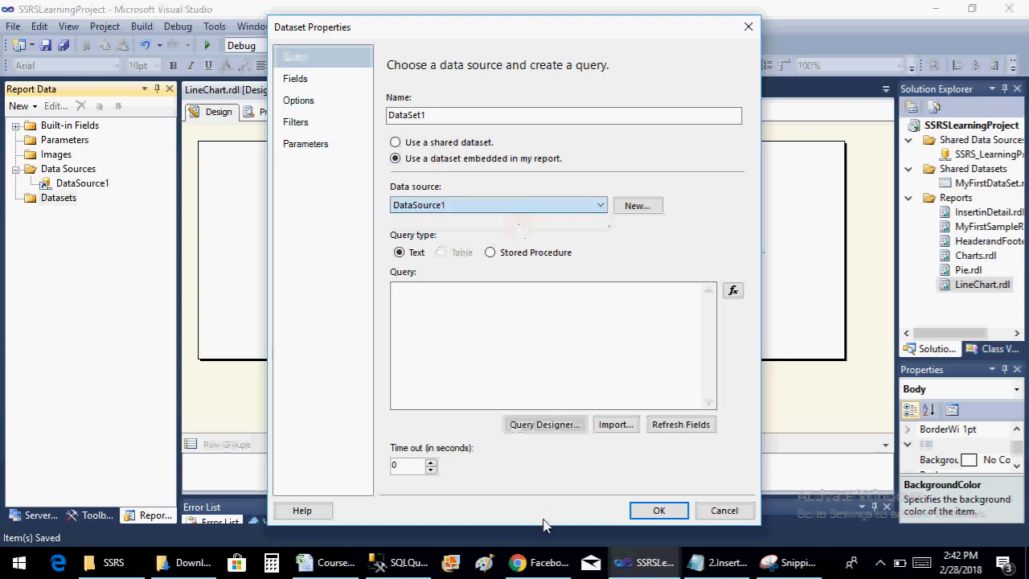
Paste the SQL Server Management Studio query joining DimSalesTerritory and FactInternetSales on SalesTerritoryKey as the dataset's query and create the dataset
left_click(393, 562)
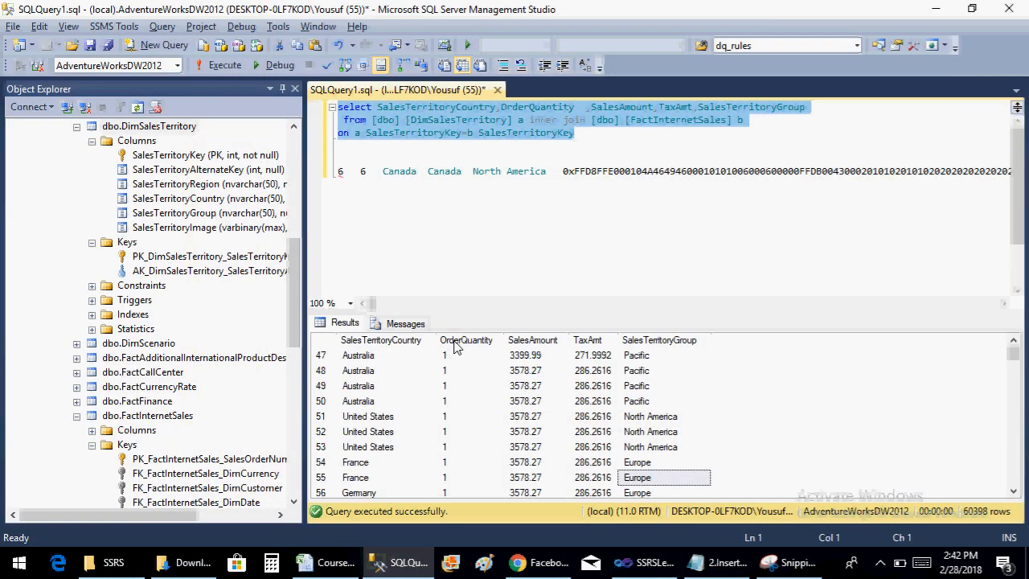
key("alt+Tab")
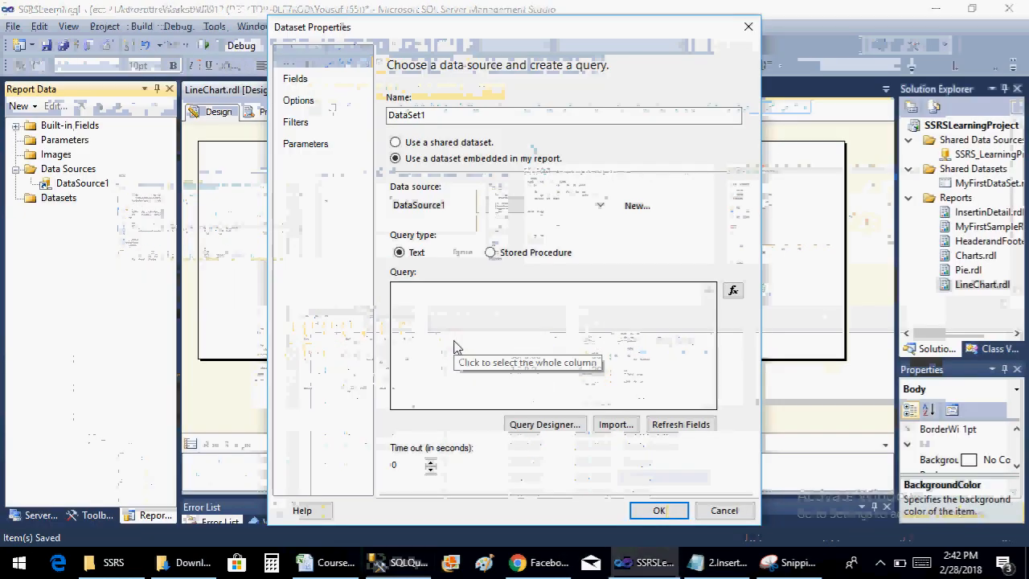
left_click(476, 395)
key("ctrl+v")
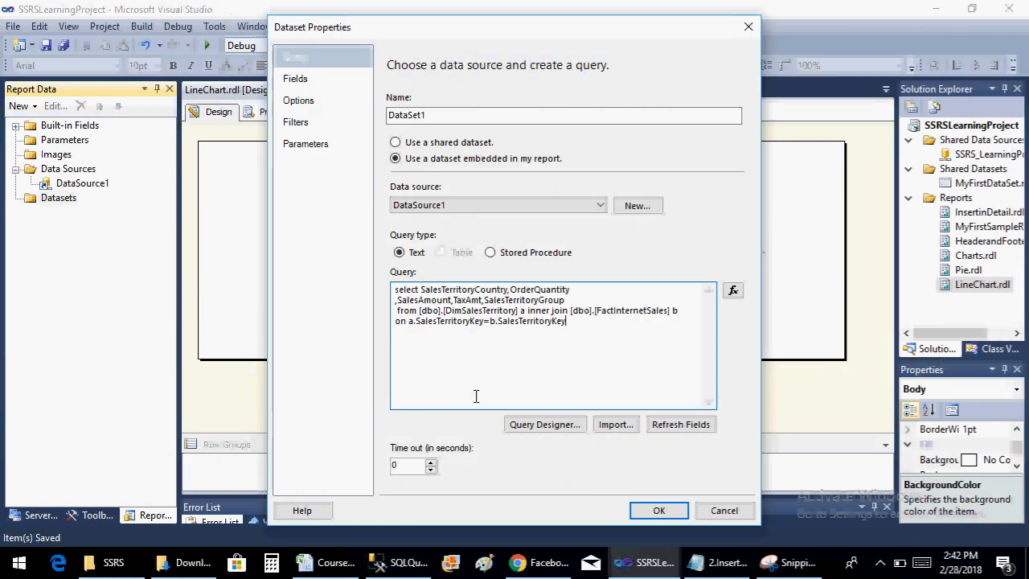
left_click(658, 510)
Make the LineChart report body taller and slightly wider to give the chart more room, and save the report
left_click(561, 275)
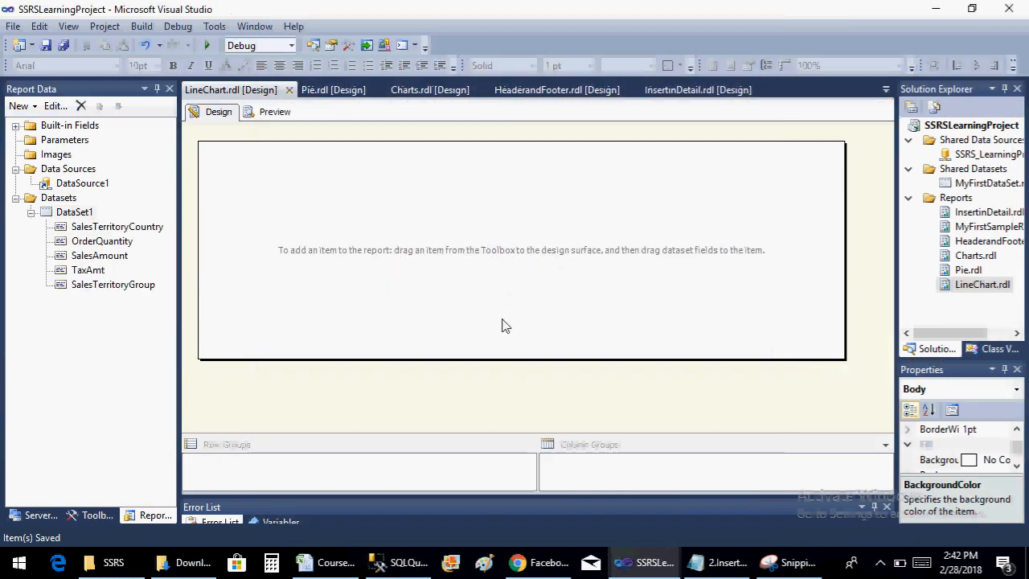
left_click_drag(503, 361, 501, 426)
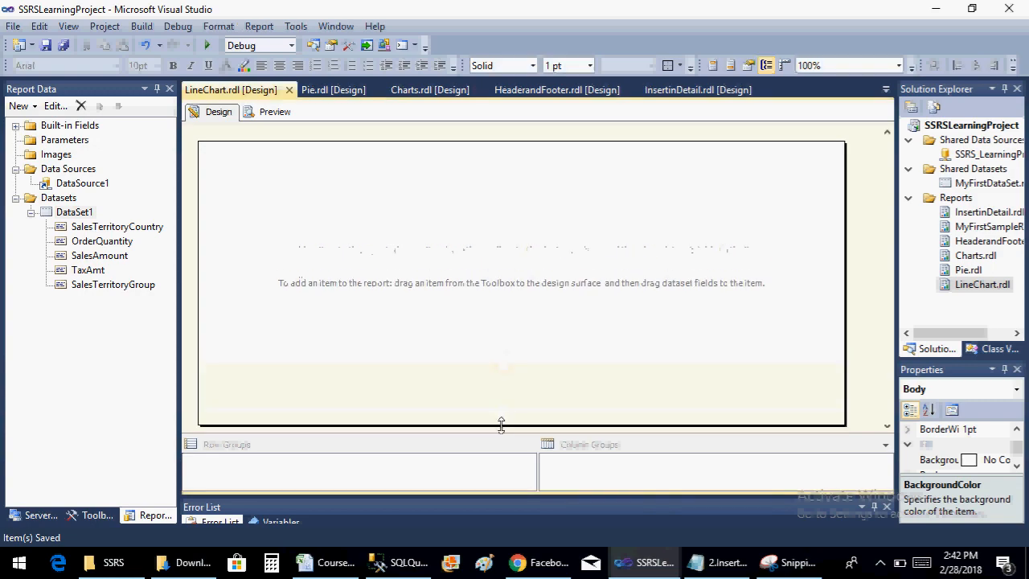
left_click(846, 230)
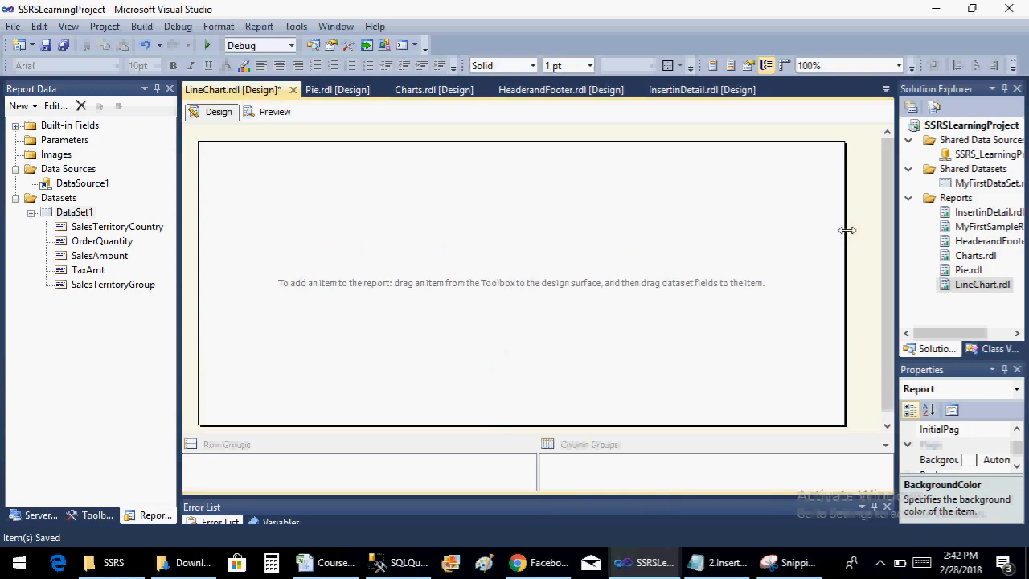
left_click_drag(843, 230, 875, 233)
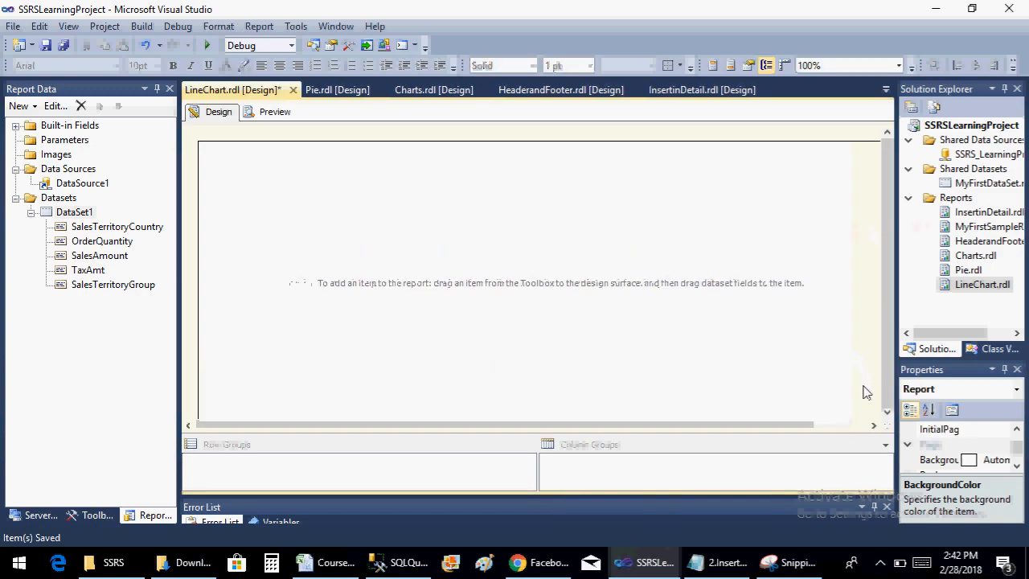
left_click(887, 411)
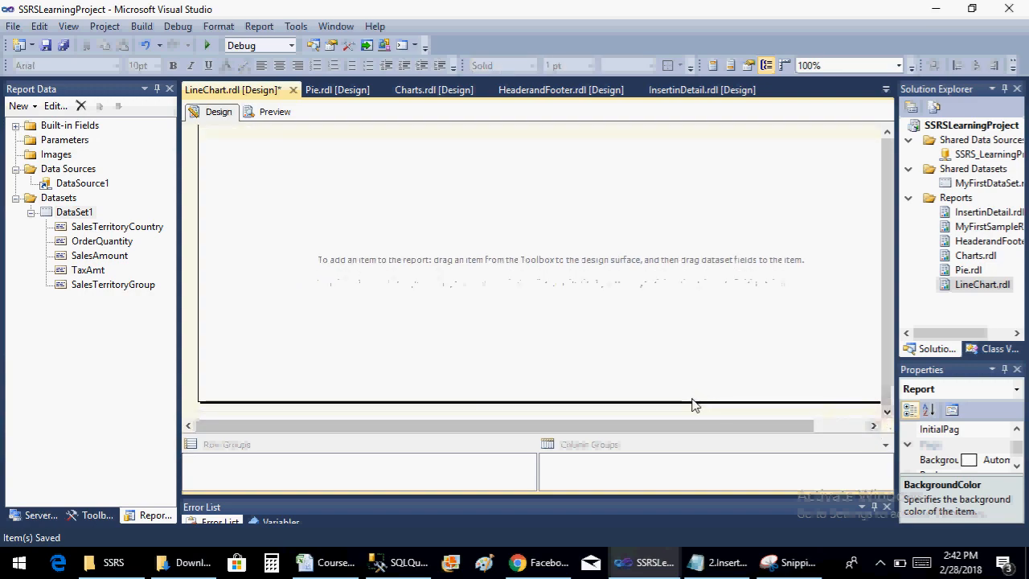
left_click_drag(691, 401, 690, 413)
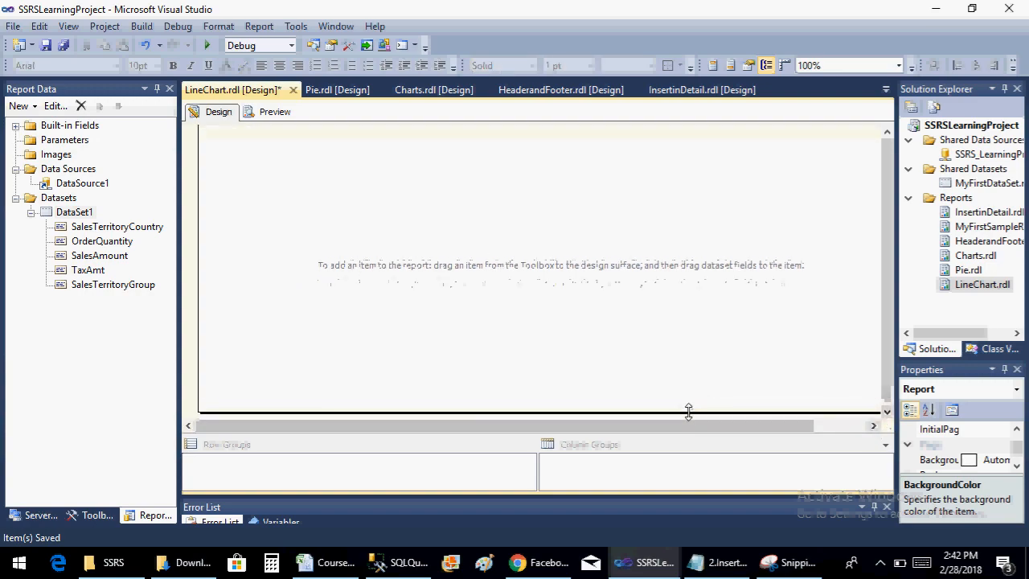
left_click(842, 426)
left_click_drag(865, 341, 800, 341)
key("ctrl+s")
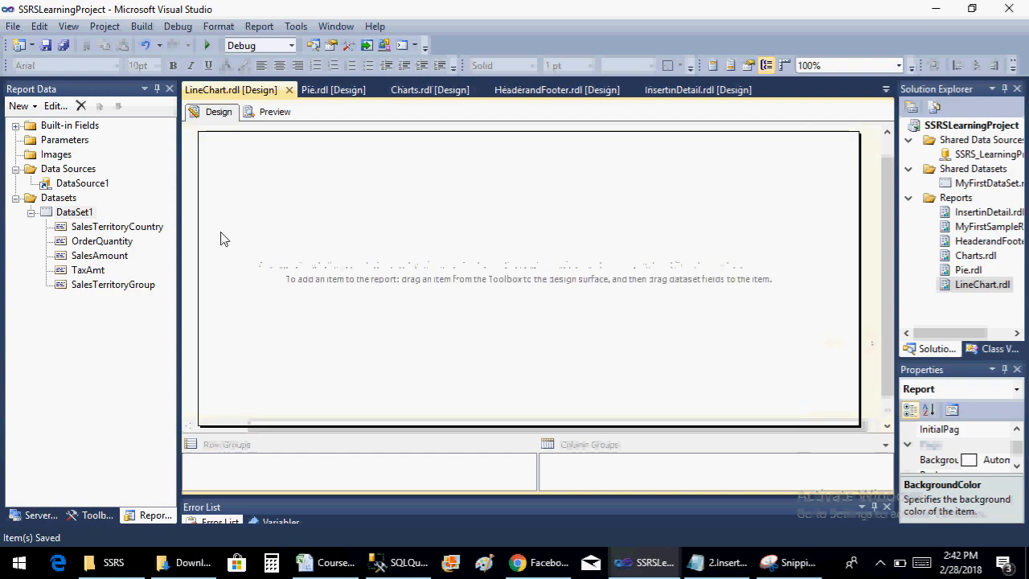
Insert a basic Line chart in the LineChart report body
right_click(246, 194)
mouse_move(335, 250)
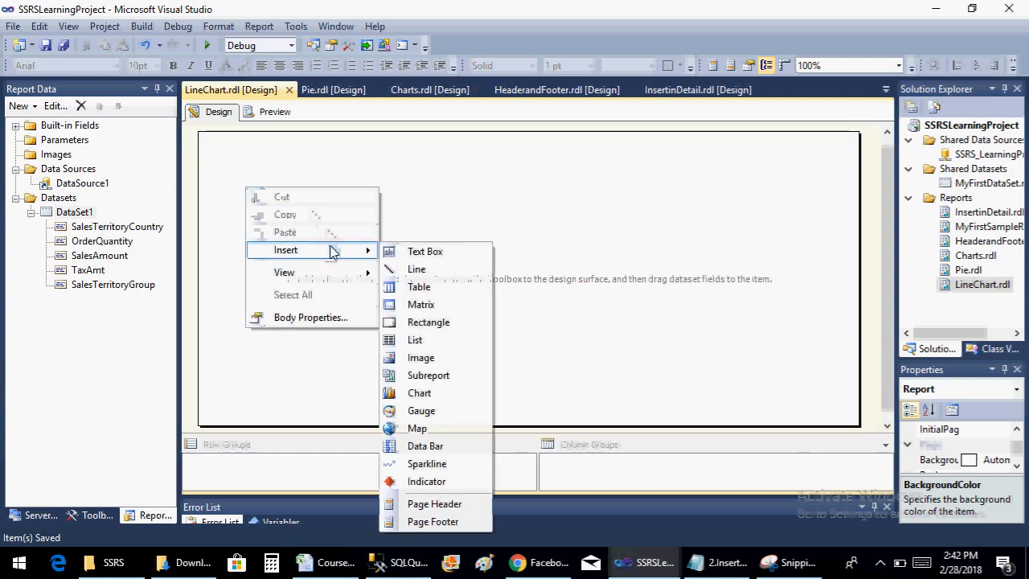
left_click(419, 393)
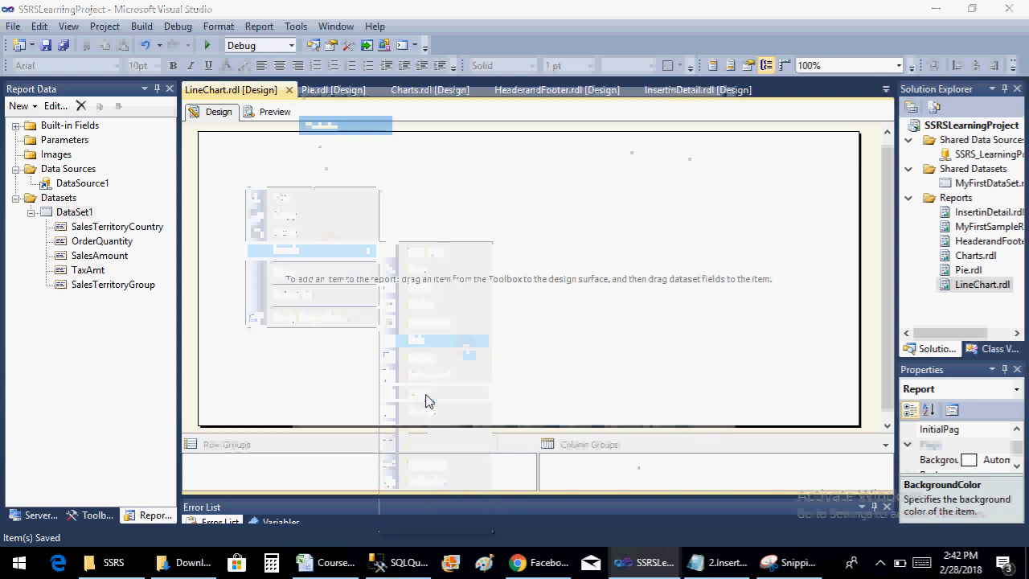
left_click(419, 256)
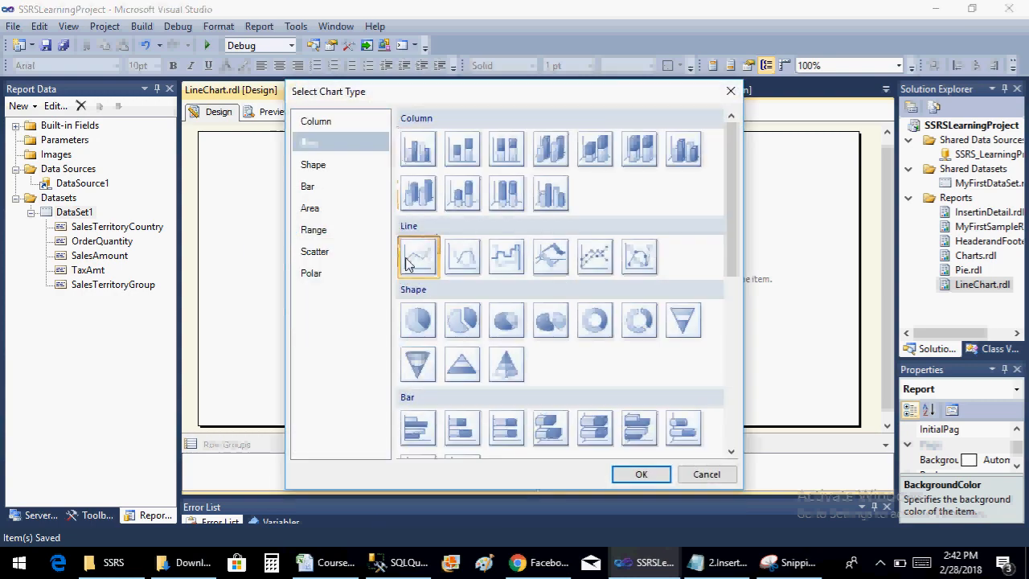
left_click(648, 475)
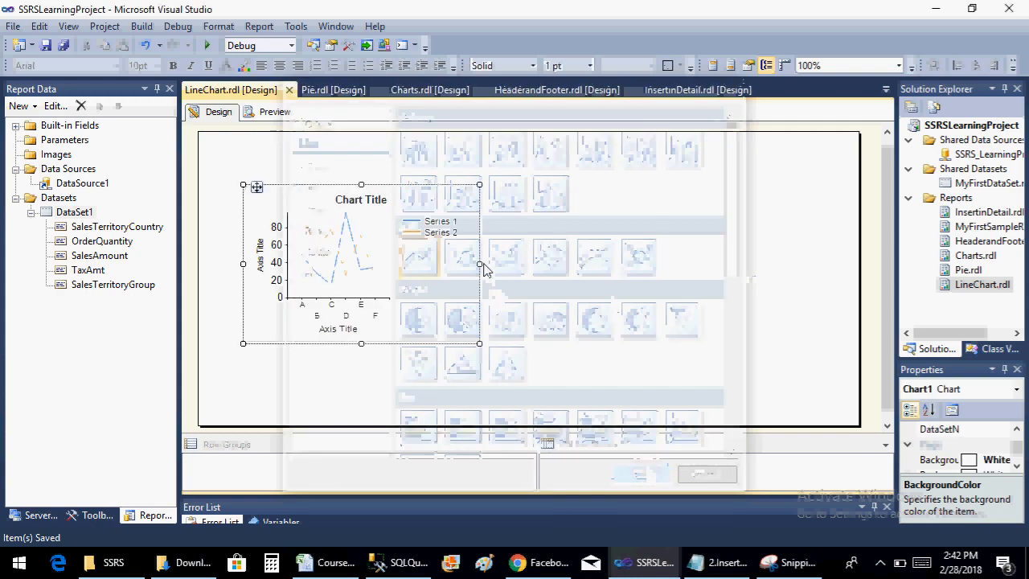
Enlarge the line chart in width and height so that it fills most of the report body
left_click_drag(479, 263, 790, 271)
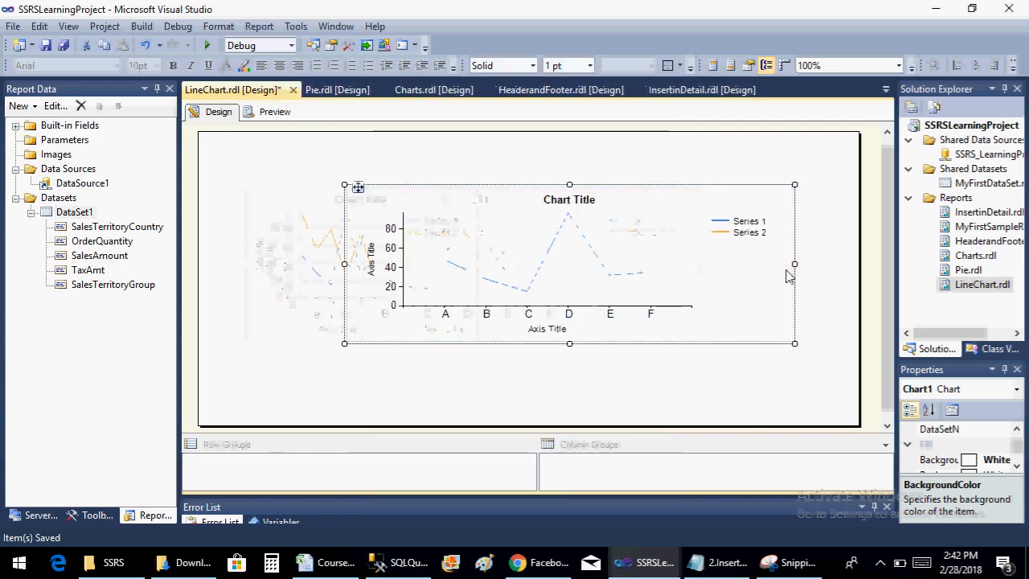
left_click_drag(569, 343, 566, 382)
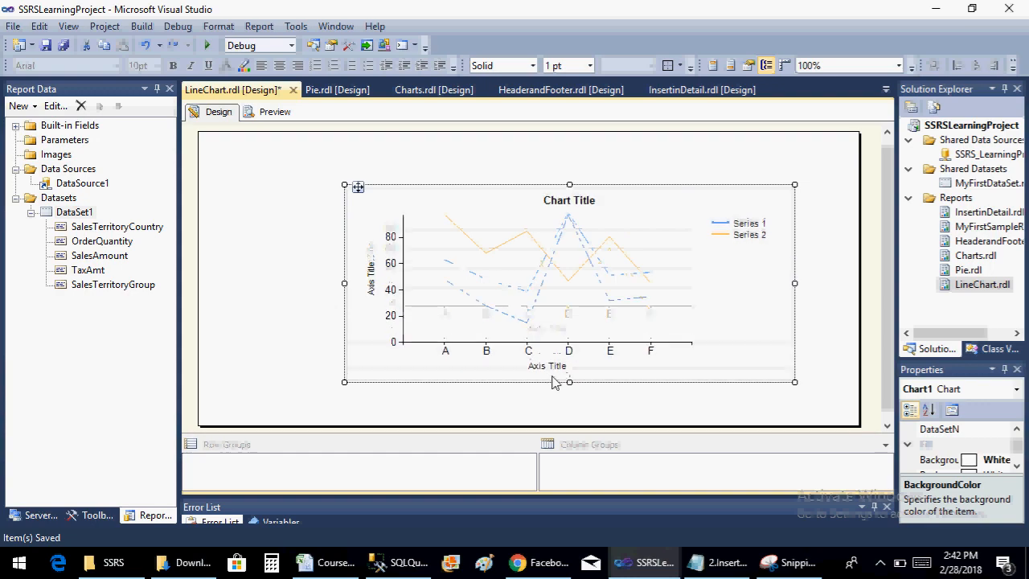
left_click_drag(345, 284, 262, 283)
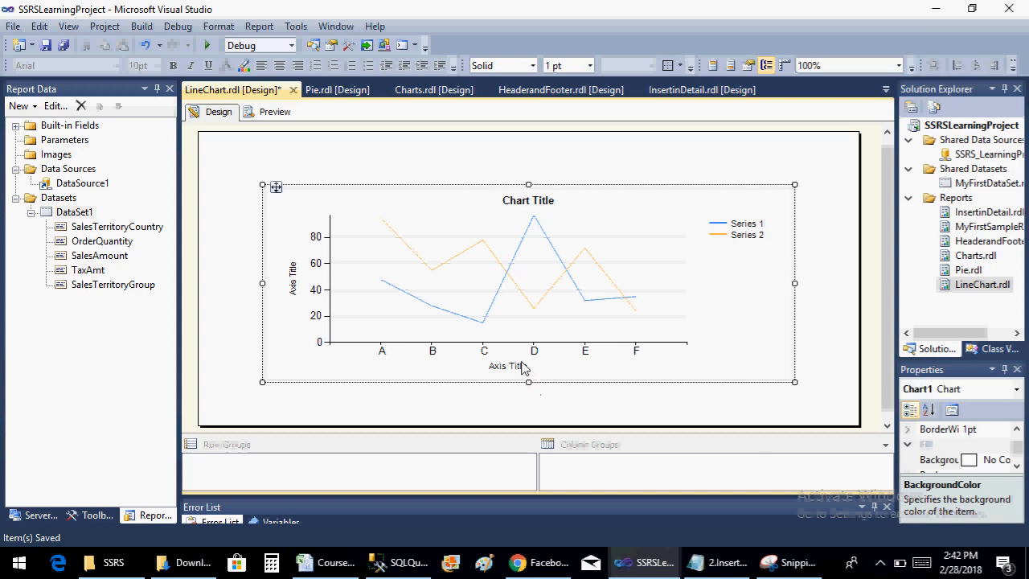
mouse_move(530, 383)
left_mouse_down()
mouse_move(535, 418)
mouse_move(534, 402)
left_mouse_up()
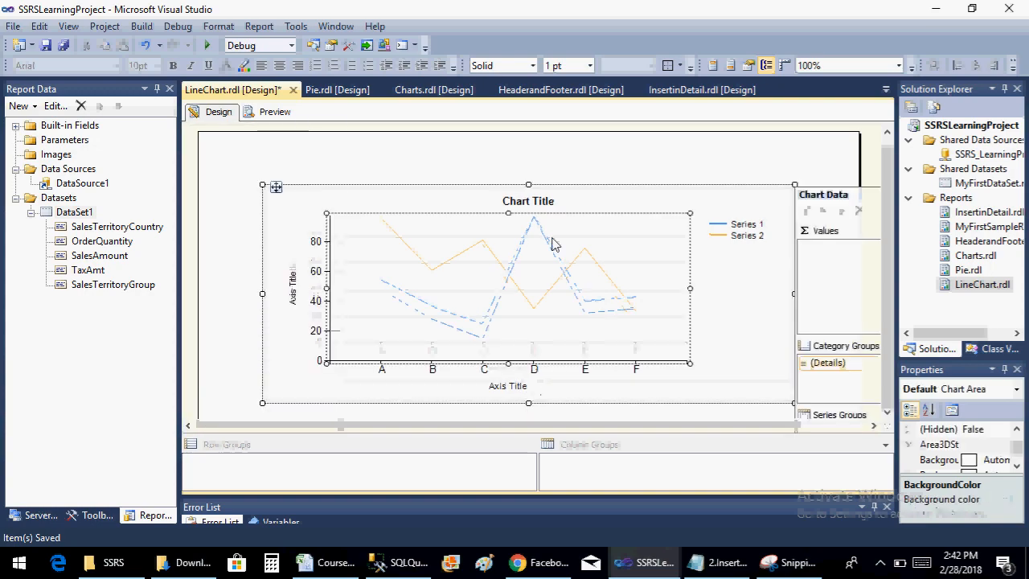
Change the chart title to "Sales over Region" and save the report
left_click(554, 202)
left_click(554, 202)
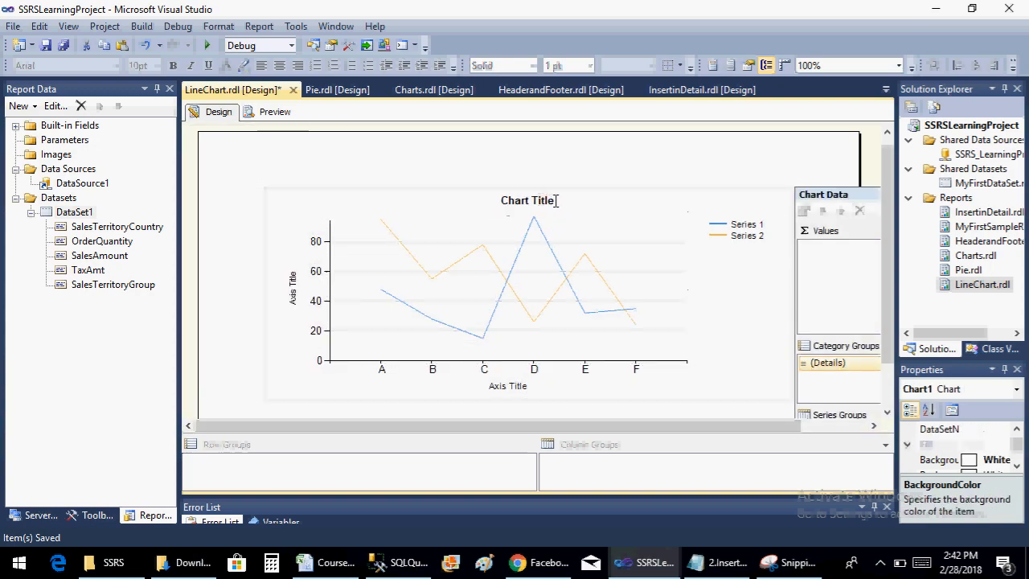
left_click_drag(554, 203, 507, 205)
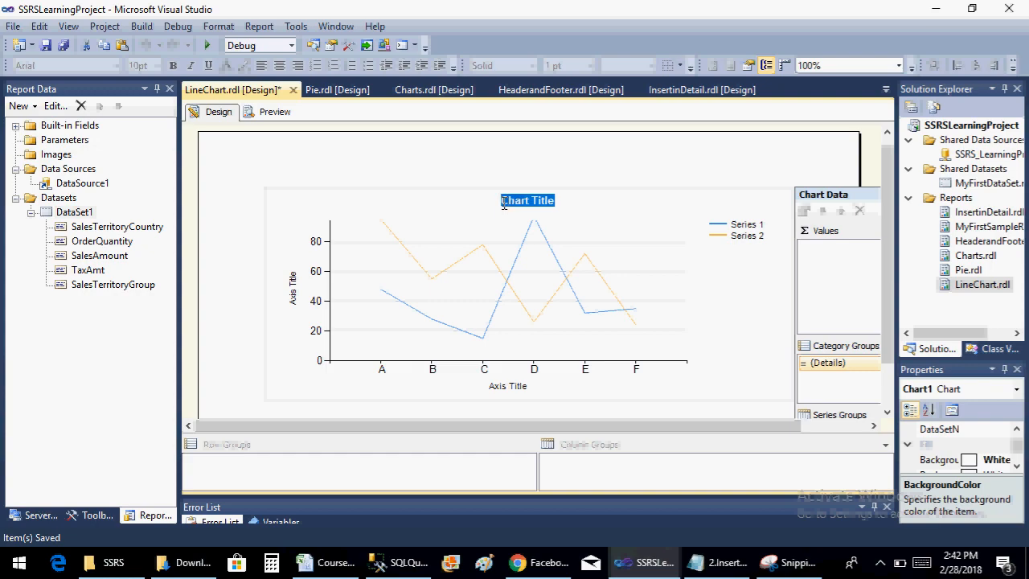
type("Sales over Region")
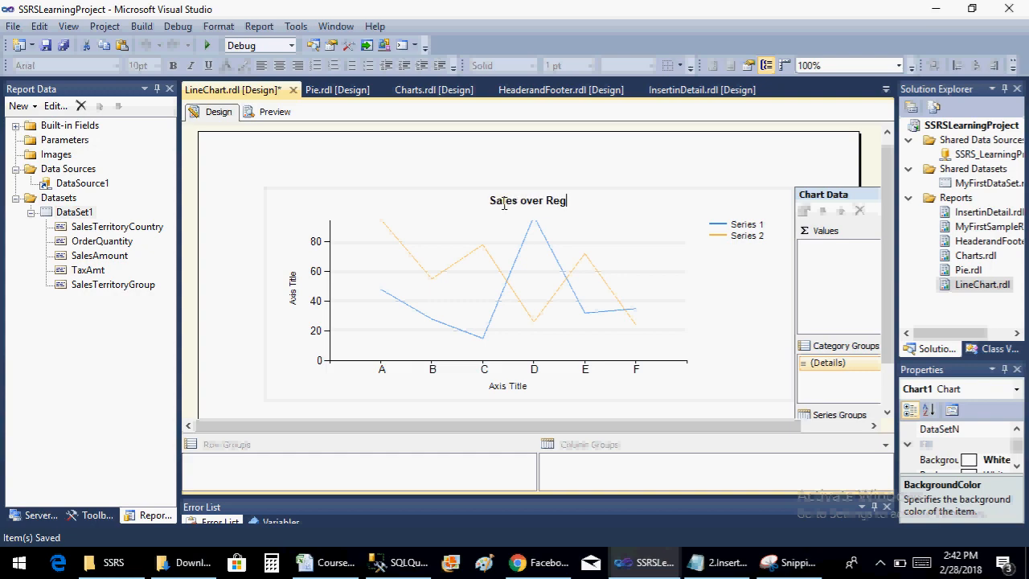
left_click(580, 150)
key("ctrl+s")
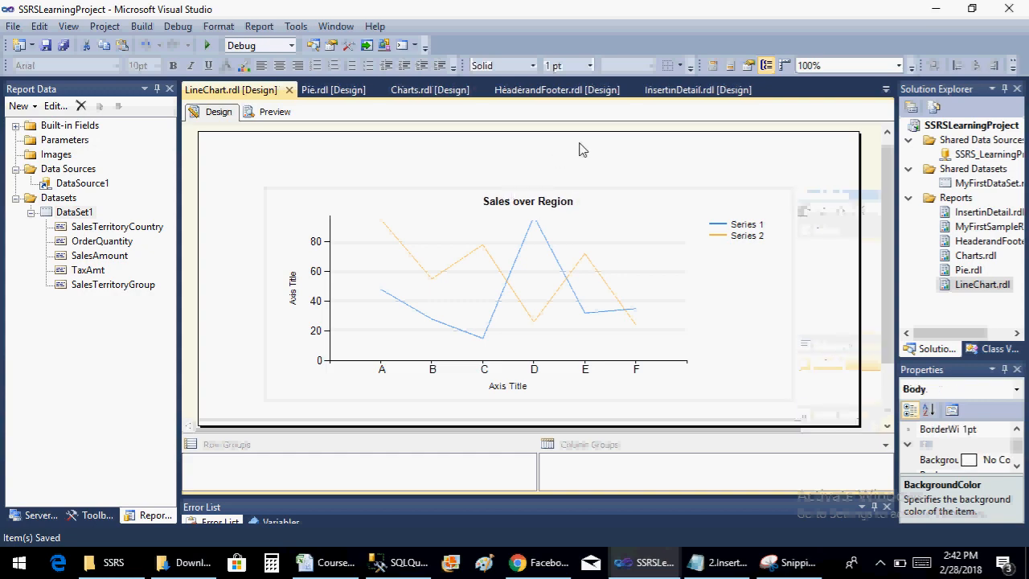
Add the SalesAmount field to the line chart's values
left_click(661, 188)
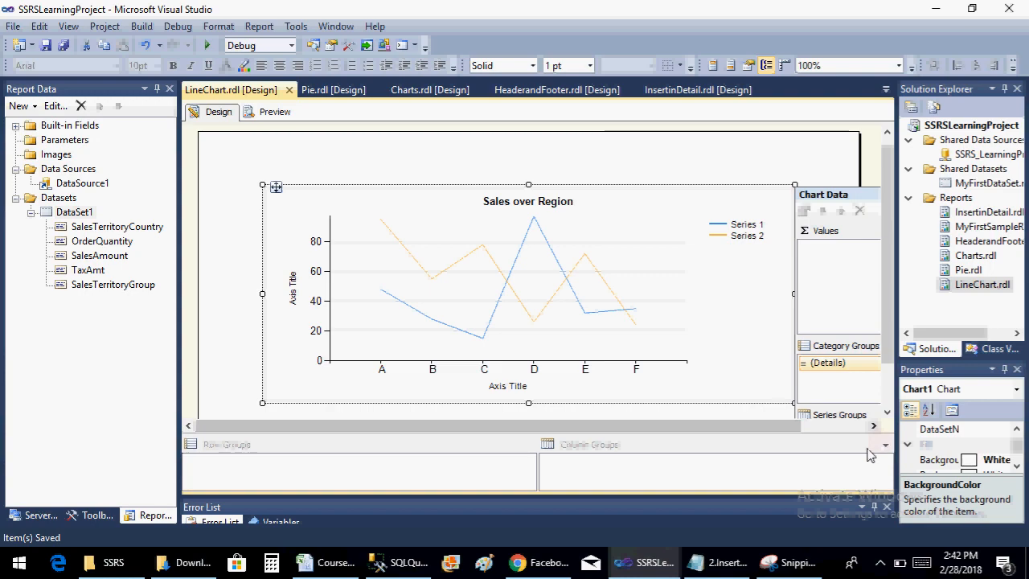
left_click(873, 425)
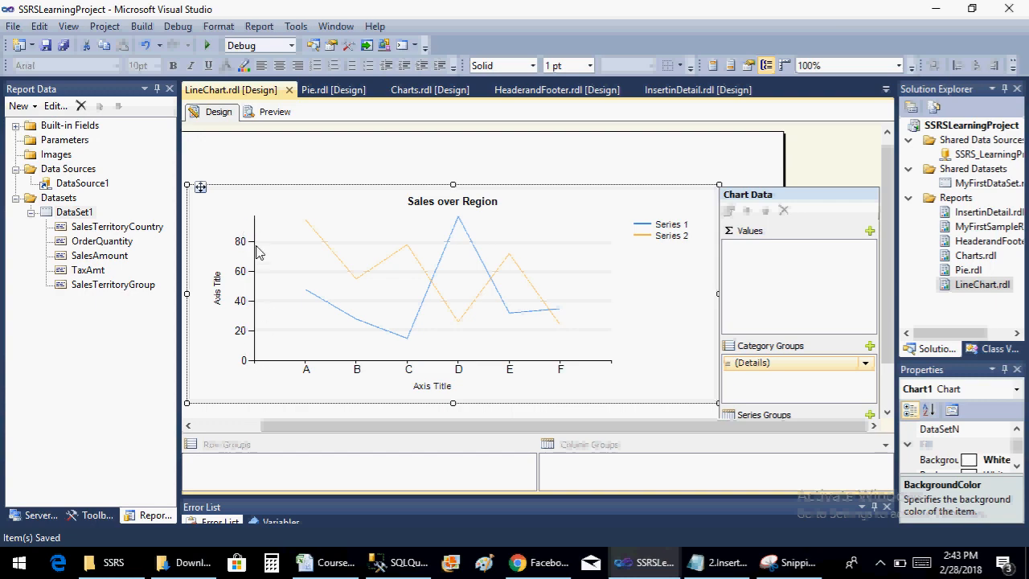
left_click(869, 232)
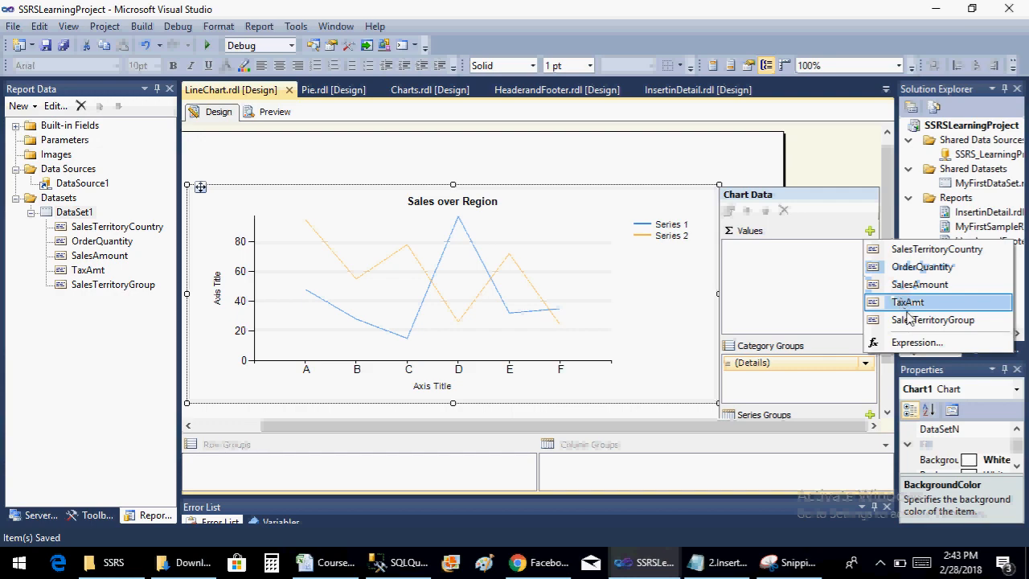
left_click(920, 286)
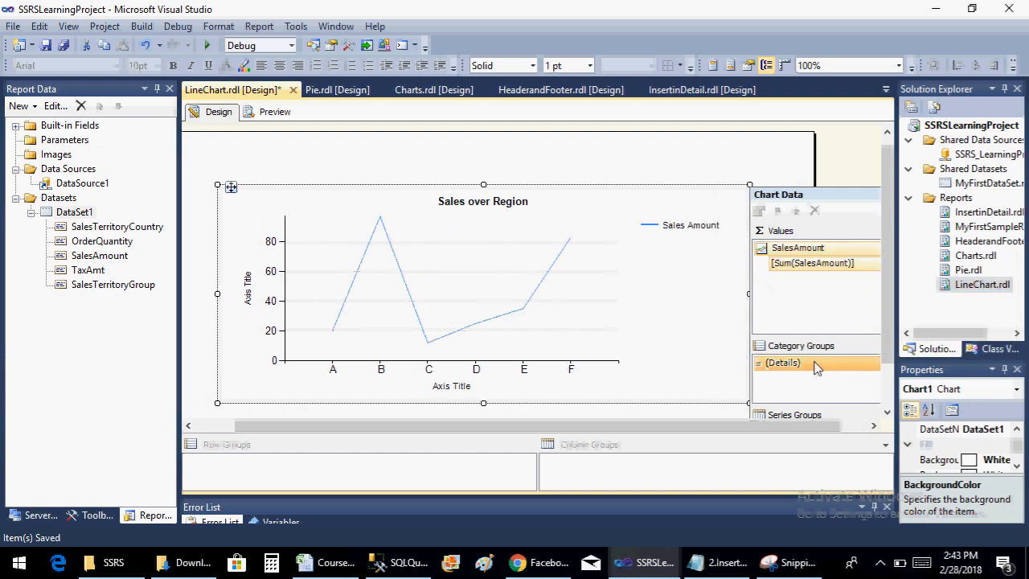
Set the chart's category group to SalesTerritoryCountry and check the report in preview before returning to the design
left_click(876, 426)
left_click(865, 363)
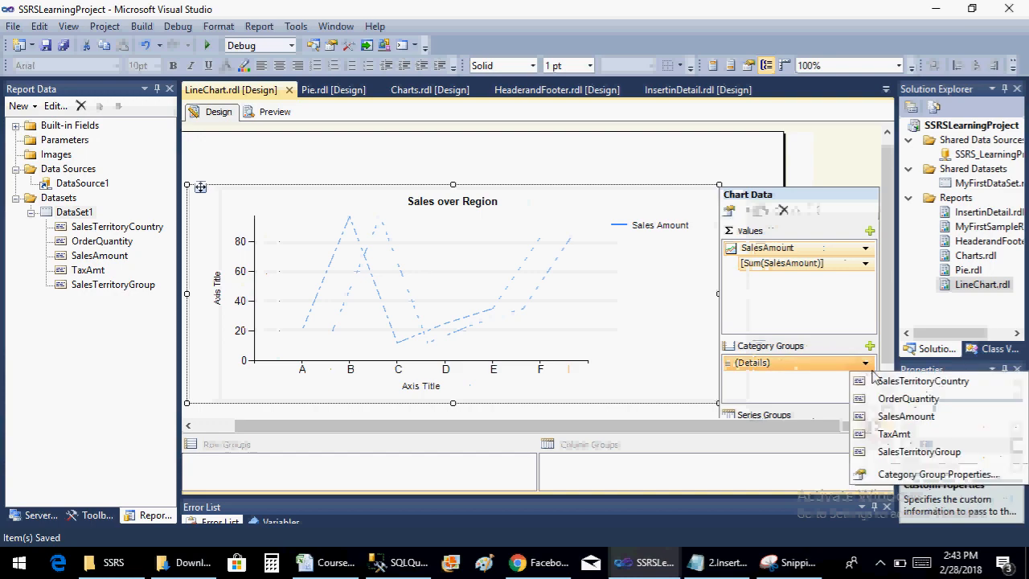
left_click(362, 324)
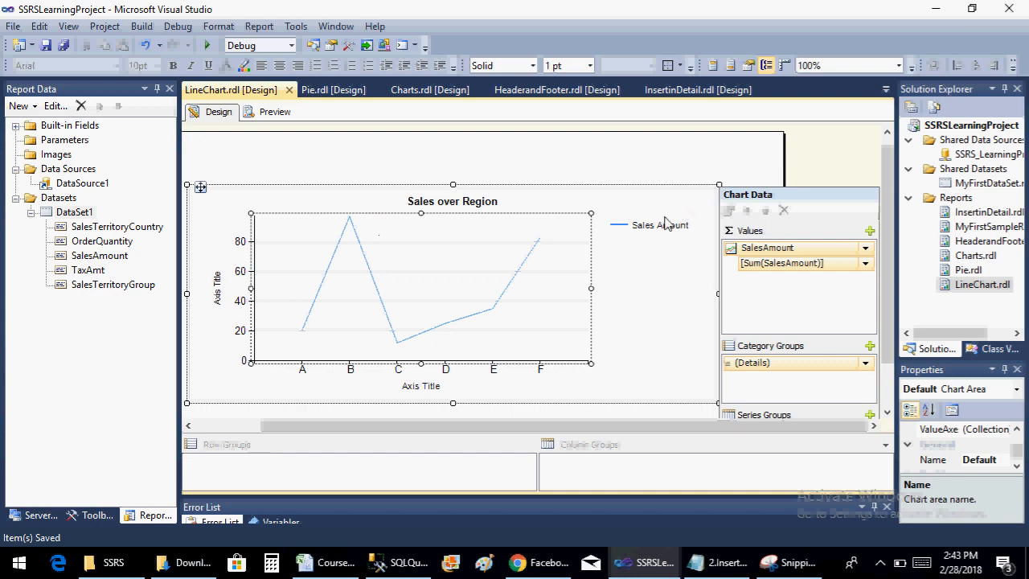
left_click(866, 363)
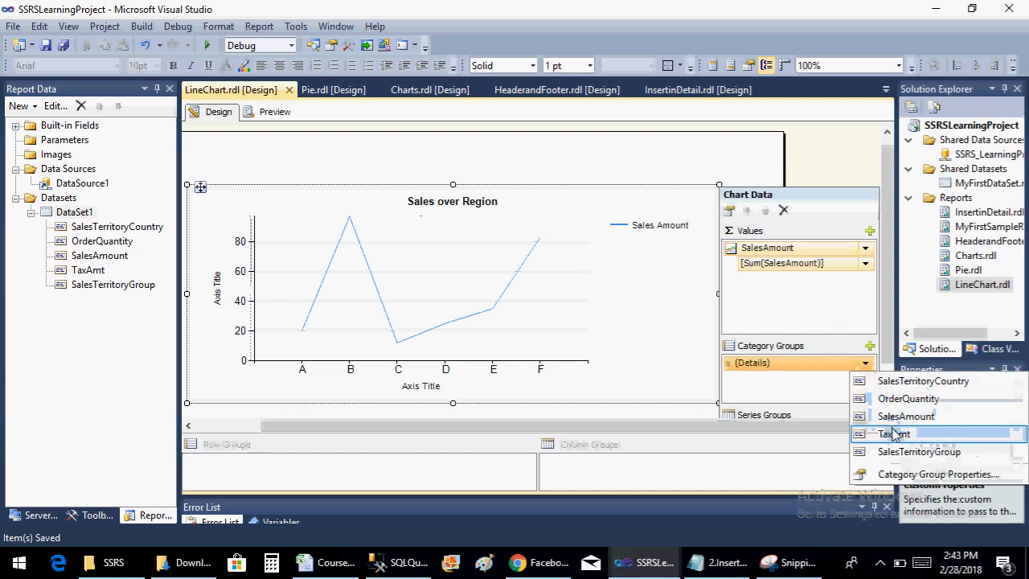
left_click(906, 381)
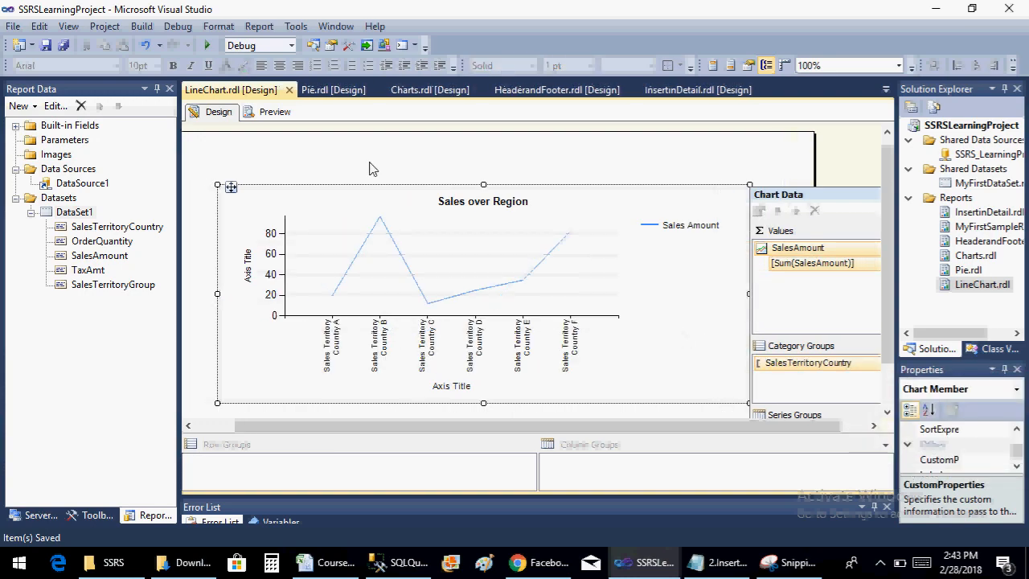
left_click(286, 116)
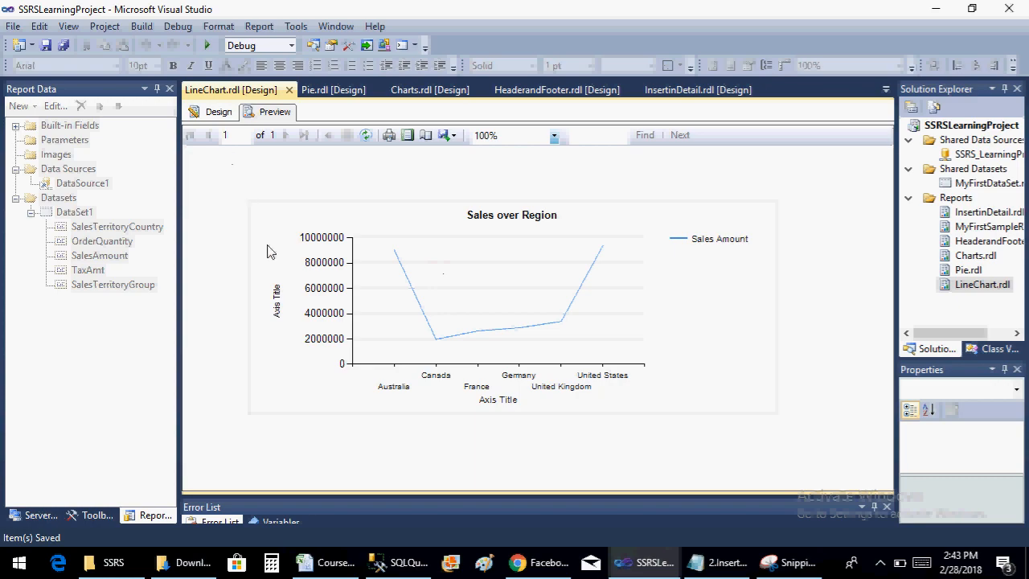
left_click(214, 114)
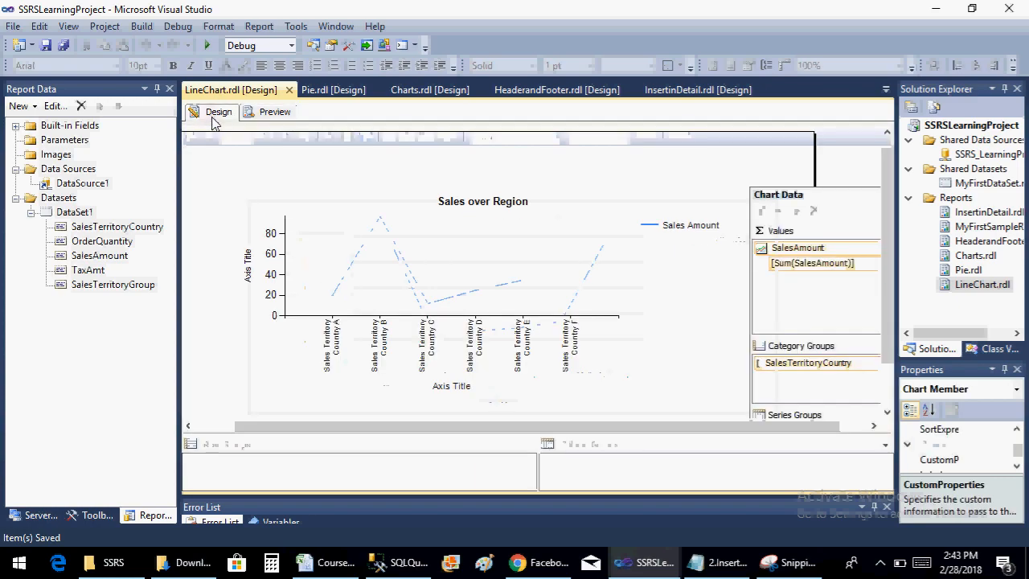
Change the vertical axis title of the line chart to "Sales Amount"
left_click(251, 274)
left_click(251, 274)
left_click(251, 273)
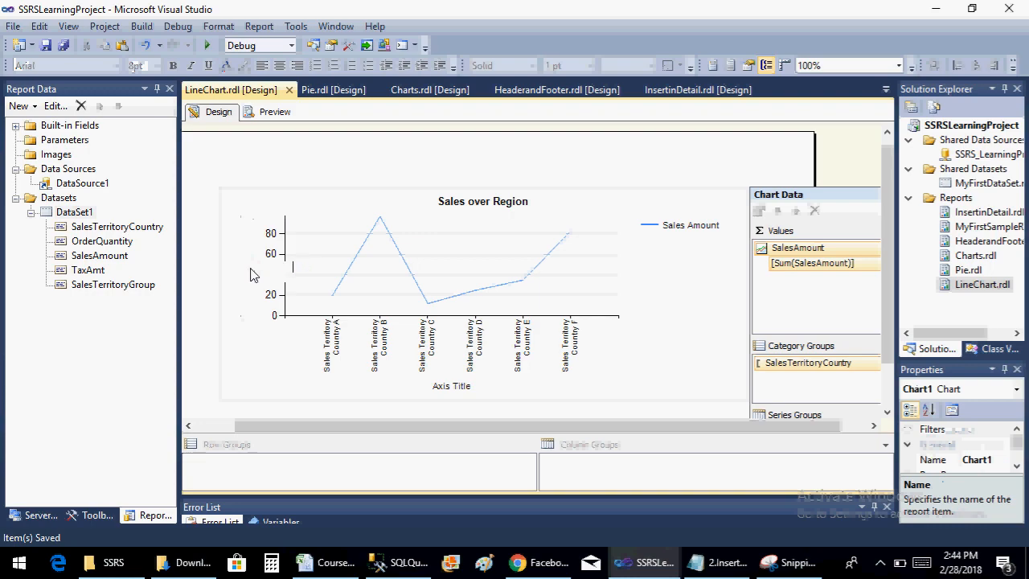
type("Sales A")
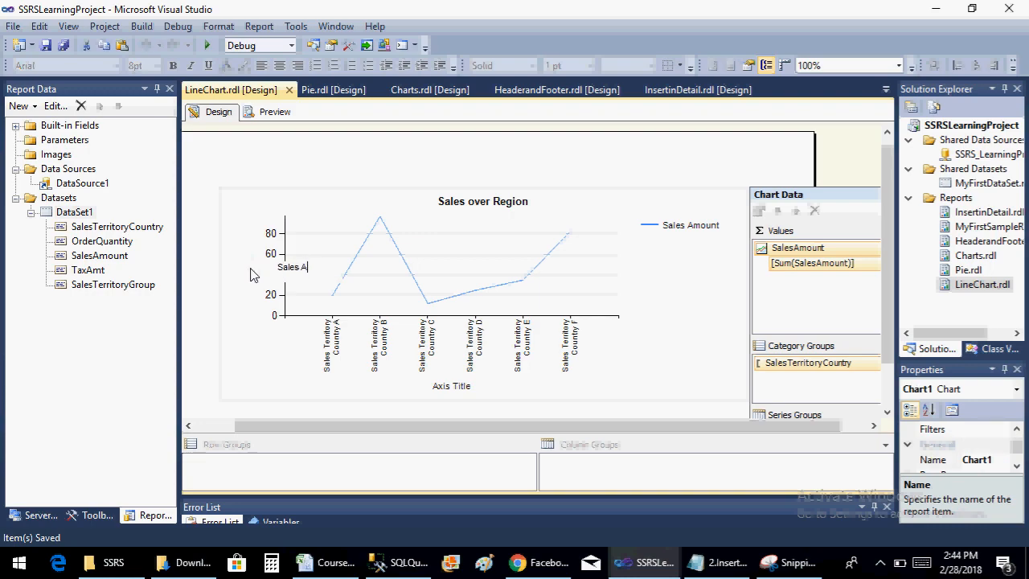
type("mount")
Change the horizontal axis title to "CountryRegion" and save the report
left_click(451, 391)
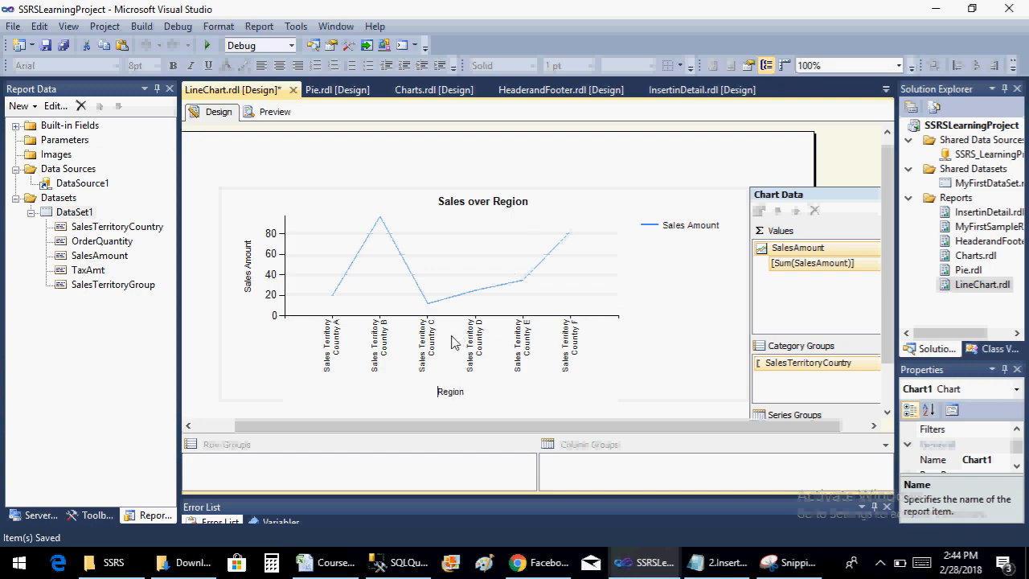
type("Country")
left_click(563, 167)
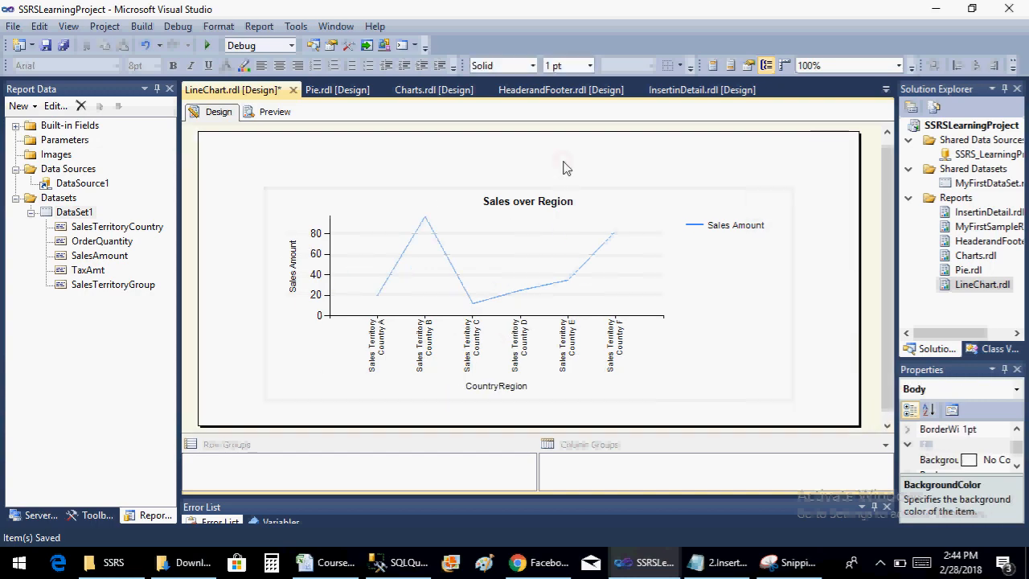
key("ctrl+s")
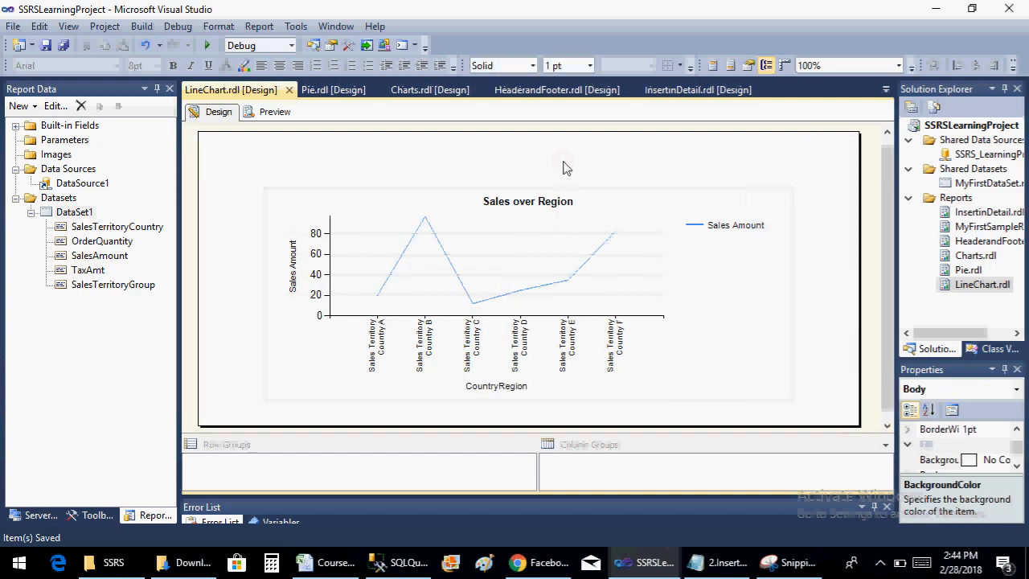
Show data labels on the Sales Amount series and check them in the report preview before returning to the design
left_click(434, 239)
left_click(434, 240)
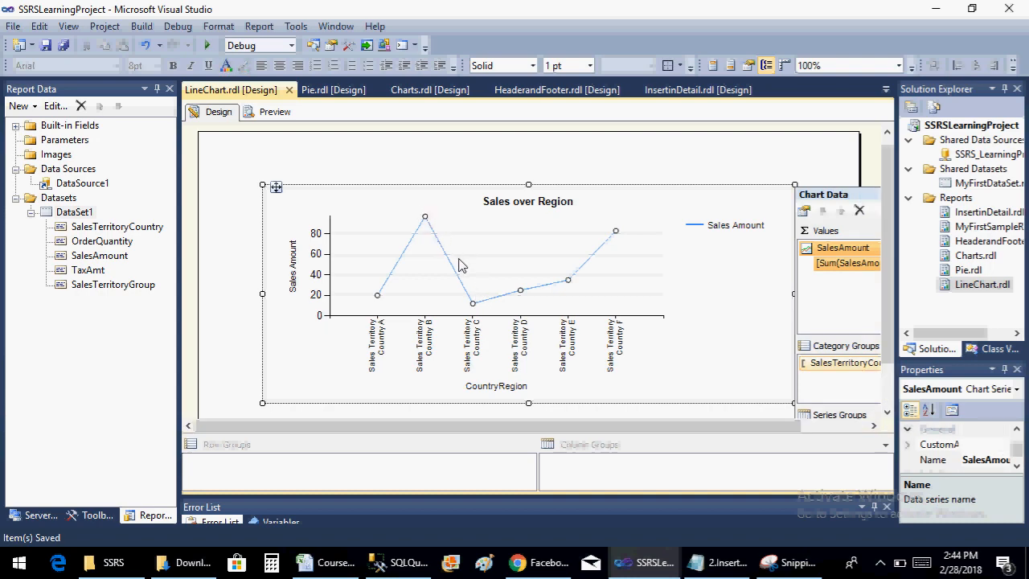
right_click(452, 273)
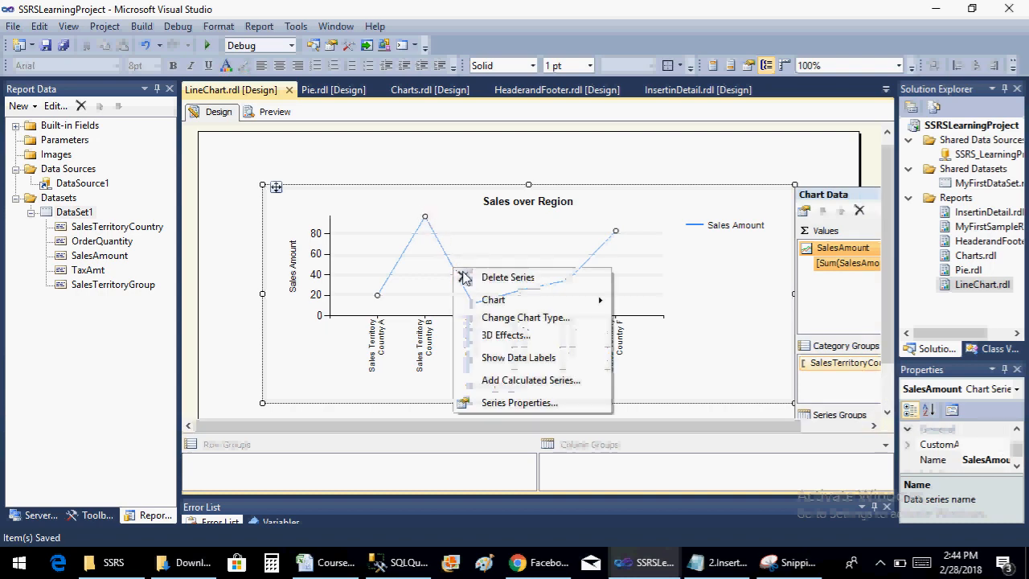
left_click(488, 358)
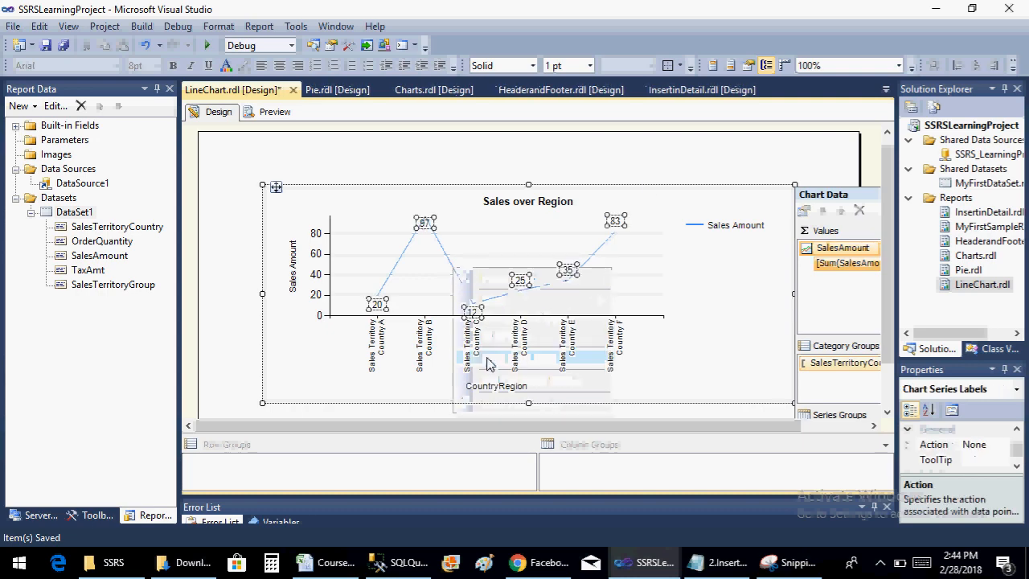
left_click(275, 112)
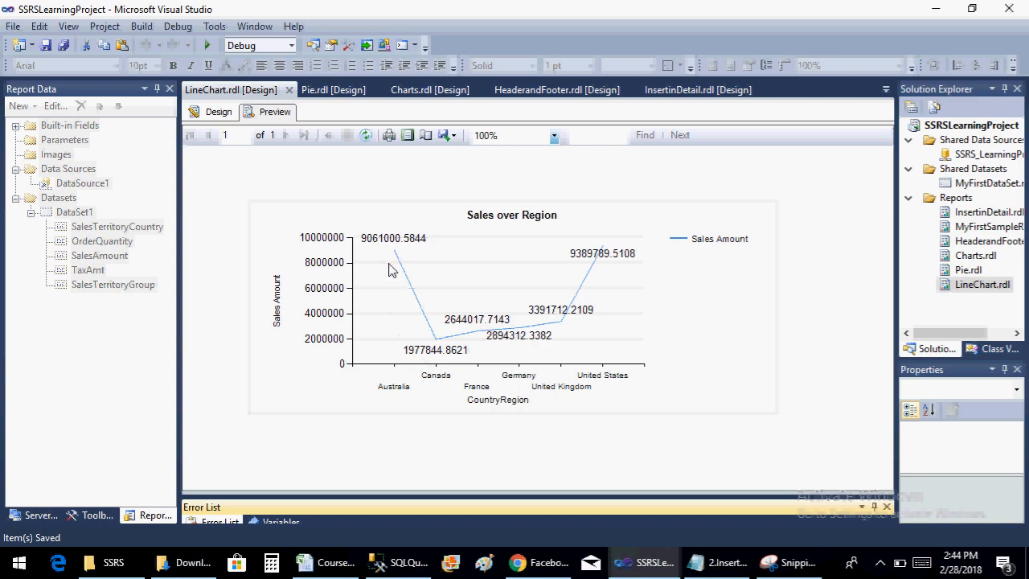
left_click(218, 113)
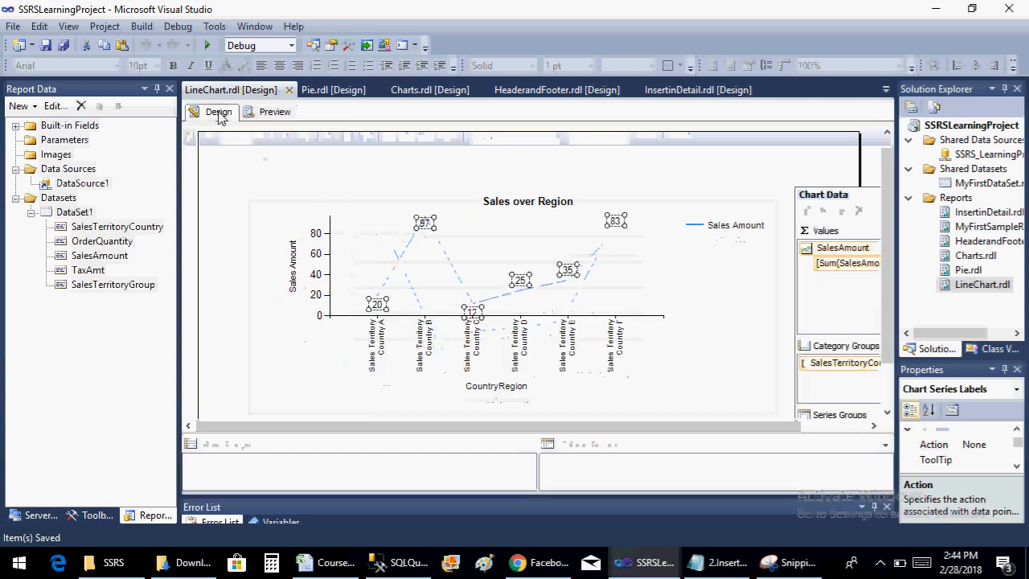
Try TaxAmt as the chart's series group and delete that group again
left_click(874, 426)
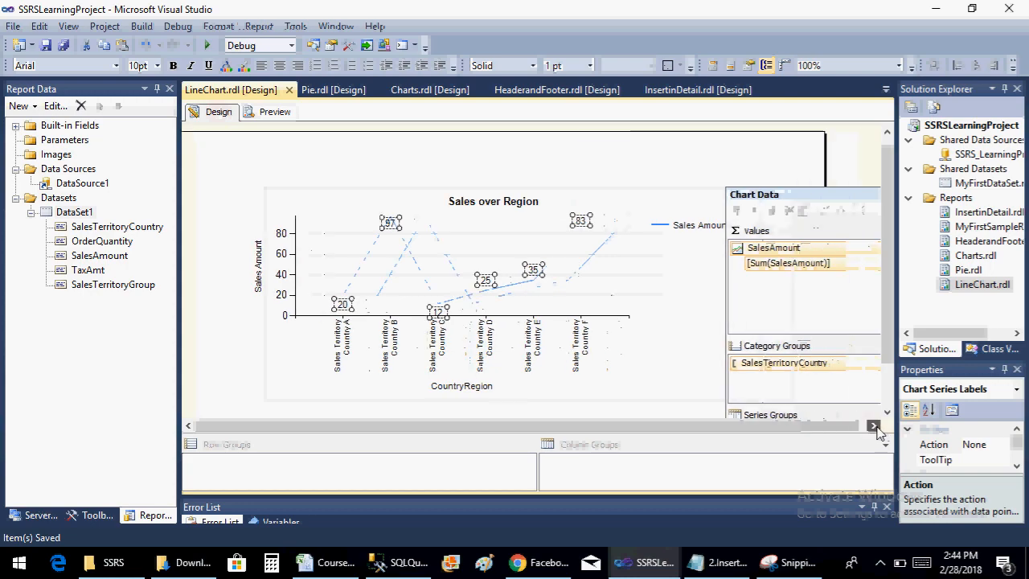
left_click(874, 426)
left_click(888, 412)
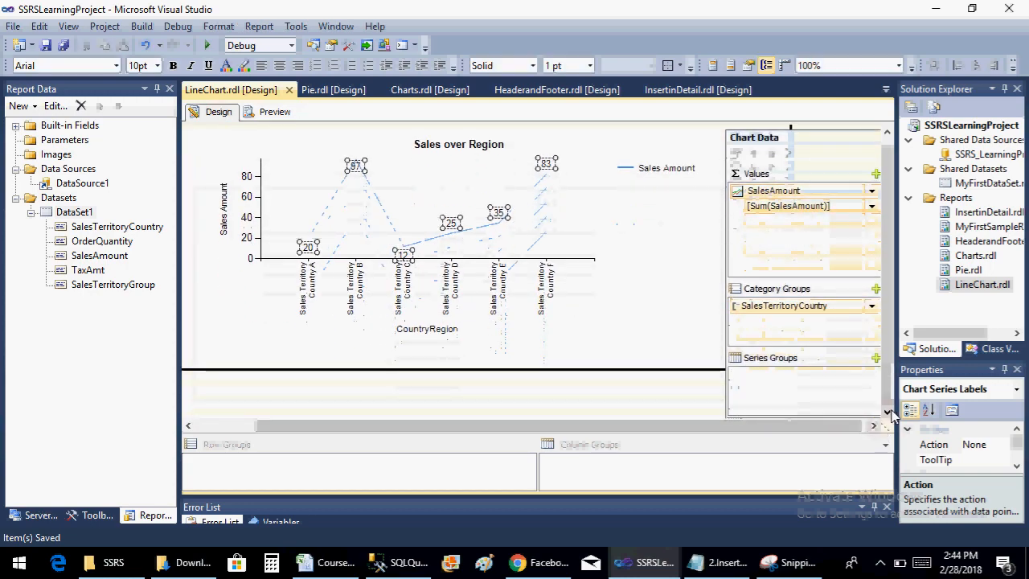
left_click(875, 358)
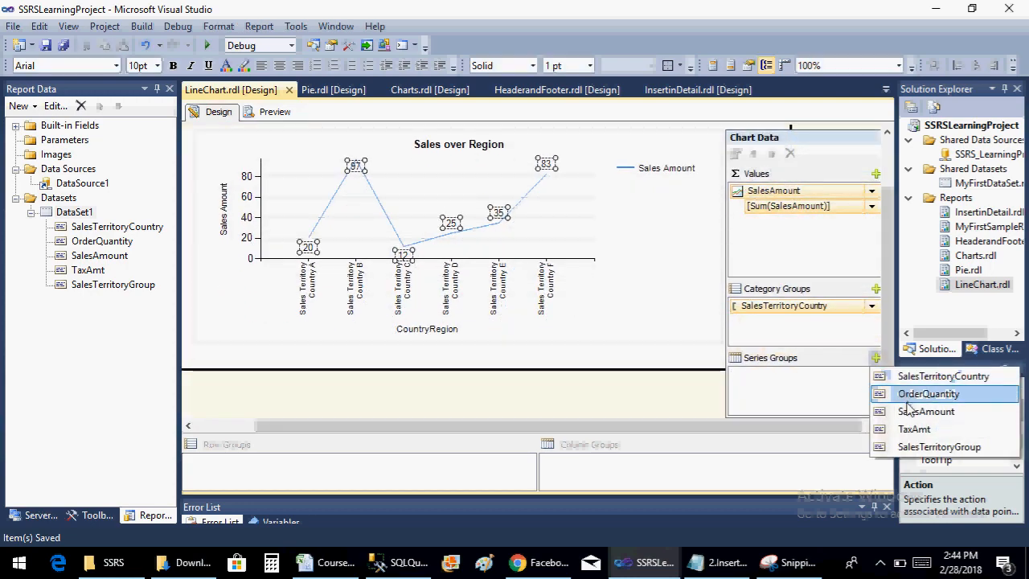
left_click(912, 430)
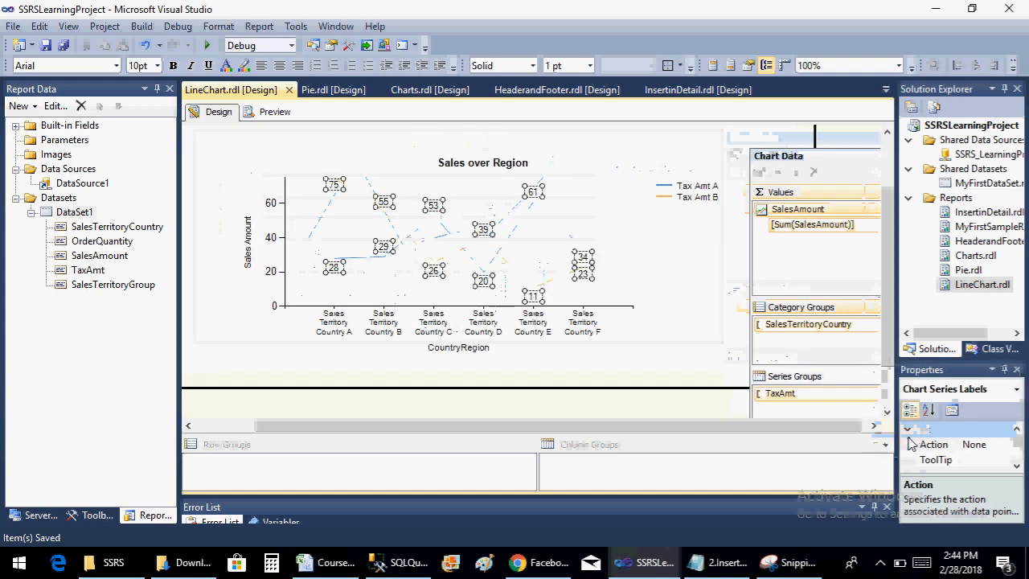
right_click(846, 393)
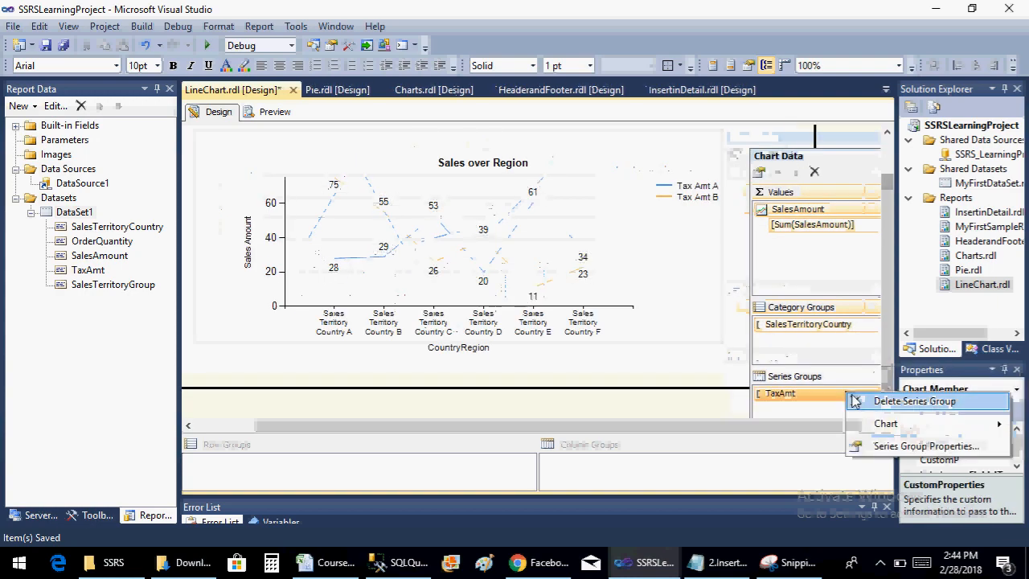
left_click(856, 401)
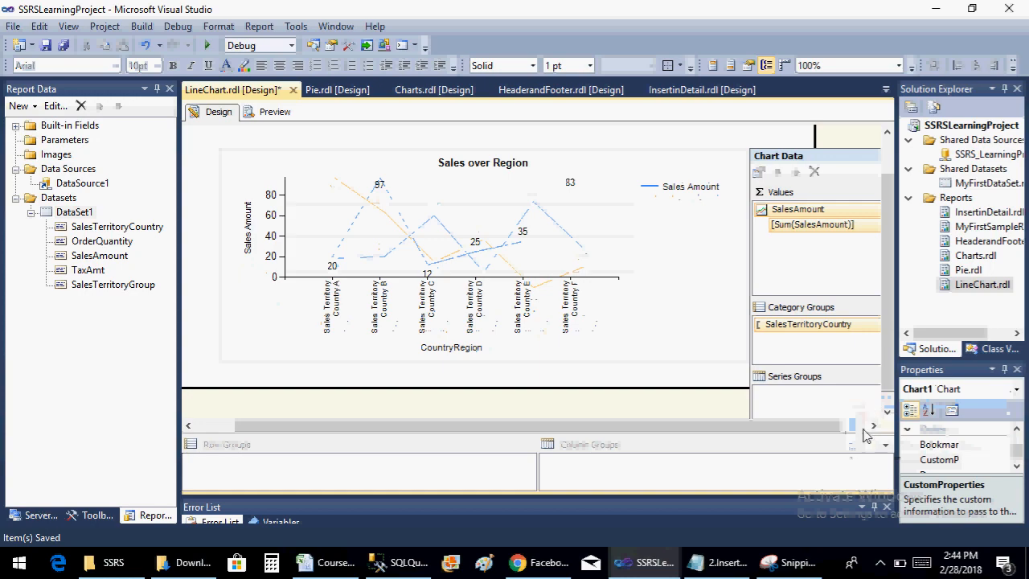
Try SalesTerritoryGroup as the line chart's series group and check the result in the report preview before returning to the design
left_click(869, 377)
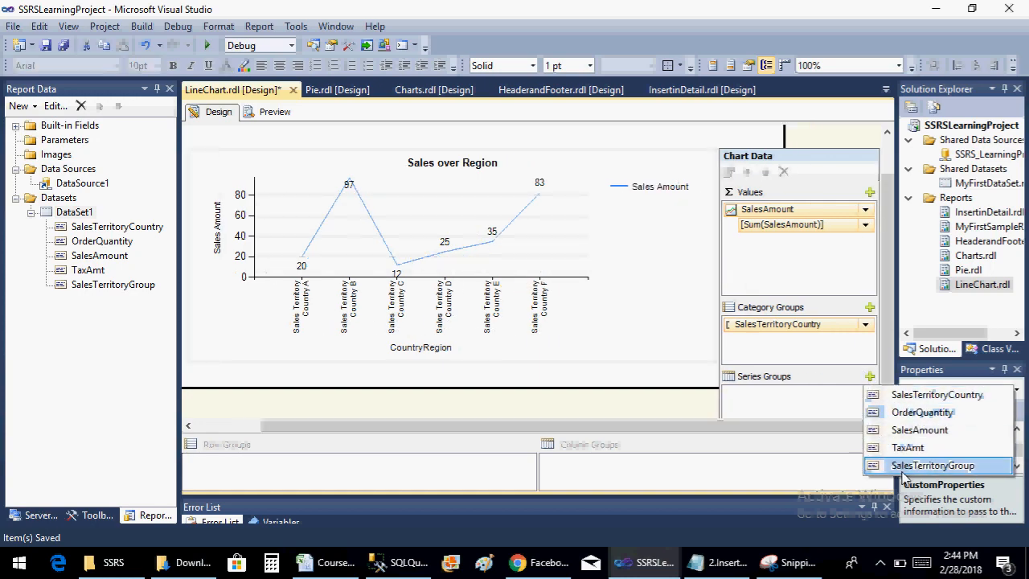
left_click(904, 469)
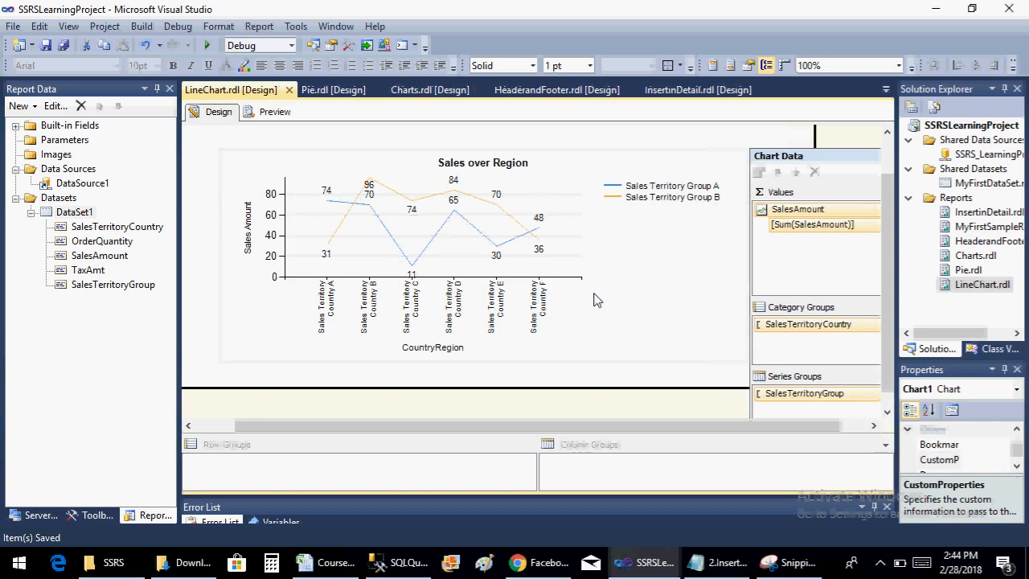
left_click(274, 113)
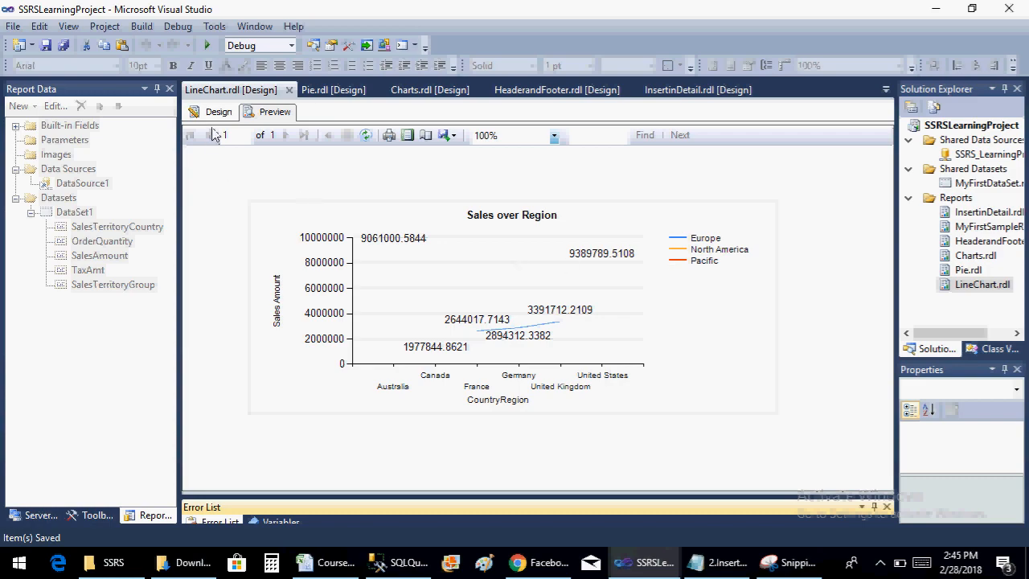
left_click(213, 112)
Hide the data labels of the Sales Amount series, show them again and save the report
left_click(428, 229)
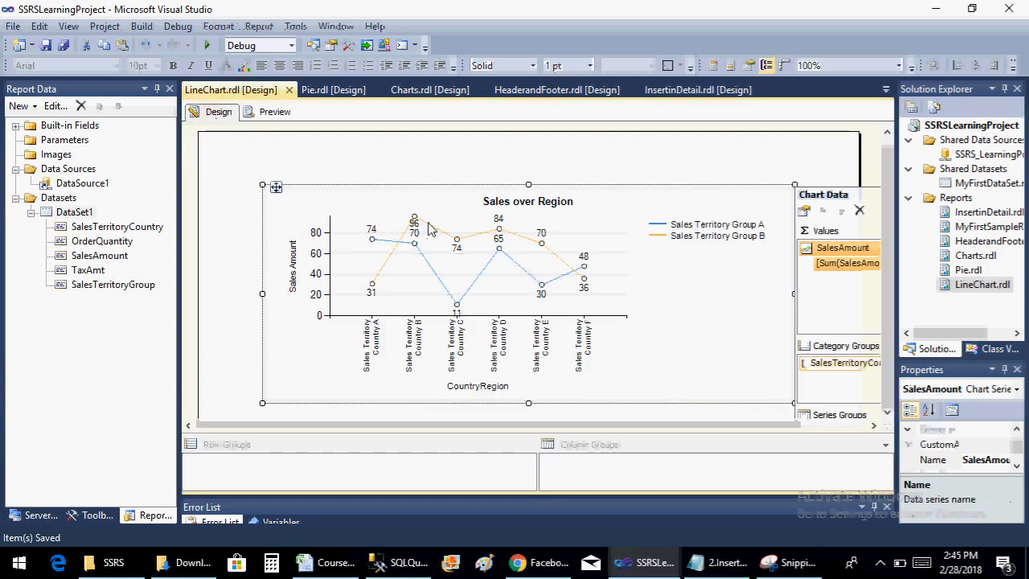
right_click(428, 229)
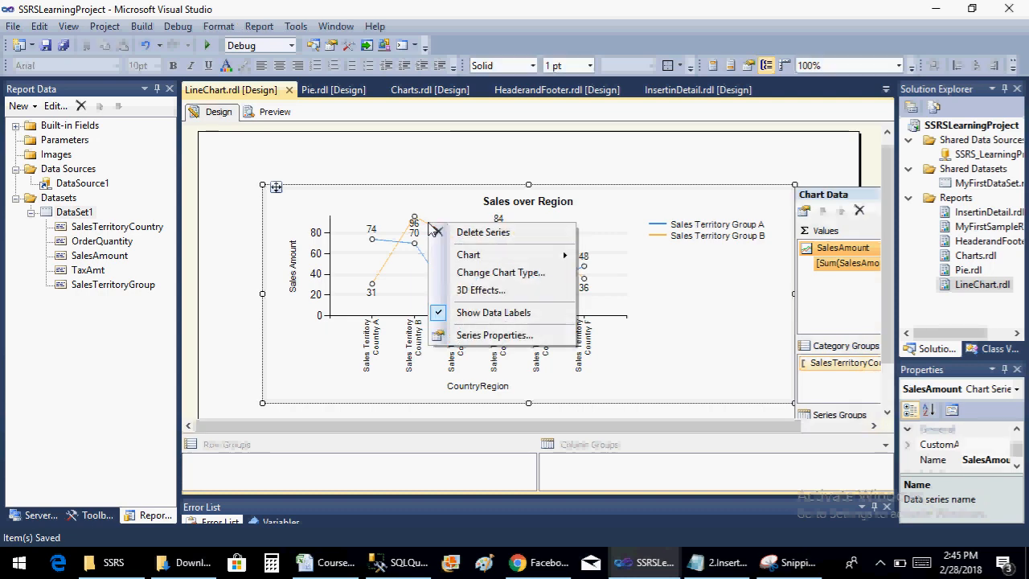
left_click(486, 320)
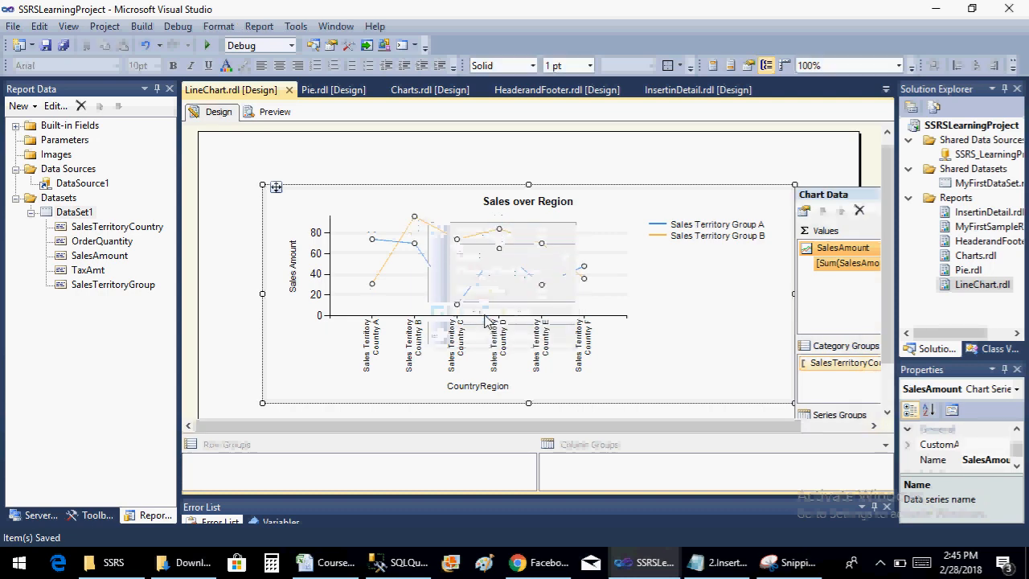
right_click(427, 230)
left_click(513, 323)
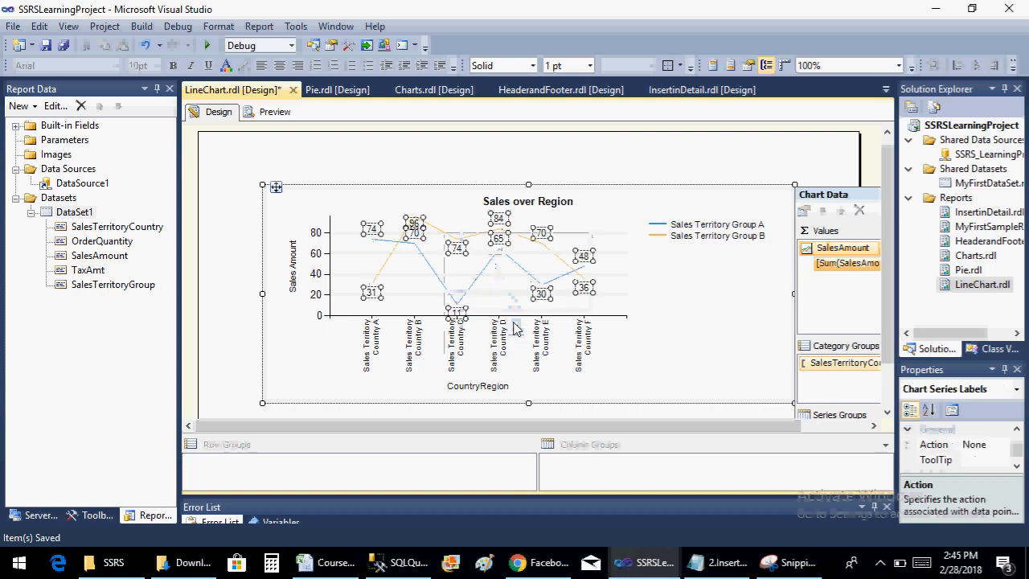
key("ctrl+s")
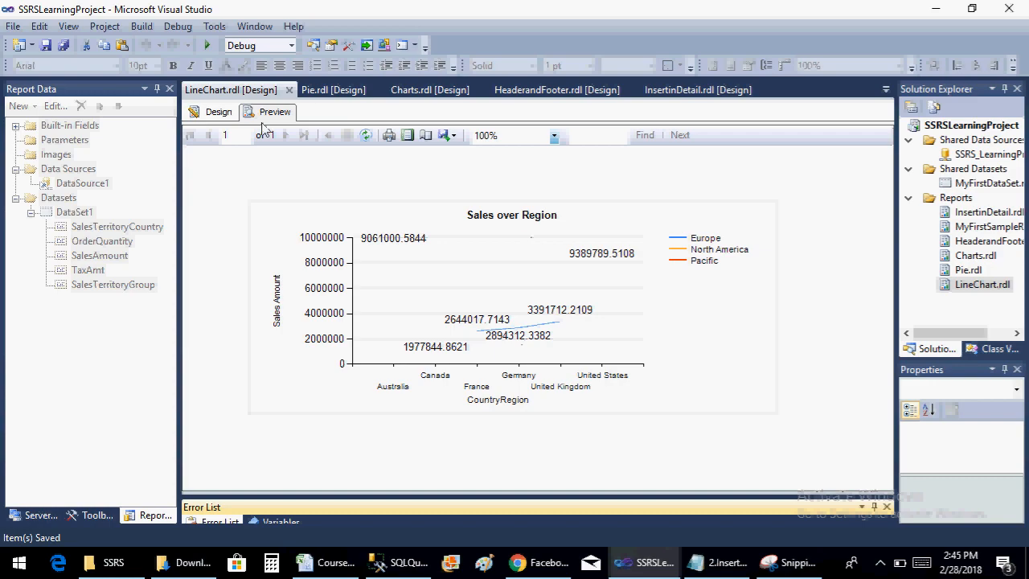
Delete the SalesTerritoryGroup series group from the chart design and save the report
left_click(235, 113)
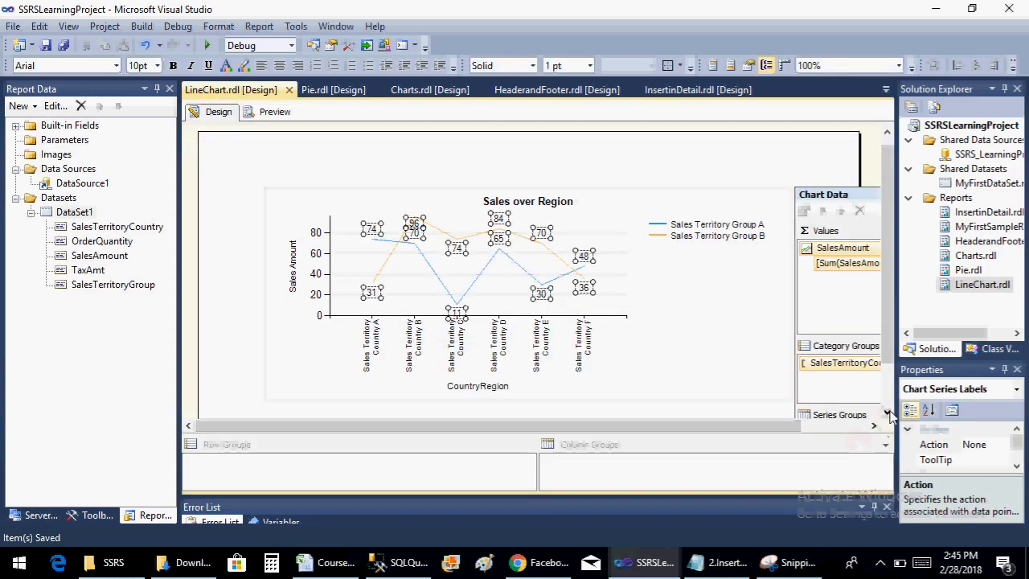
scroll(882, 412, "down", 2)
right_click(844, 386)
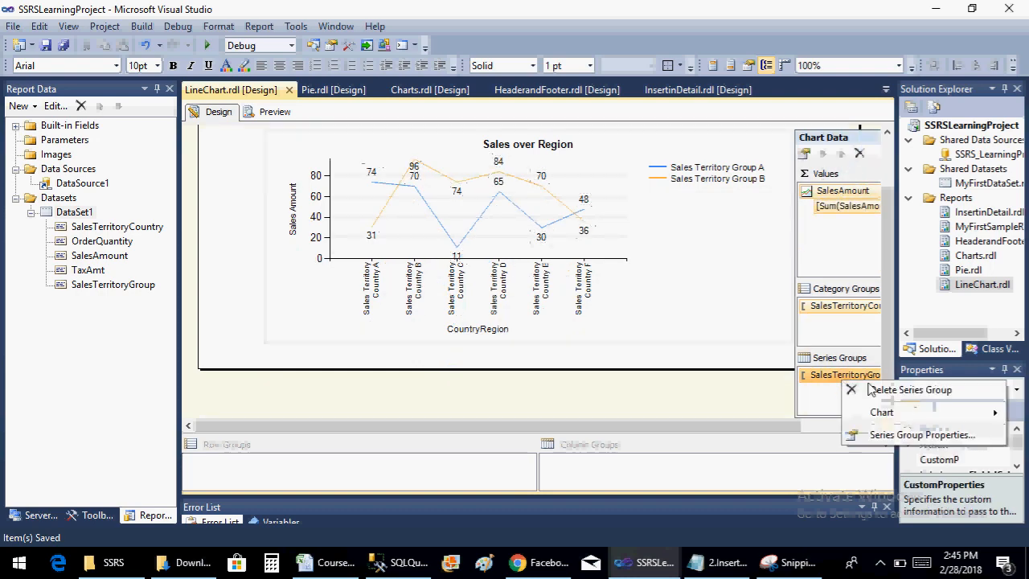
left_click(864, 392)
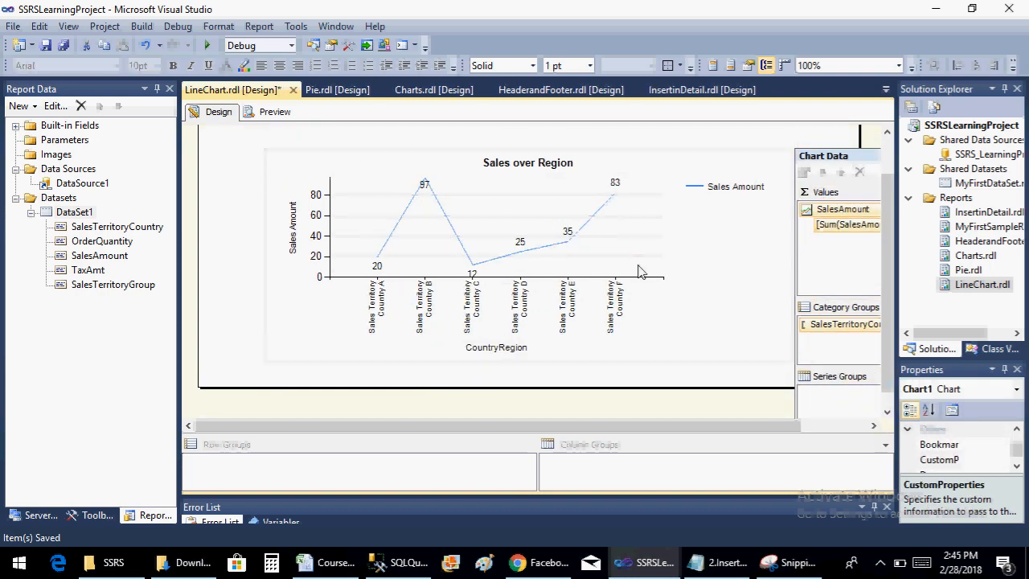
key("ctrl+s")
Try the Line with Markers chart type and check it in the report preview before returning to the design
right_click(495, 231)
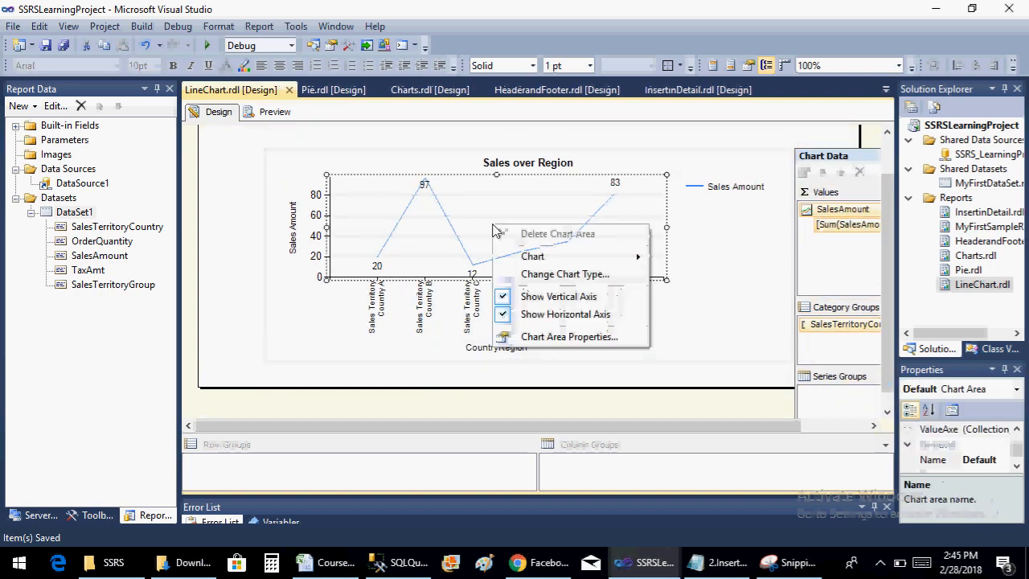
mouse_move(585, 259)
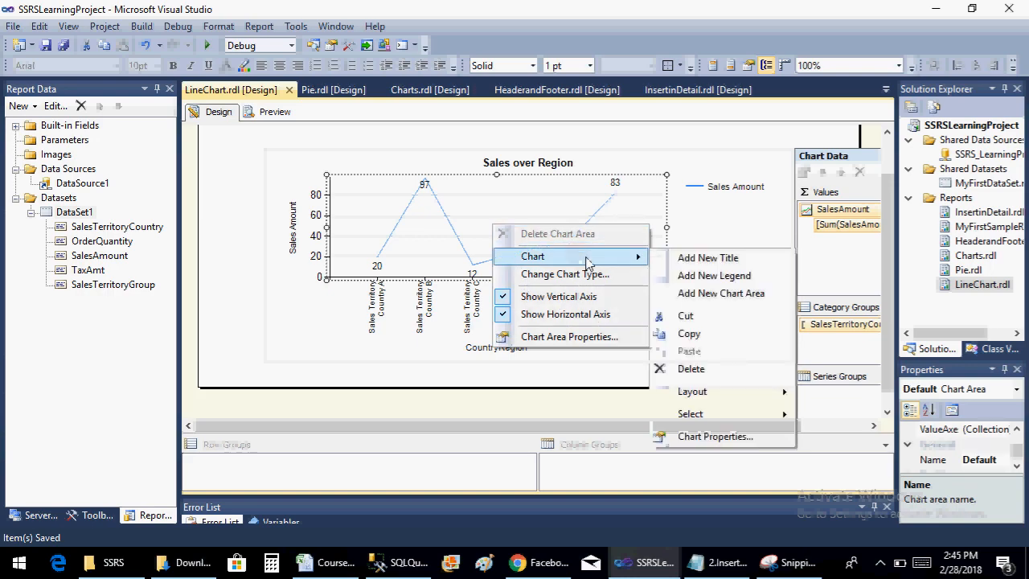
left_click(587, 274)
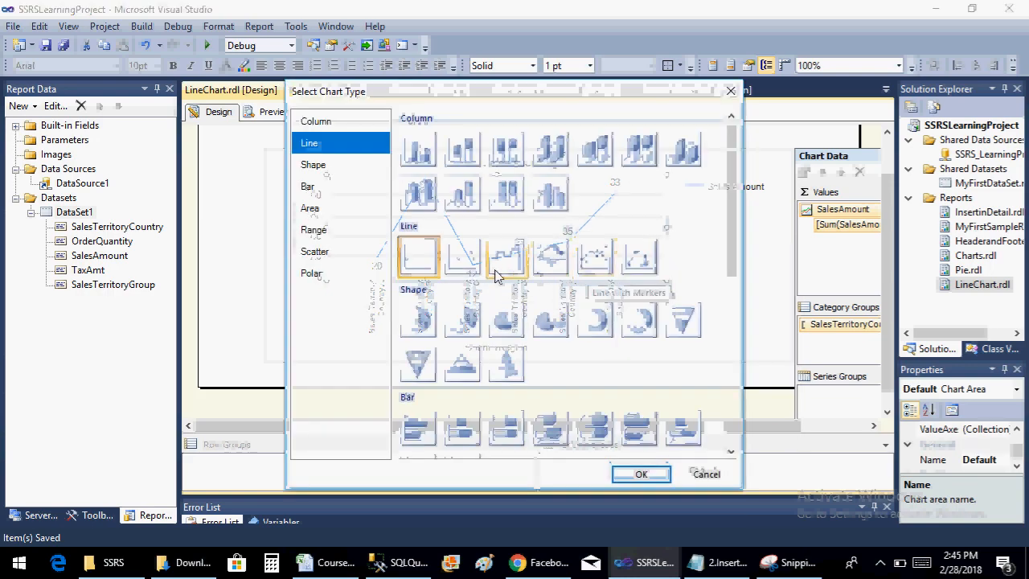
left_click(595, 255)
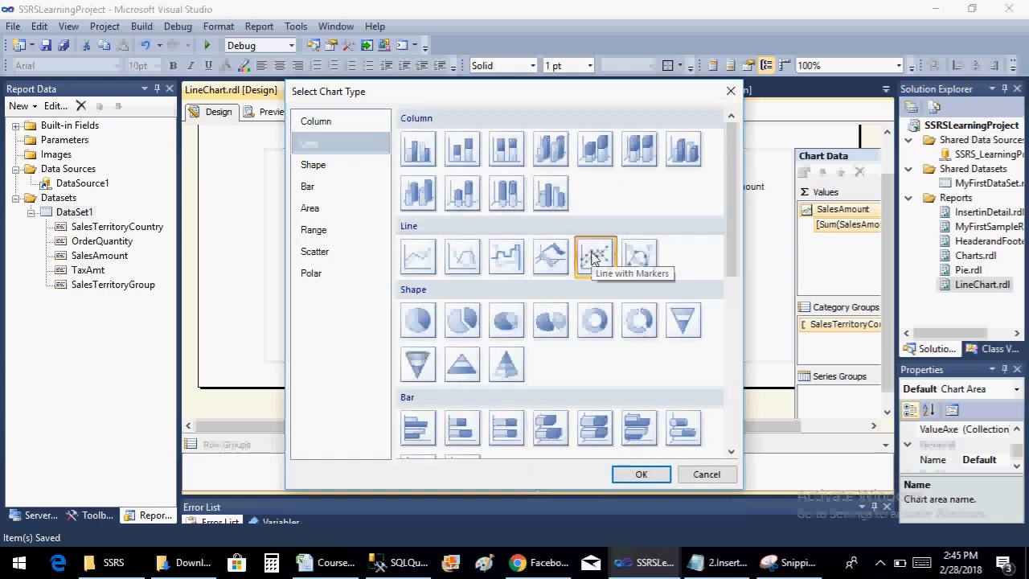
left_click(640, 474)
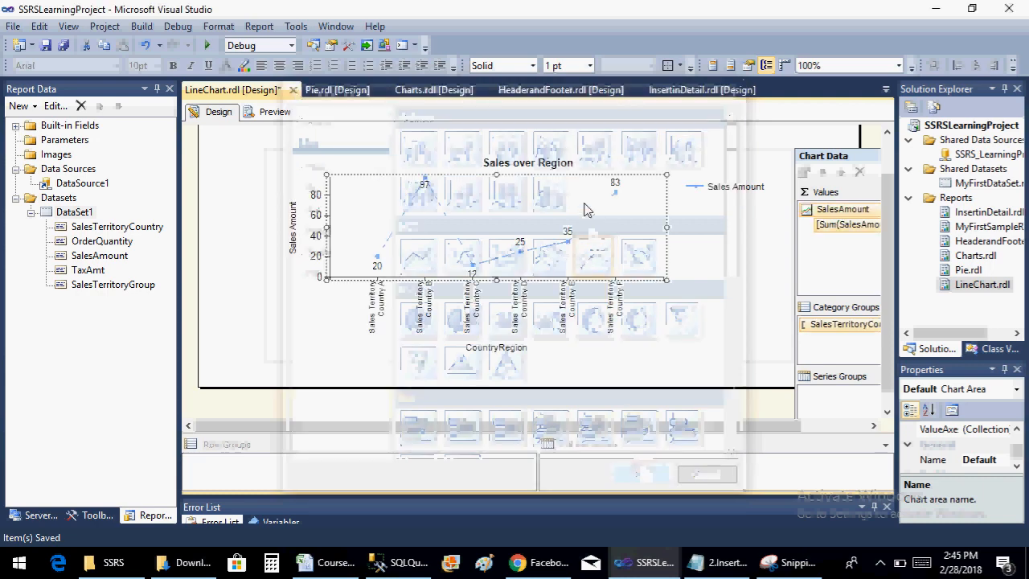
left_click(278, 112)
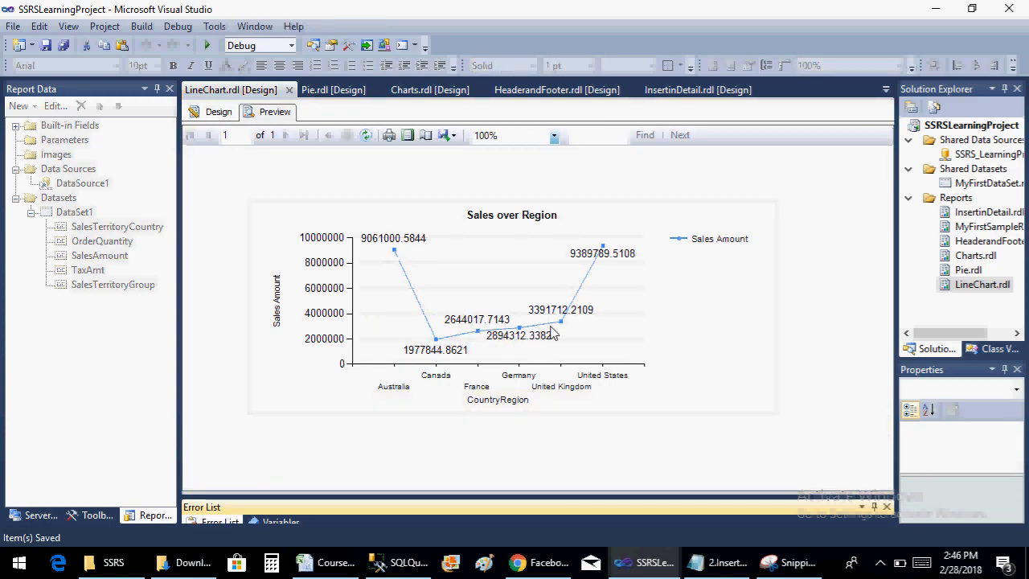
left_click(215, 112)
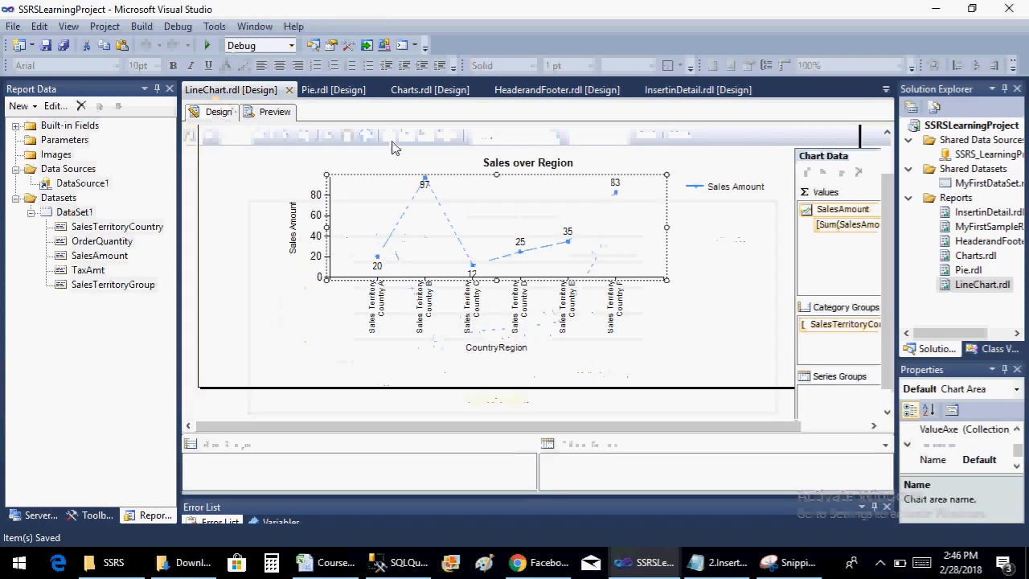
Change the Sales Amount series' chart type to 3-D Line and save the report
left_click(428, 187)
right_click(428, 187)
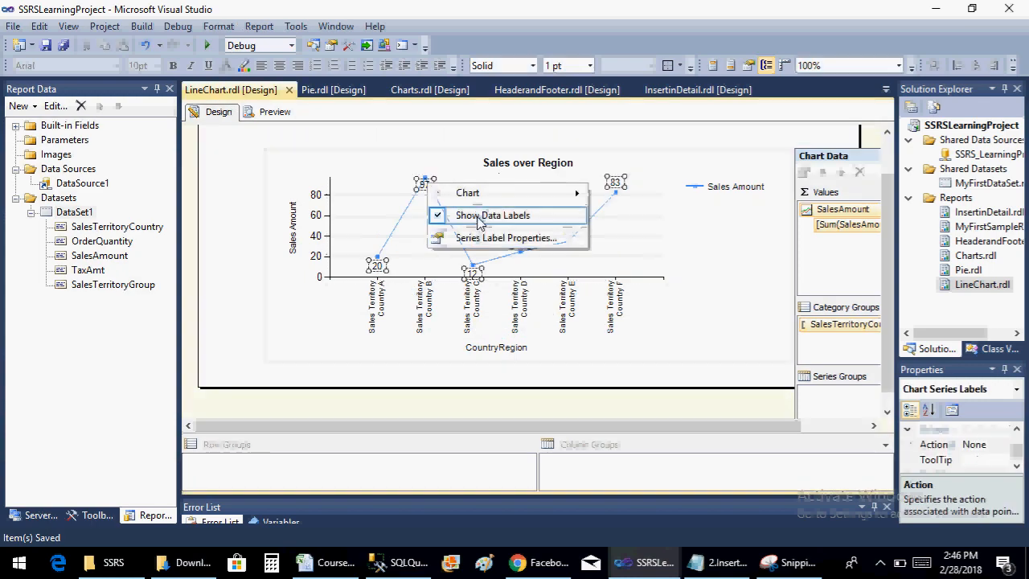
right_click(466, 252)
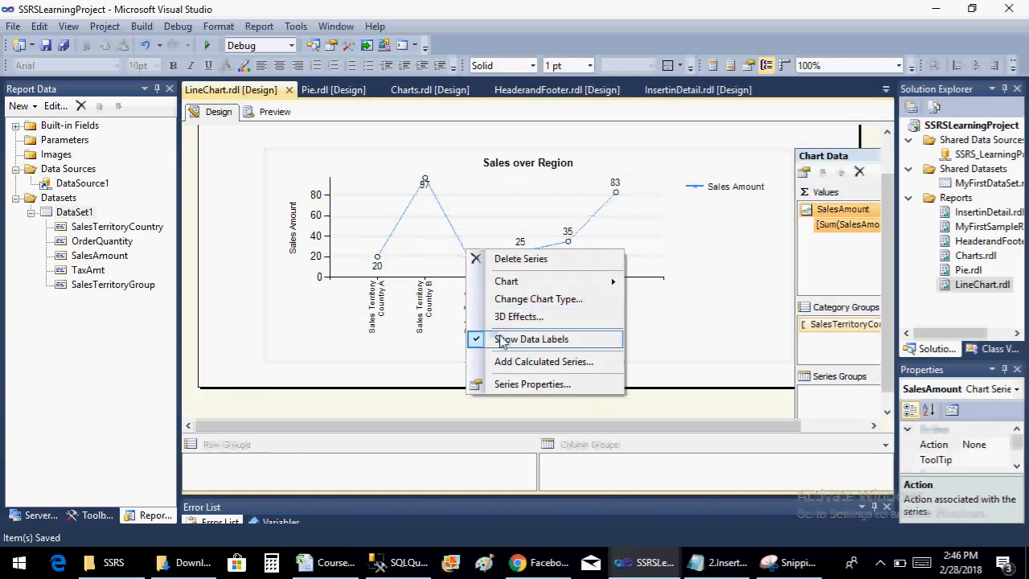
left_click(539, 299)
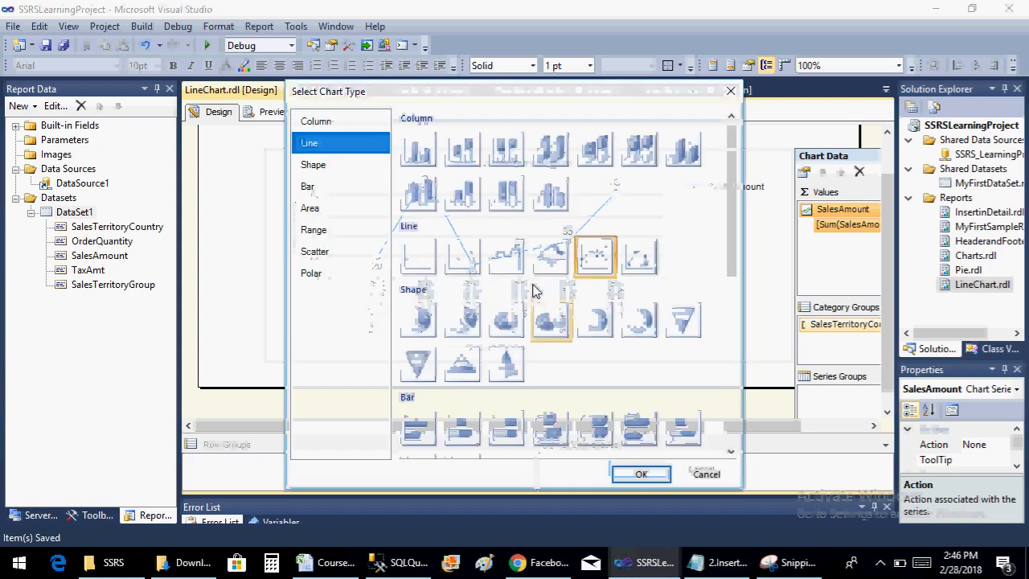
left_click(550, 255)
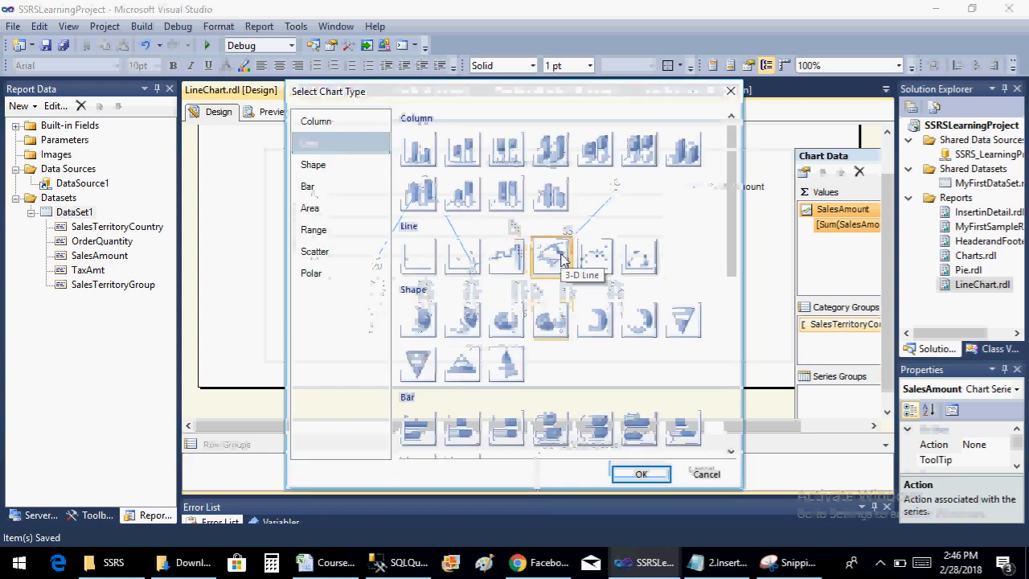
left_click(640, 474)
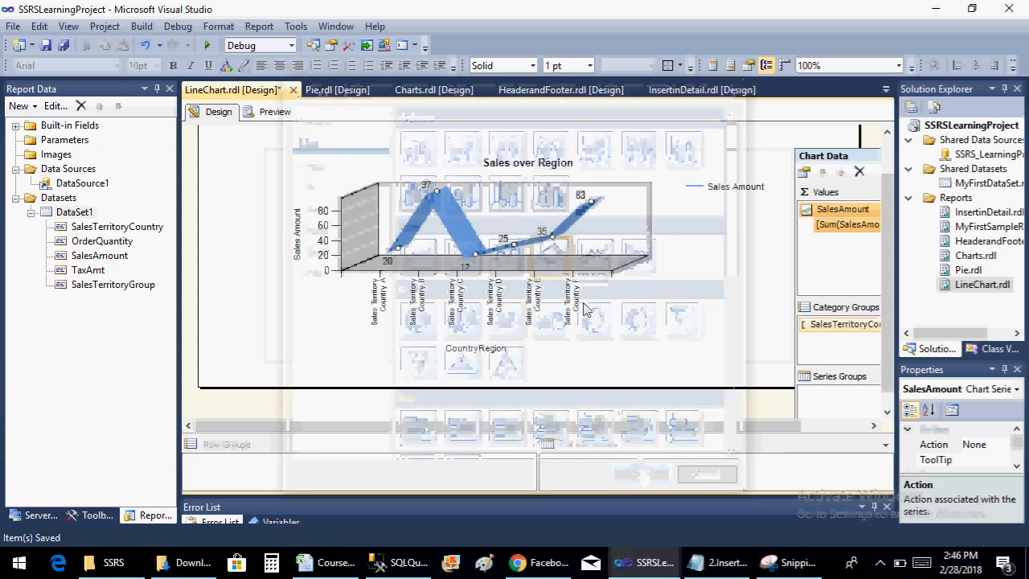
key("ctrl+s")
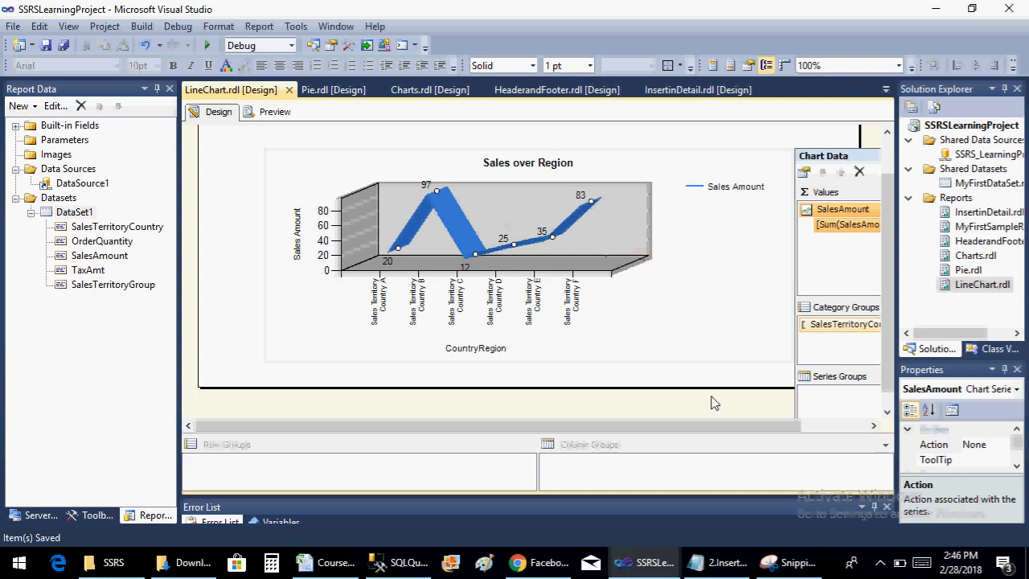
left_click(880, 567)
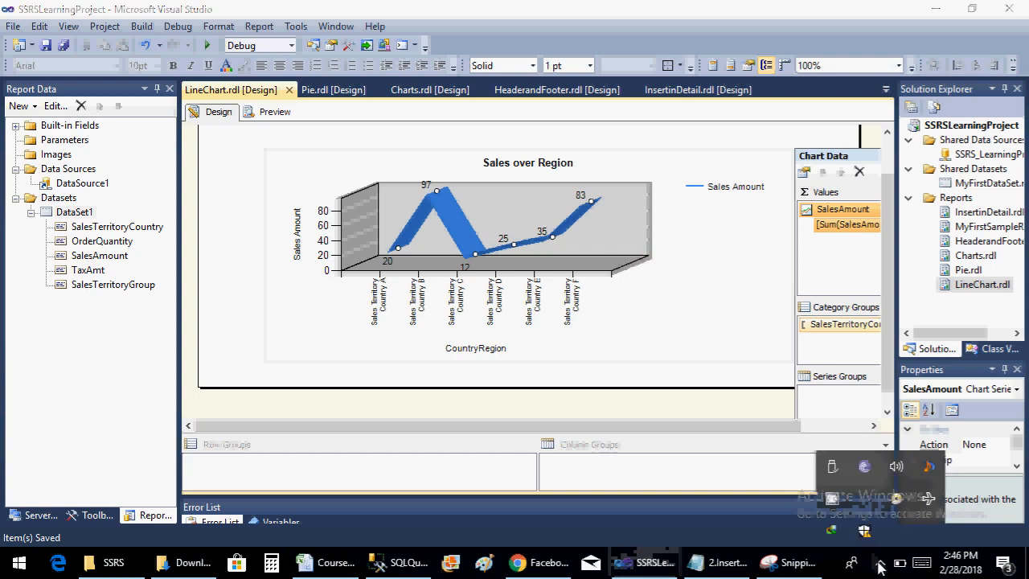
left_click(839, 508)
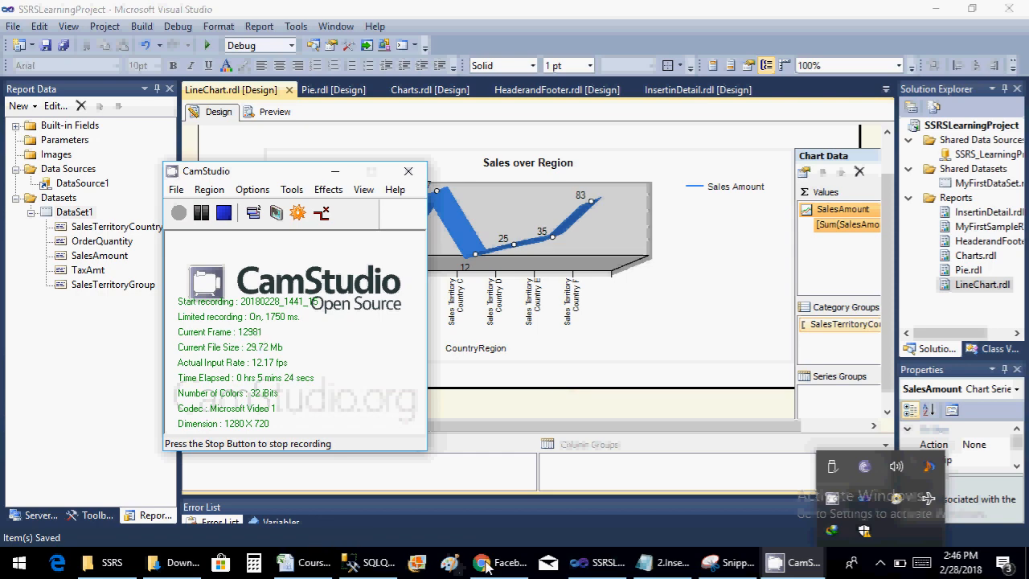
left_click(648, 567)
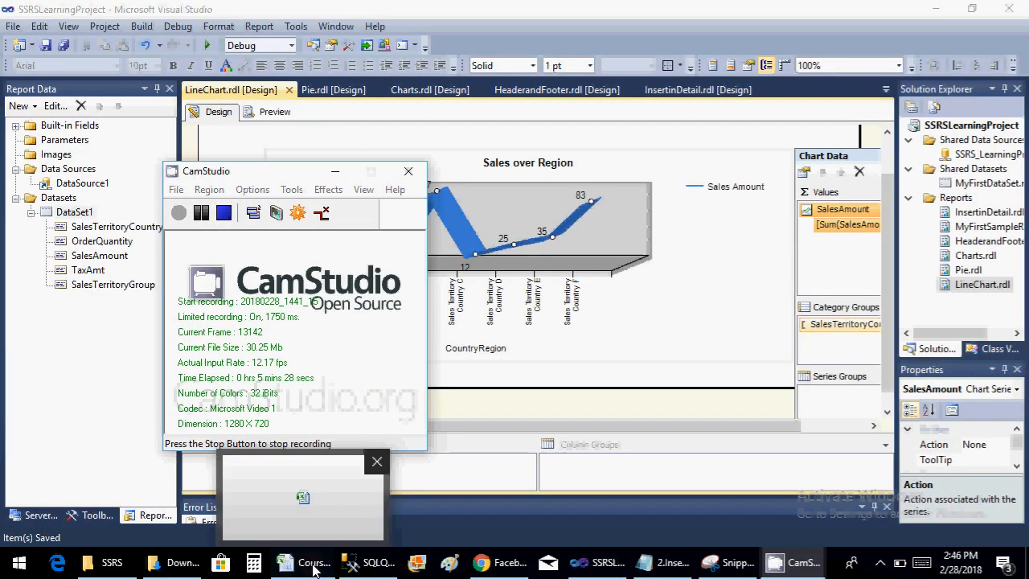
Switch to the CourseContent workbook in Excel and enter "Completed" as the status of the topic "2.Insert in detail"
left_click(315, 568)
left_click(294, 224)
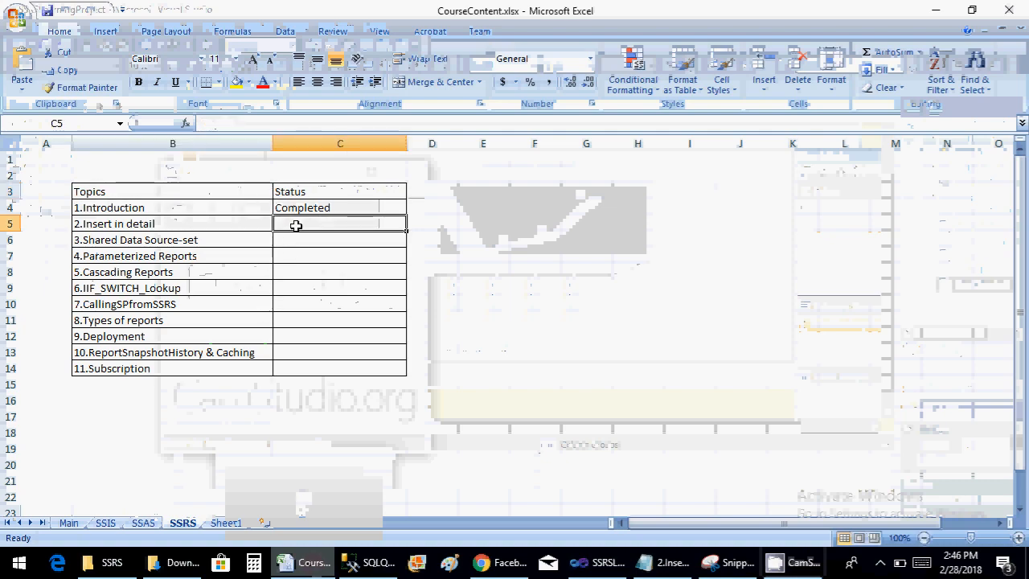
type("Completed")
key("Return")
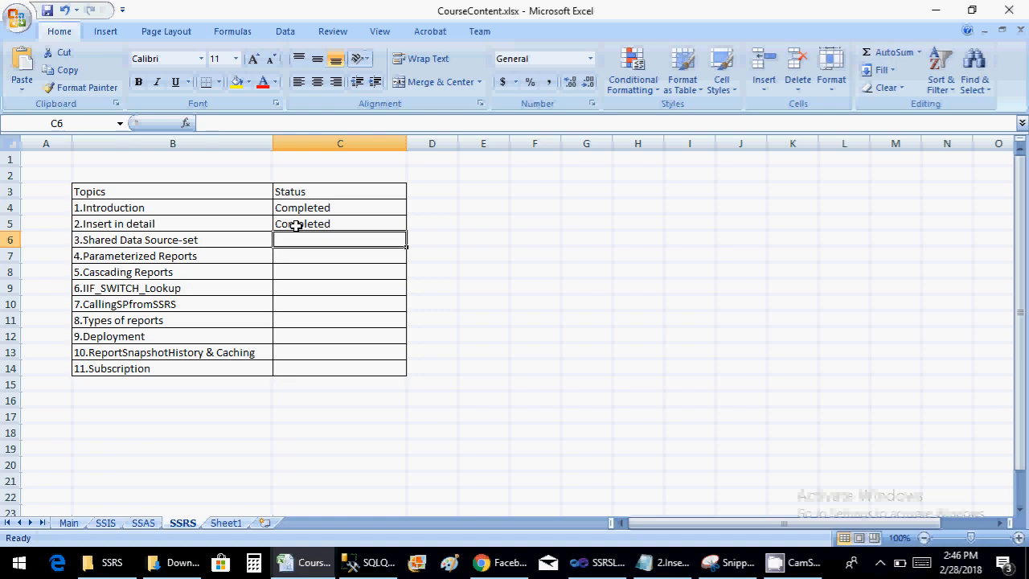
left_click(166, 243)
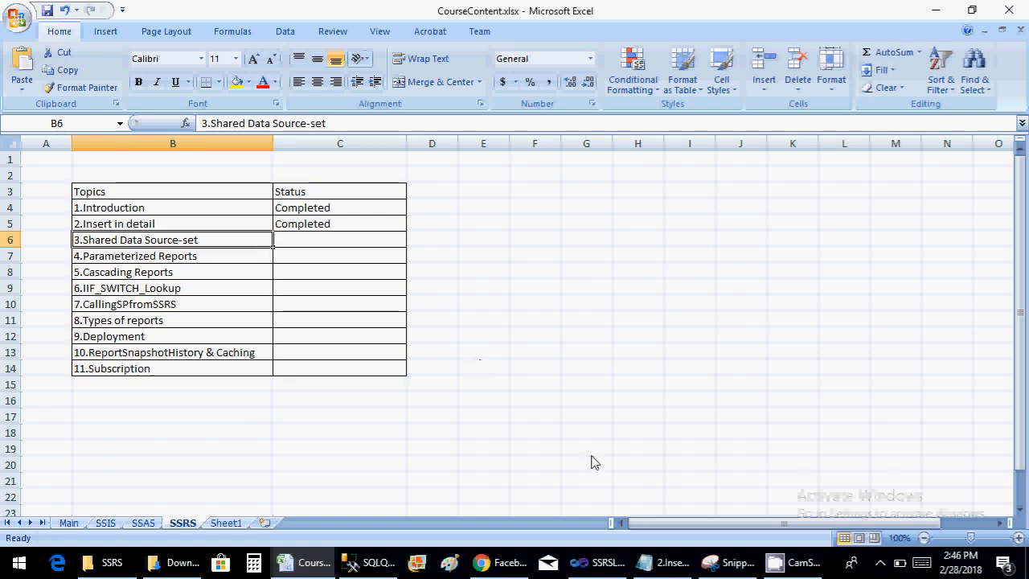
left_click(780, 562)
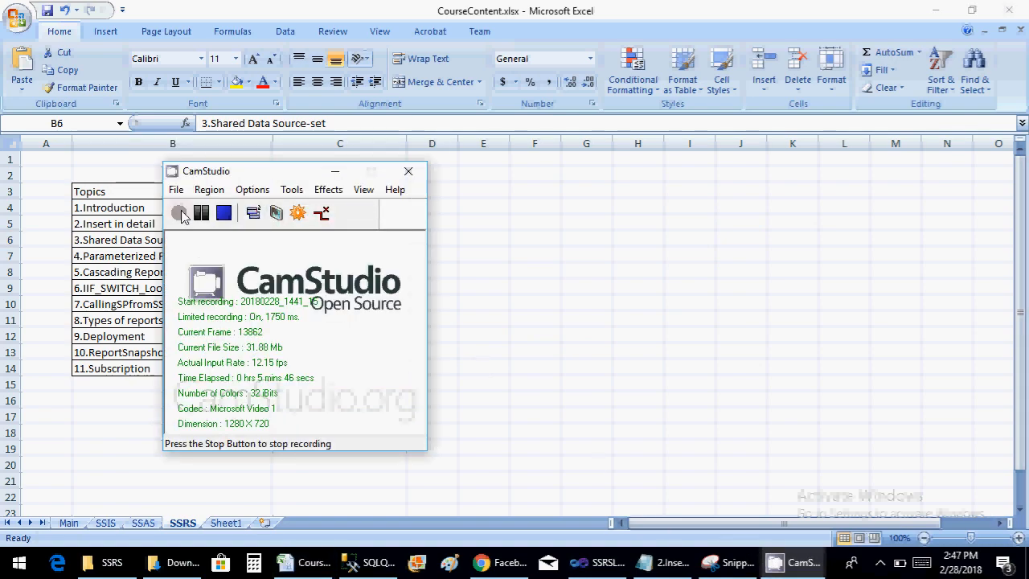